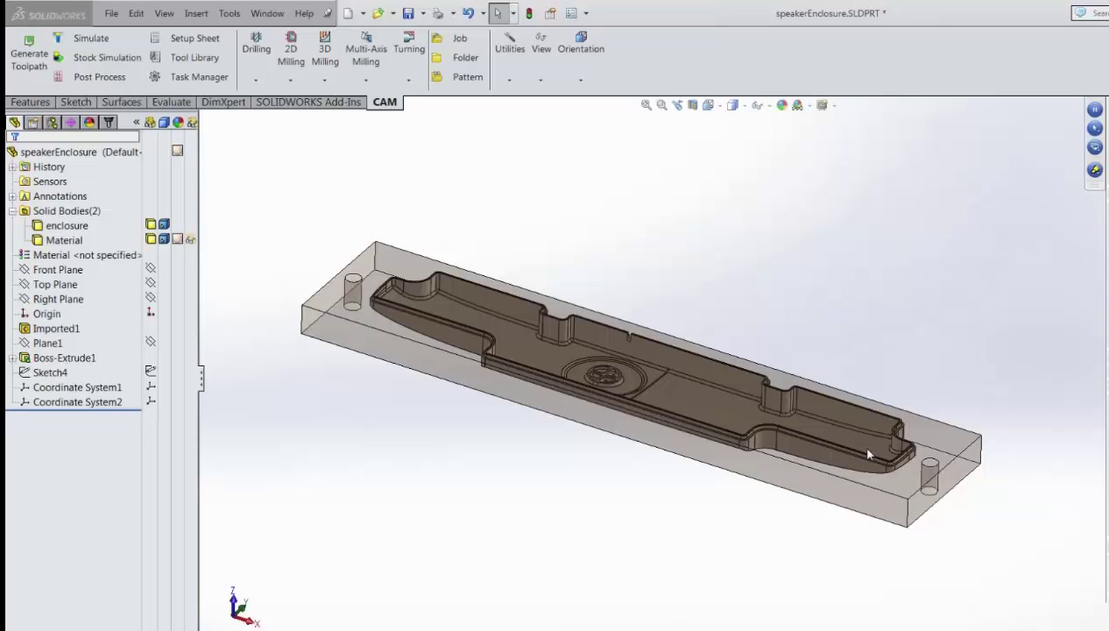
- Orbit the part to inspect it and hide the Material stock body
middle_drag(882, 454, 638, 244)
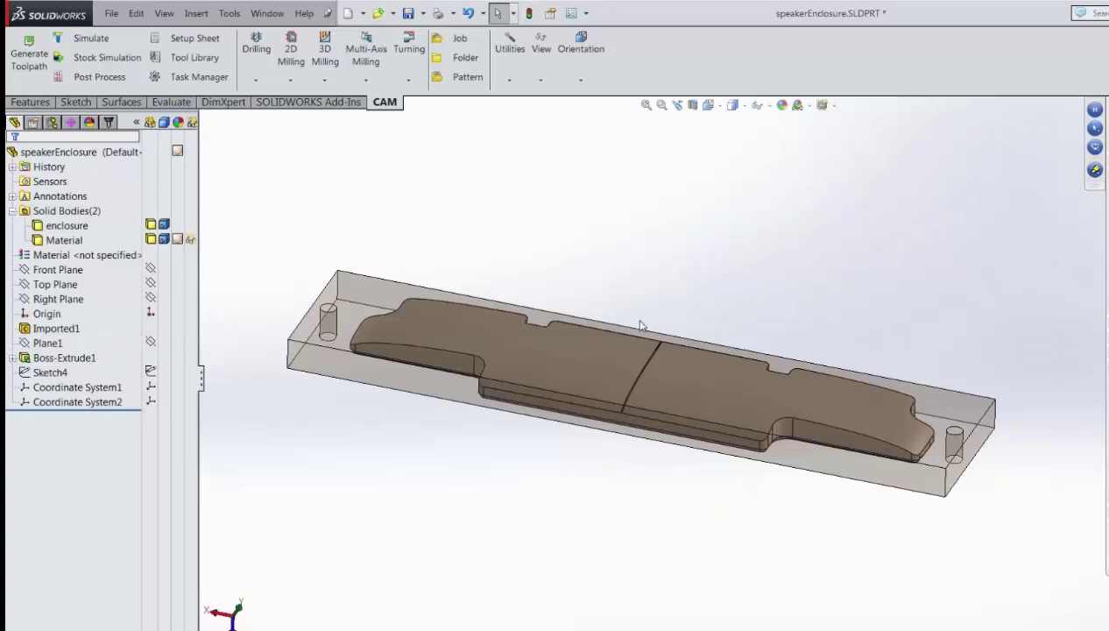
mouse_move(651, 332)
middle_down()
mouse_move(827, 391)
mouse_move(723, 415)
mouse_move(578, 394)
mouse_move(628, 253)
mouse_move(651, 292)
mouse_move(640, 345)
mouse_move(643, 311)
middle_up()
drag(614, 321, 656, 361)
key(Escape)
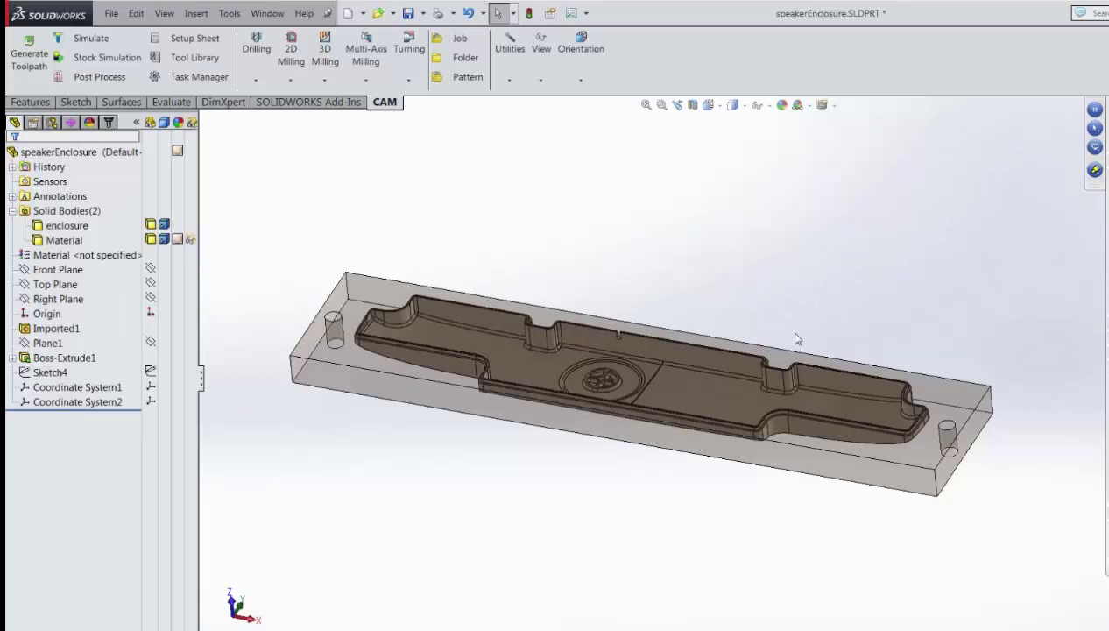
middle_drag(684, 280, 694, 316)
scroll(694, 316, up, 2)
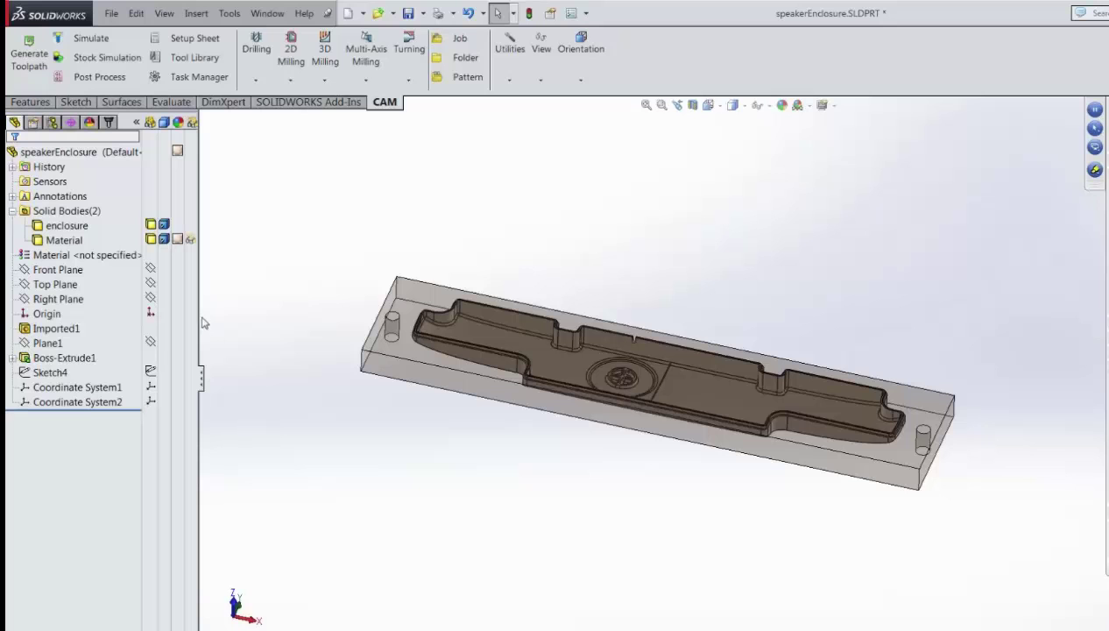
click(173, 311)
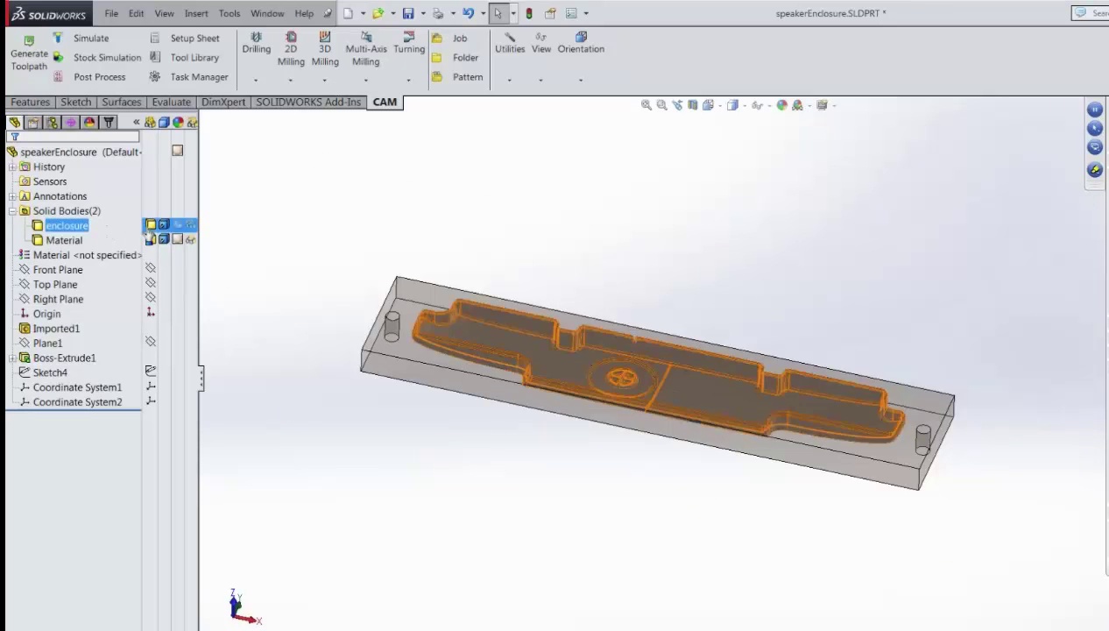
click(156, 241)
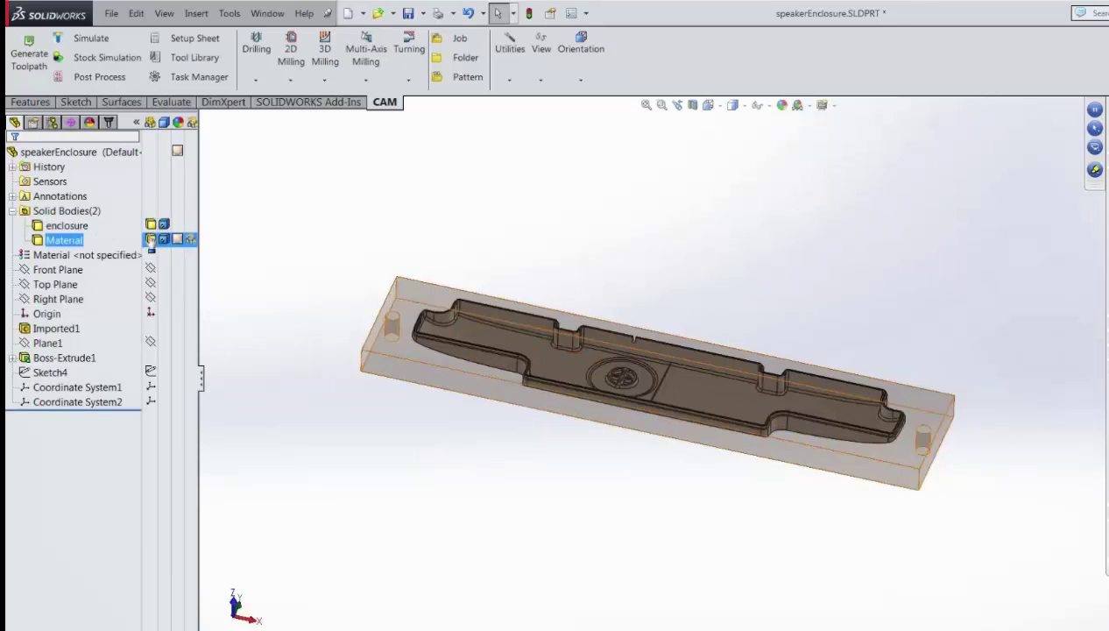
click(190, 241)
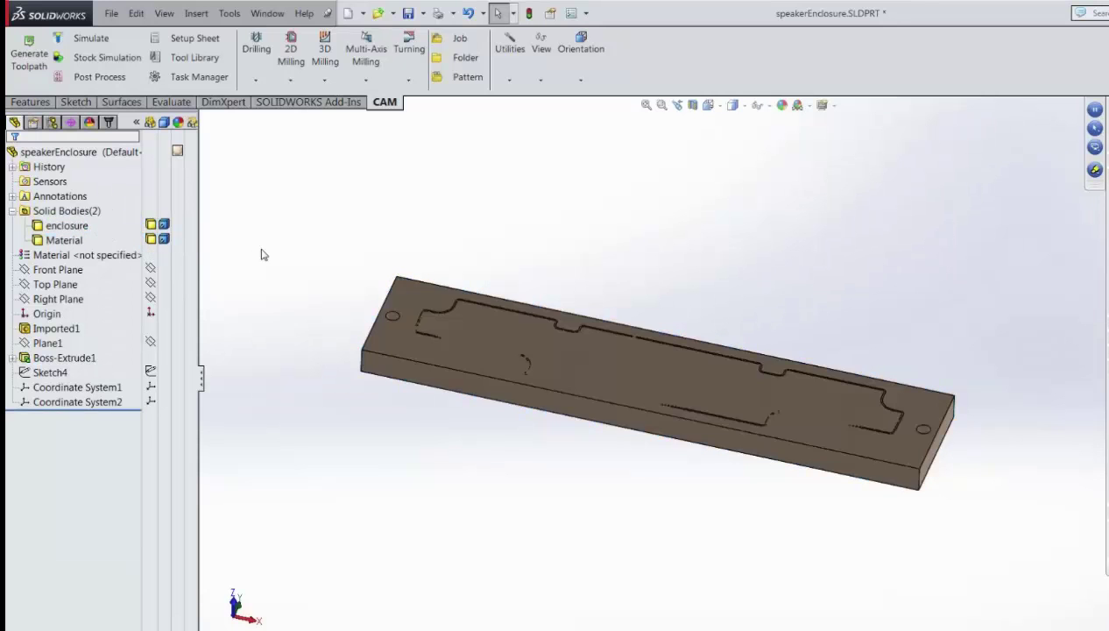
- Show the Material stock again as a transparent body, revealing the enclosure inside
middle_drag(273, 279, 361, 233)
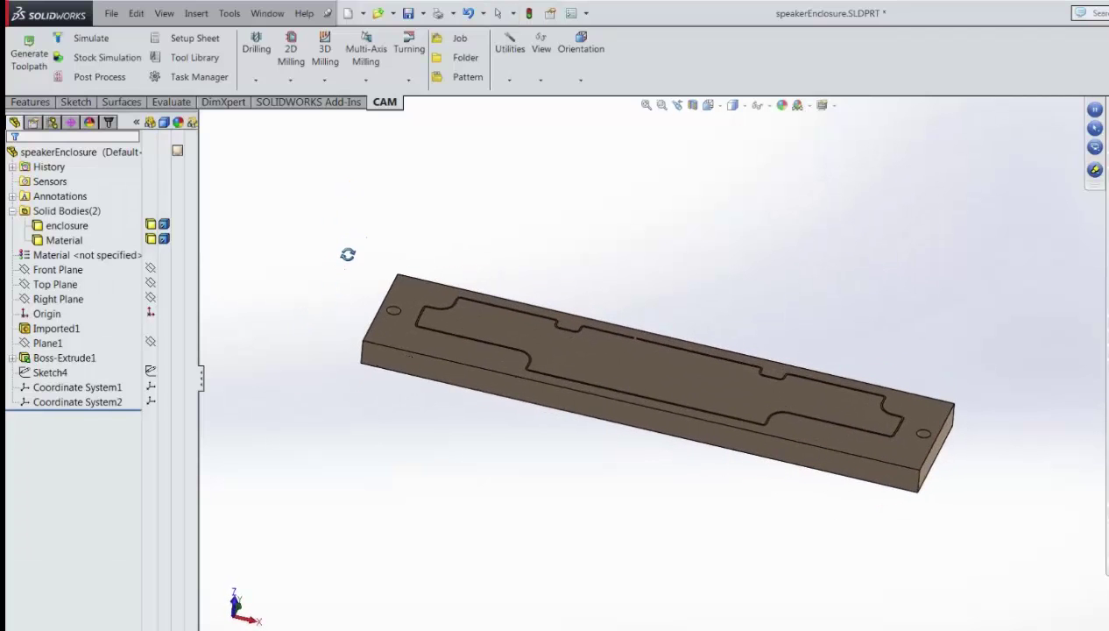
click(64, 241)
click(151, 239)
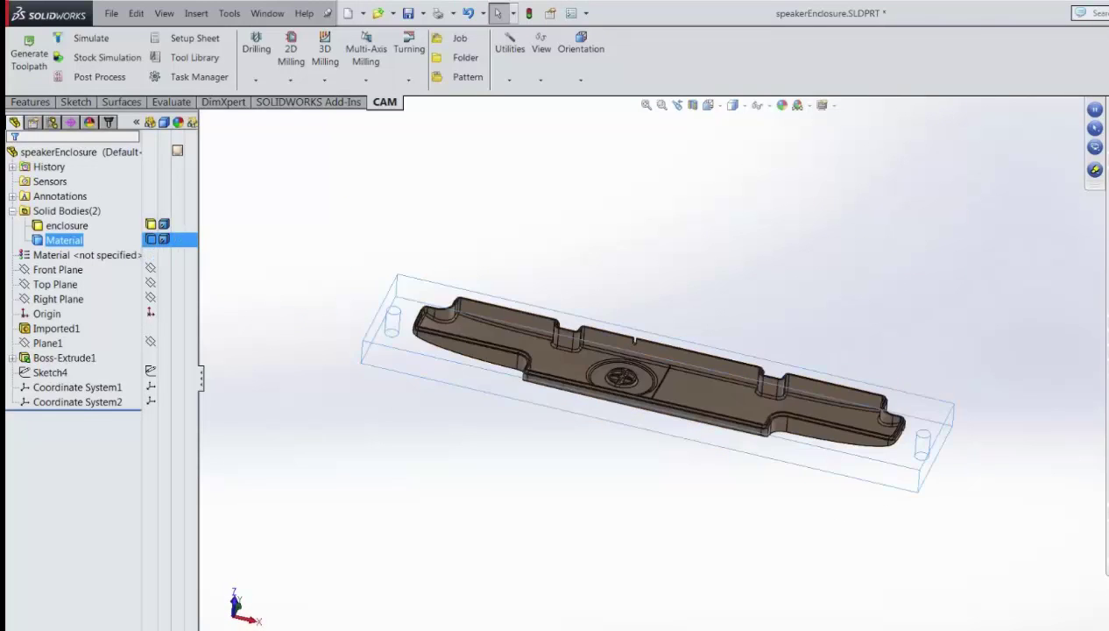
click(285, 256)
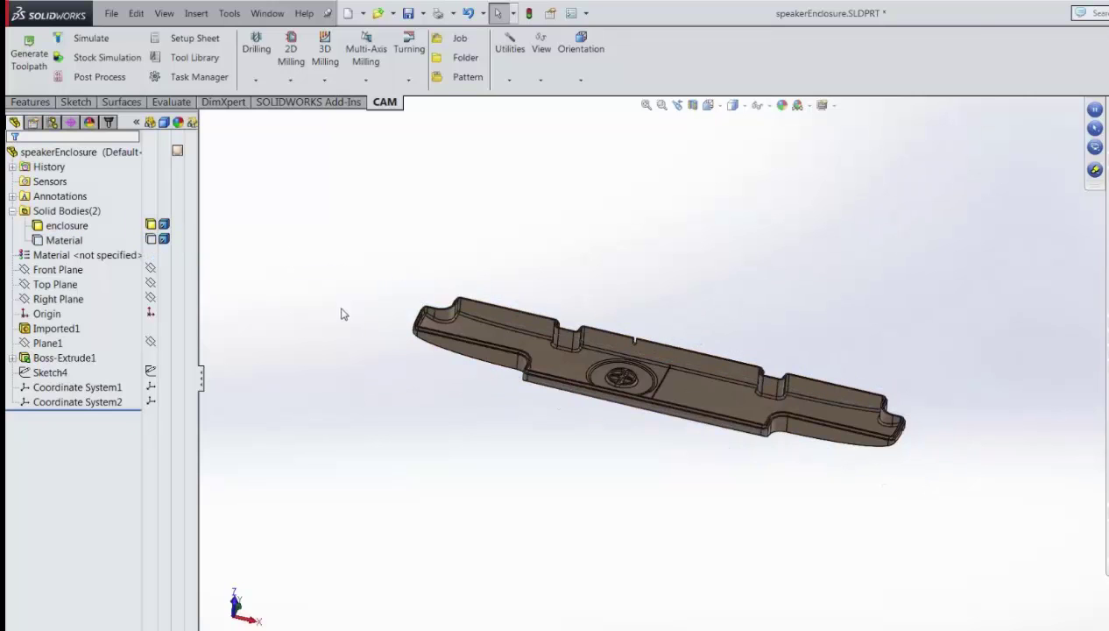
click(79, 242)
click(162, 348)
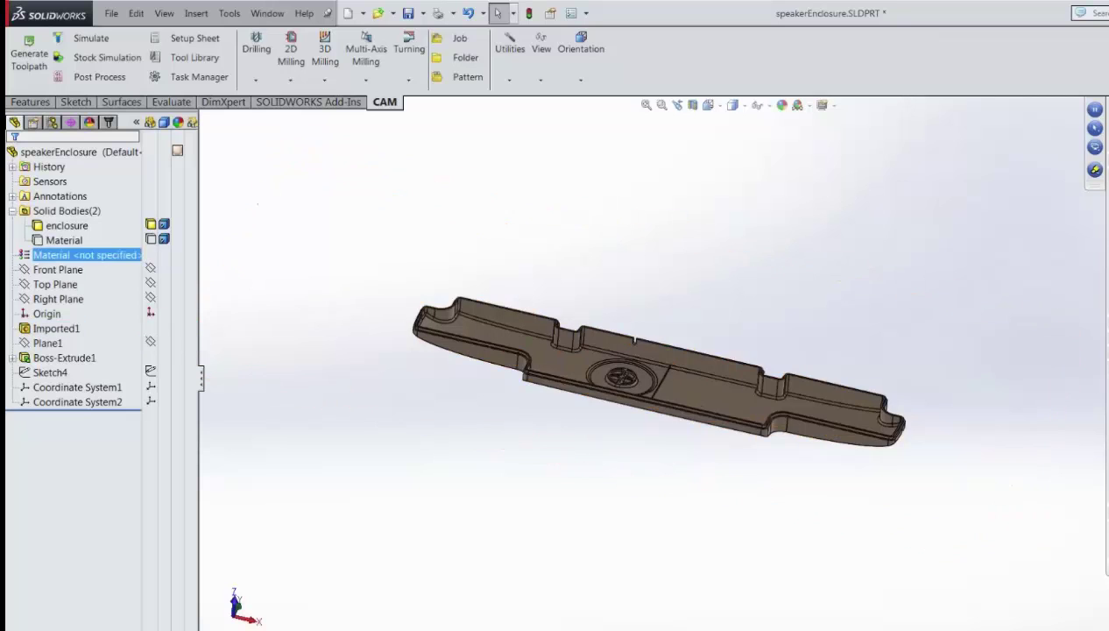
click(163, 242)
click(163, 240)
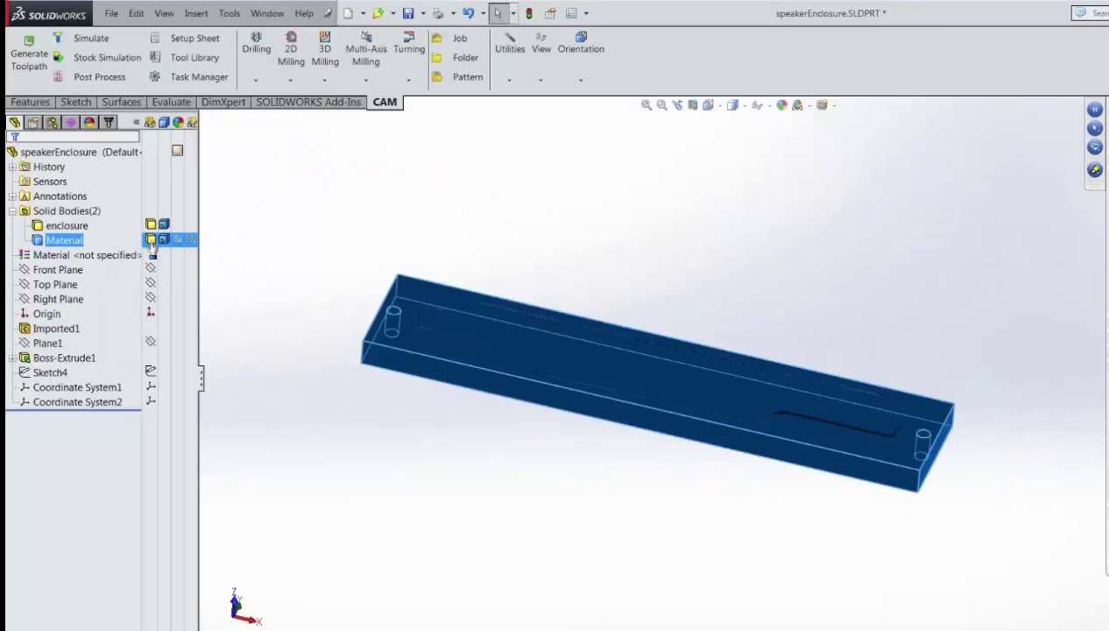
click(202, 249)
click(175, 238)
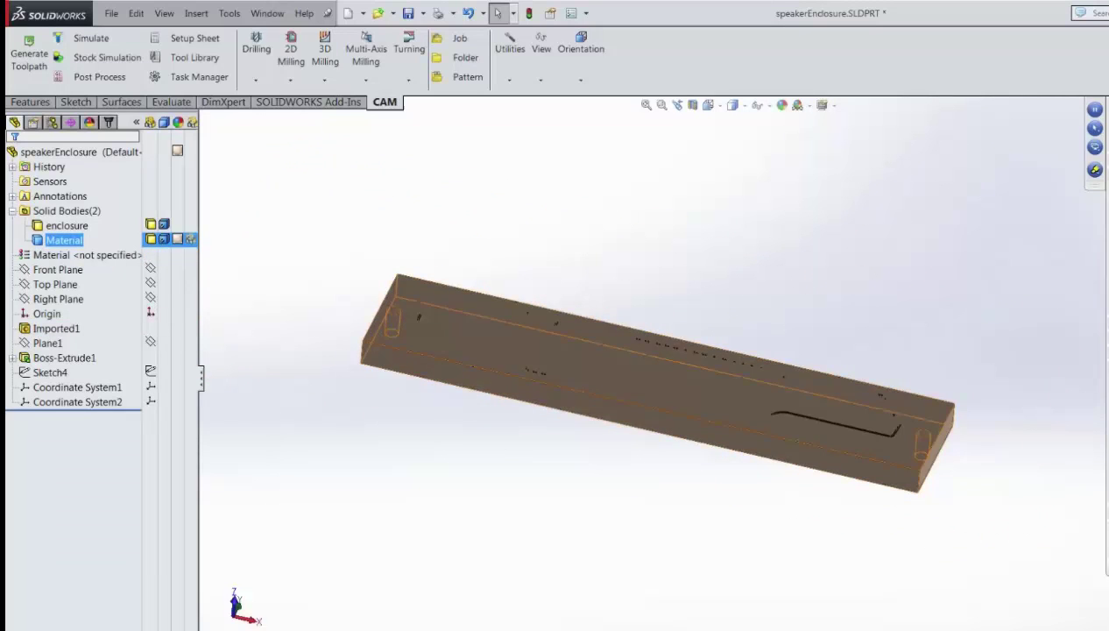
click(255, 278)
middle_drag(310, 337, 284, 359)
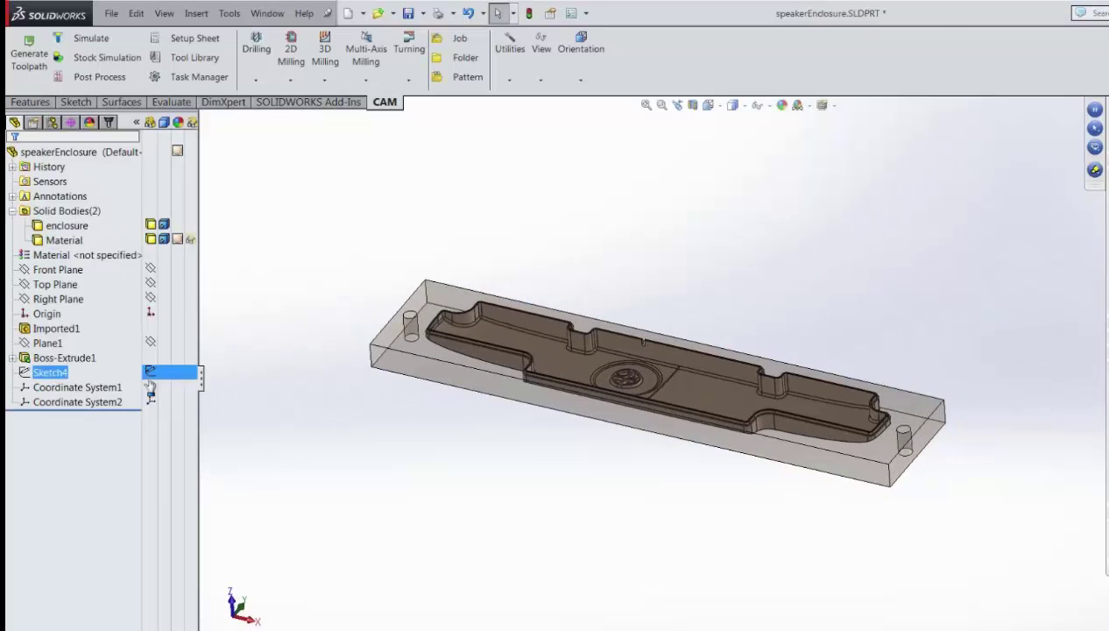
- Display the Coordinate System1 and Coordinate System2 triads, then hide them again
click(83, 388)
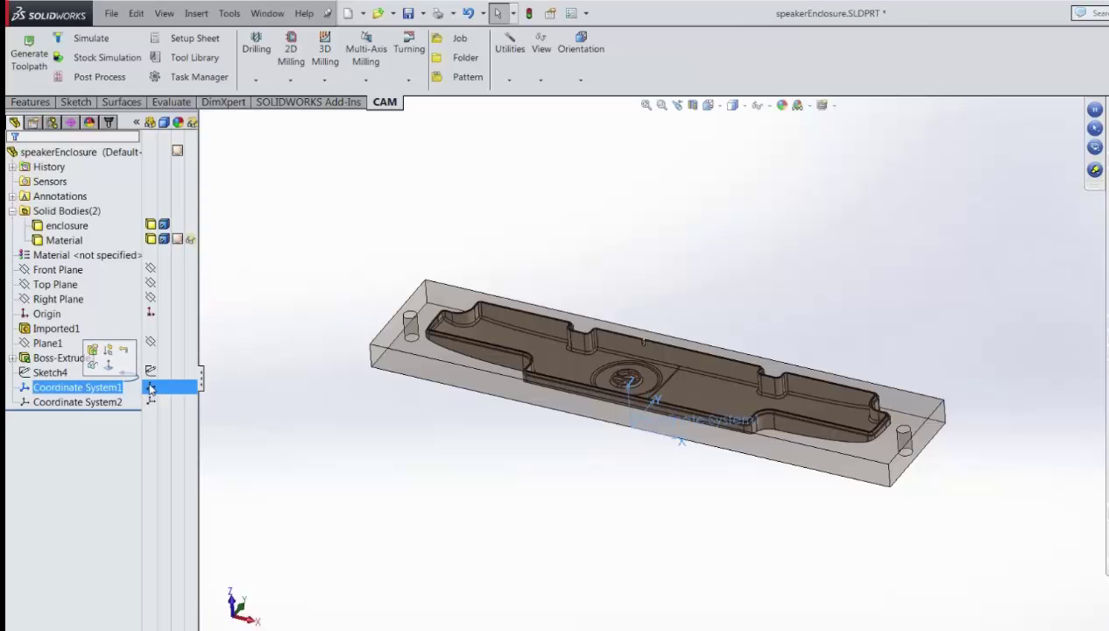
middle_drag(318, 406, 344, 384)
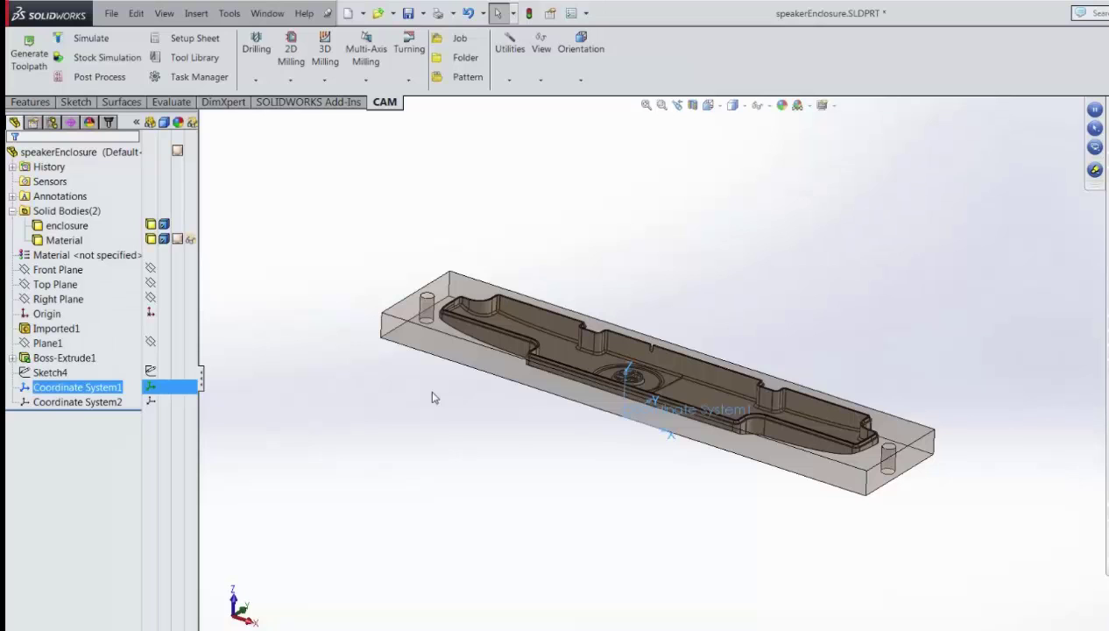
click(154, 401)
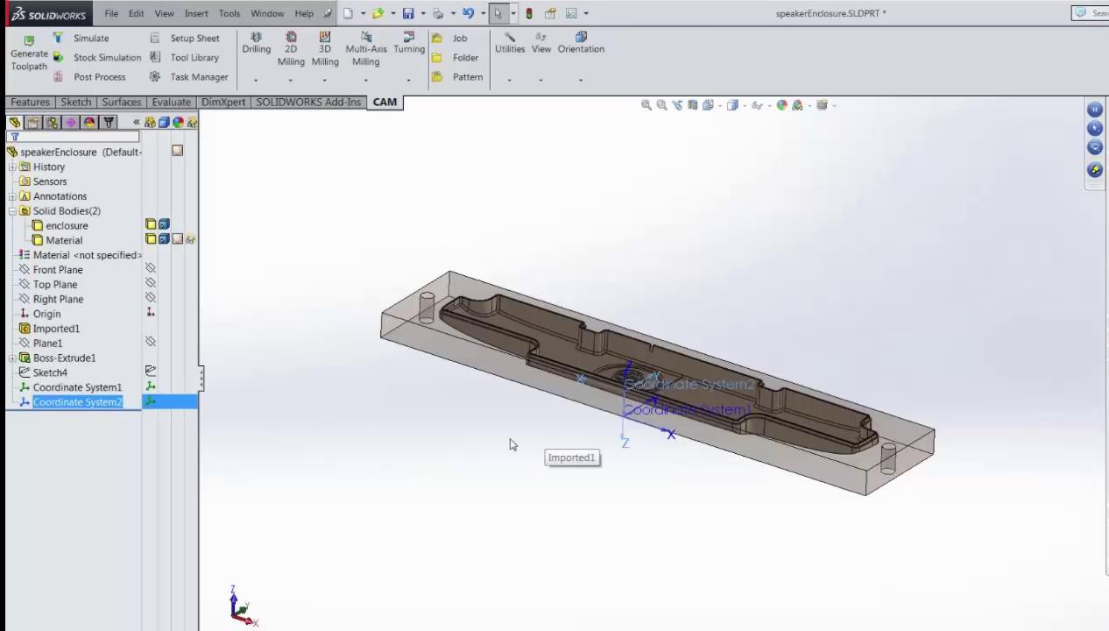
click(151, 387)
click(150, 401)
click(228, 312)
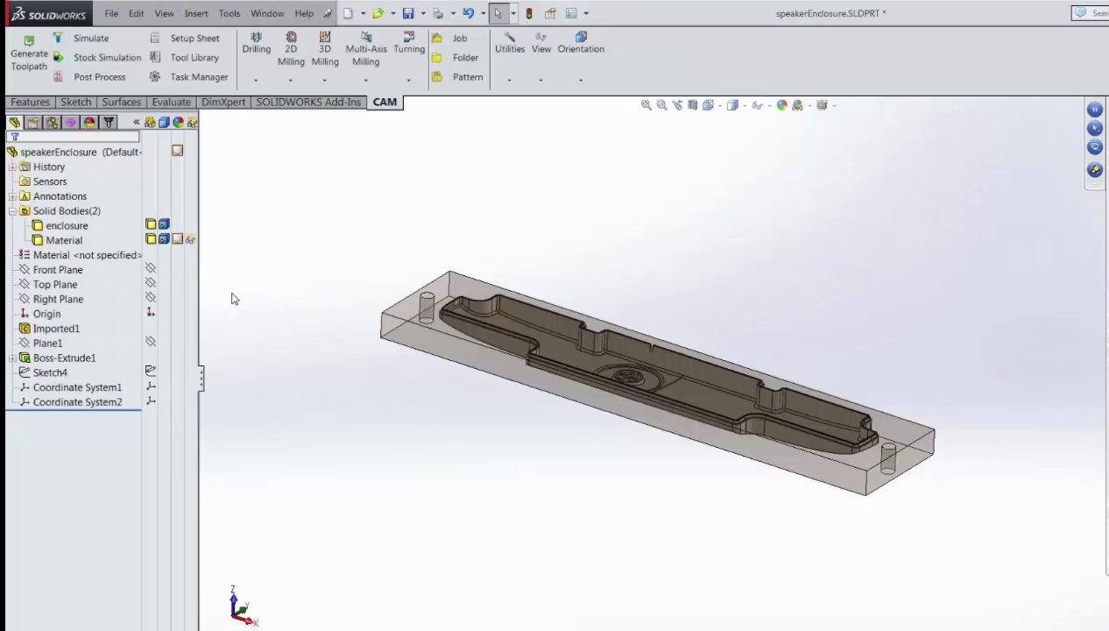
- Rename Coordinate System1 to G54-1 and Coordinate System2 to G54-2
click(72, 387)
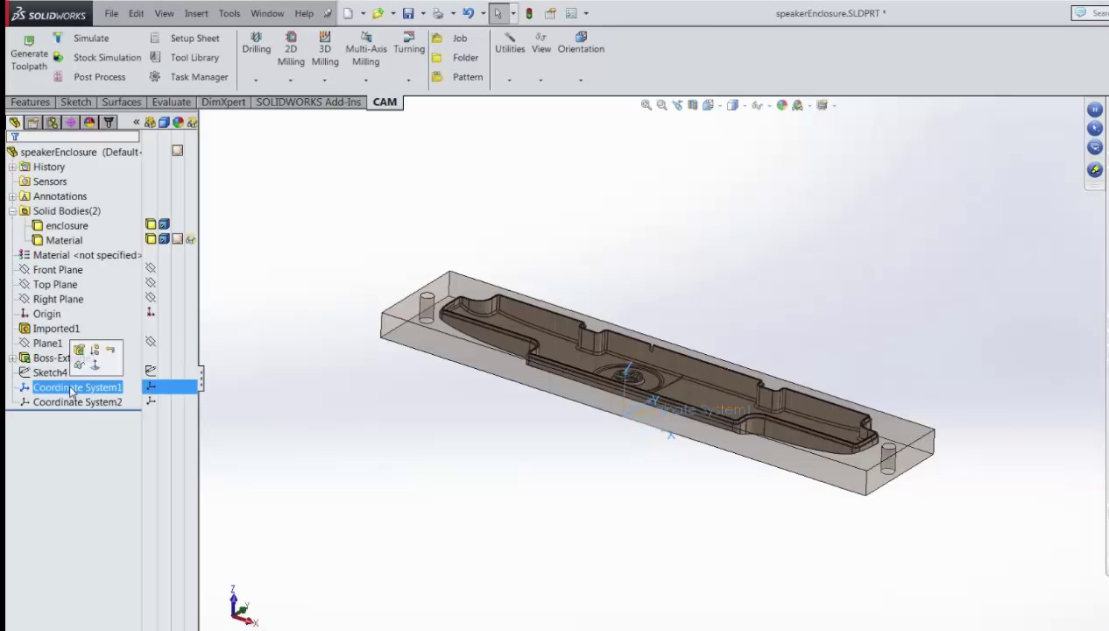
click(72, 388)
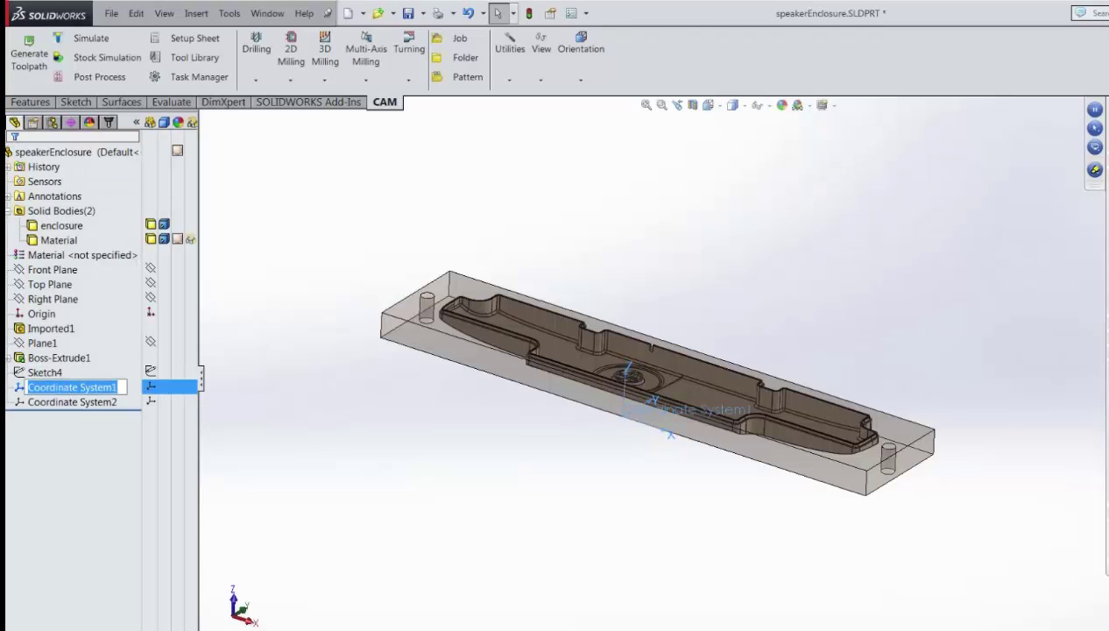
text(G54-)
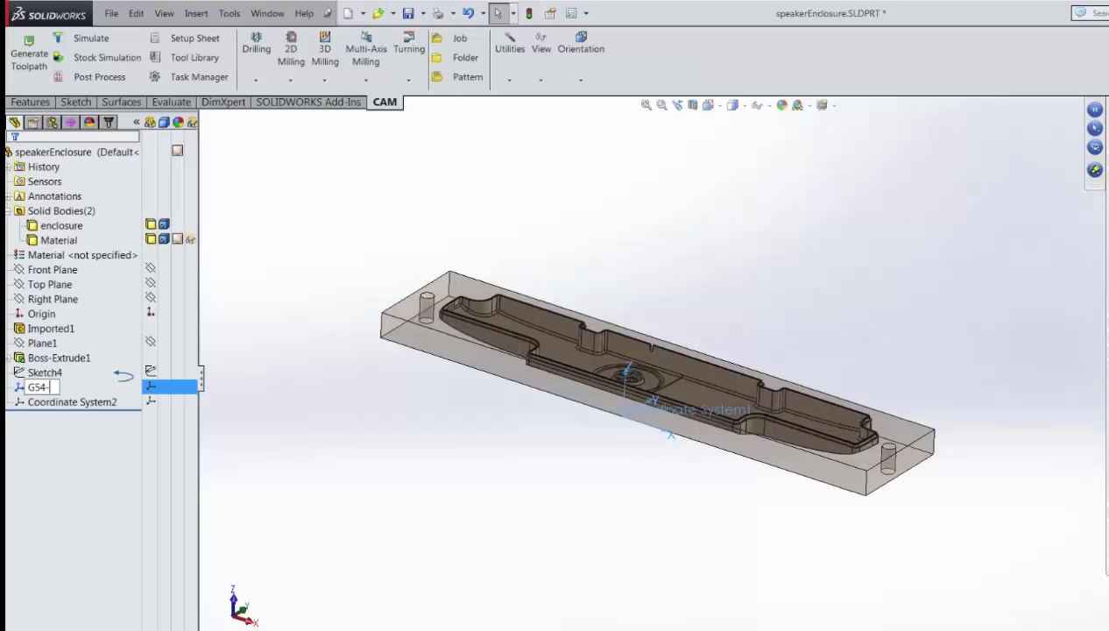
text(1)
click(76, 402)
click(76, 401)
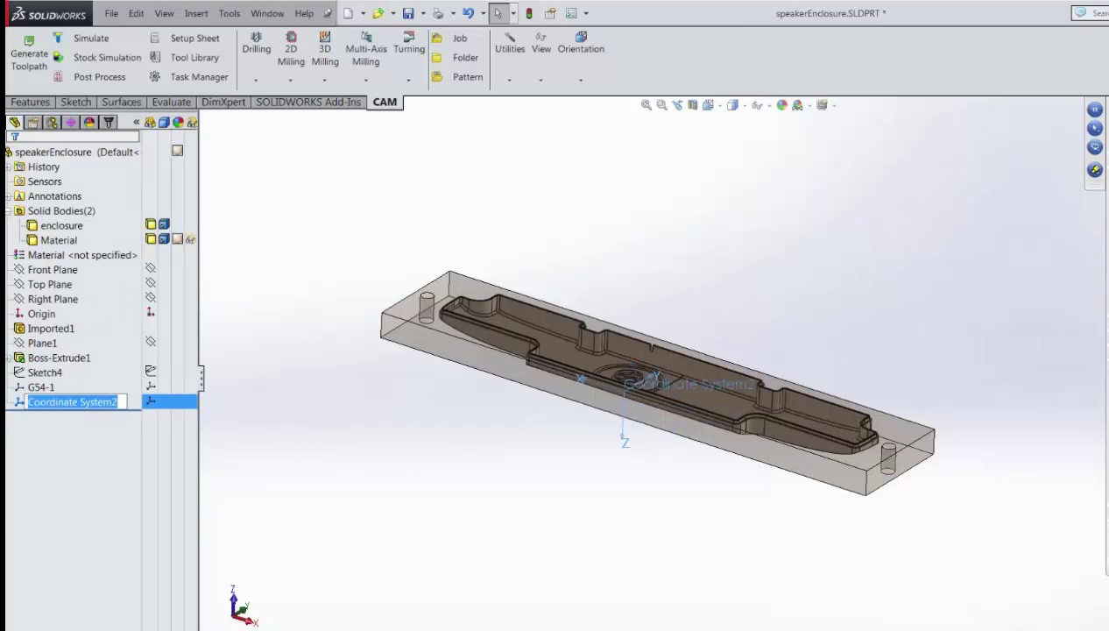
text(G54)
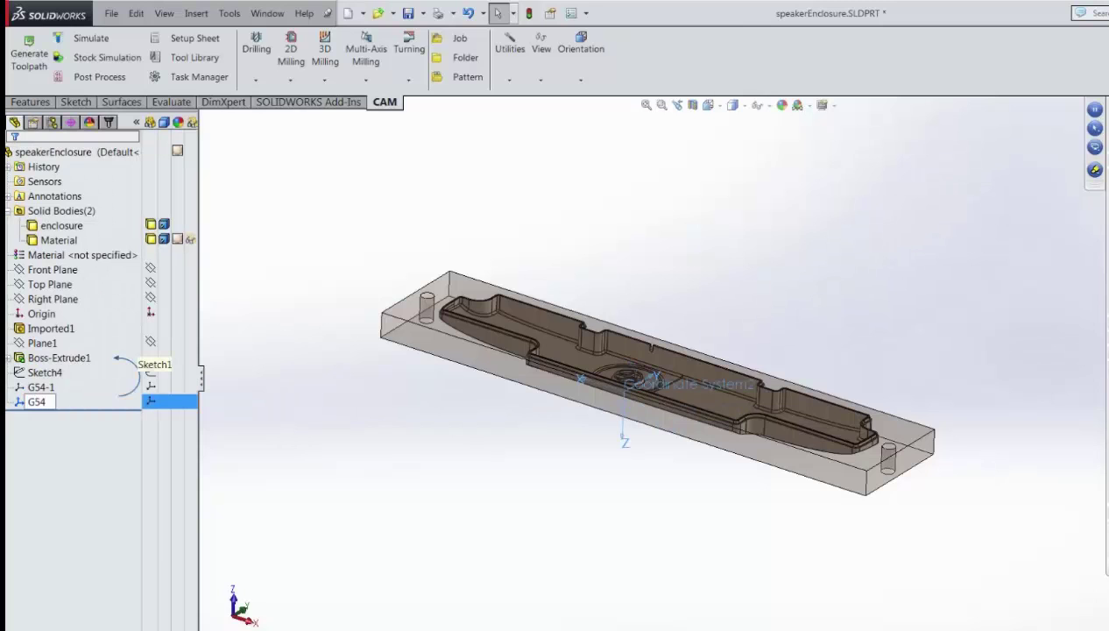
text(-2)
key(Return)
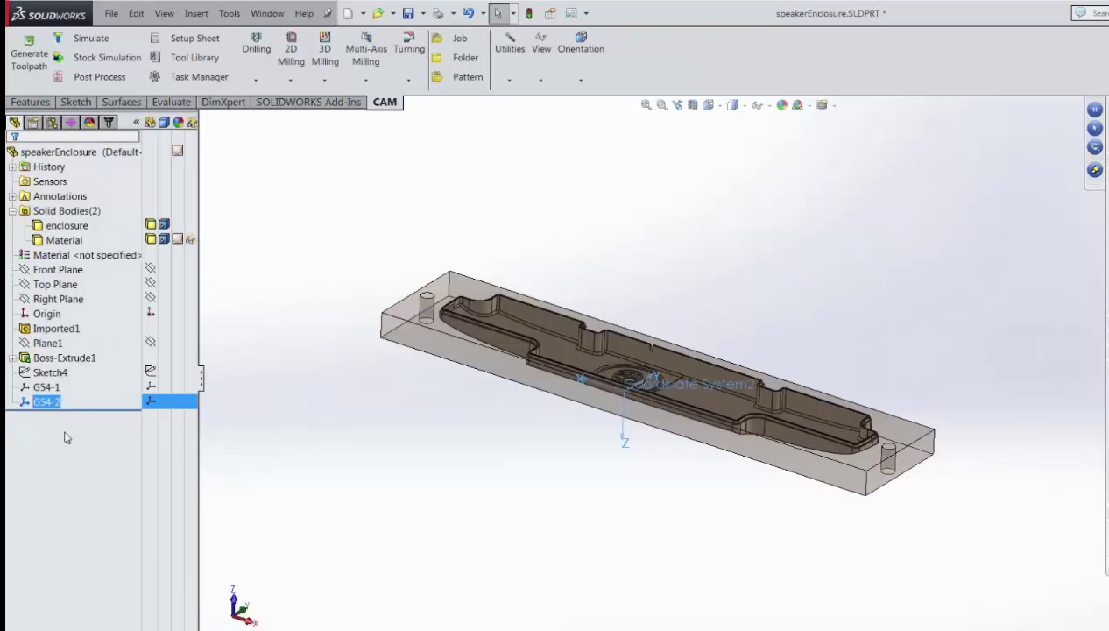
click(48, 387)
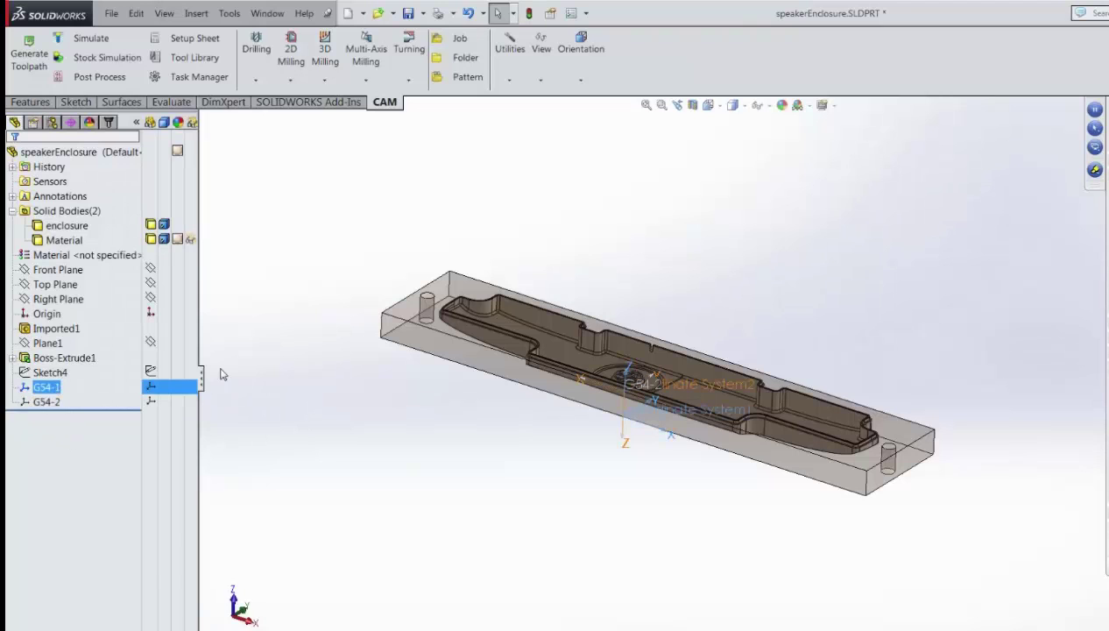
click(279, 421)
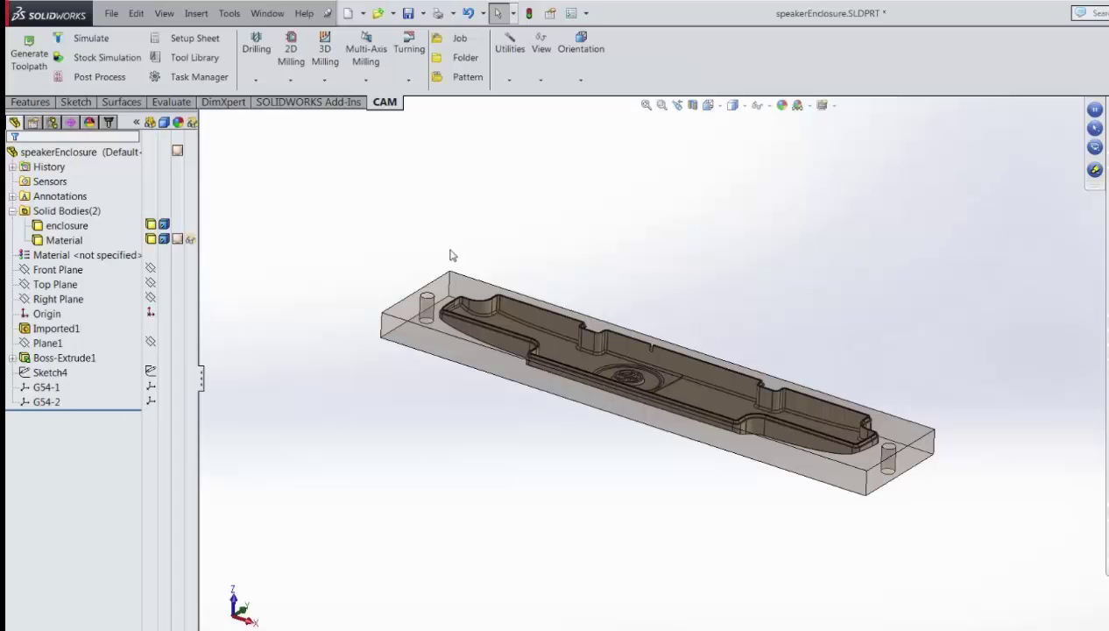
- Show the CAM operations tree listing both jobs and their operations
click(36, 103)
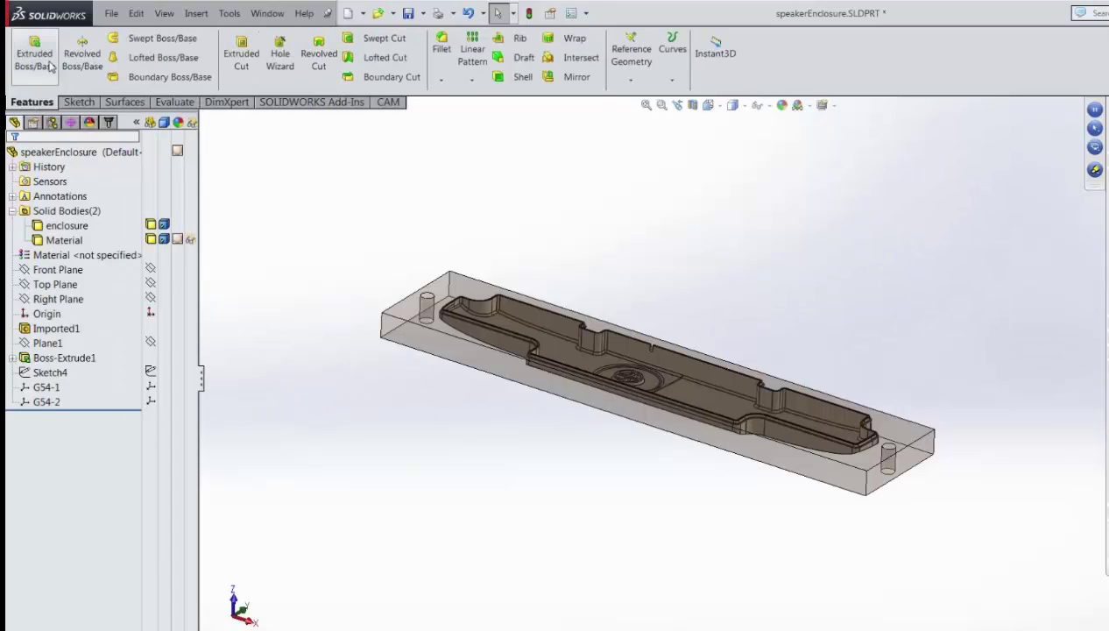
click(387, 104)
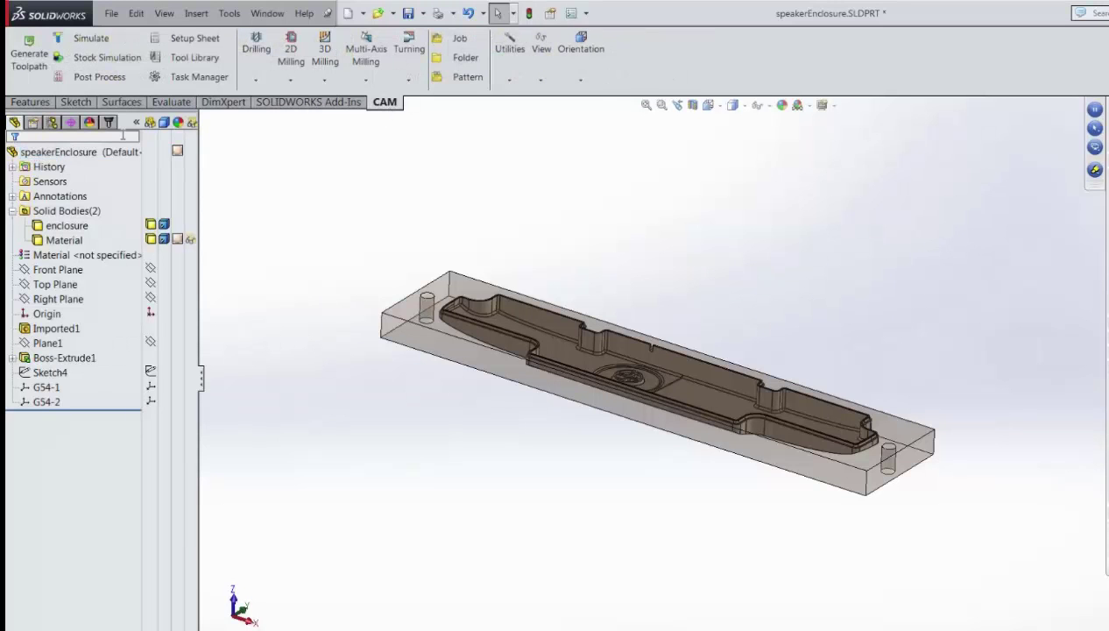
click(108, 123)
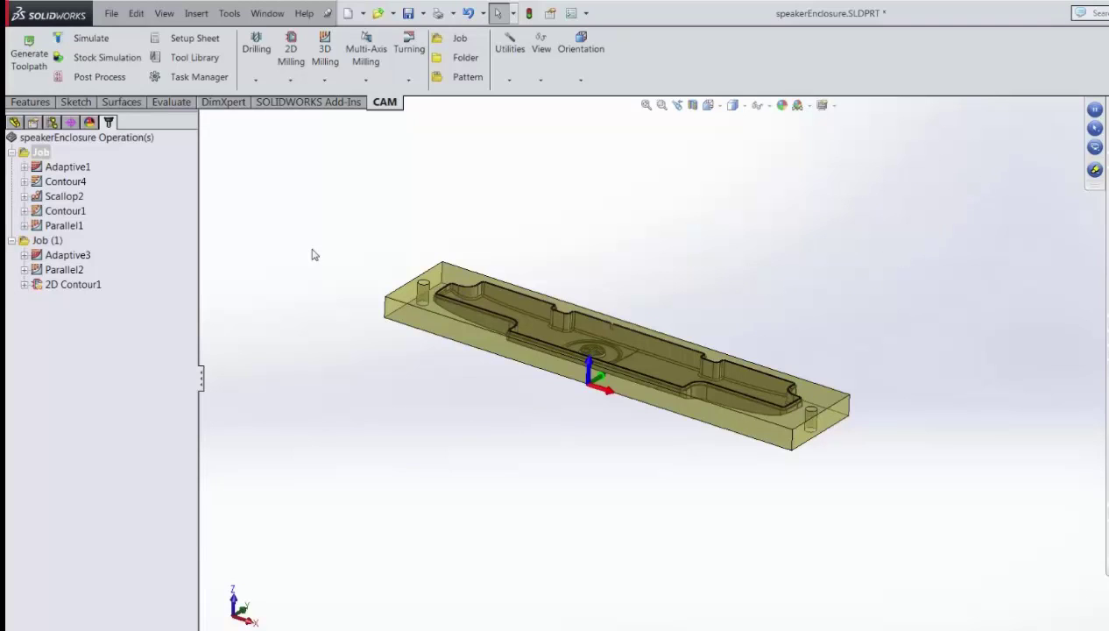
- Set the first job's model to the enclosure body, stock to Material, machine Haas VF-2
scroll(566, 271, down, 3)
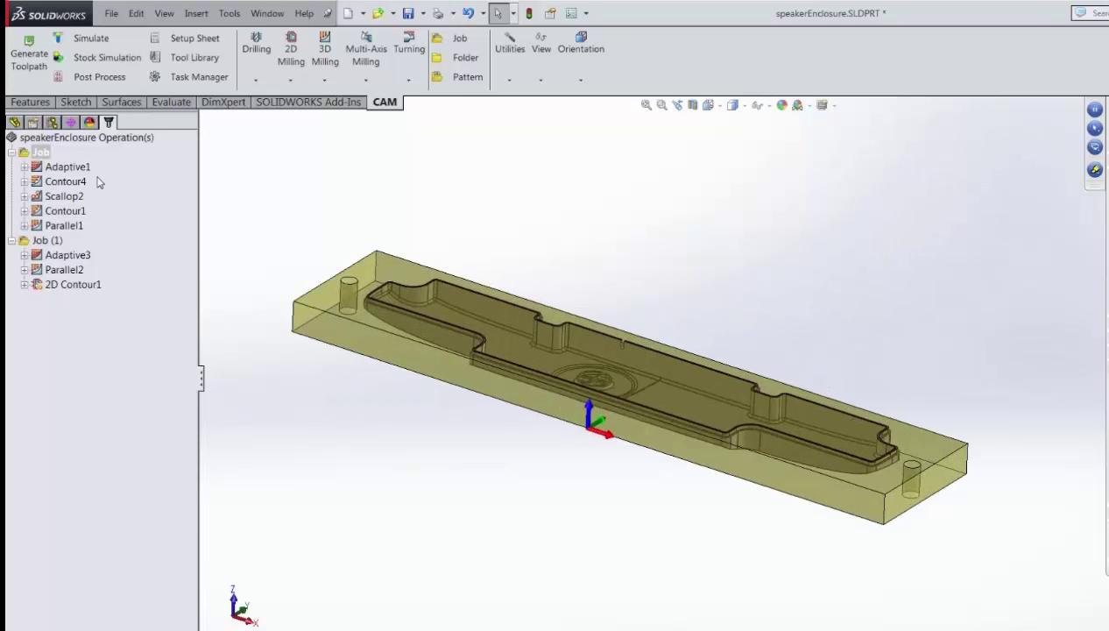
right_click(26, 153)
click(51, 164)
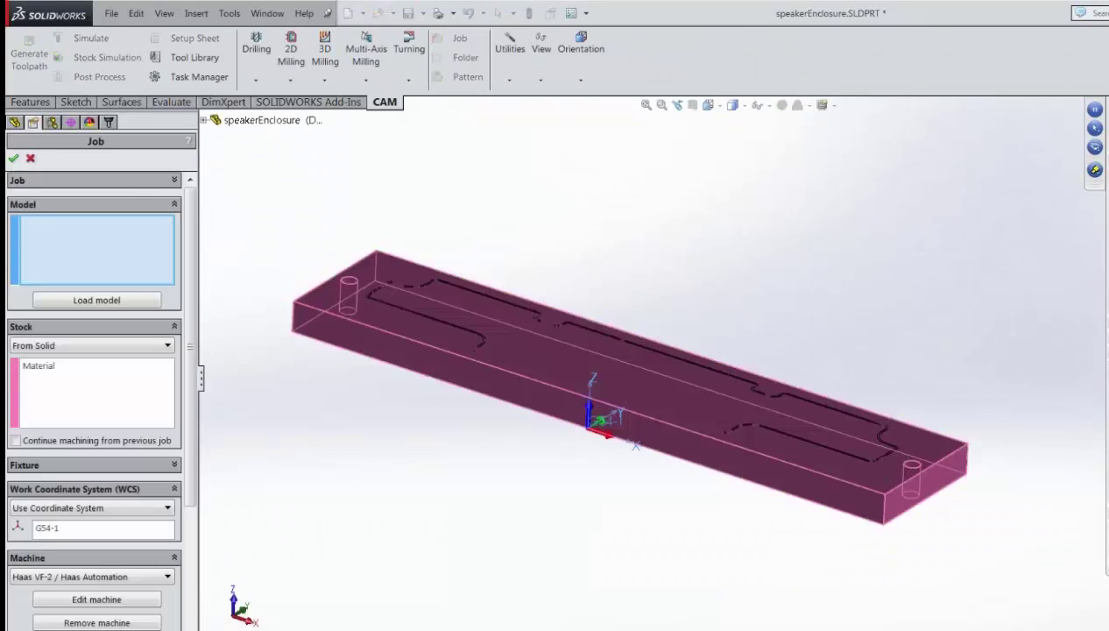
click(203, 120)
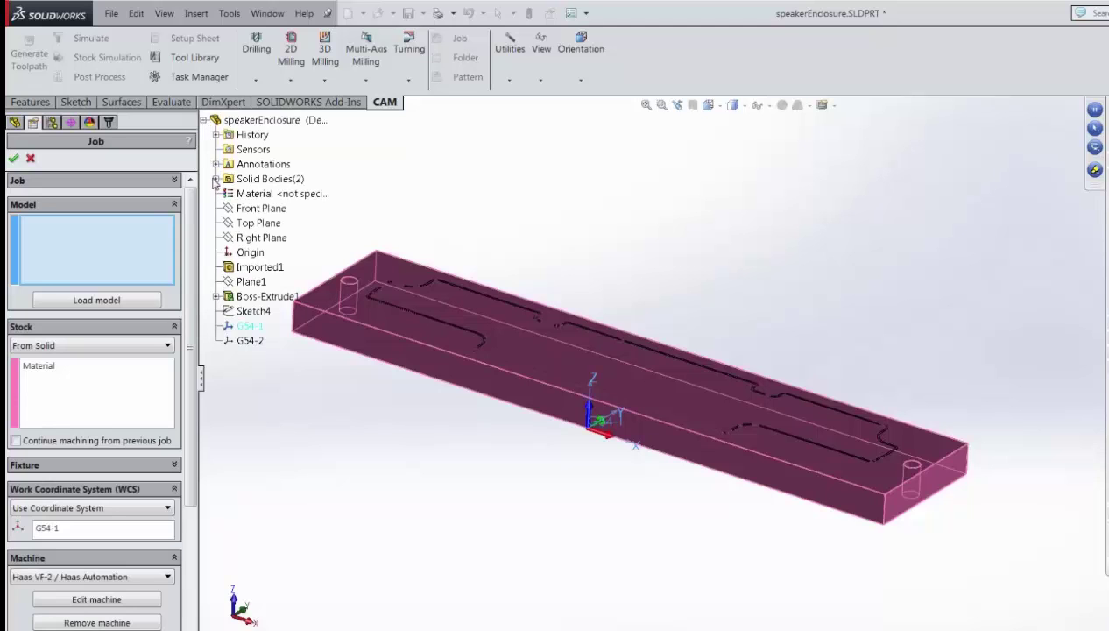
click(215, 179)
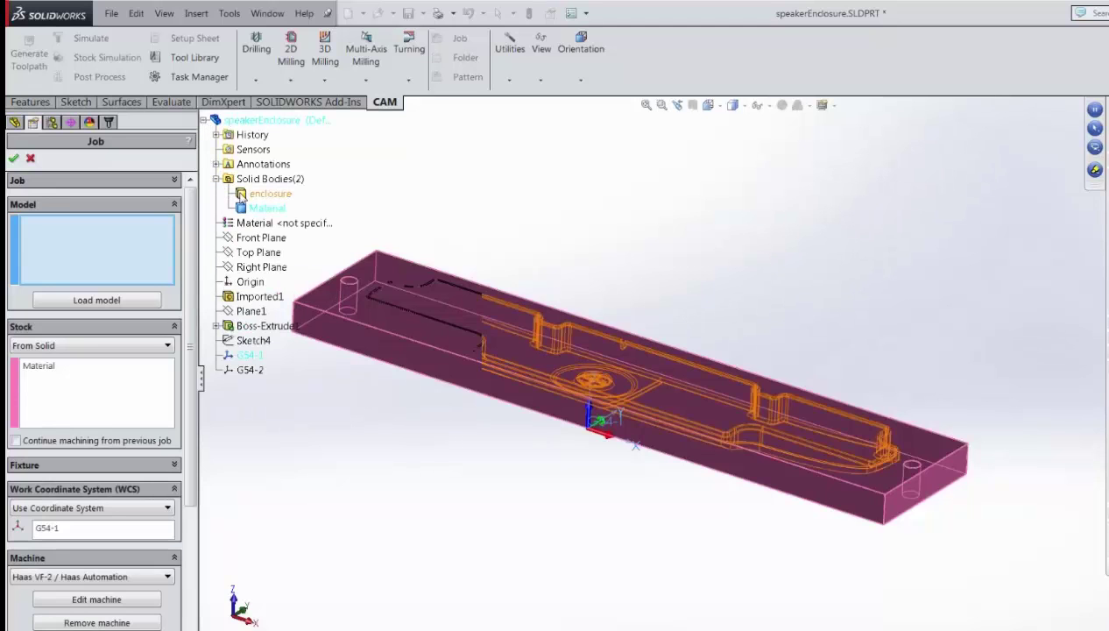
click(254, 193)
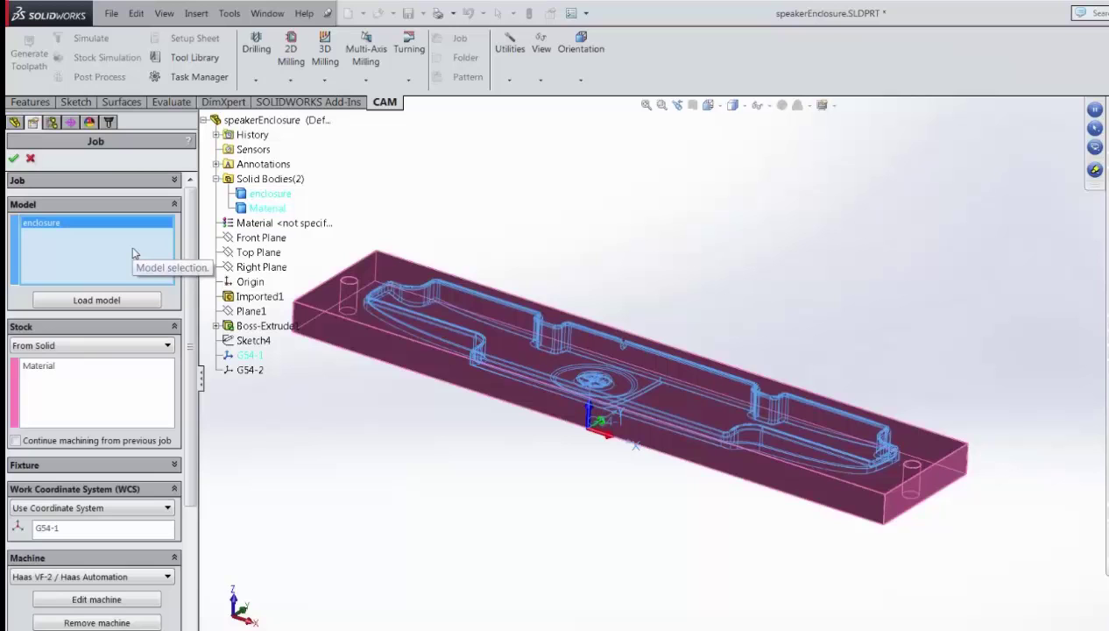
click(61, 368)
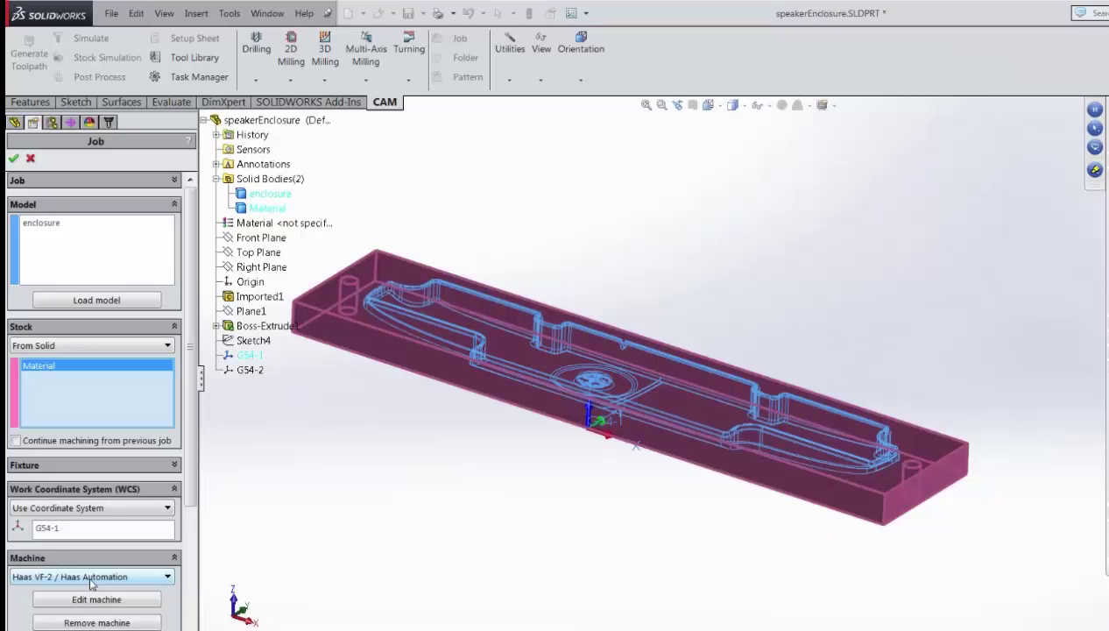
click(121, 577)
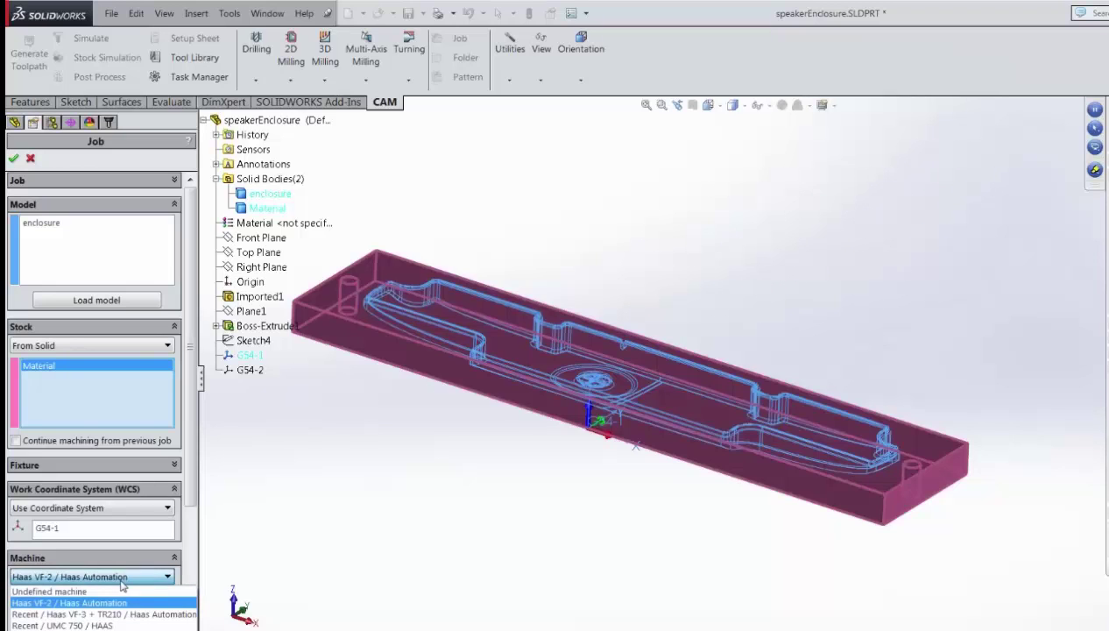
click(111, 603)
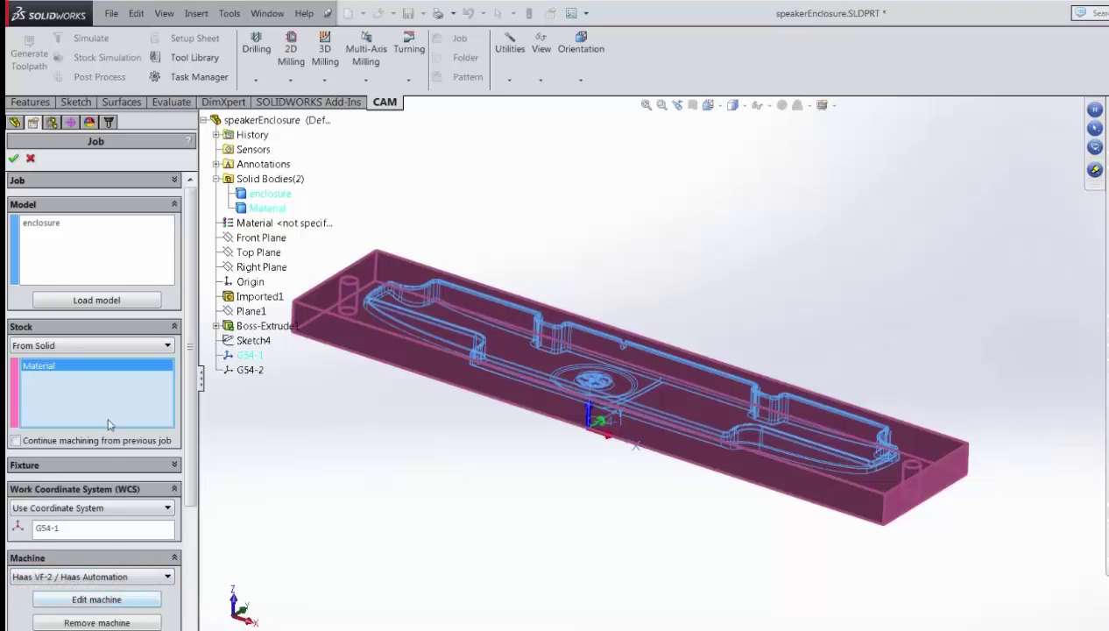
click(15, 160)
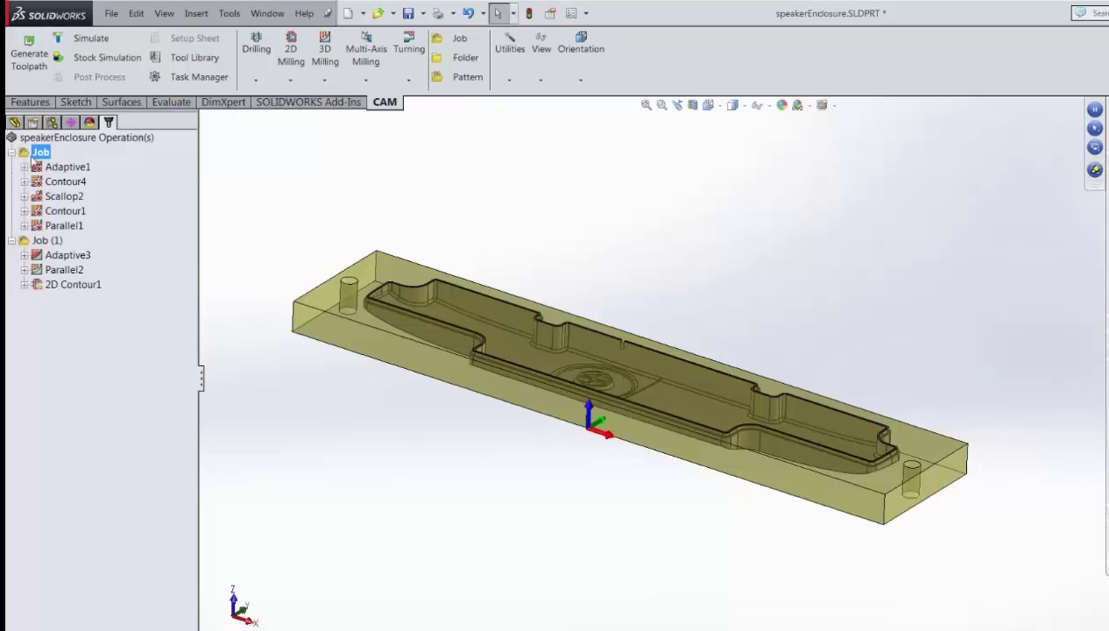
- Generate the toolpaths for the first job's operations
click(26, 64)
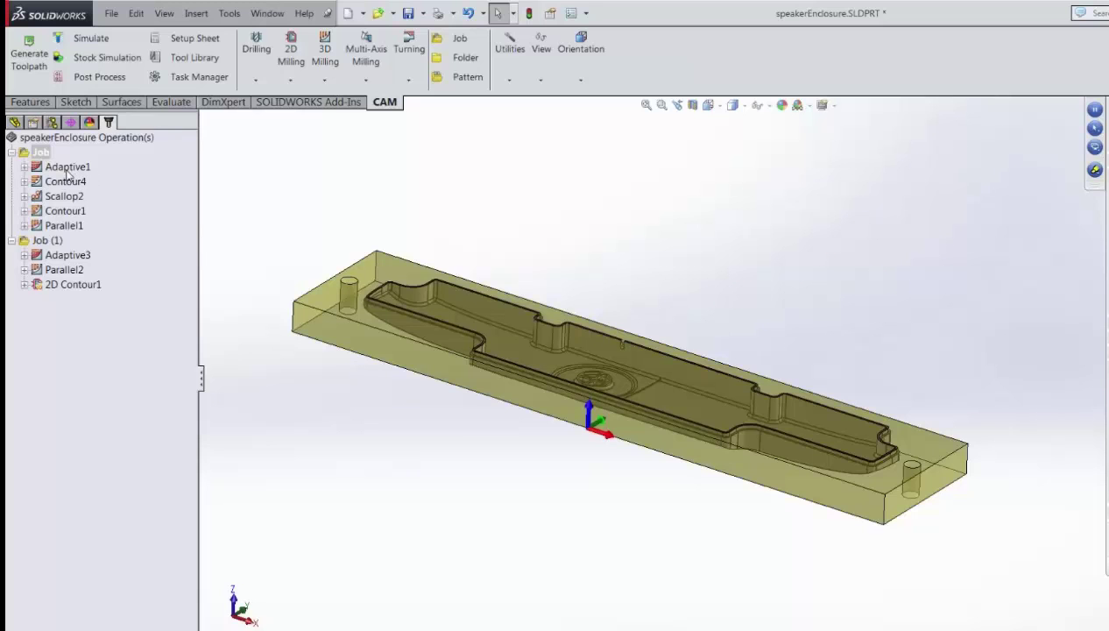
- Display the Adaptive1 toolpath and look through the 3D Milling strategy list
click(67, 169)
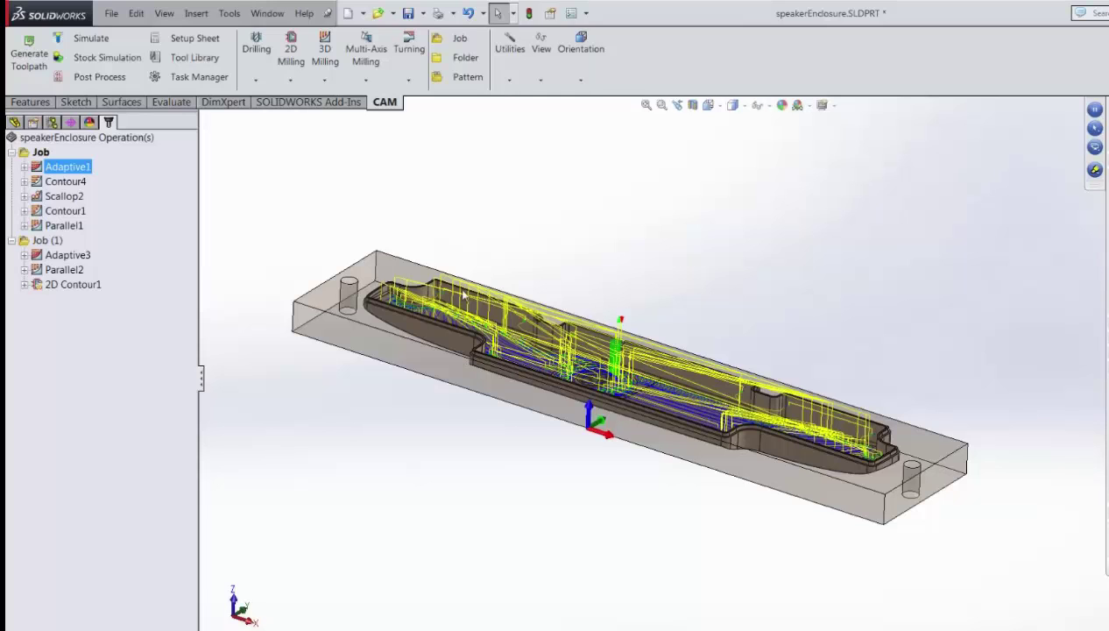
click(325, 81)
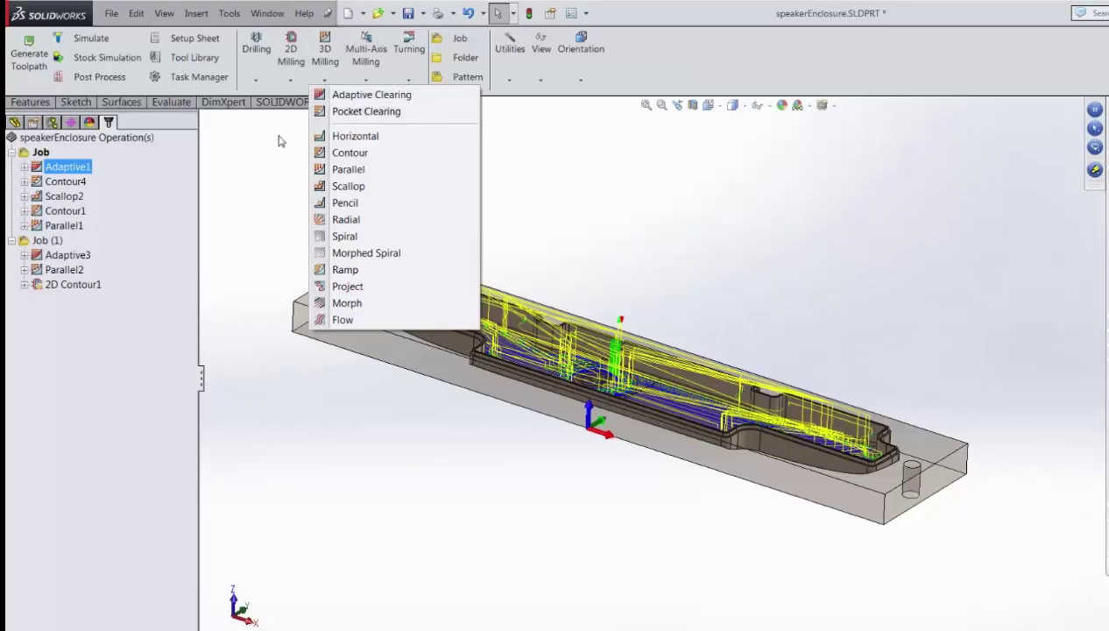
click(254, 150)
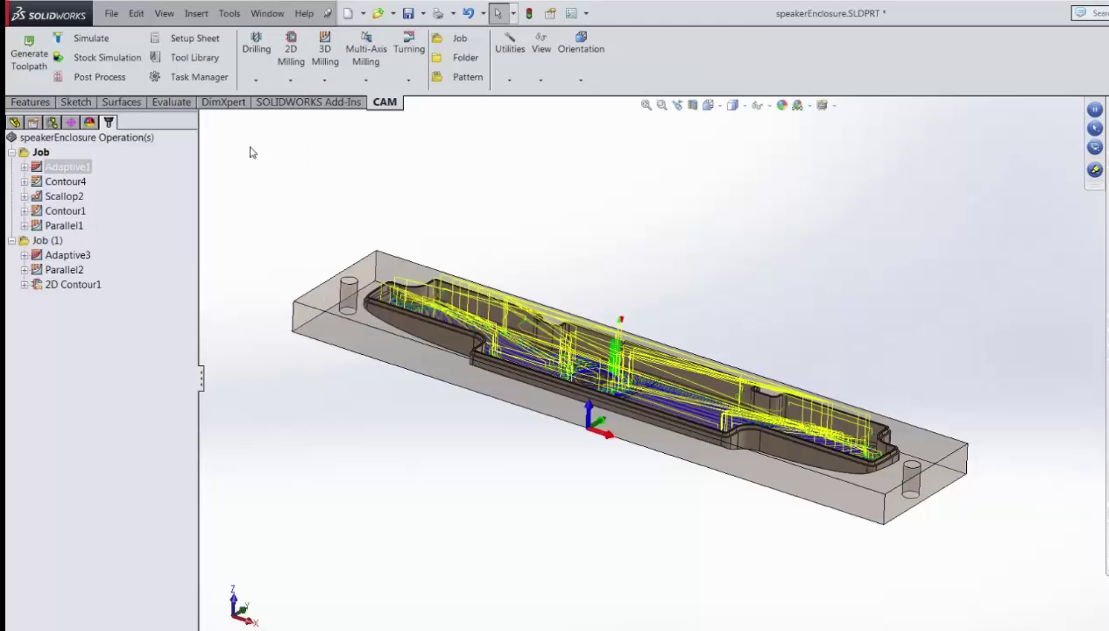
- Edit Adaptive1 and check its tool library, keeping the #2 Ø1/4" ball mill
right_click(37, 167)
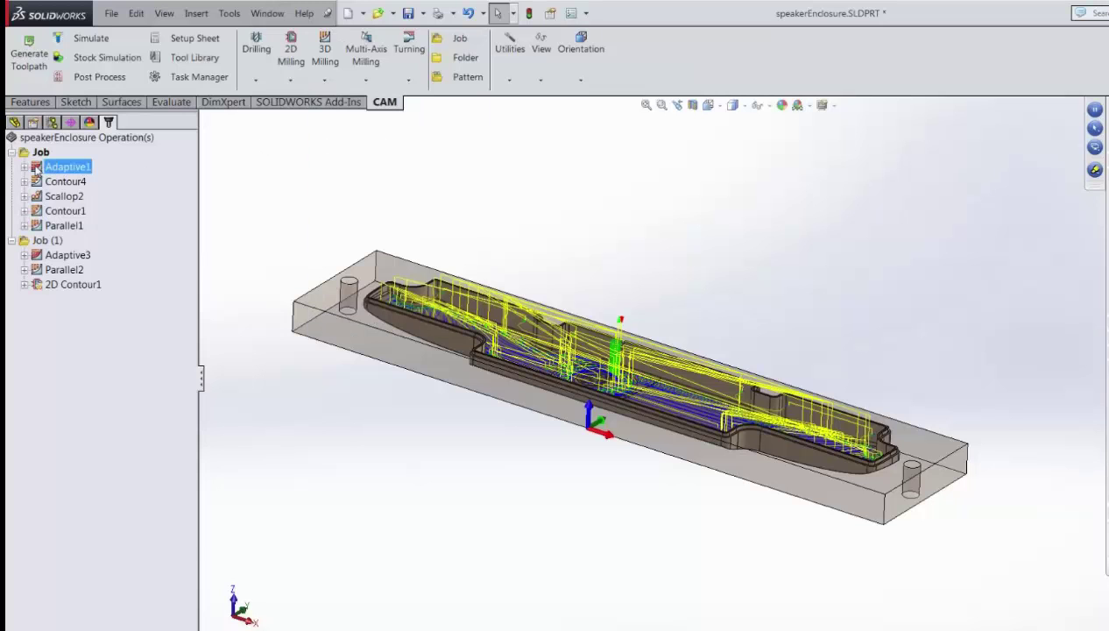
click(55, 171)
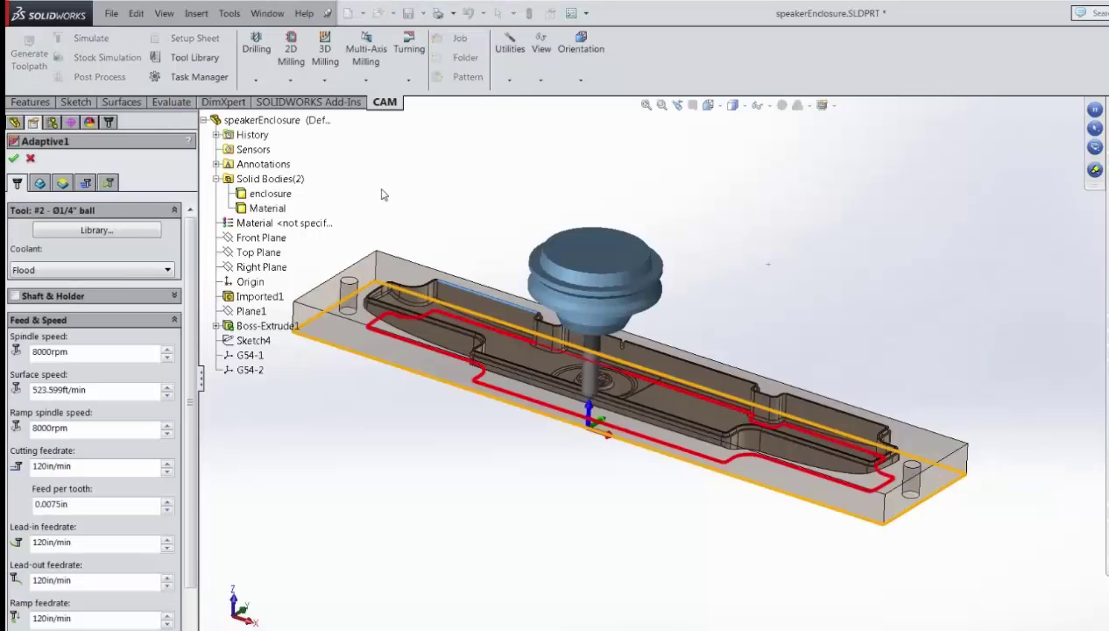
click(45, 232)
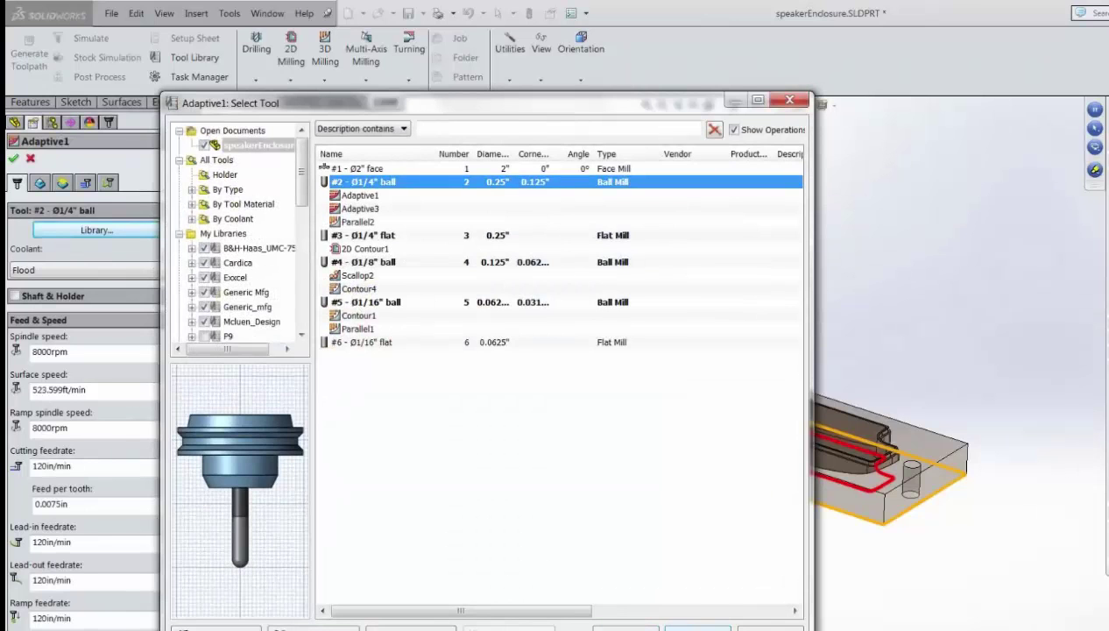
click(697, 628)
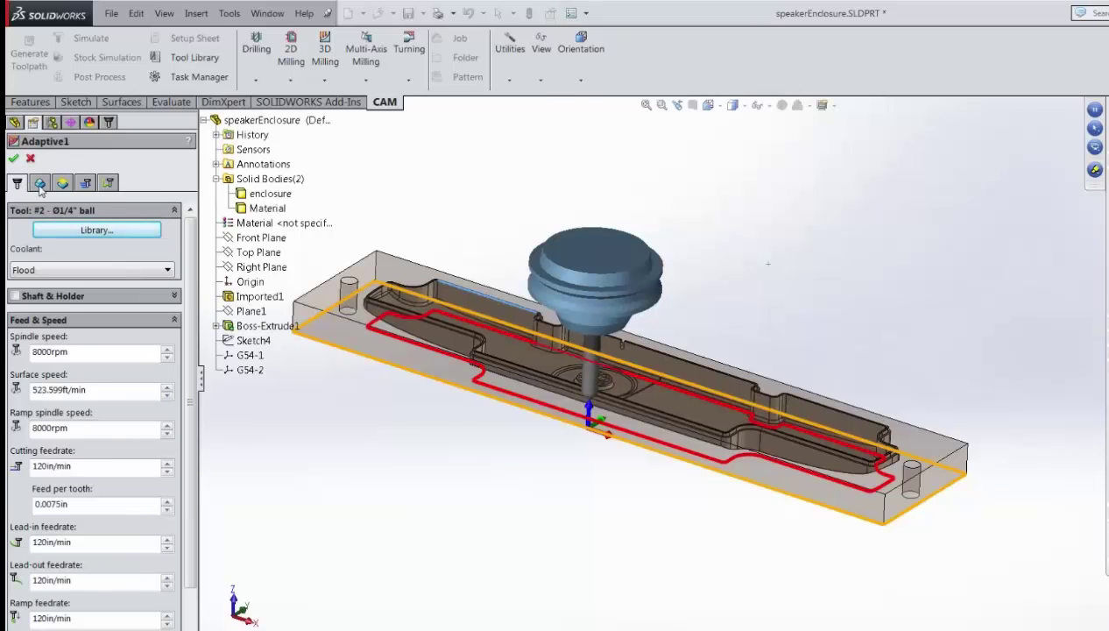
- Review Adaptive1's Geometry, Heights, Passes and Linking tabs, ending back on Geometry
click(39, 184)
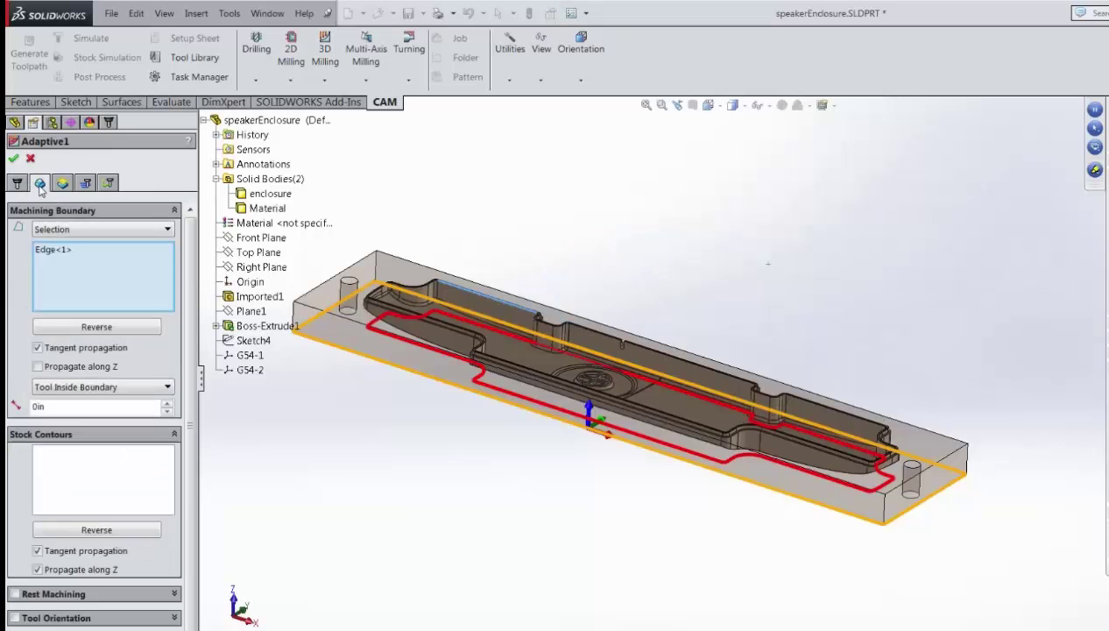
click(62, 184)
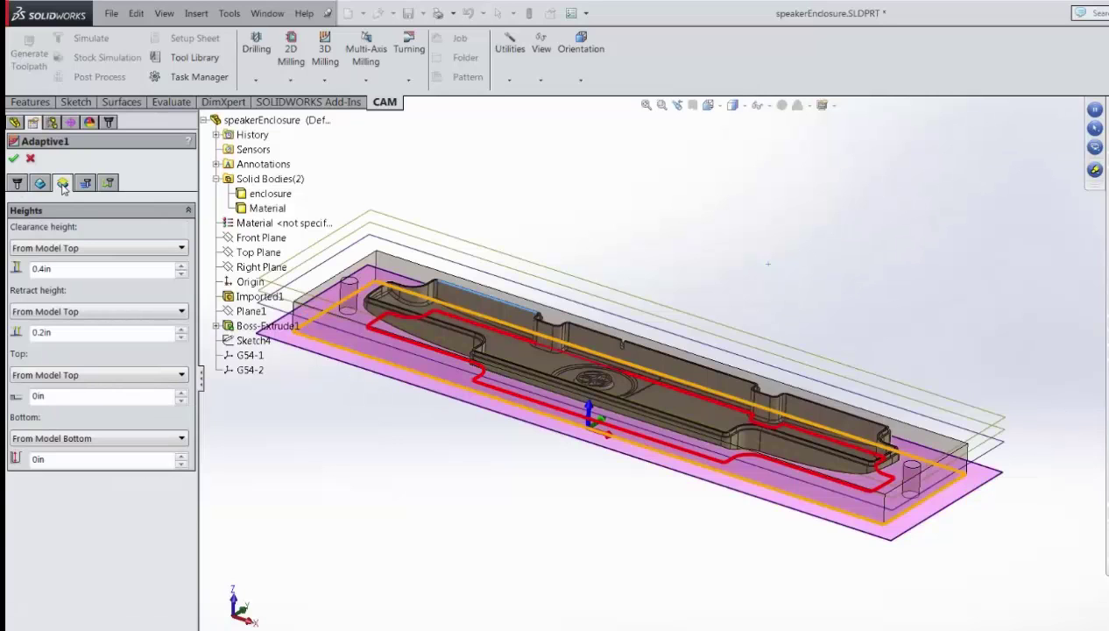
click(85, 184)
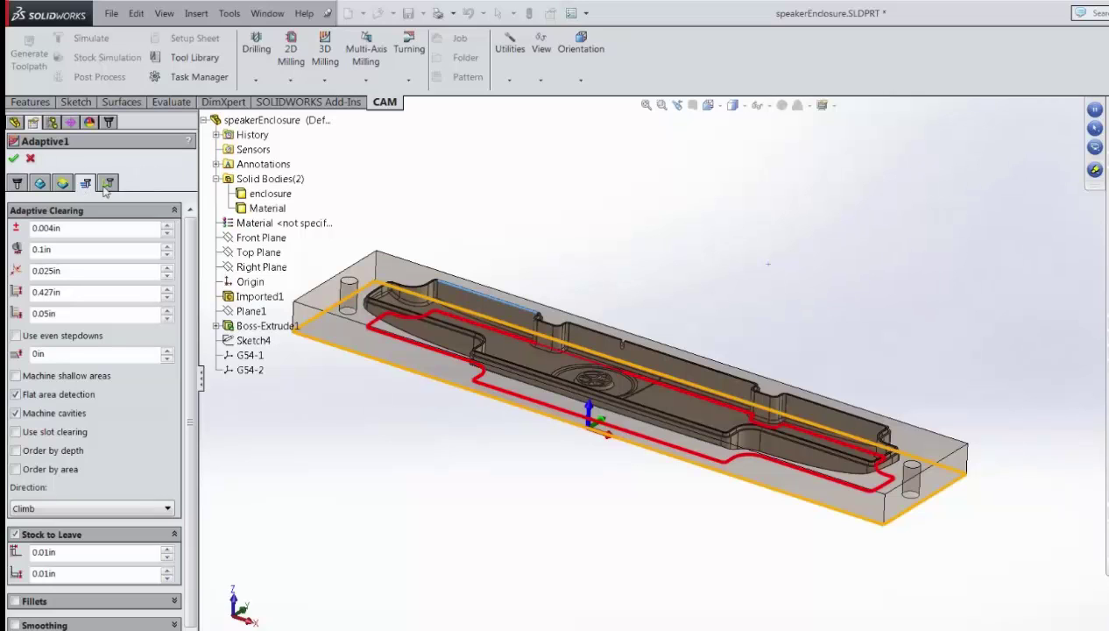
click(108, 183)
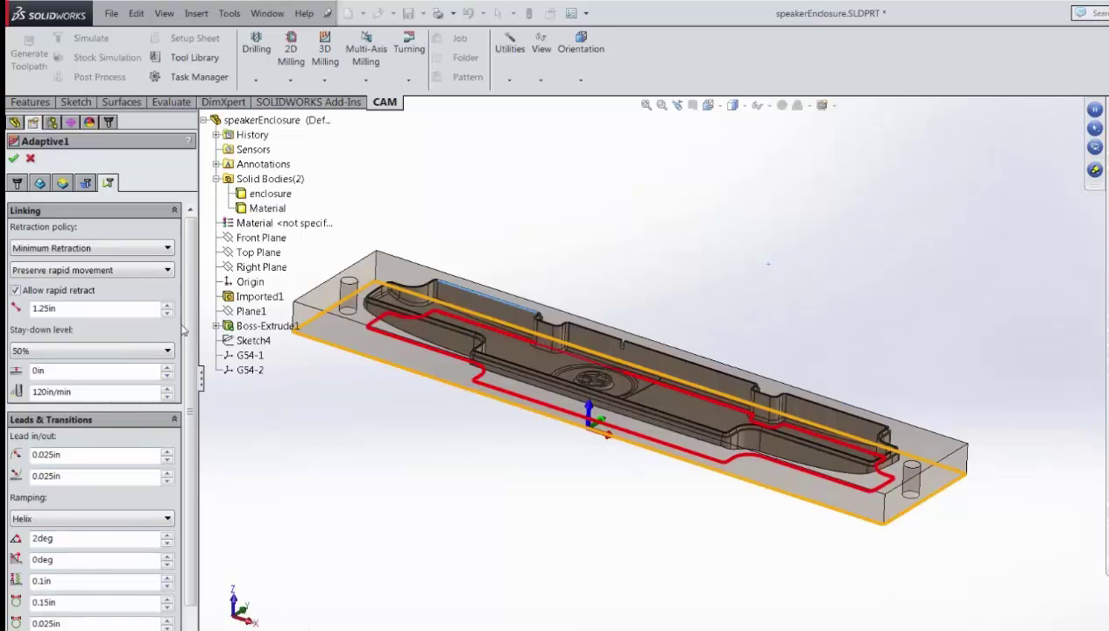
click(41, 184)
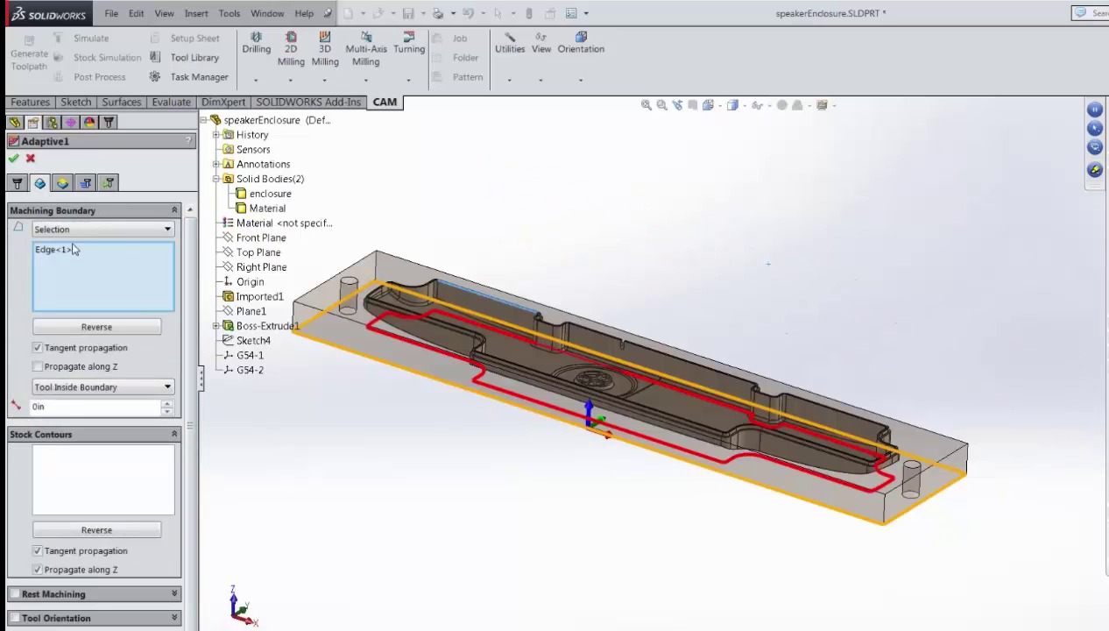
- Highlight boundary Edge<1> on the part, then show Adaptive1's heights with 0.4in clearance
click(54, 250)
middle_drag(495, 252, 465, 342)
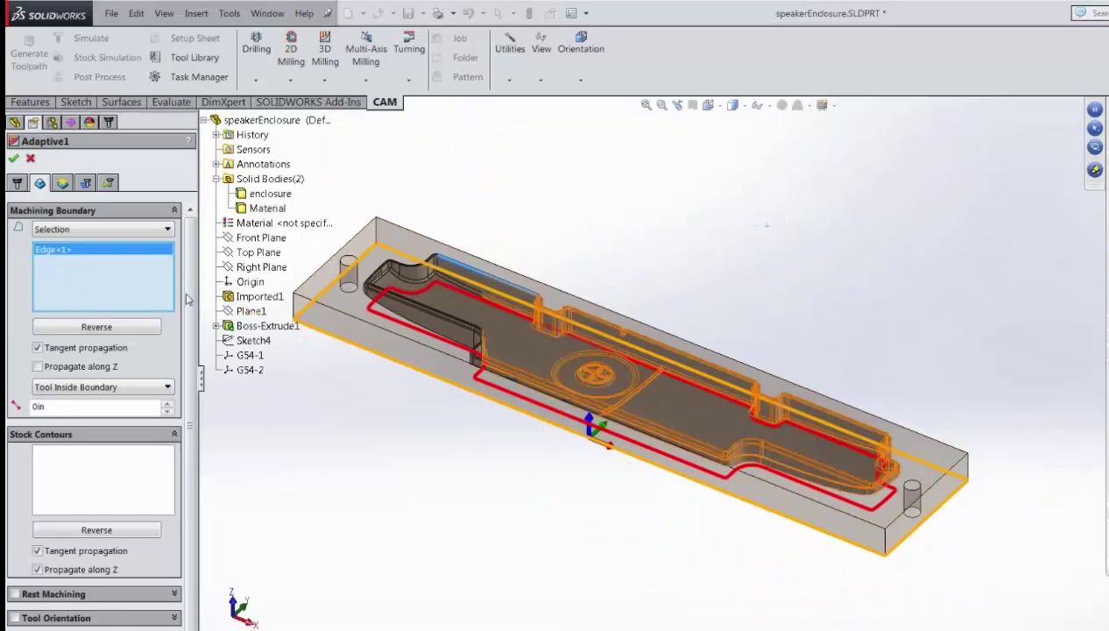
mouse_move(81, 393)
click(62, 184)
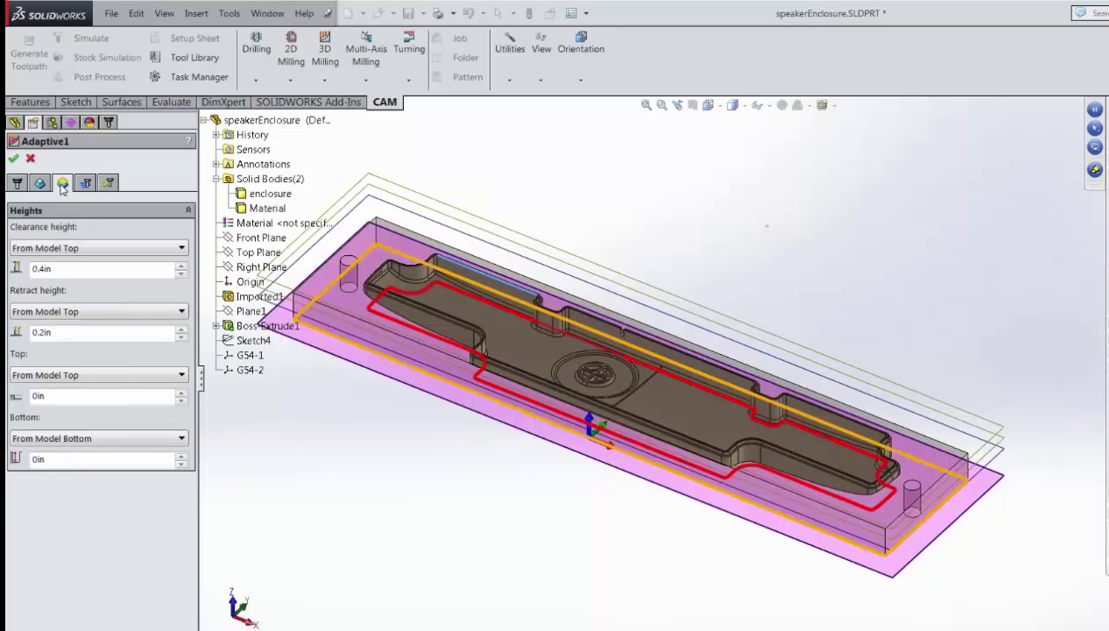
click(72, 272)
middle_drag(315, 409, 302, 347)
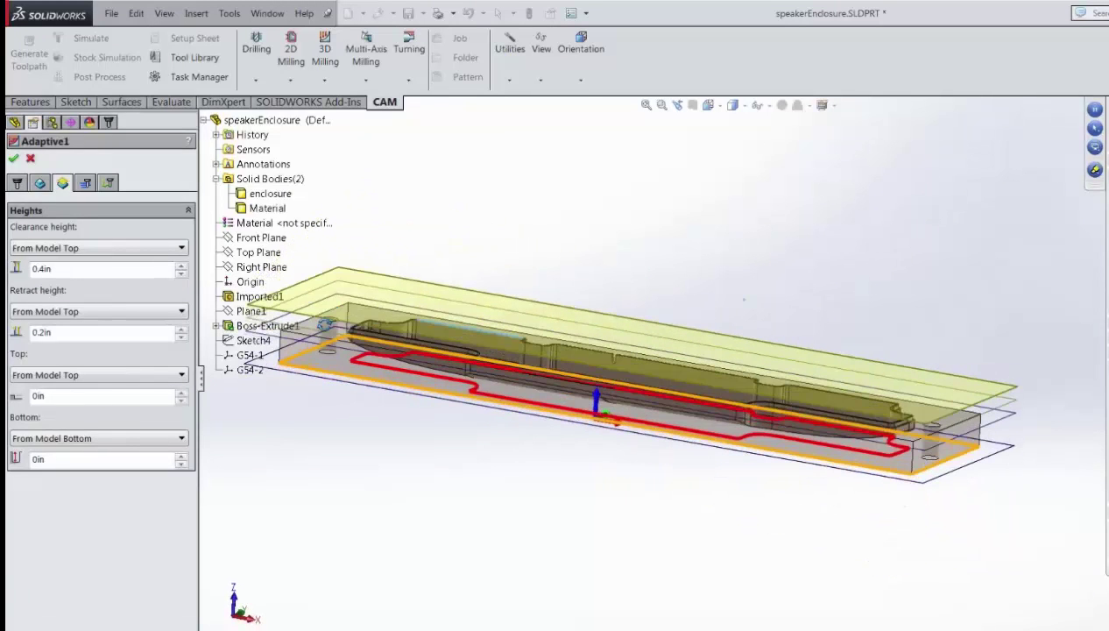
click(80, 331)
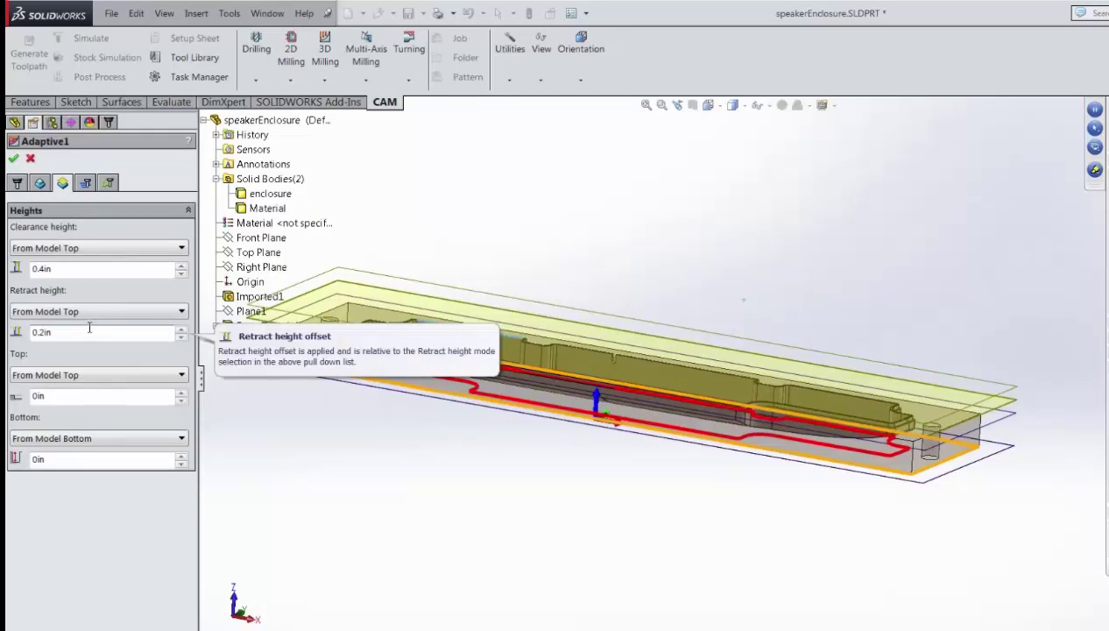
click(104, 397)
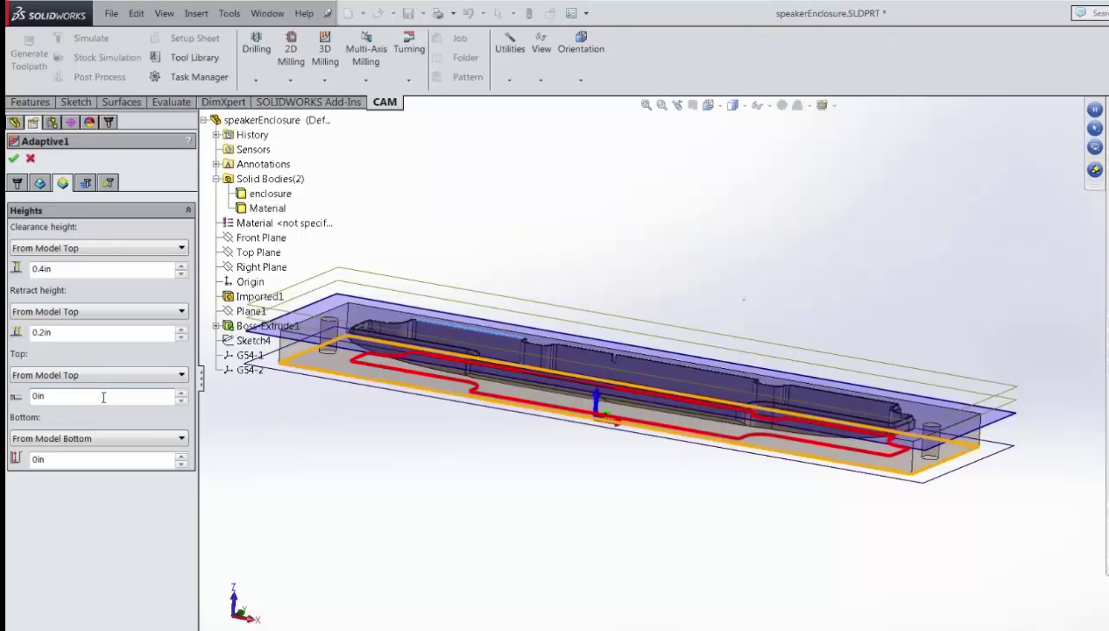
click(76, 460)
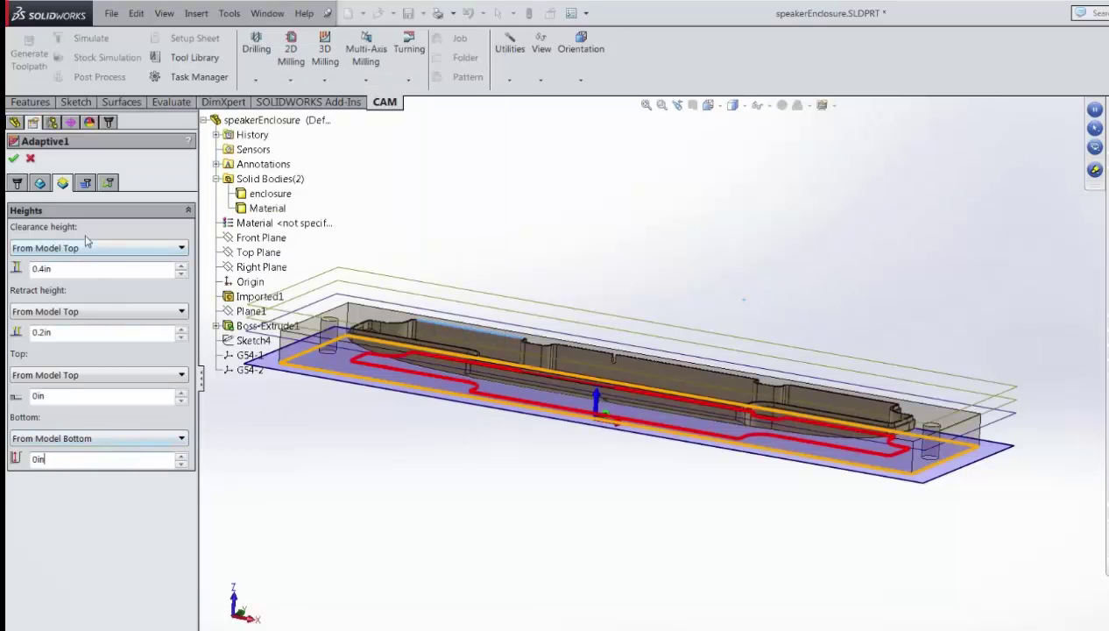
- Check Adaptive Clearing parameters: 0.427in maximum stepdown and 0.01in stock to leave
click(86, 184)
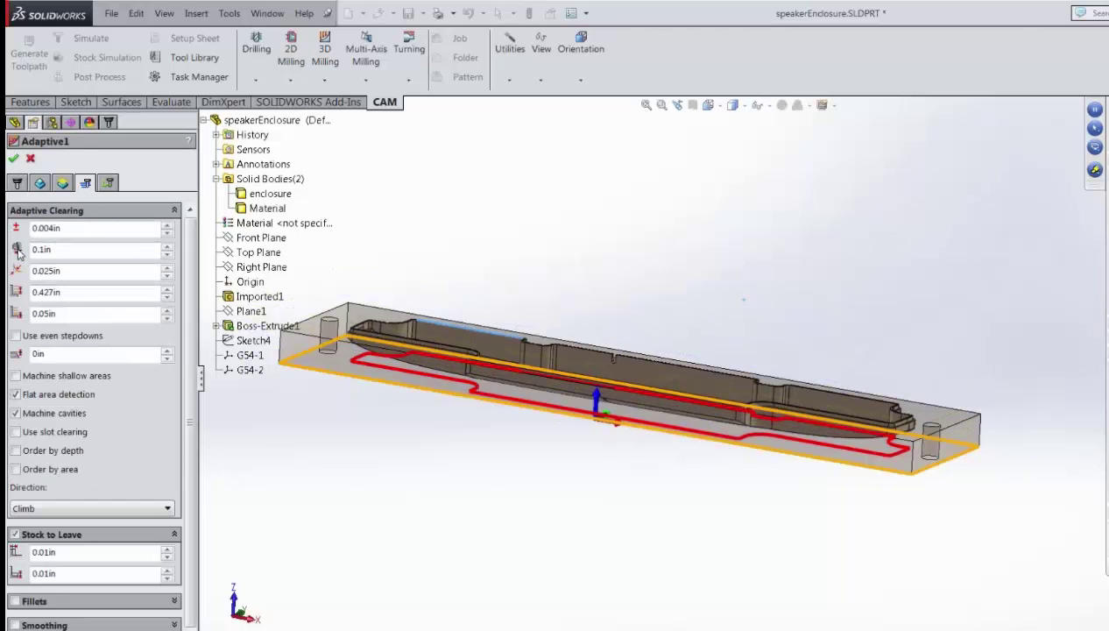
mouse_move(18, 251)
mouse_move(82, 292)
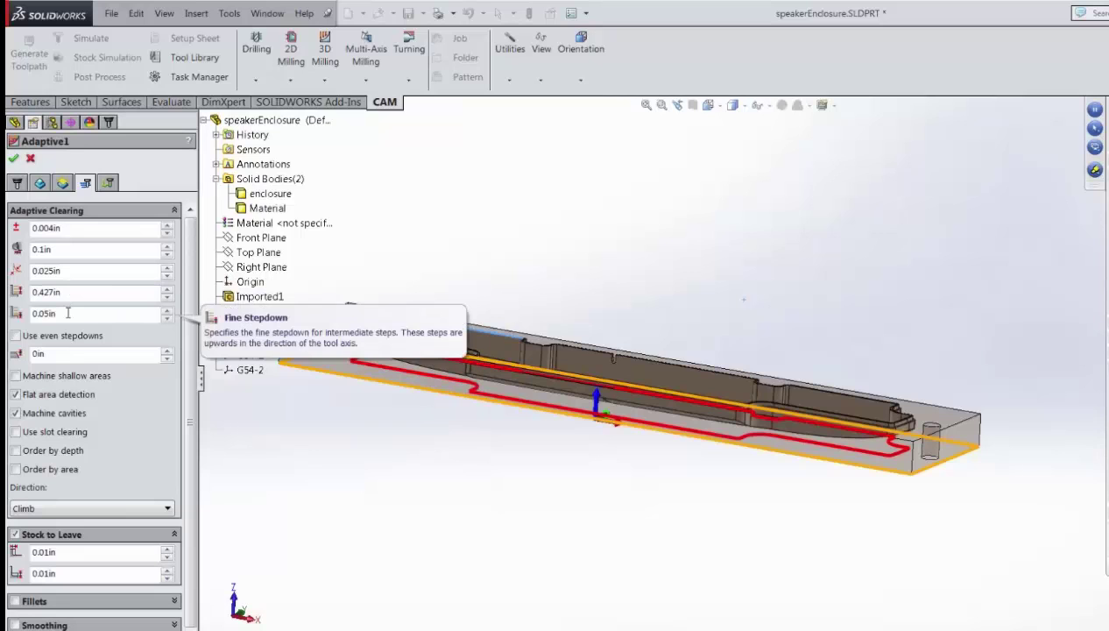
- Accept Adaptive1 and play its stock simulation, adjusting the playback speed
click(14, 159)
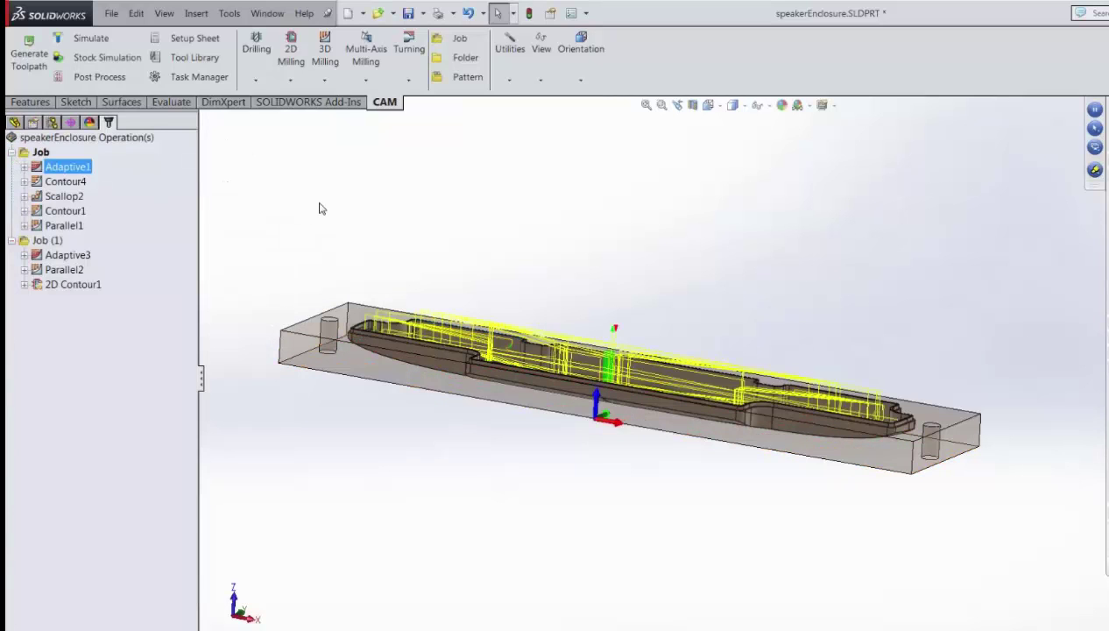
click(104, 59)
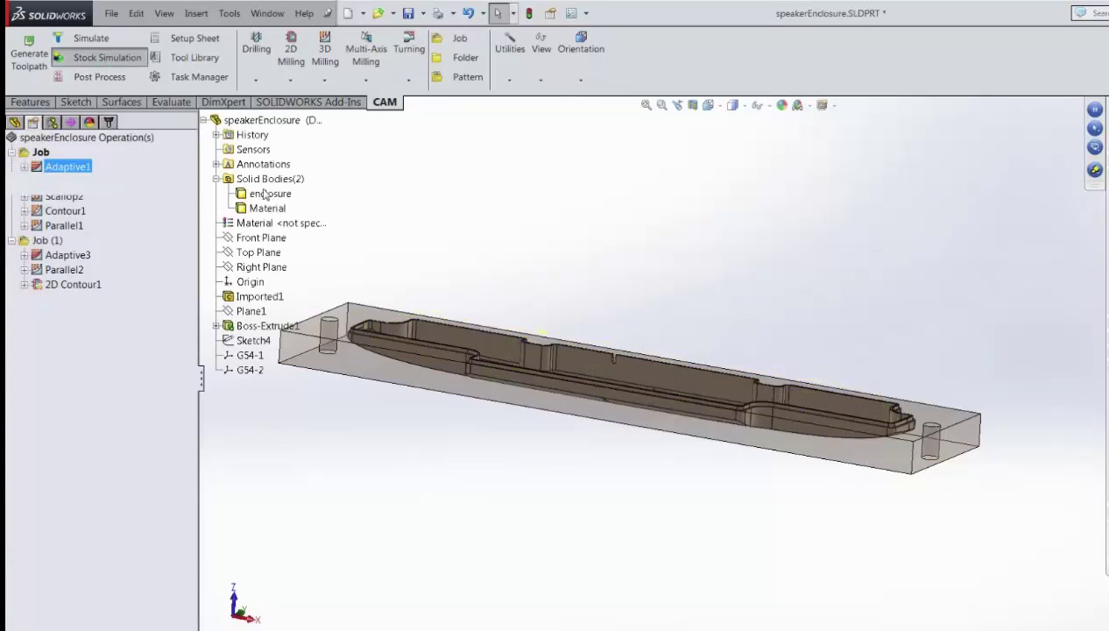
click(18, 240)
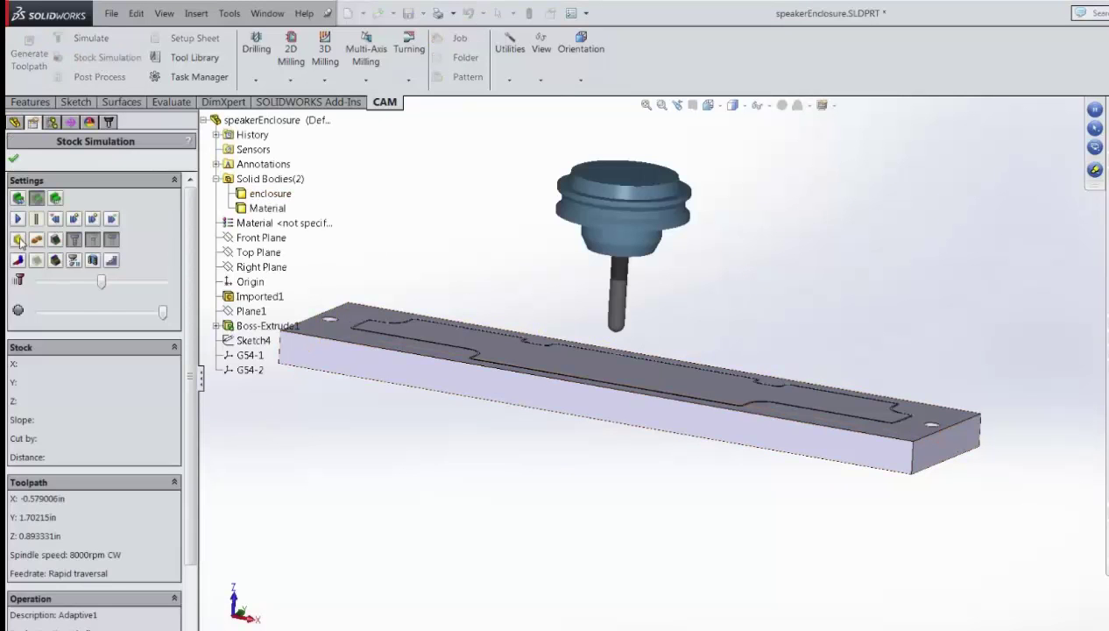
drag(101, 282, 94, 283)
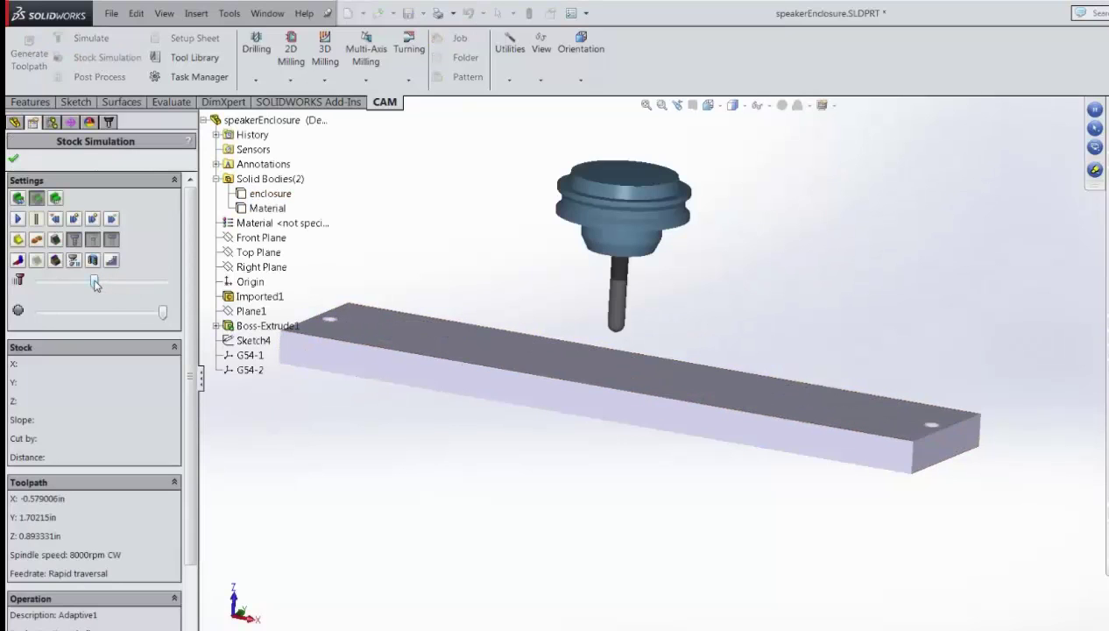
click(18, 218)
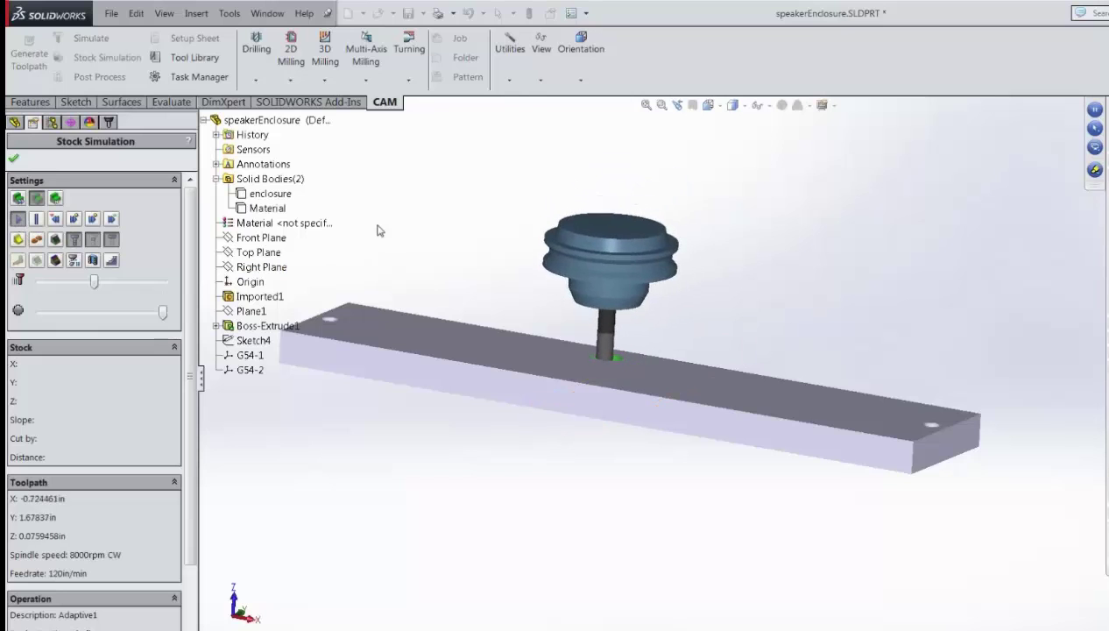
middle_drag(433, 237, 425, 288)
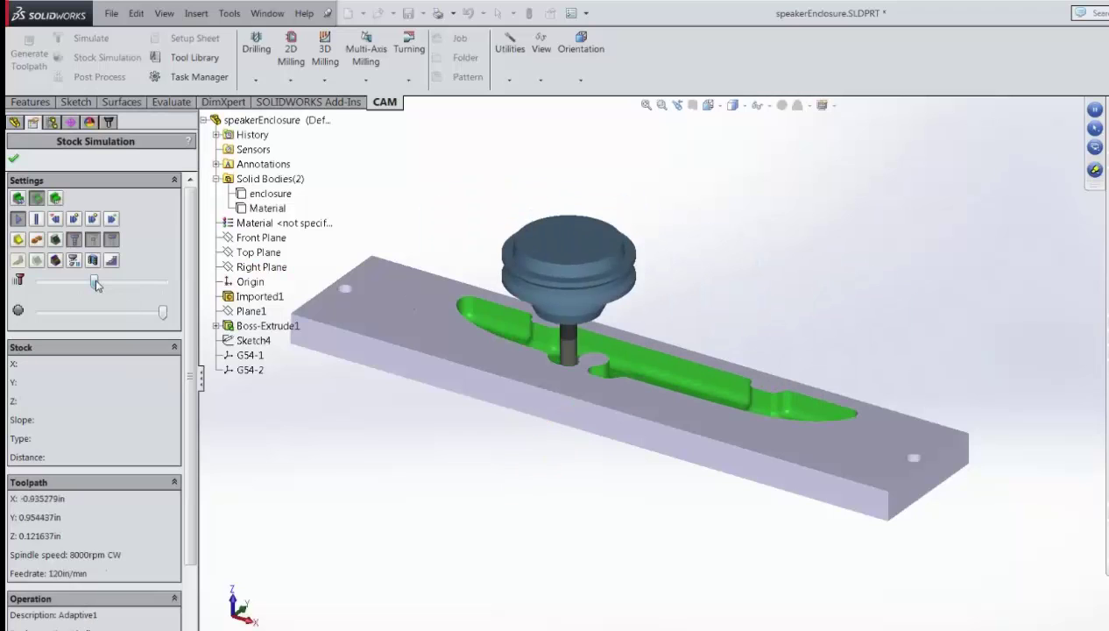
drag(96, 283, 103, 283)
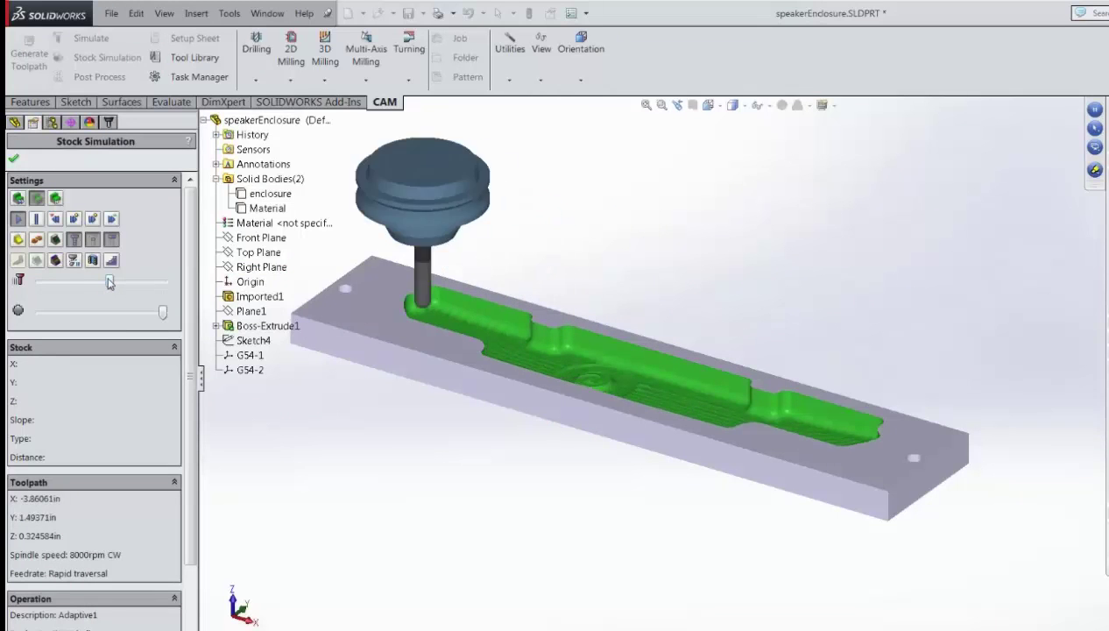
- Close the stock simulation and show Contour4's toolpath, orbiting and zooming to inspect it
click(13, 161)
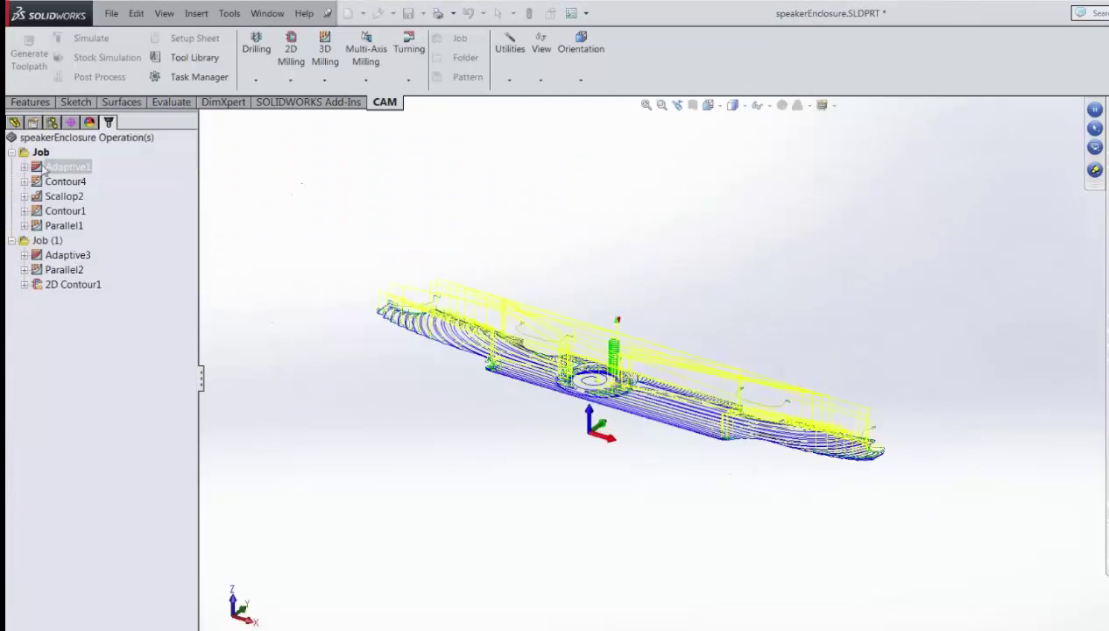
click(62, 183)
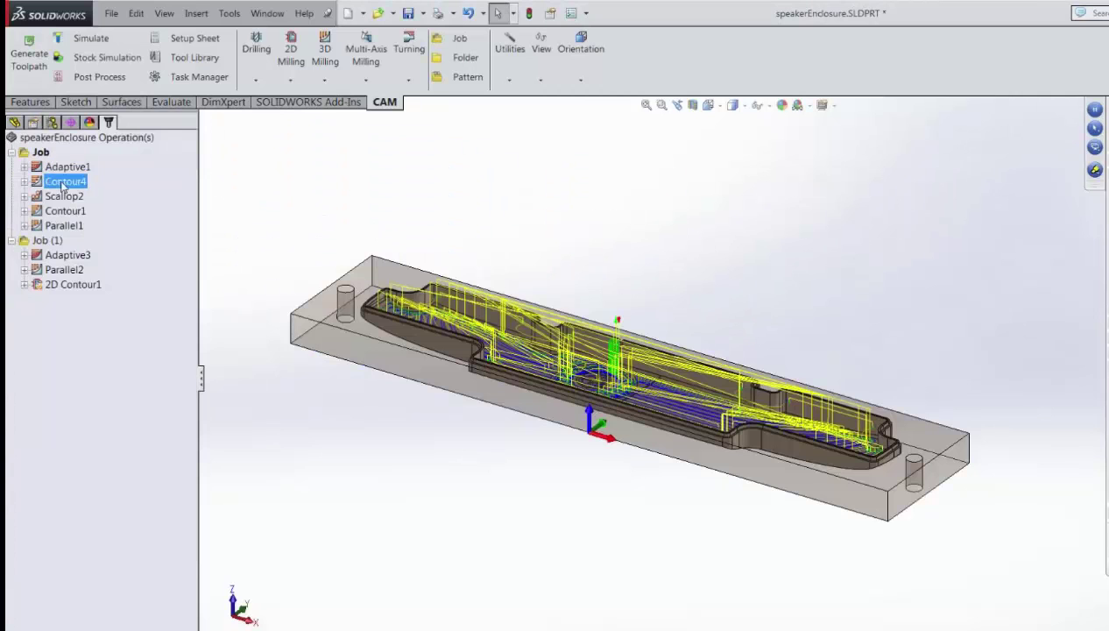
middle_drag(536, 244, 682, 371)
scroll(743, 405, up, 2)
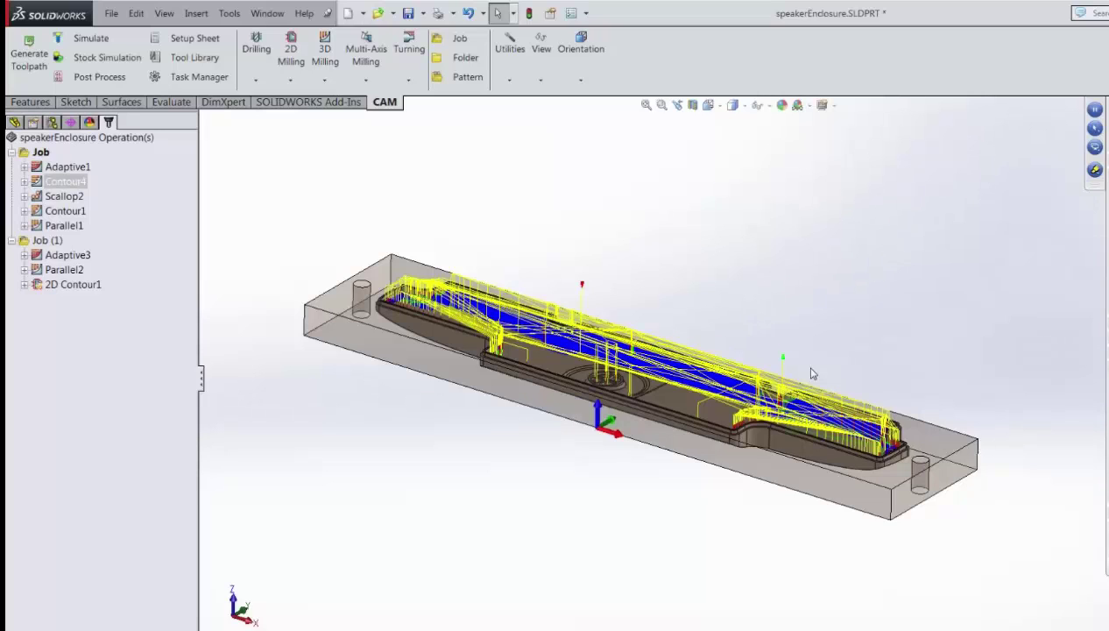
- Open the 3D Milling strategy list in the CAM ribbon
click(326, 81)
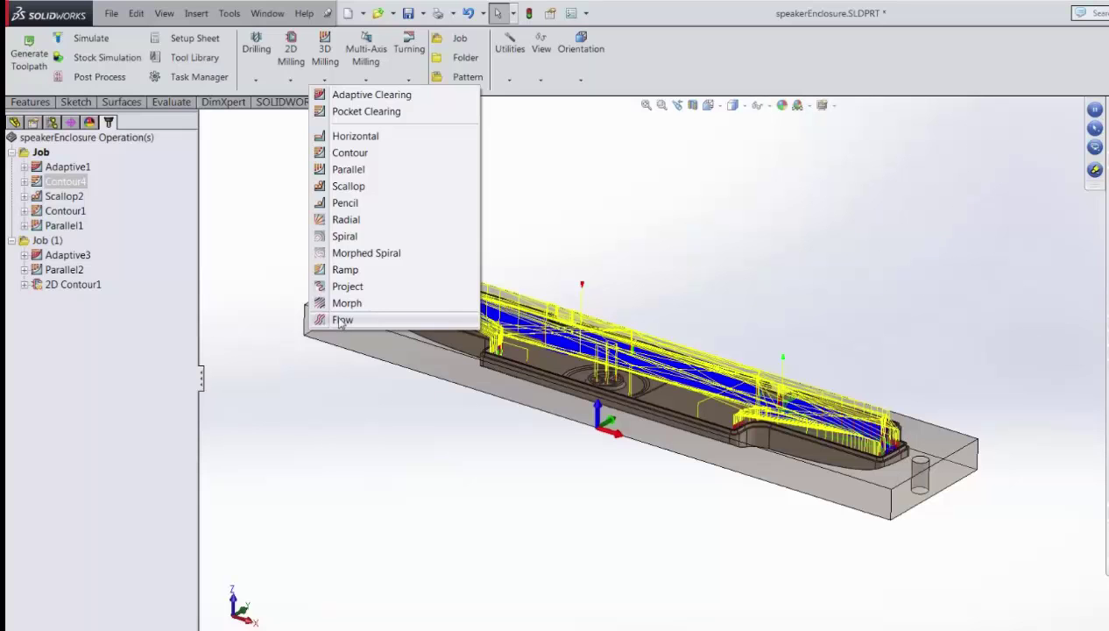
- Dismiss the strategy list and preview the Scallop2, Contour1, Parallel1 and Contour4 toolpaths in turn
click(224, 215)
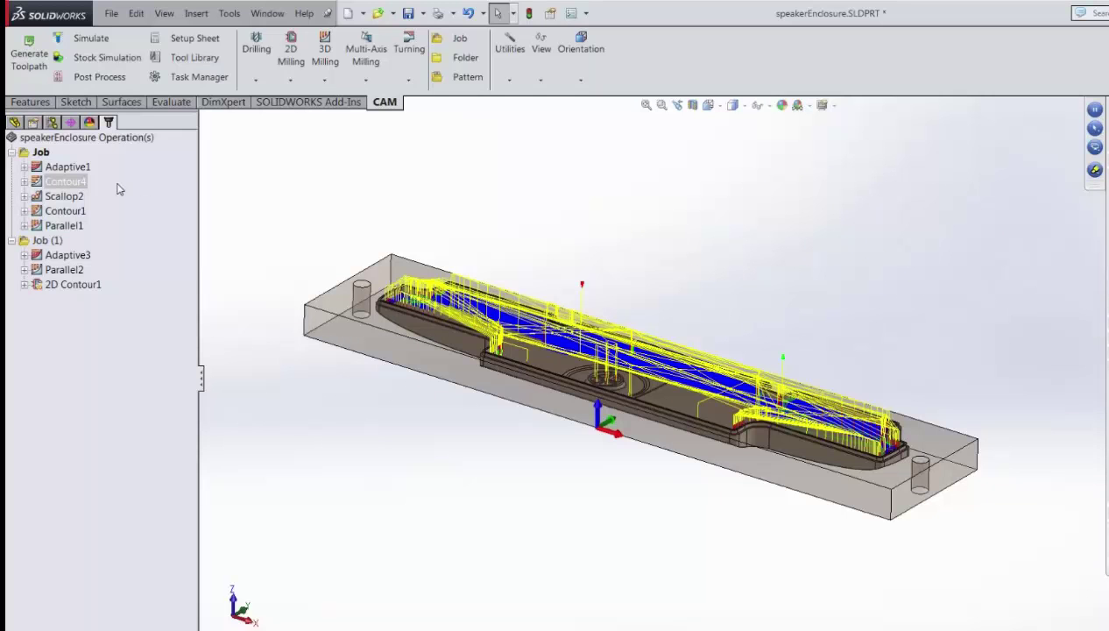
click(71, 197)
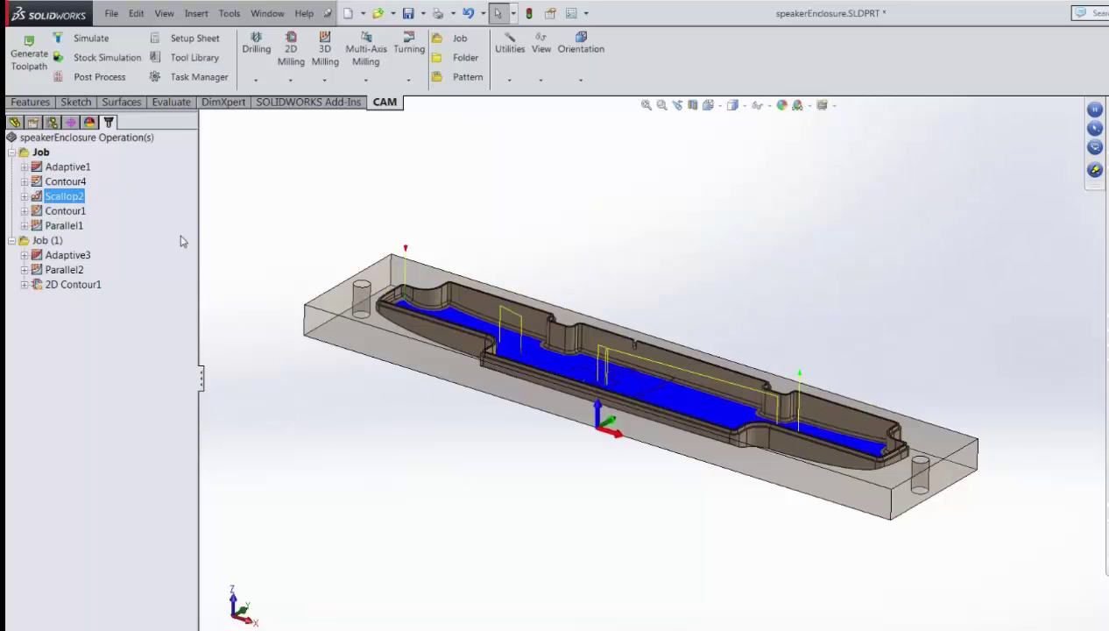
click(64, 214)
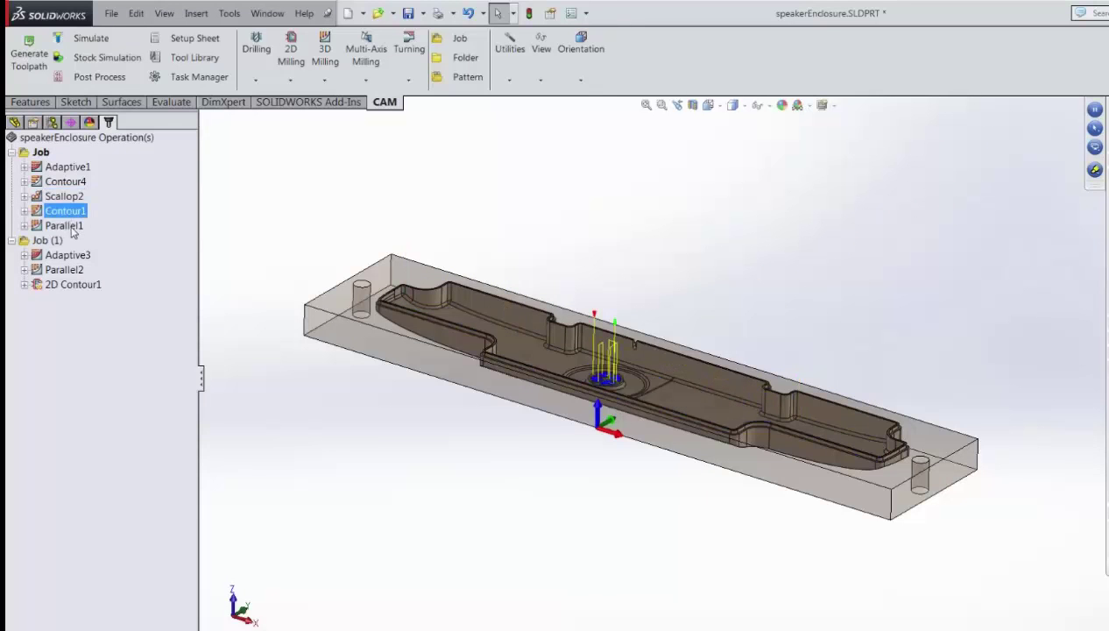
click(71, 227)
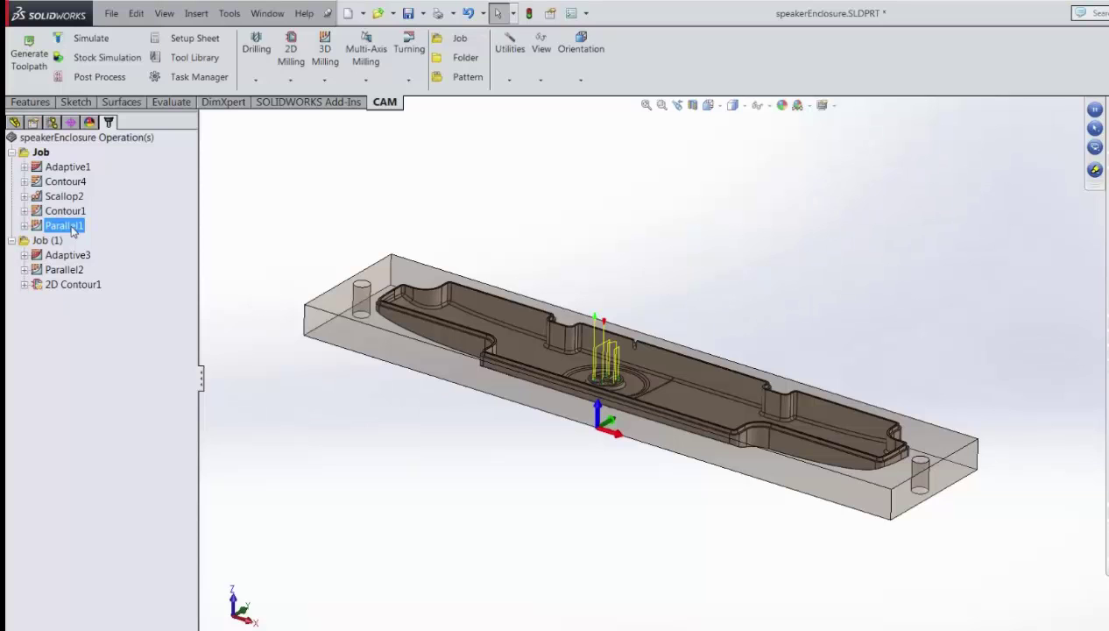
click(74, 184)
middle_drag(273, 205, 267, 242)
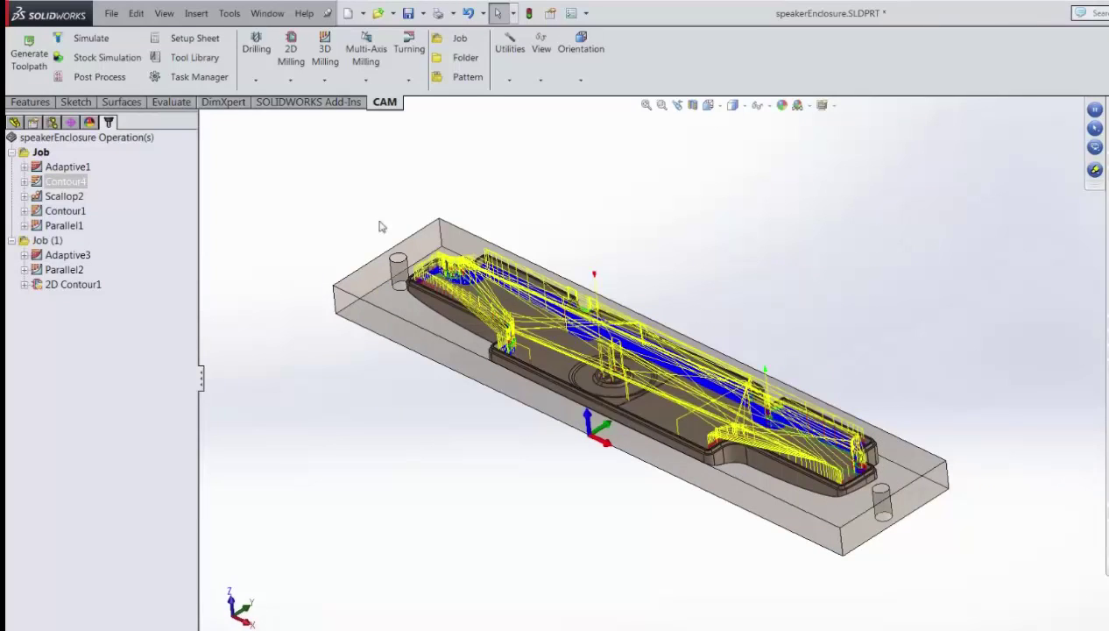
- Zoom in on the pocket wall, dismiss the 3D Milling list unused, and select Contour4
scroll(692, 340, down, 10)
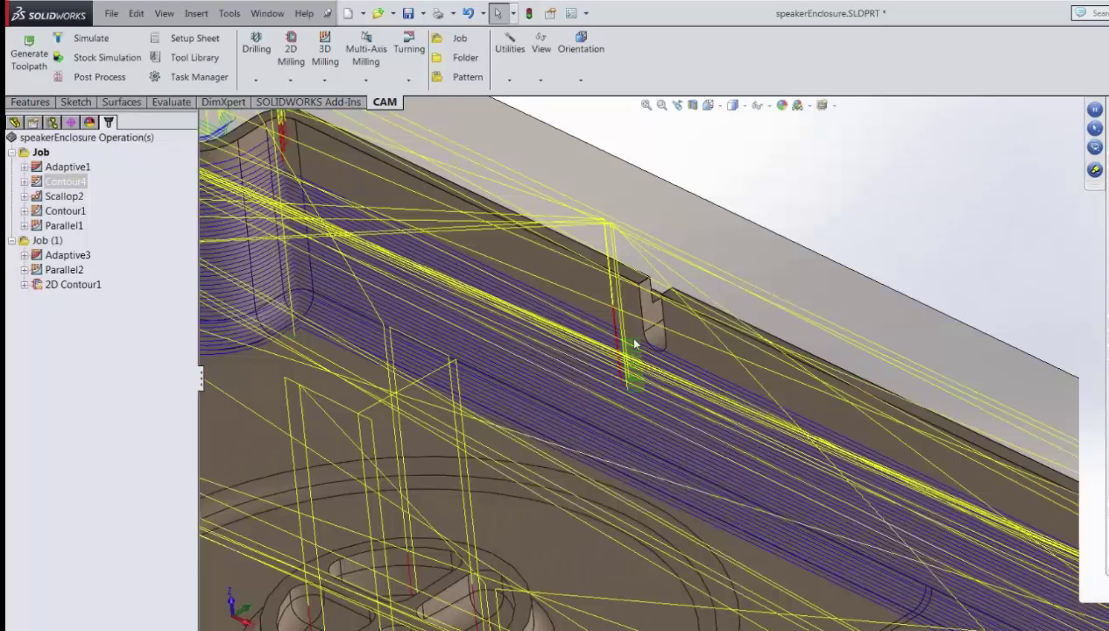
click(330, 79)
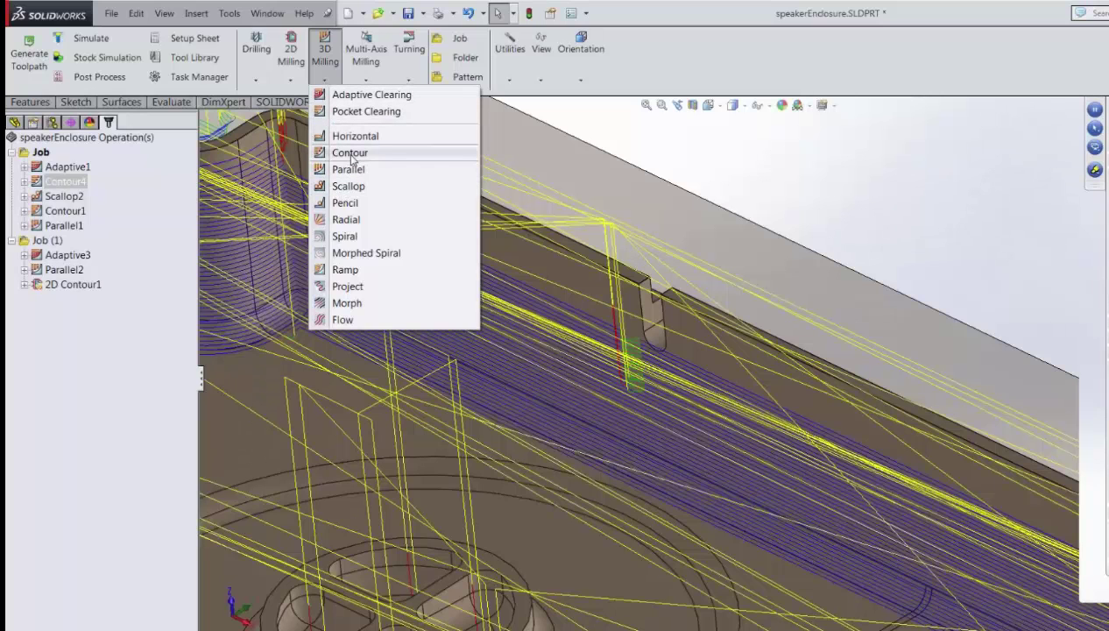
click(151, 347)
click(46, 182)
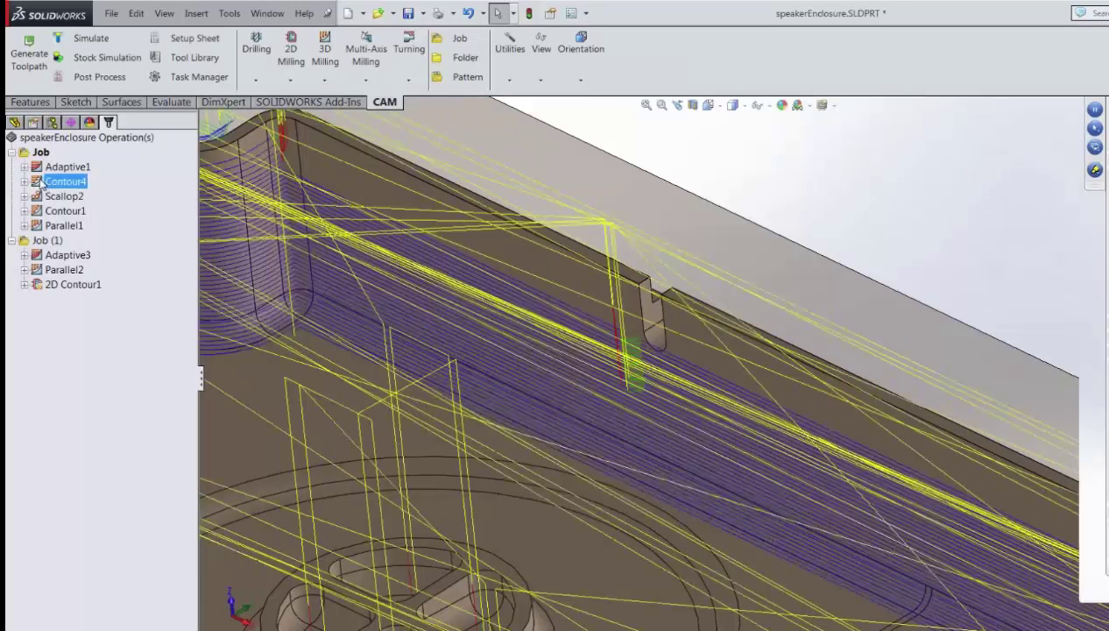
- Edit Contour4 and go to its machining boundary: Edge<1>, tool inside, 0in offset
right_click(43, 181)
click(70, 188)
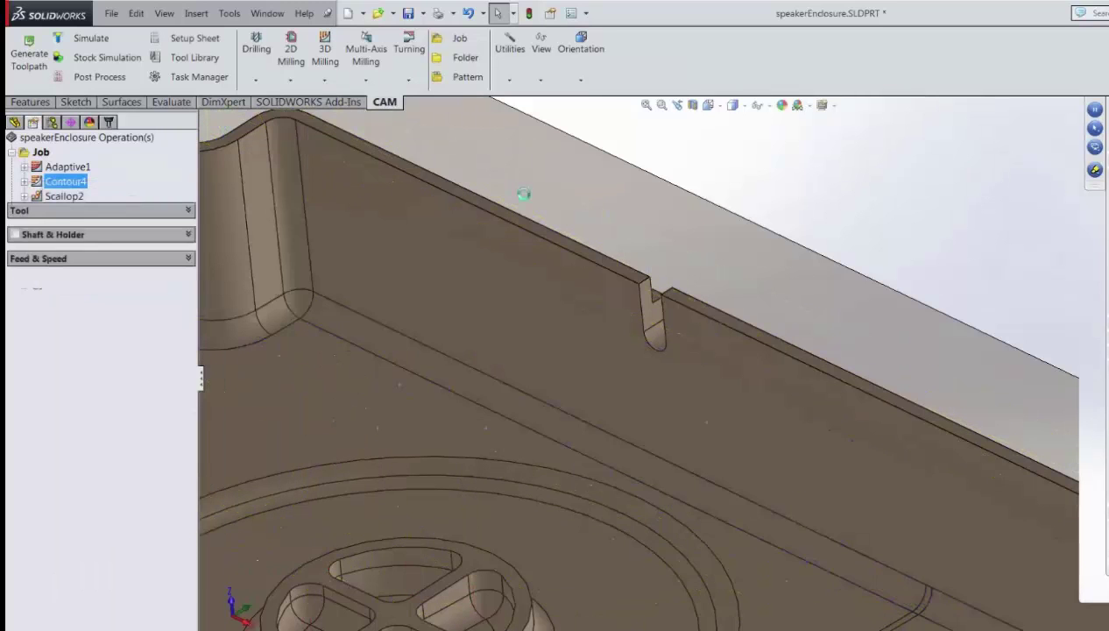
scroll(713, 180, up, 5)
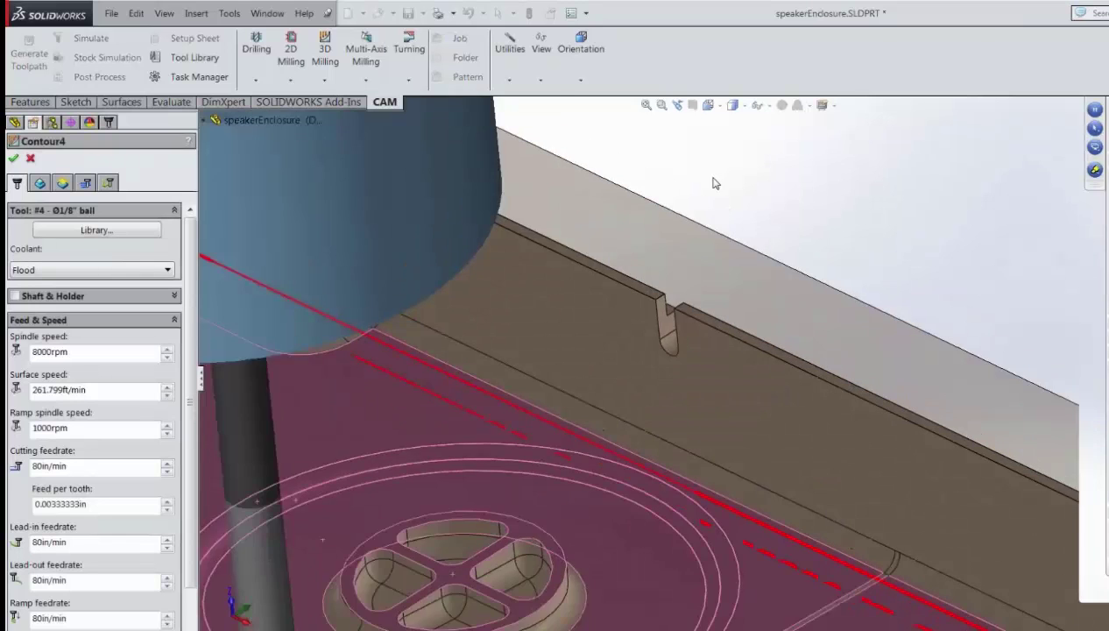
scroll(708, 482, up, 2)
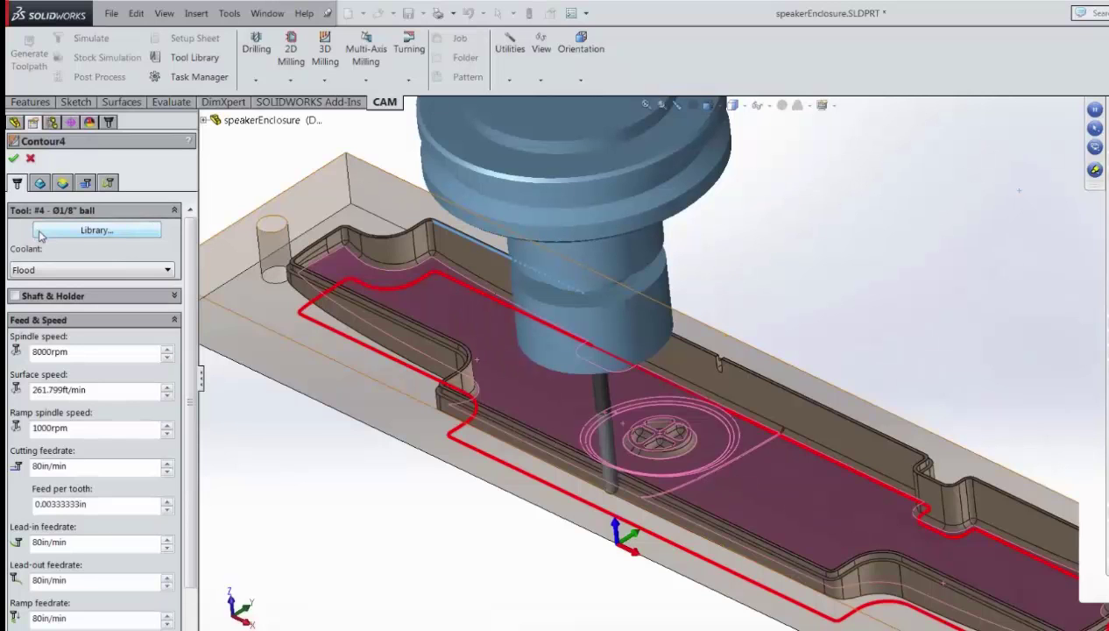
click(39, 183)
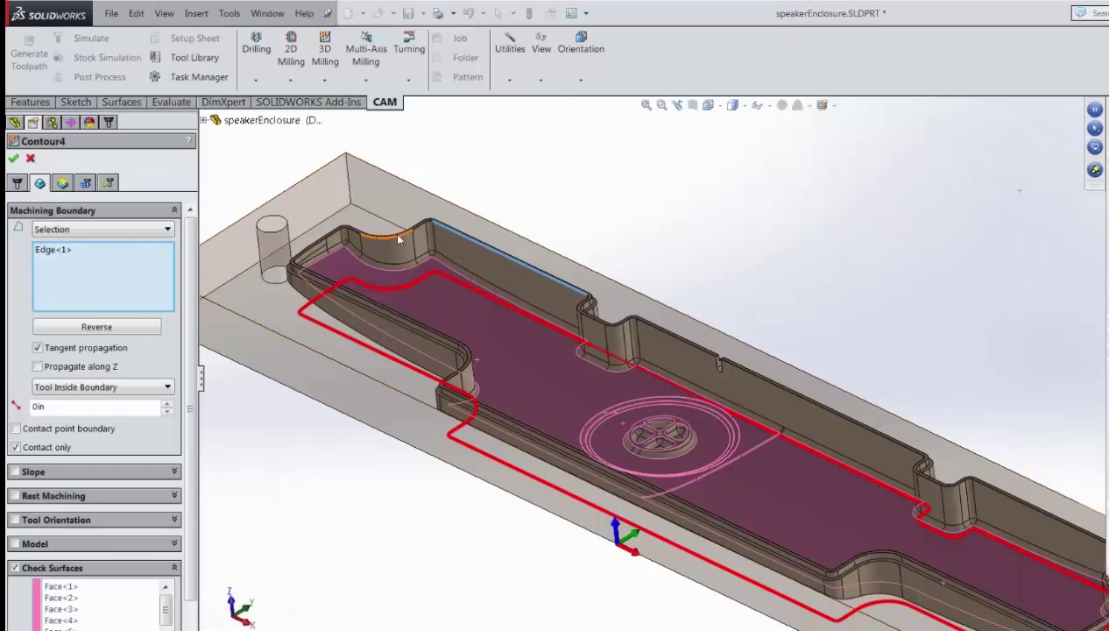
- Review Contour4's Edge<1> boundary and its Face<1>–Face<6> check surfaces at 0.0004in
click(62, 251)
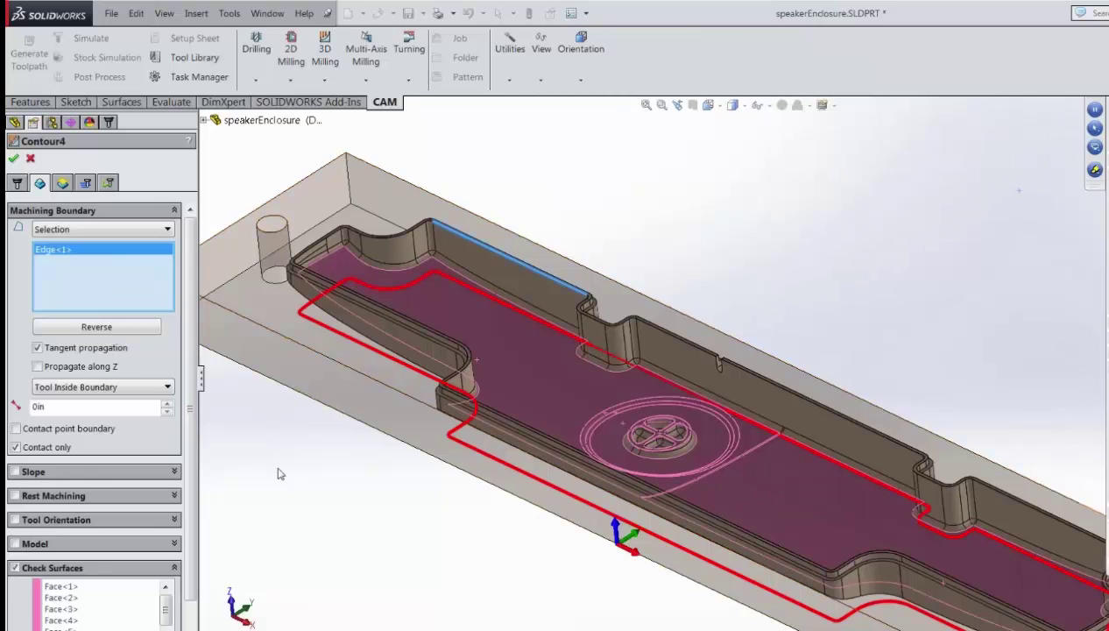
scroll(191, 390, down, 2)
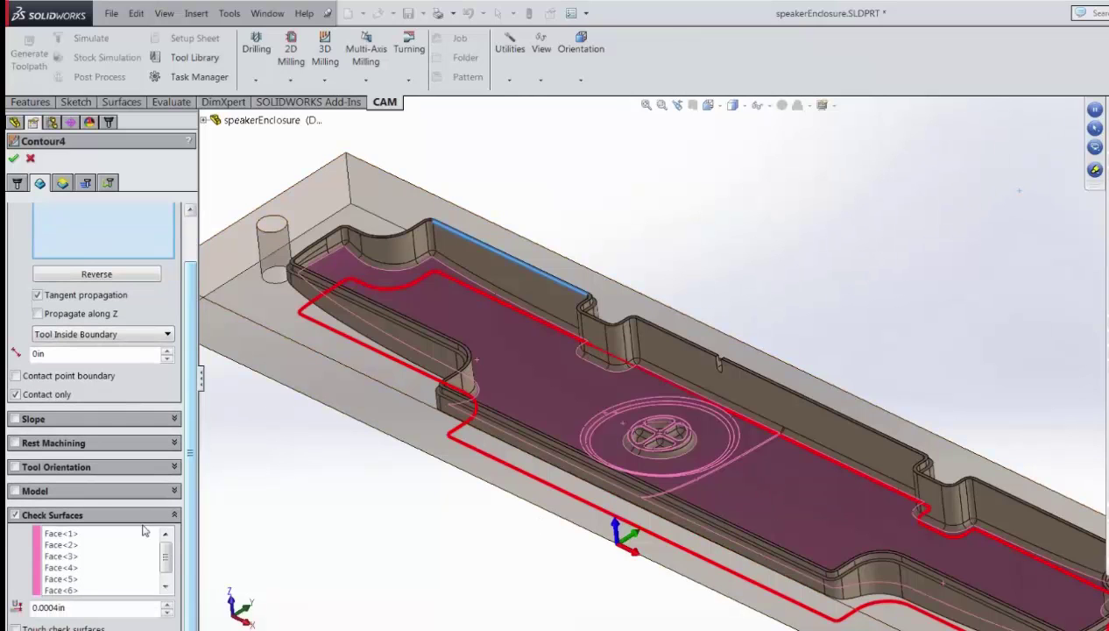
click(91, 537)
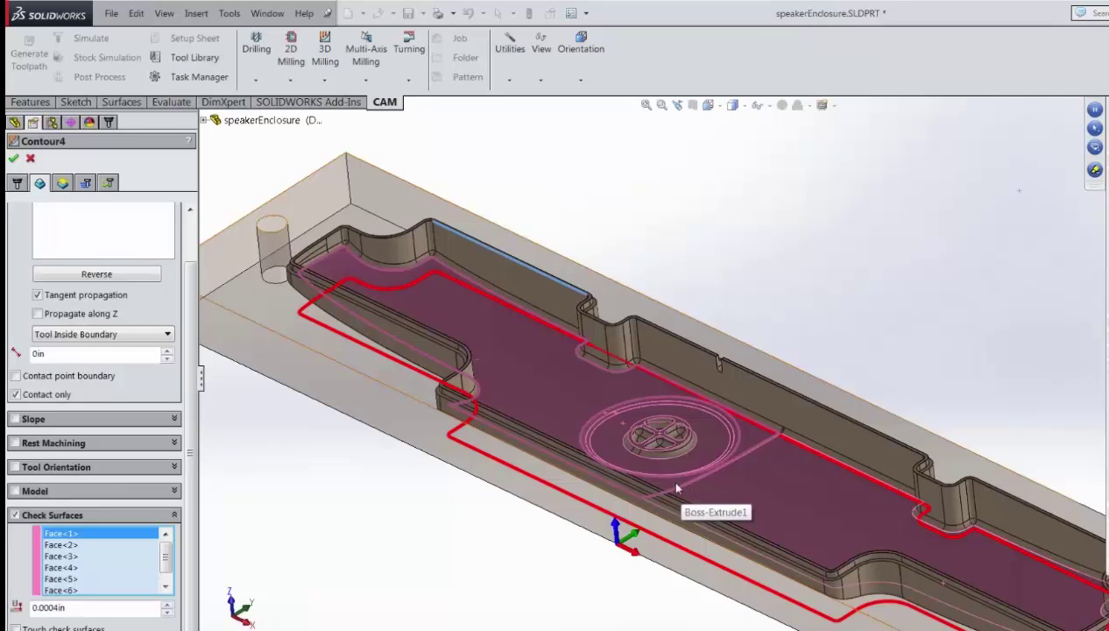
click(63, 184)
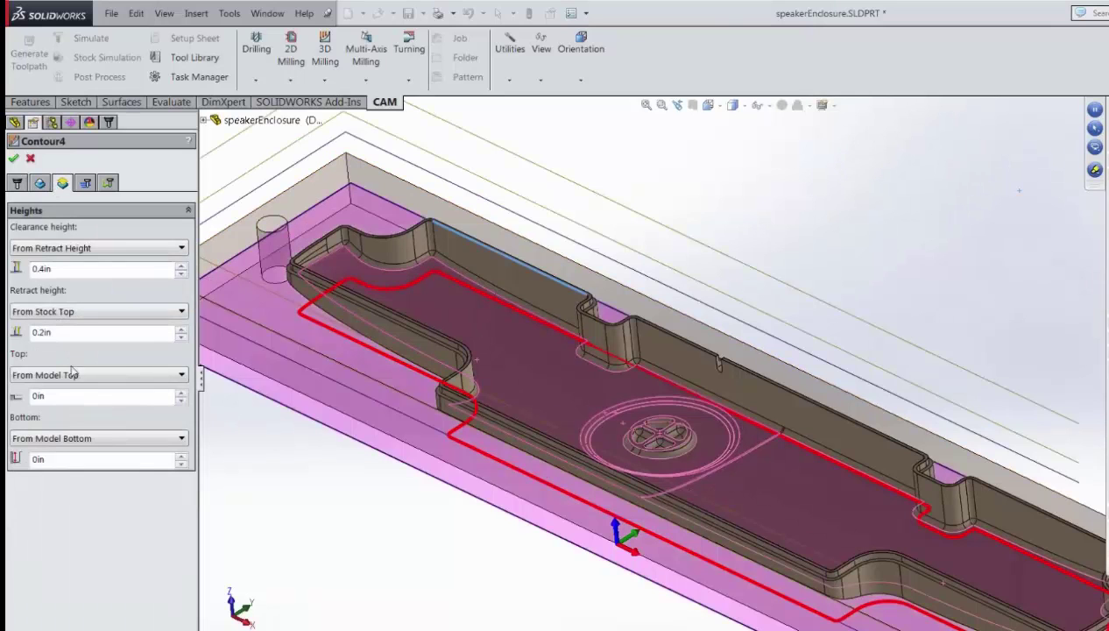
- Accept Contour4 with 0.01in maximum stepdown and Climb direction to regenerate its toolpath
mouse_move(76, 375)
mouse_move(85, 445)
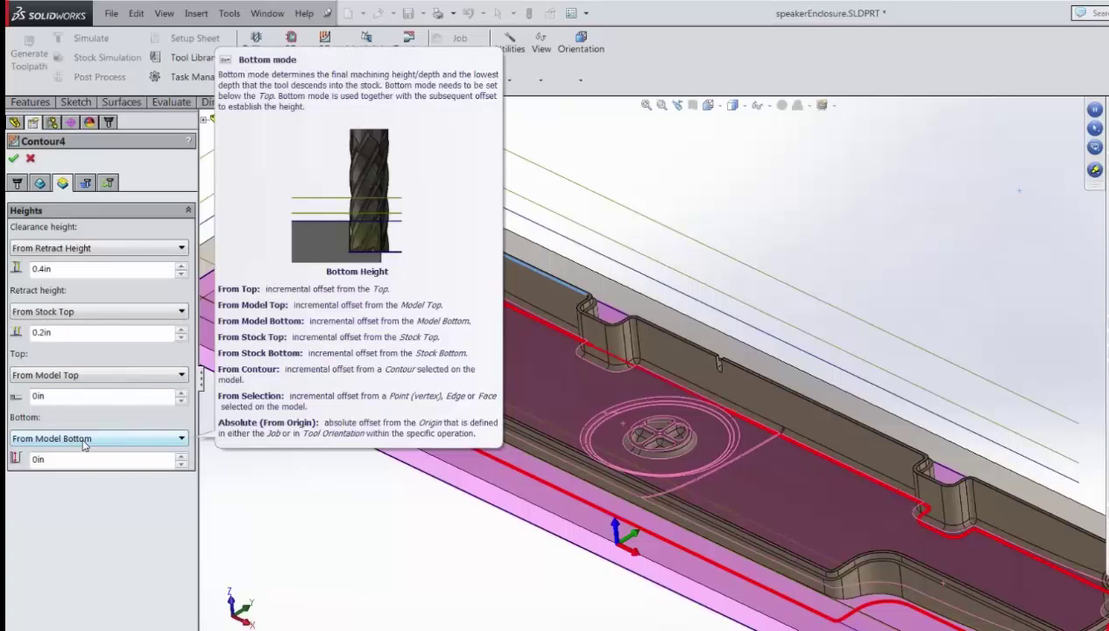
click(85, 183)
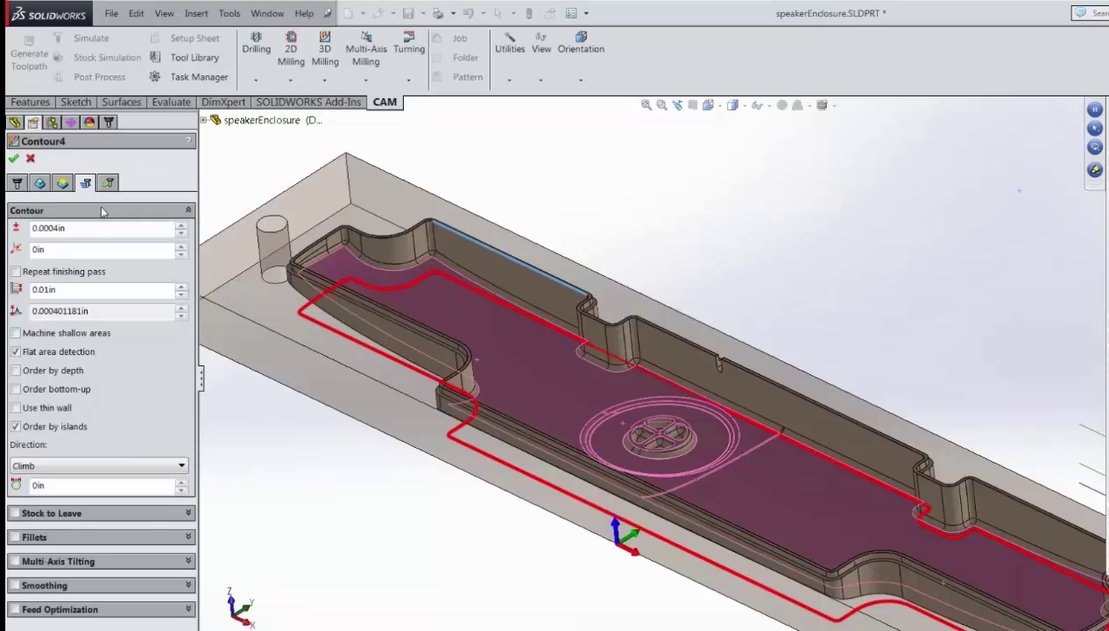
click(14, 159)
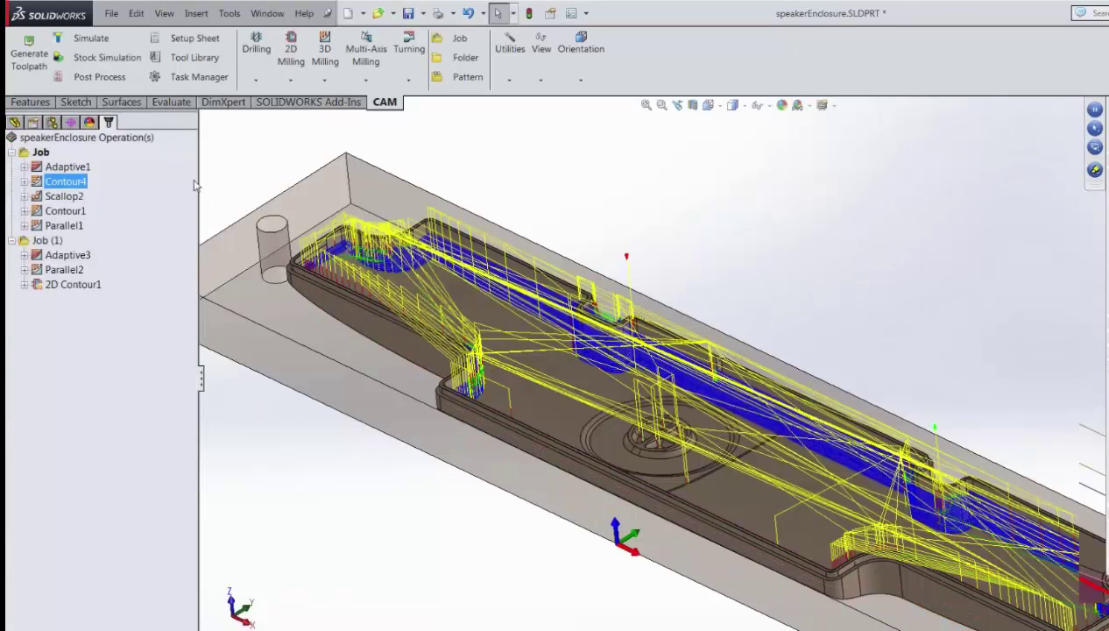
- Select Adaptive1 and Contour4 together and start a stock simulation of them
click(55, 168)
ctrl+click(54, 181)
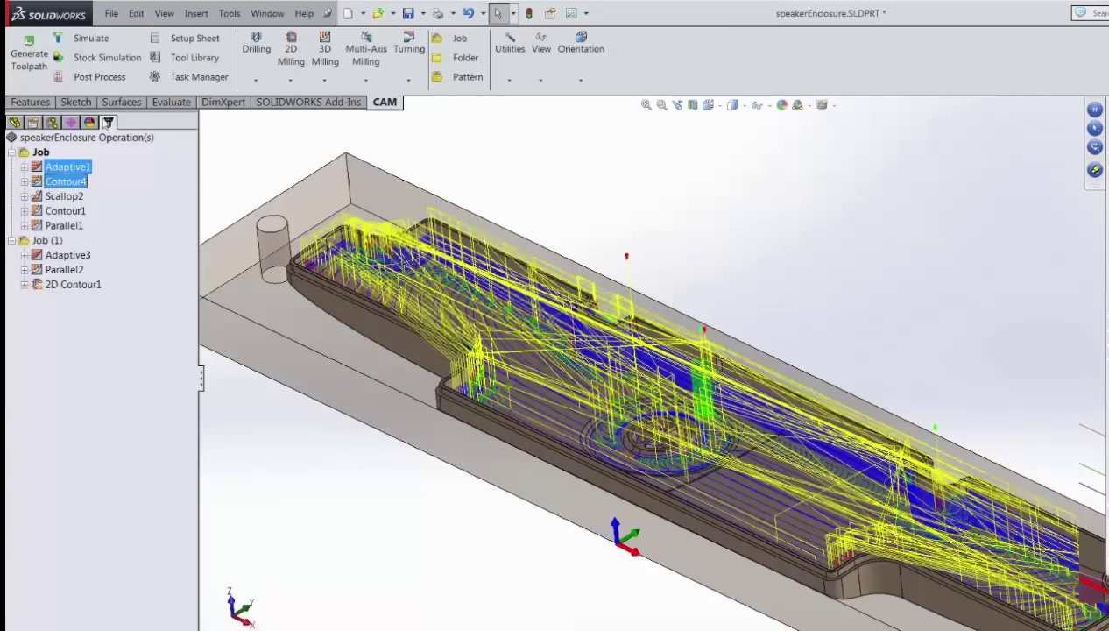
click(93, 60)
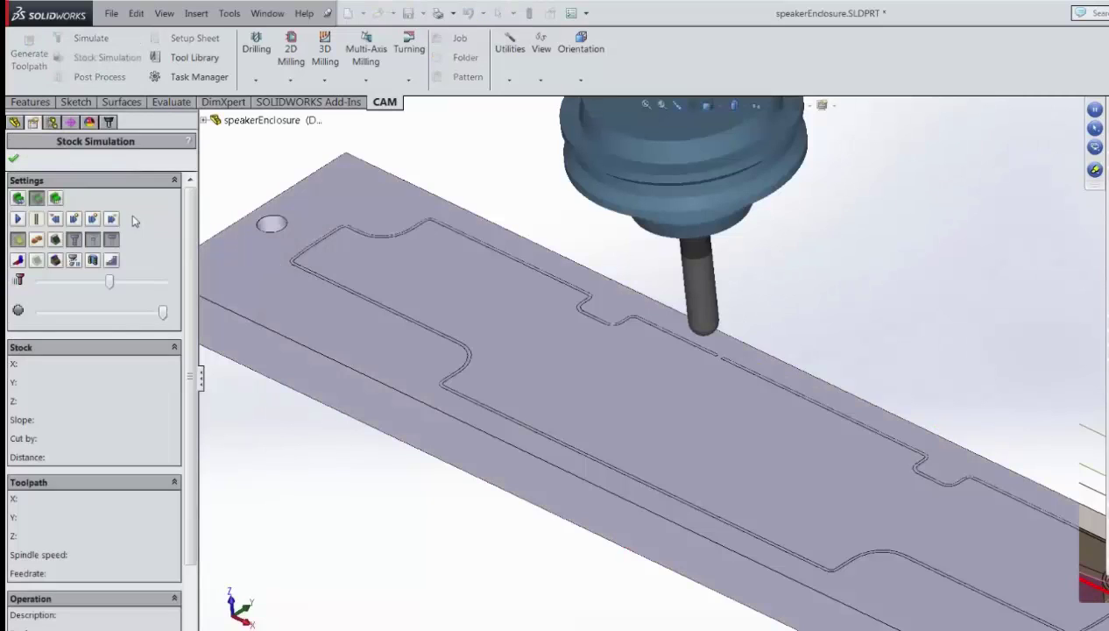
- Play the Adaptive1 and Contour4 stock removal with toolpaths hidden, close the report, then exit
click(19, 239)
click(19, 220)
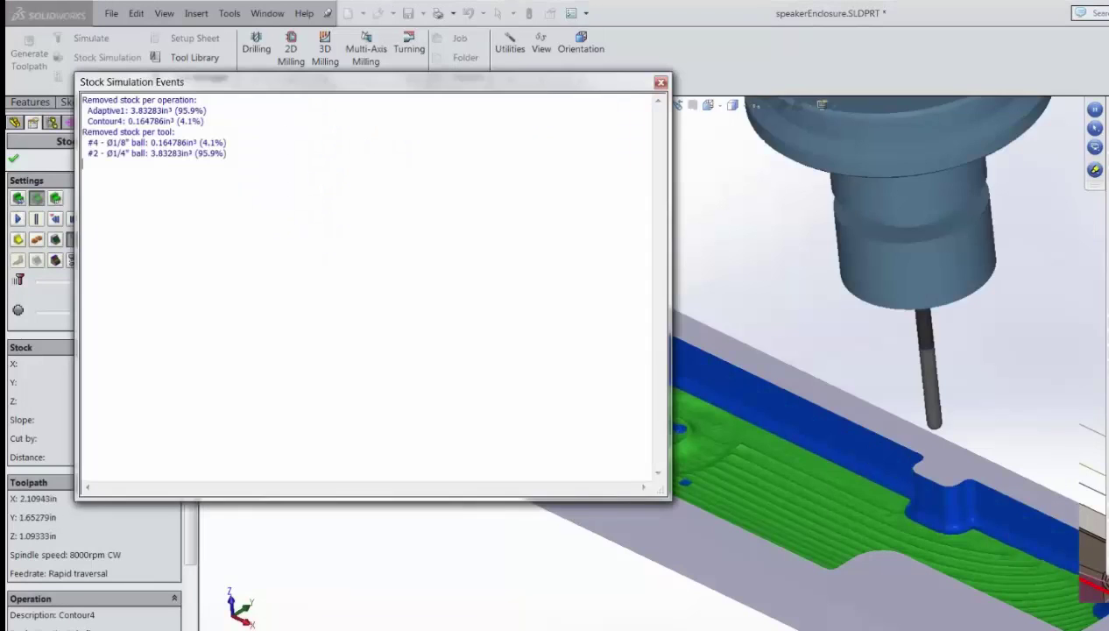
click(661, 82)
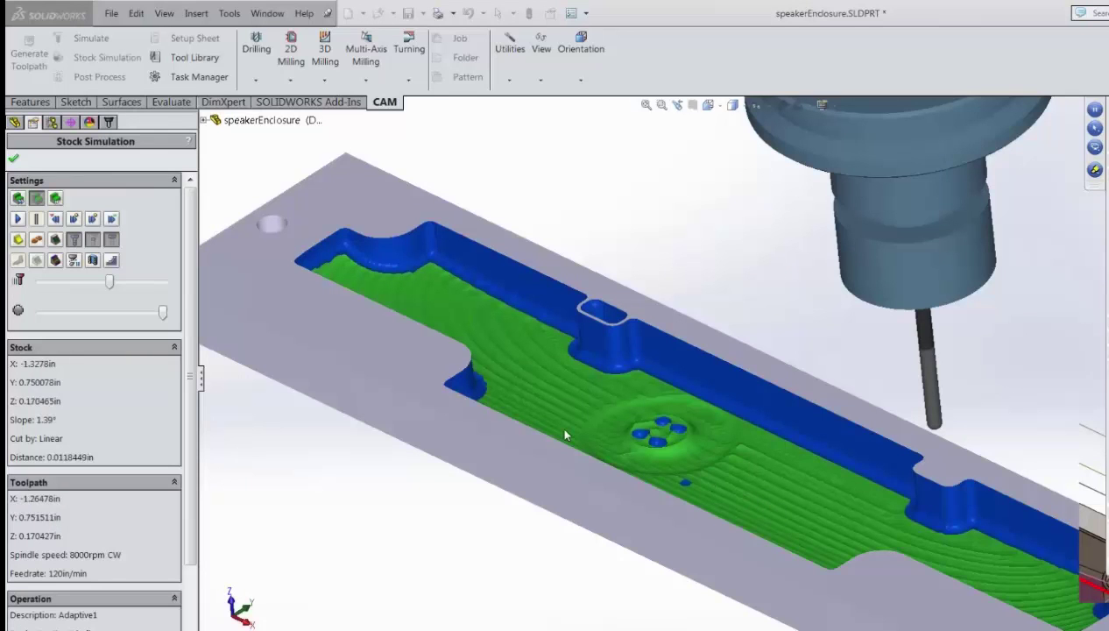
click(13, 158)
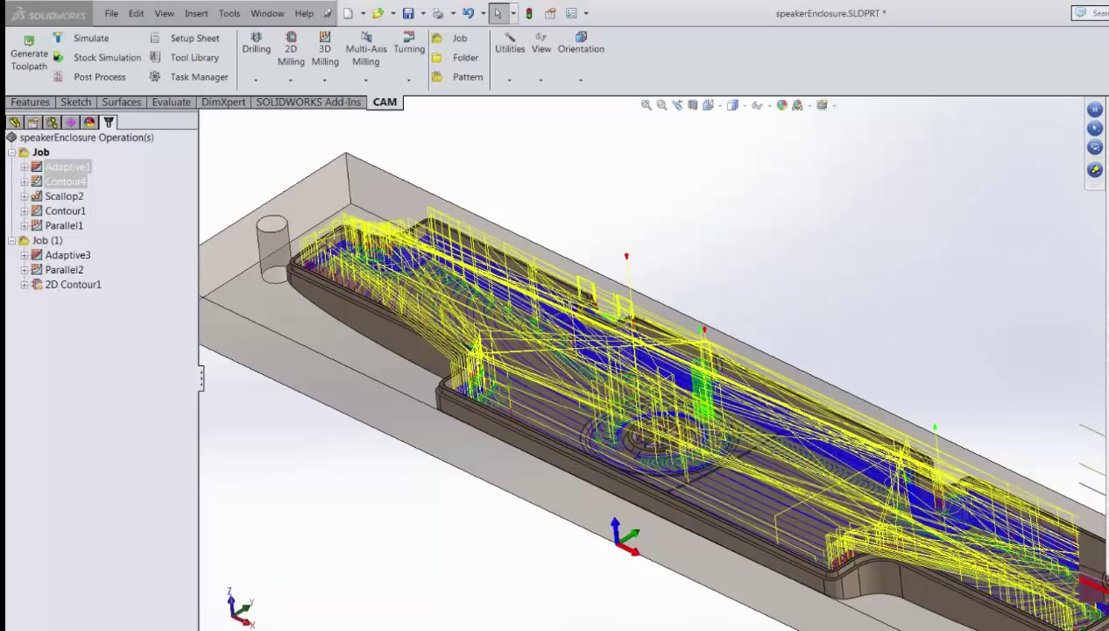
click(101, 363)
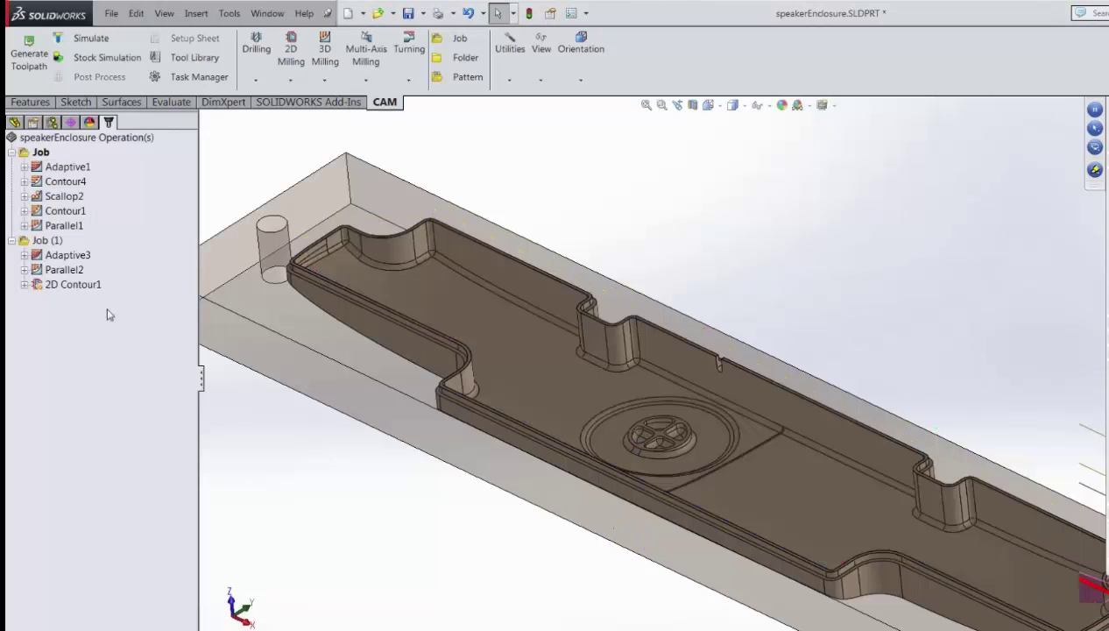
click(68, 185)
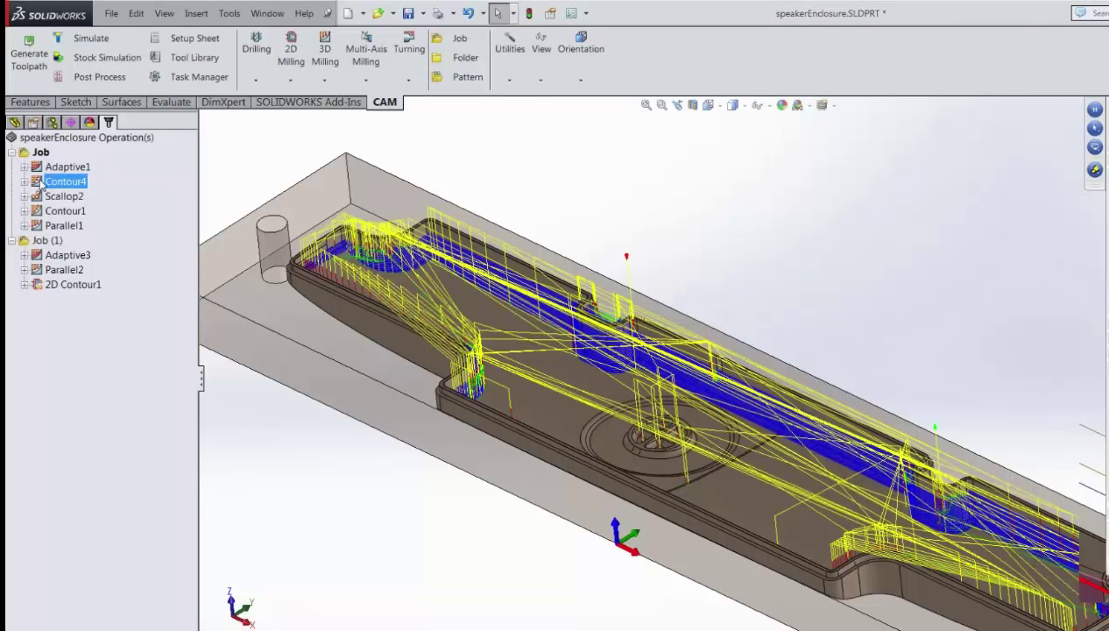
right_click(41, 183)
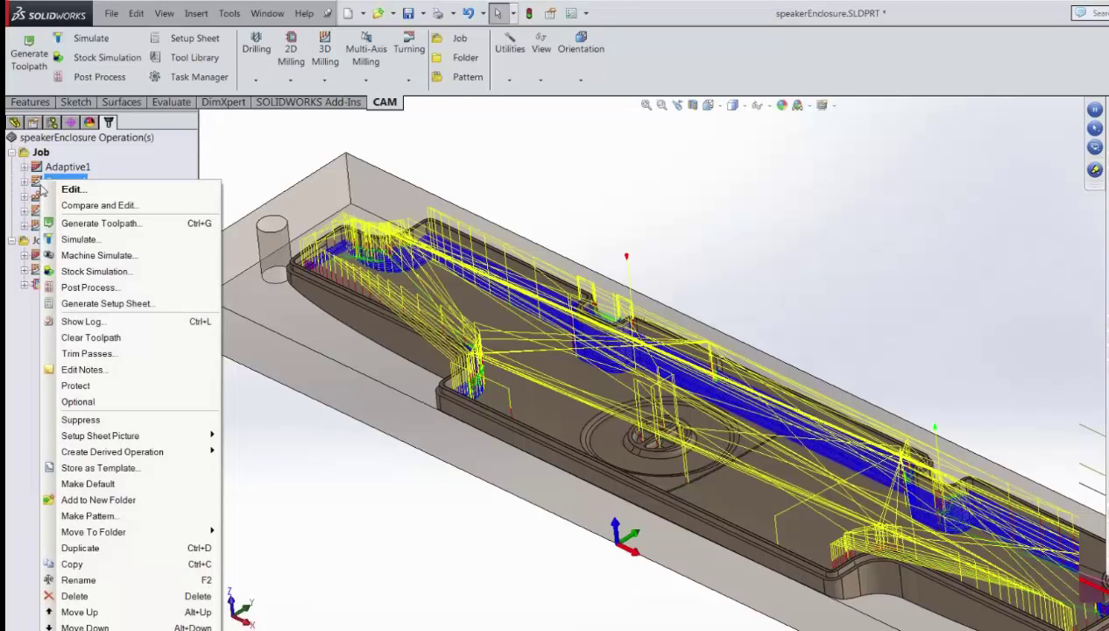
click(101, 489)
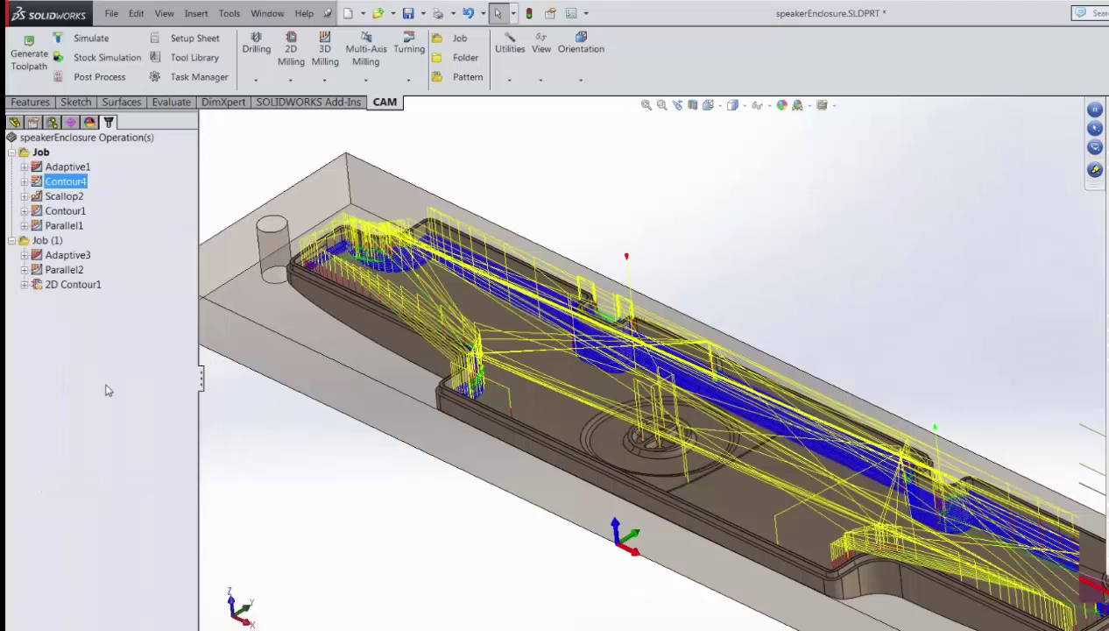
click(77, 338)
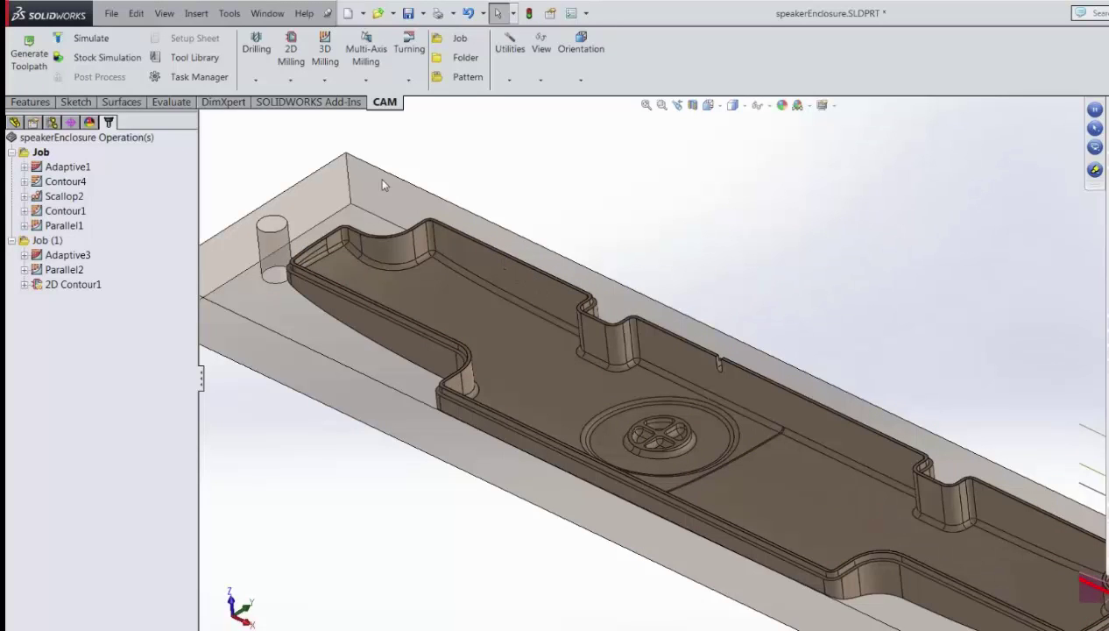
- Create a new Contour2 finishing operation using the #4 Ø1/8" ball mill from the tool library
click(324, 80)
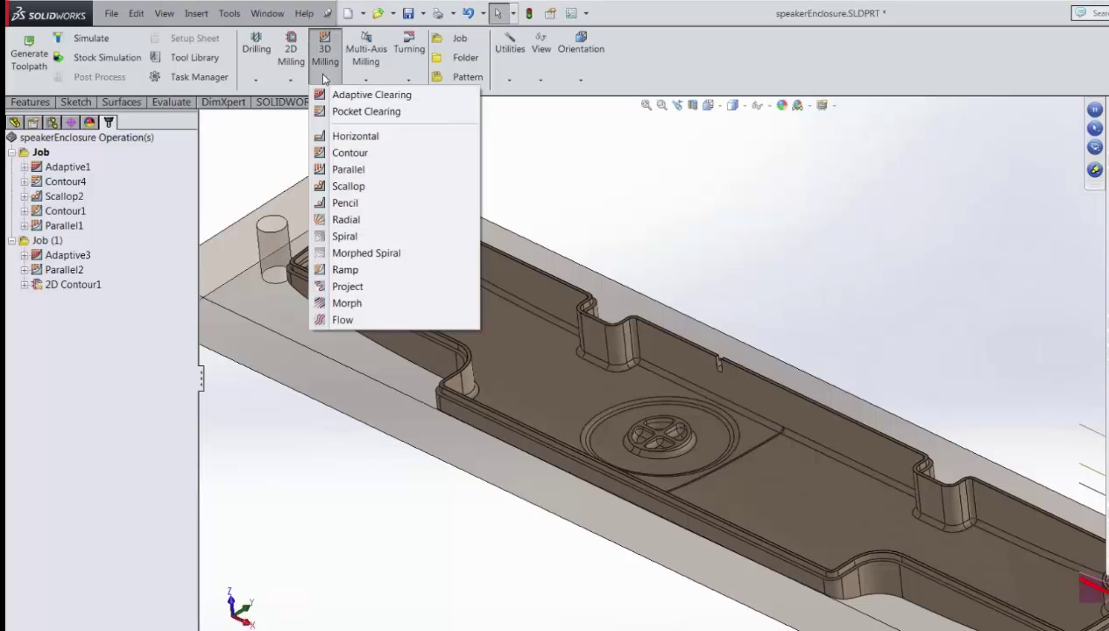
click(350, 153)
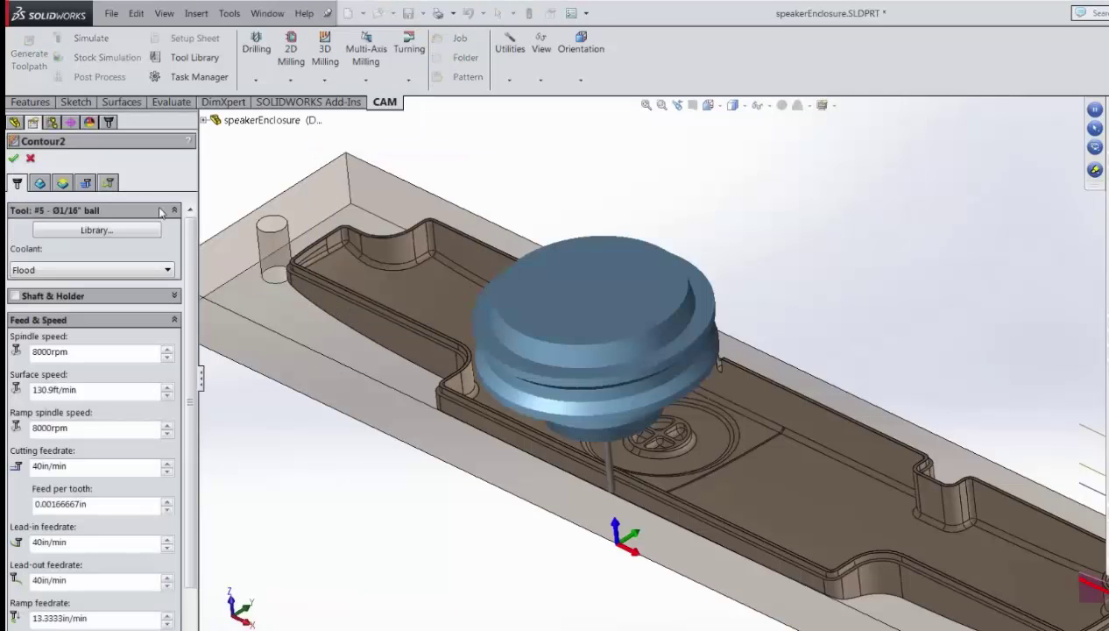
click(62, 231)
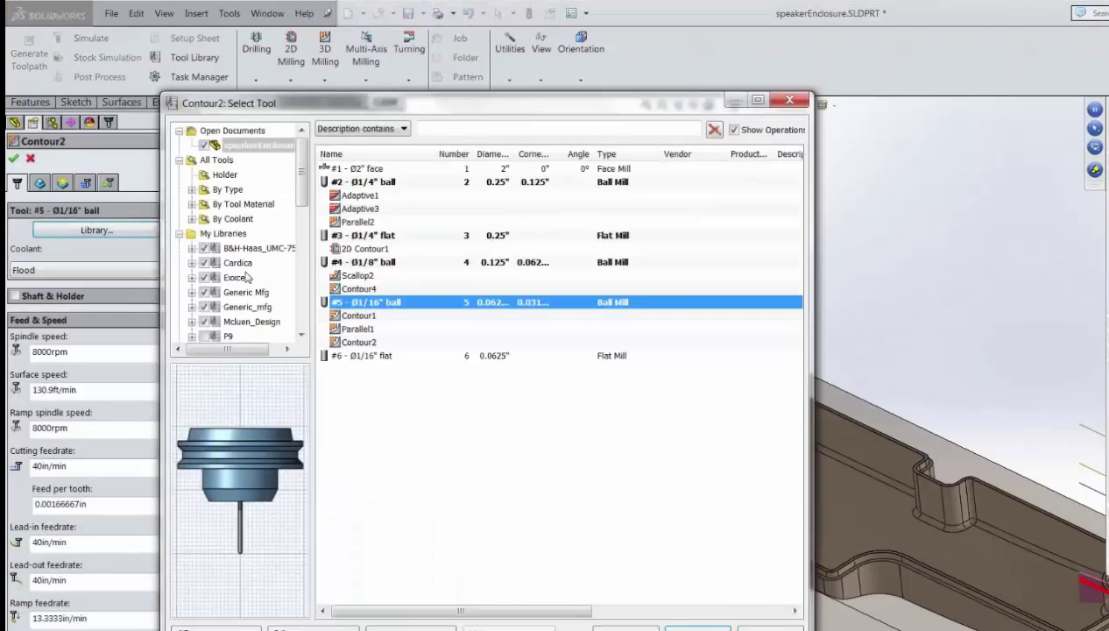
click(361, 262)
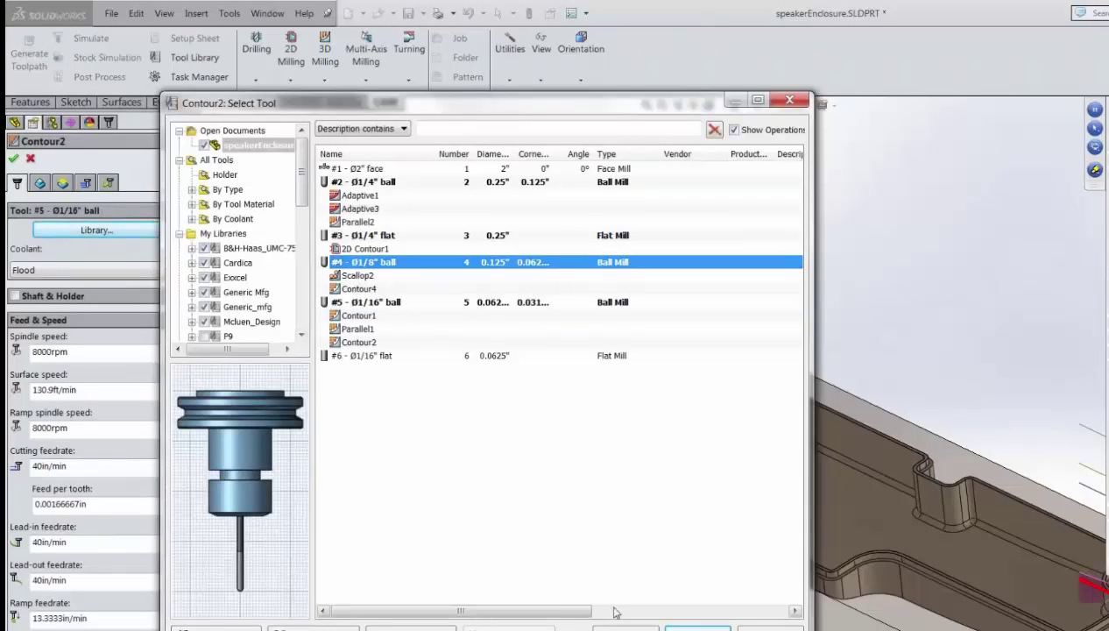
click(697, 629)
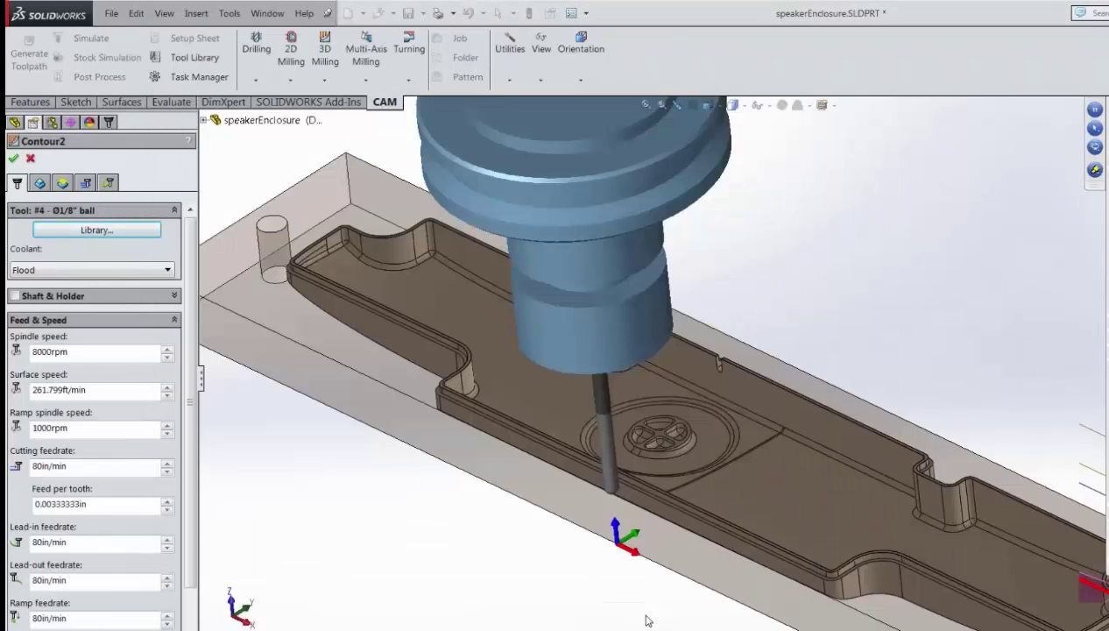
click(40, 183)
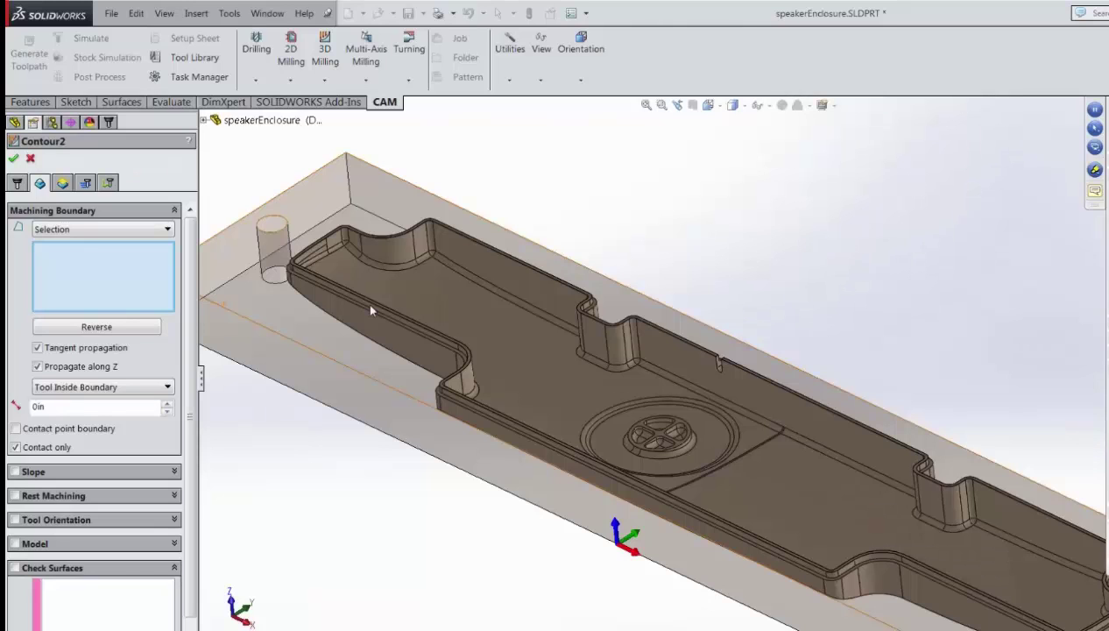
- Turn off Z propagation and pick the pocket face as Contour2's machining boundary
click(38, 368)
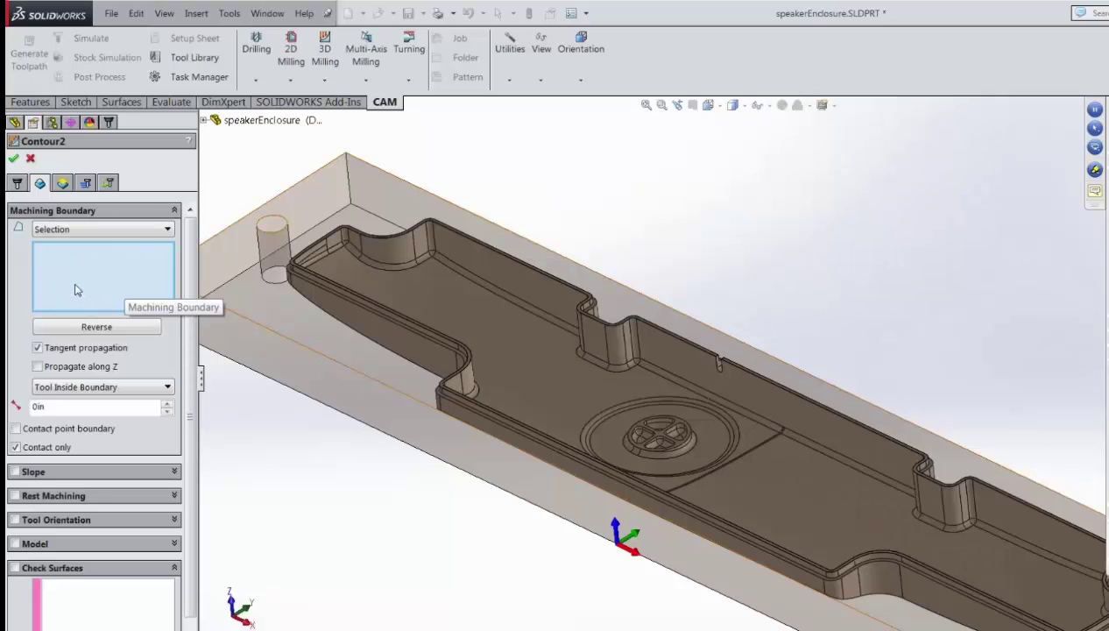
click(565, 290)
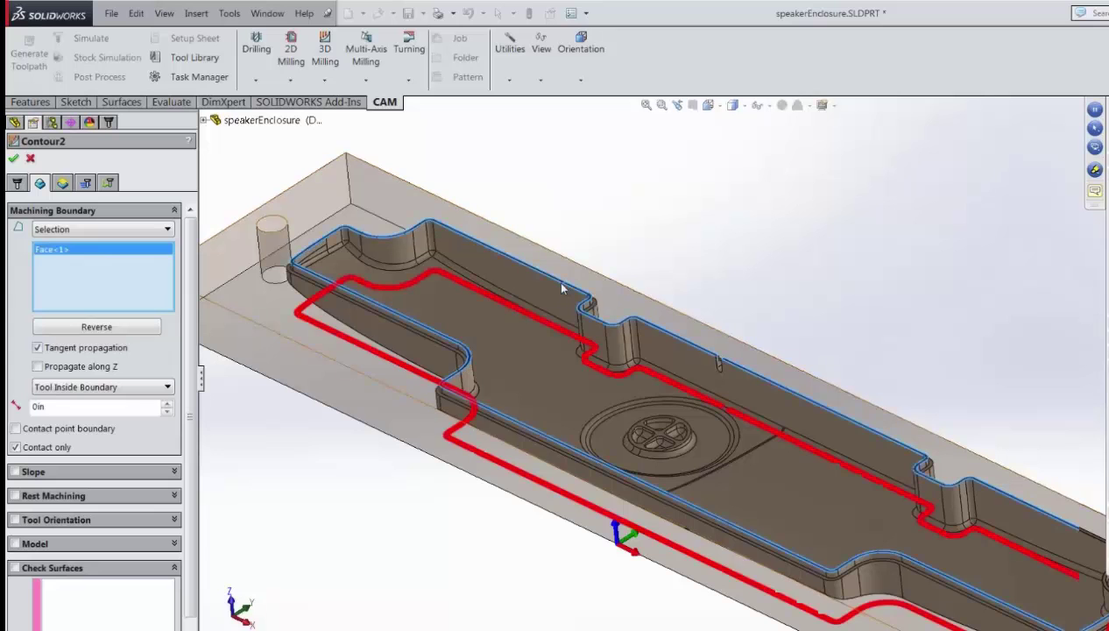
middle_drag(626, 237, 536, 239)
scroll(502, 227, down, 1)
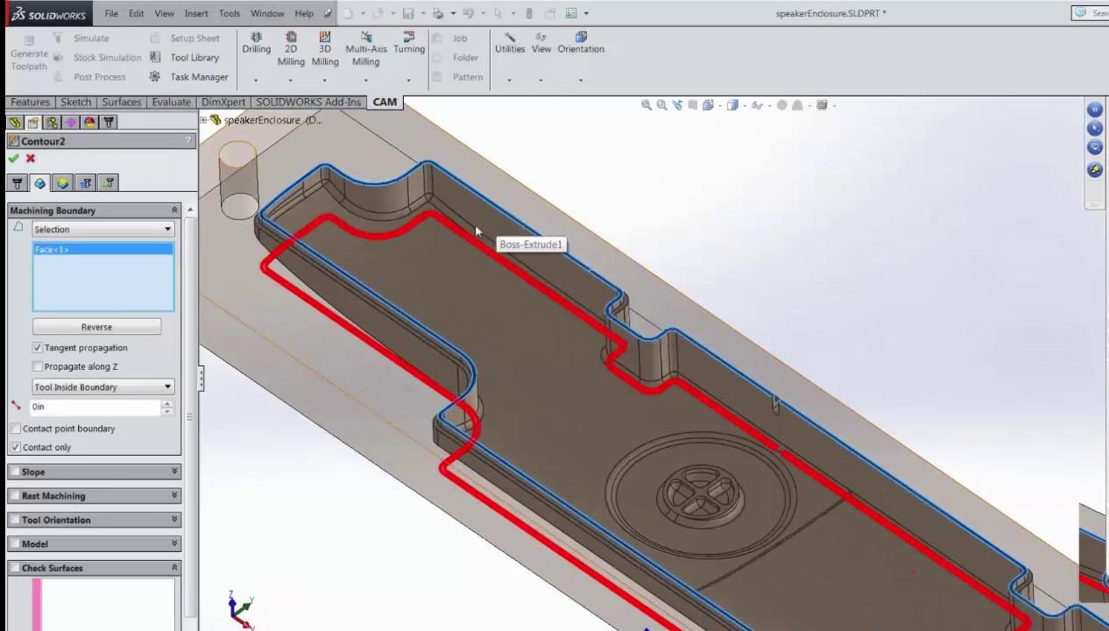
- Replace the boundary with the pocket floor Face<2>, then cancel Contour2
right_click(133, 255)
click(175, 259)
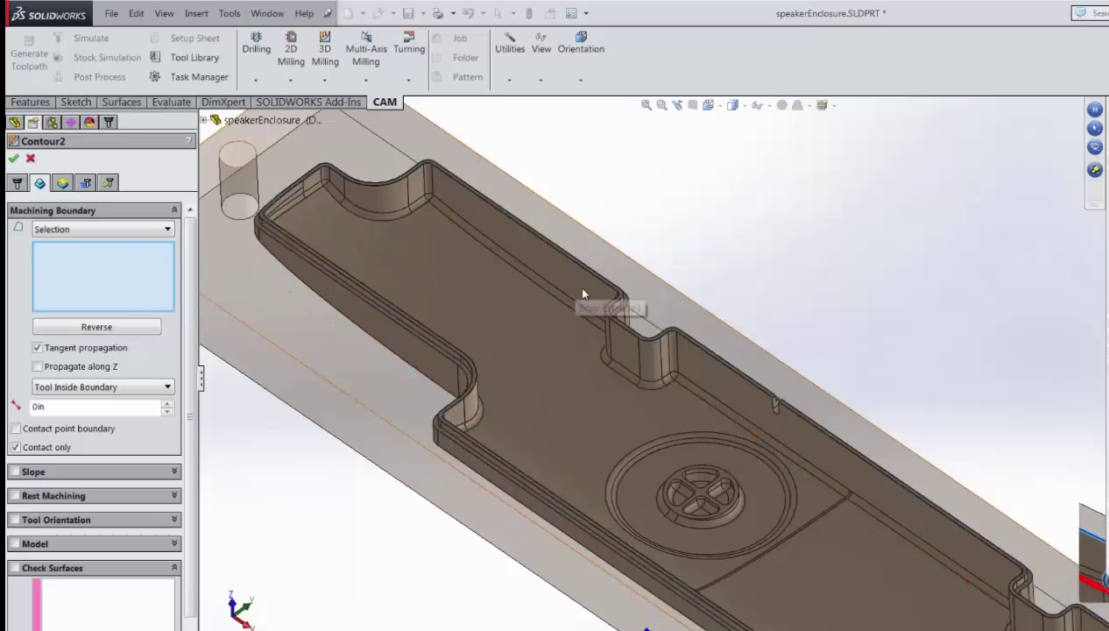
scroll(613, 302, down, 3)
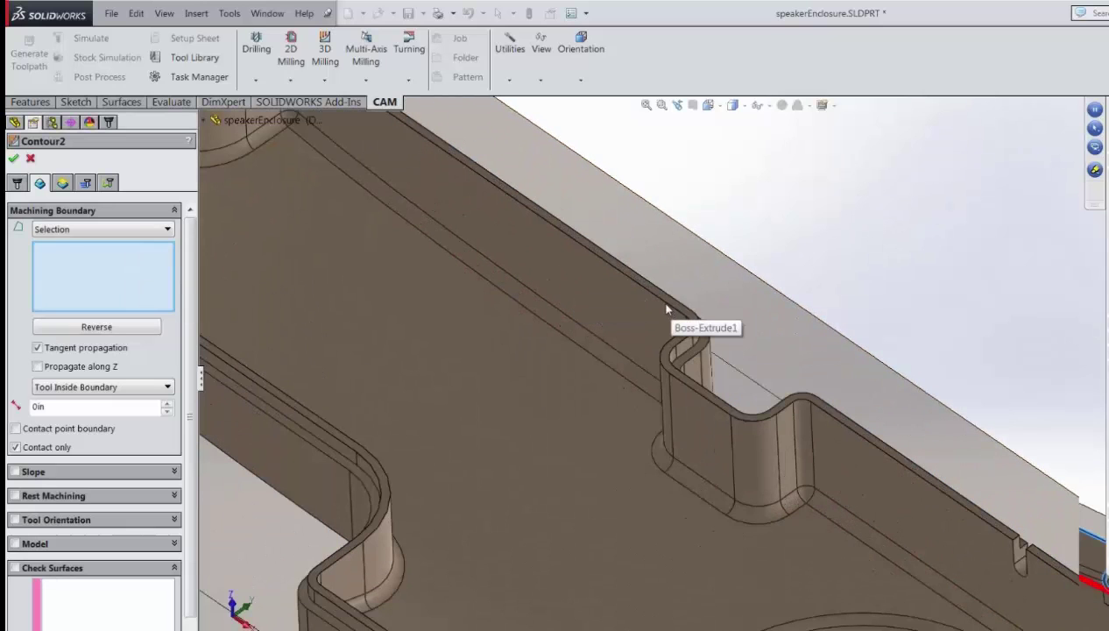
click(666, 306)
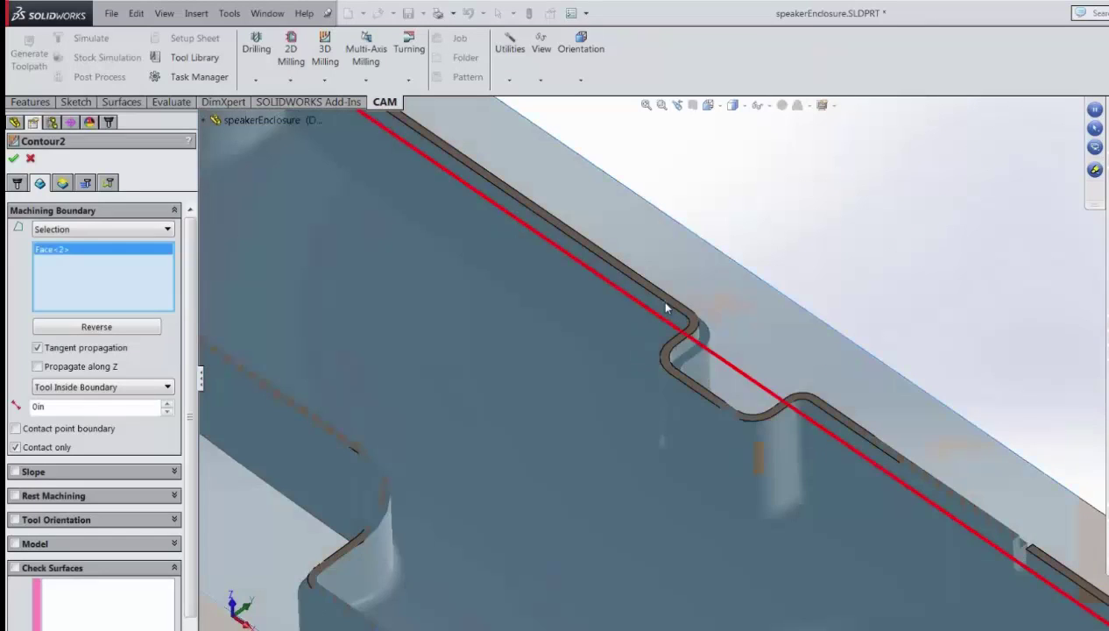
scroll(622, 323, up, 4)
scroll(619, 332, up, 3)
middle_drag(735, 330, 433, 282)
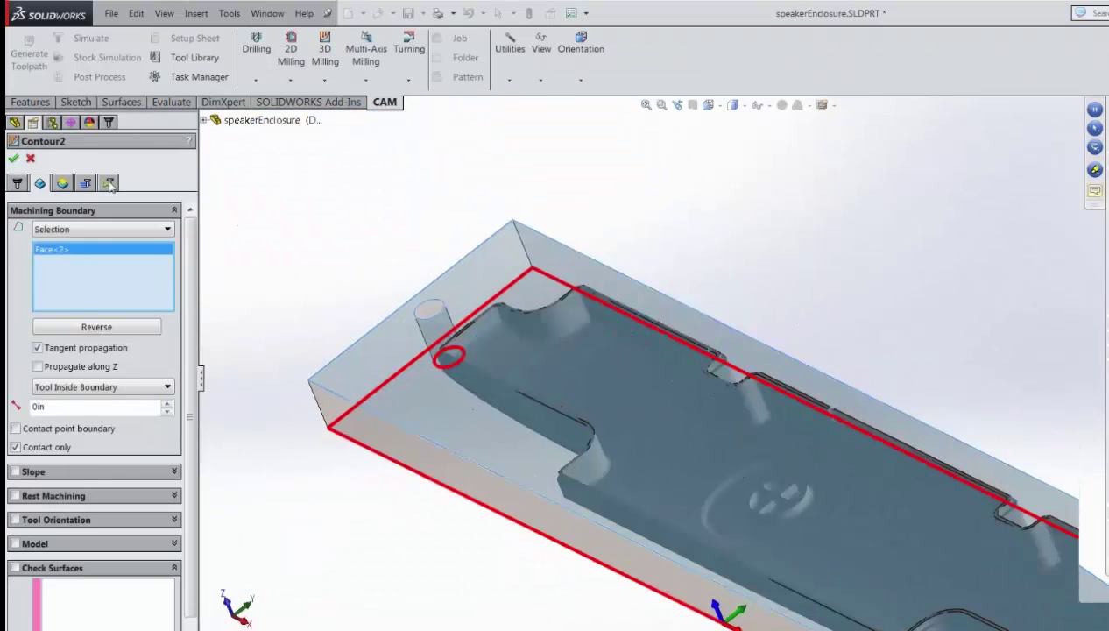
click(31, 160)
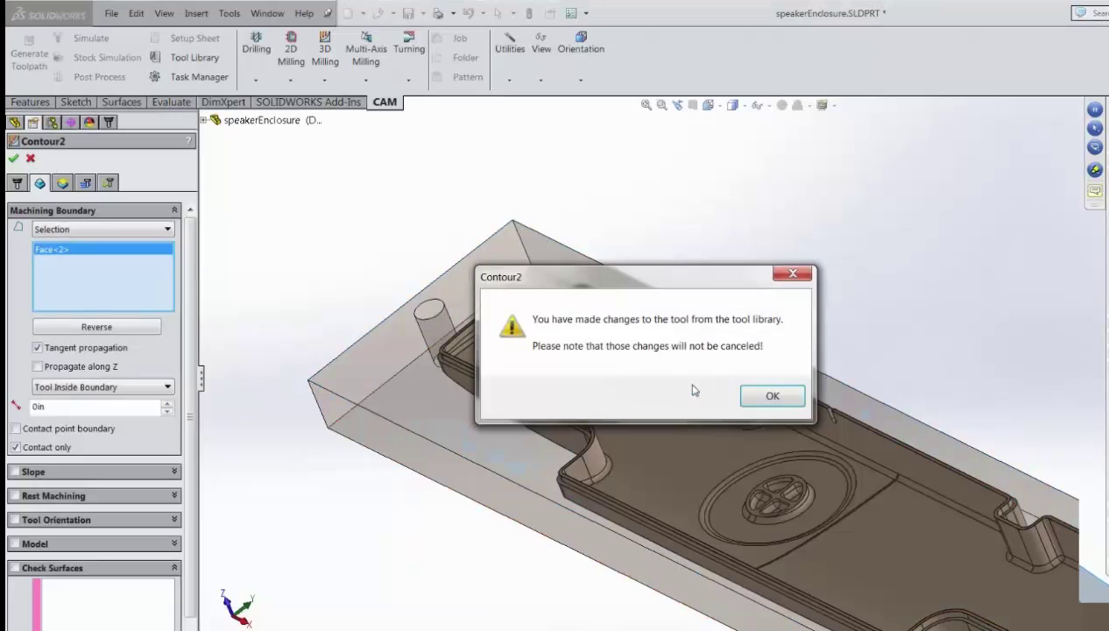
- Dismiss the tool-library warning and hide the Material stock body
click(774, 396)
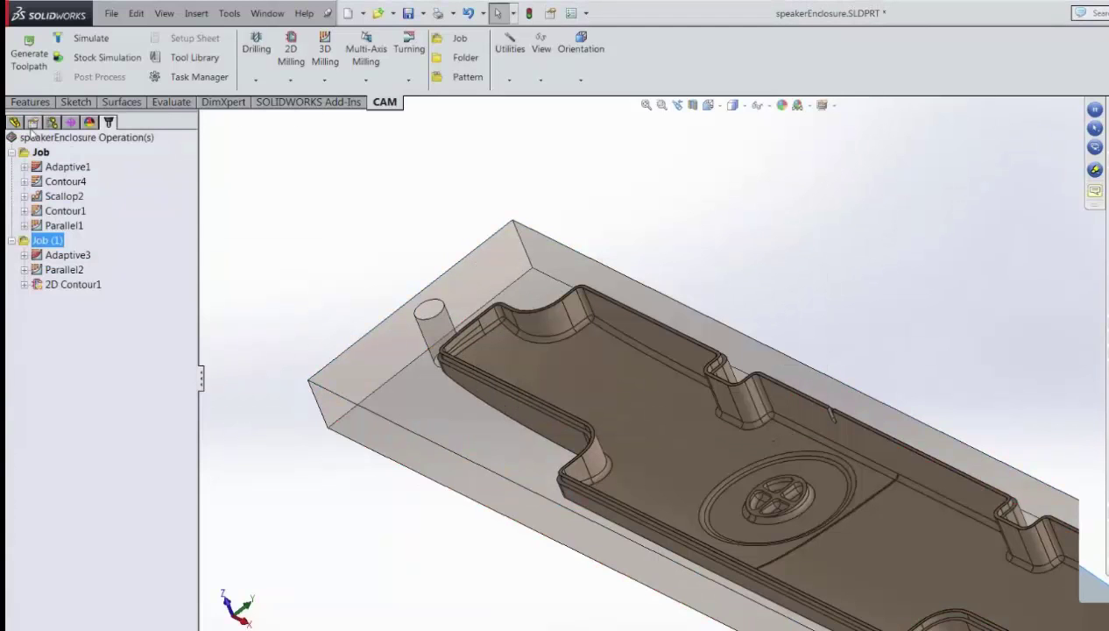
click(14, 121)
click(63, 239)
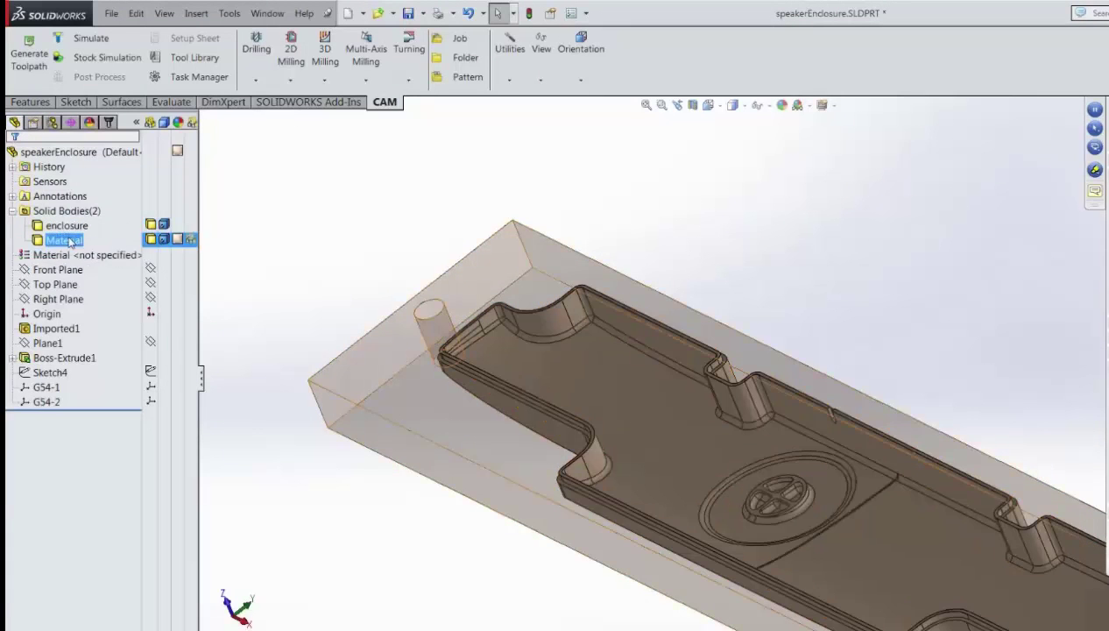
click(151, 242)
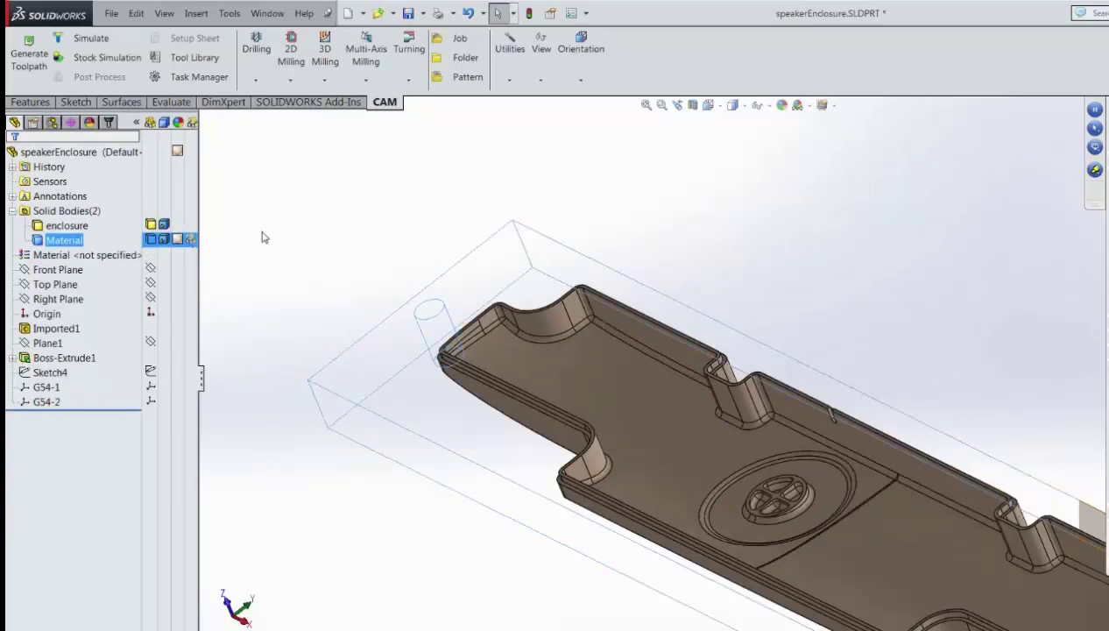
click(445, 314)
- Return to the CAM operations tree and select the first Job
scroll(515, 343, up, 3)
middle_drag(515, 343, 639, 366)
scroll(640, 365, down, 5)
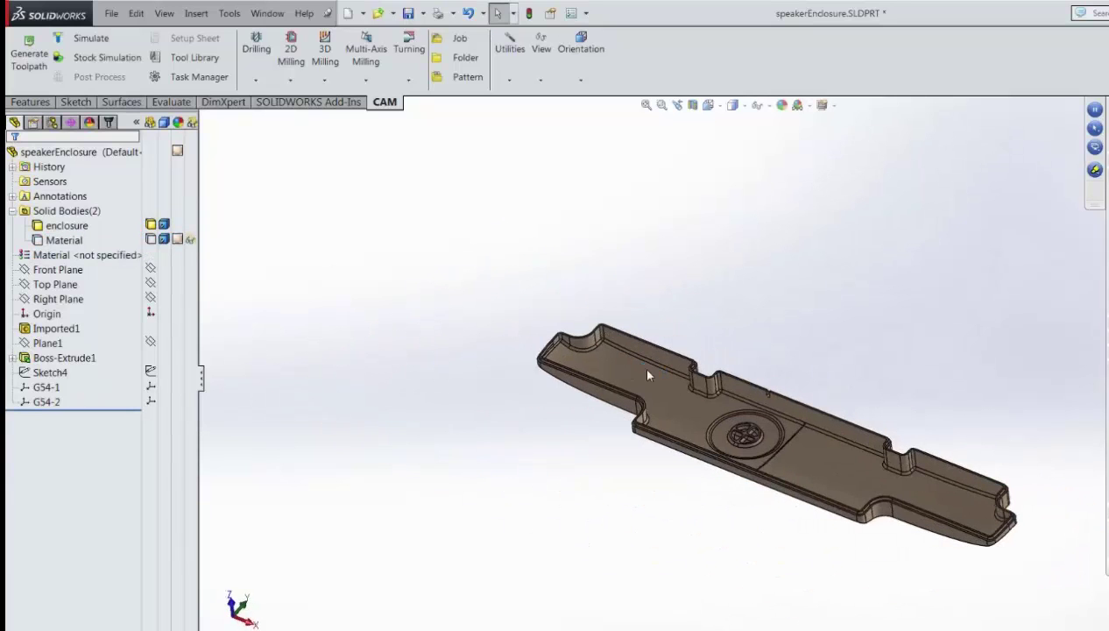
scroll(788, 397, down, 2)
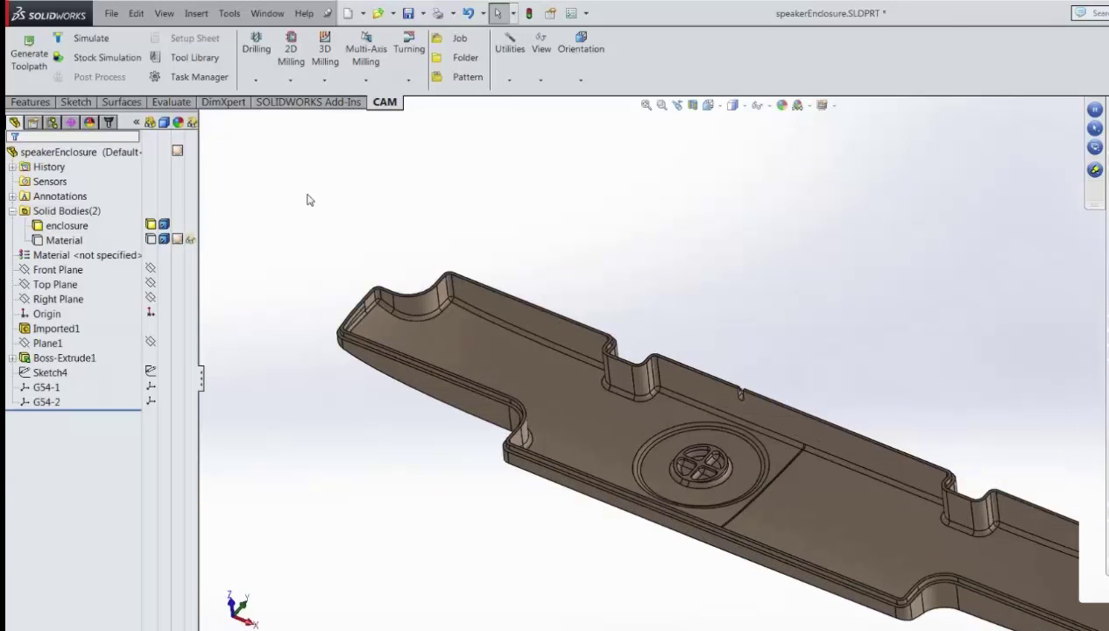
click(112, 123)
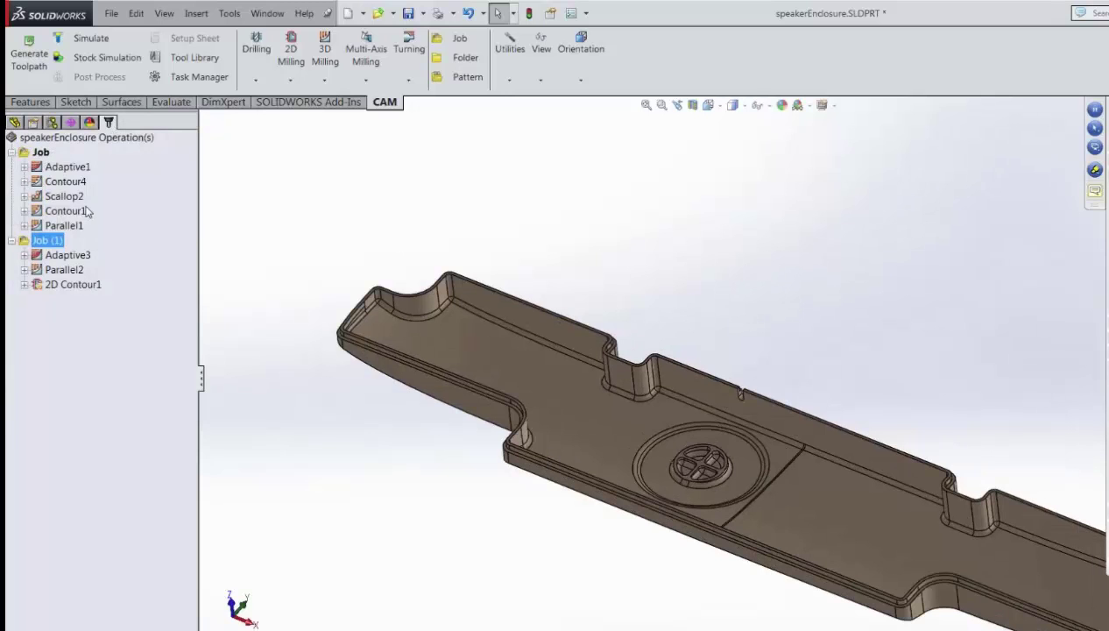
click(37, 152)
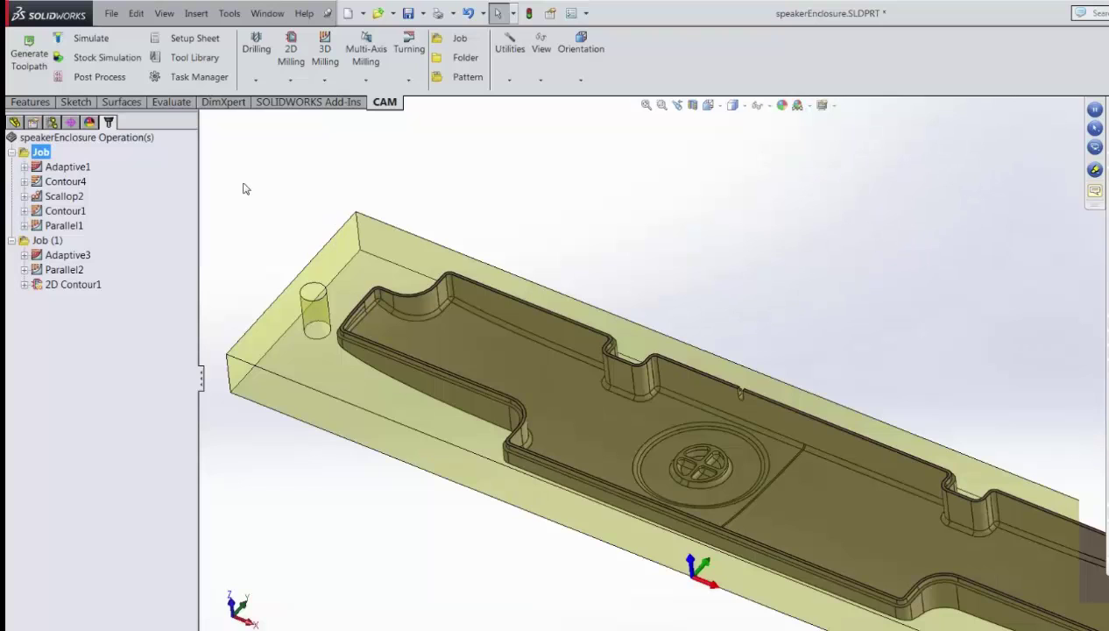
- Add a Contour3 finishing operation using library tool #4, the Ø1/8" ball mill
click(325, 80)
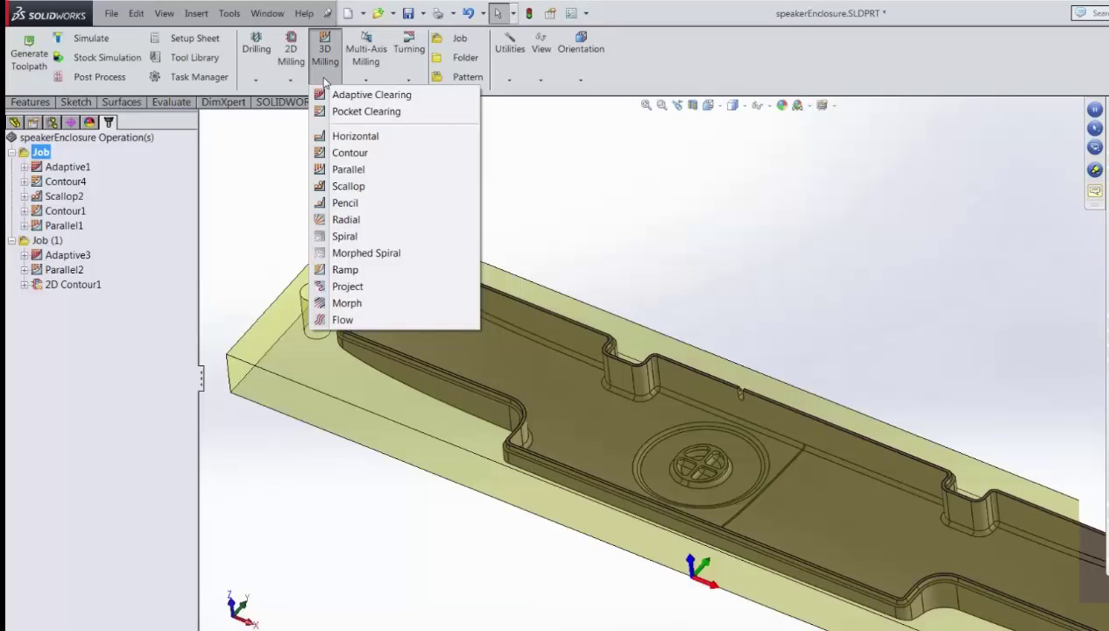
click(338, 154)
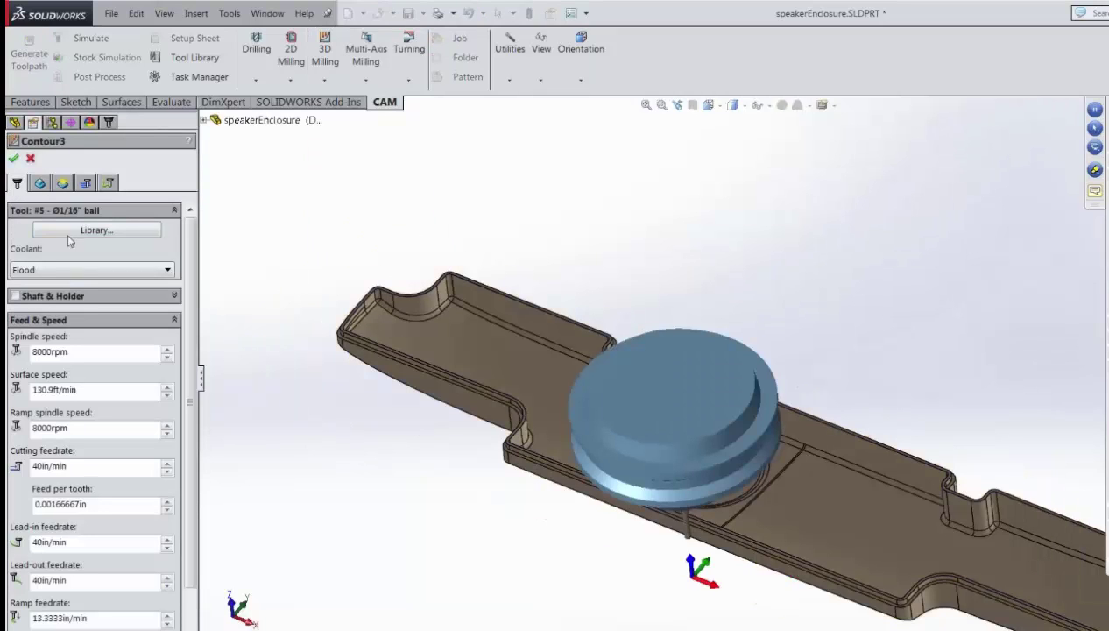
click(124, 235)
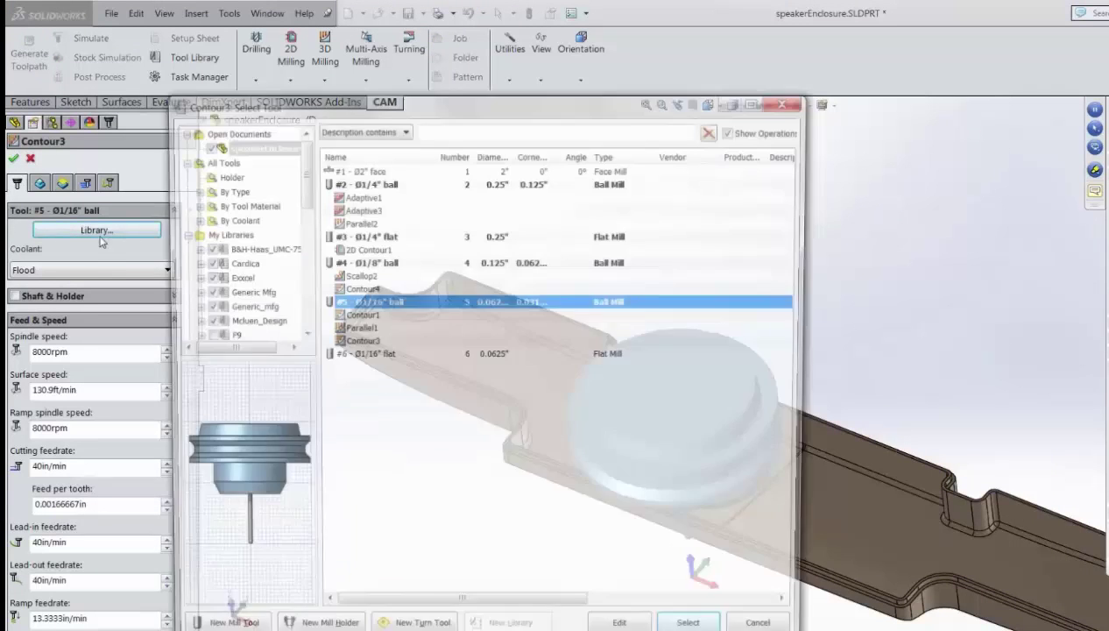
click(358, 262)
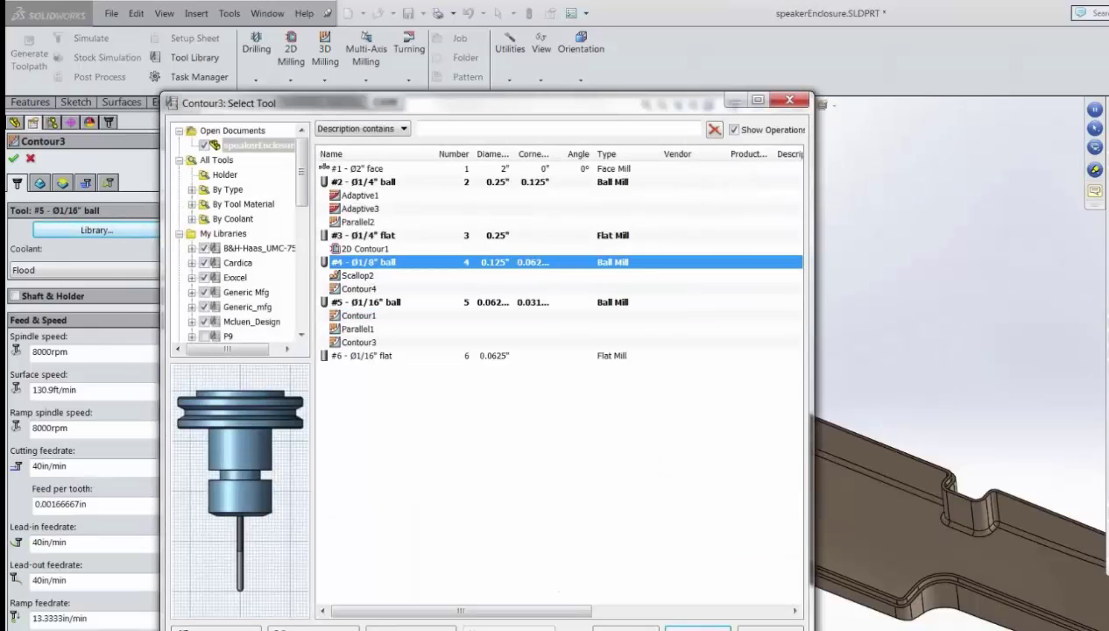
click(697, 628)
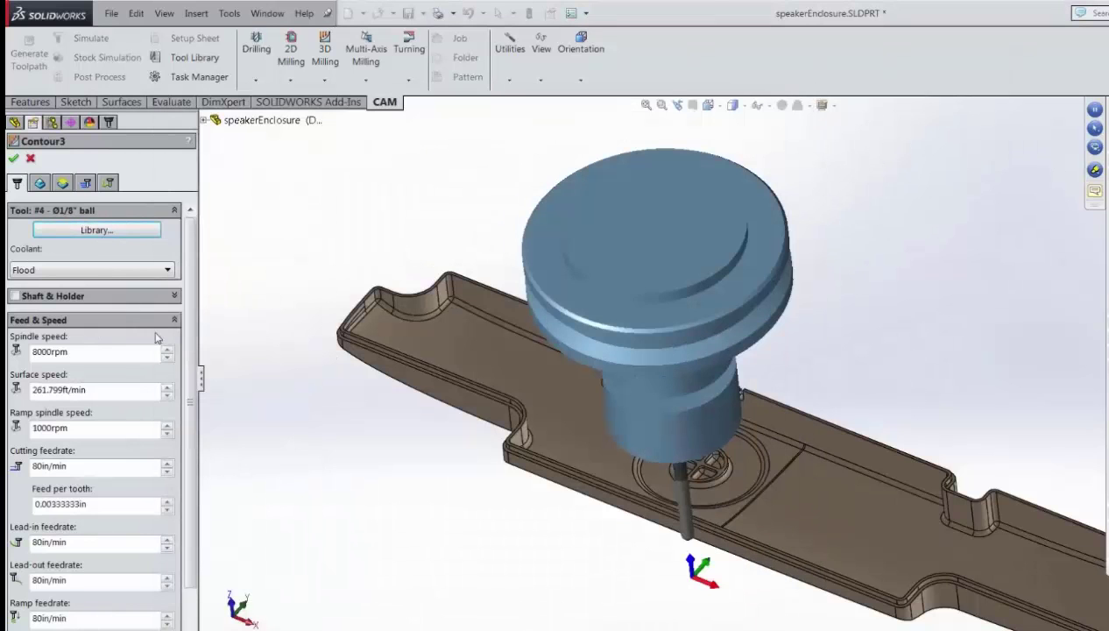
- Set Contour3's machining boundary to a single part edge with Propagate along Z off
click(40, 185)
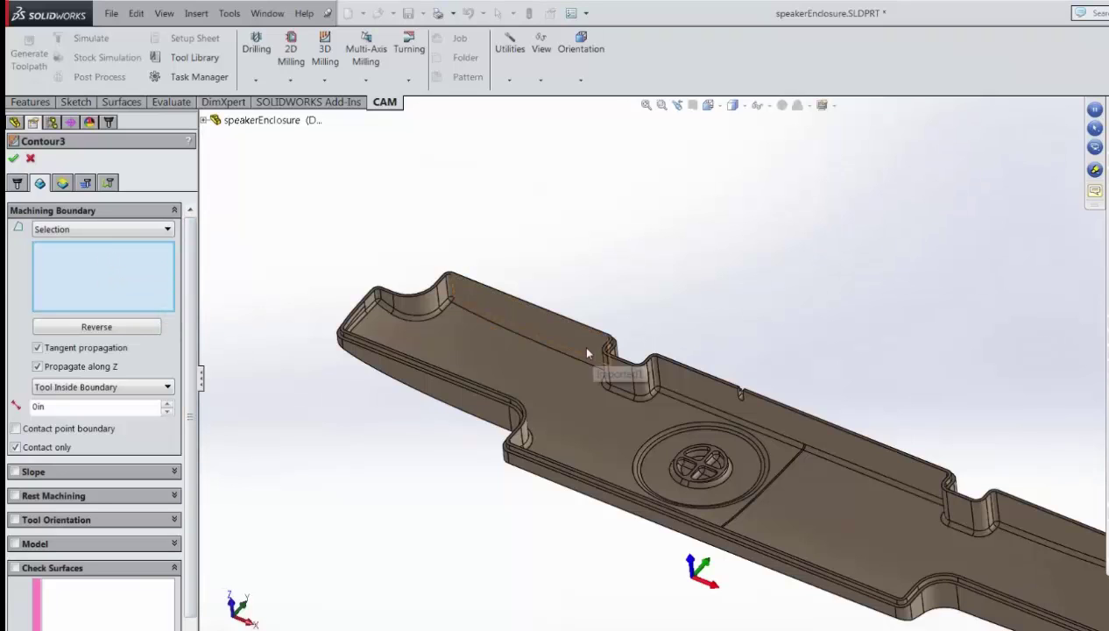
click(40, 368)
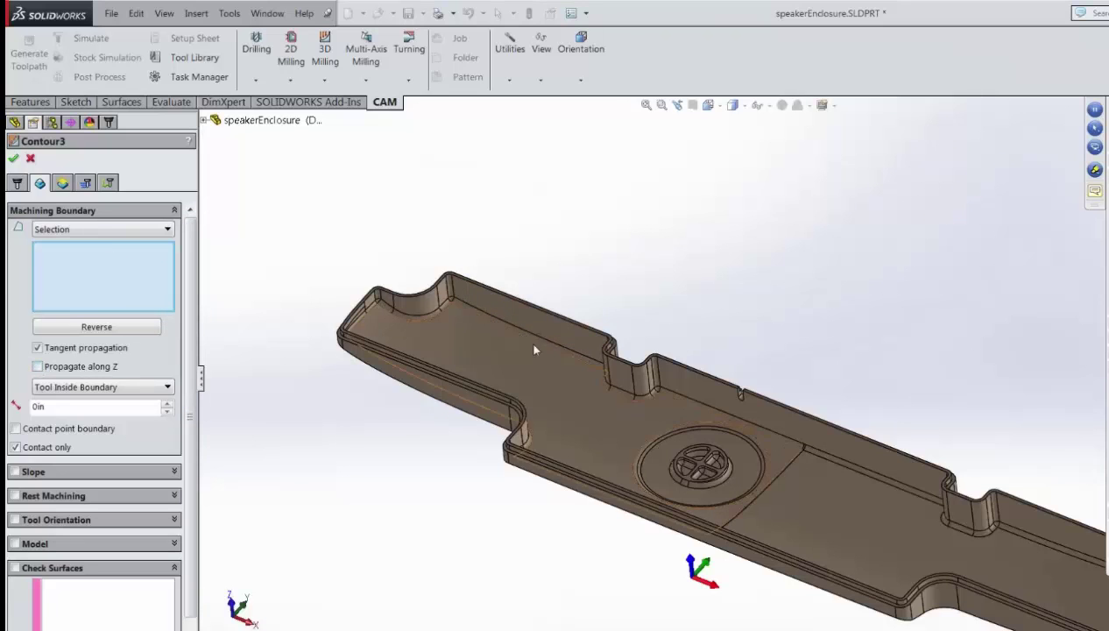
click(592, 335)
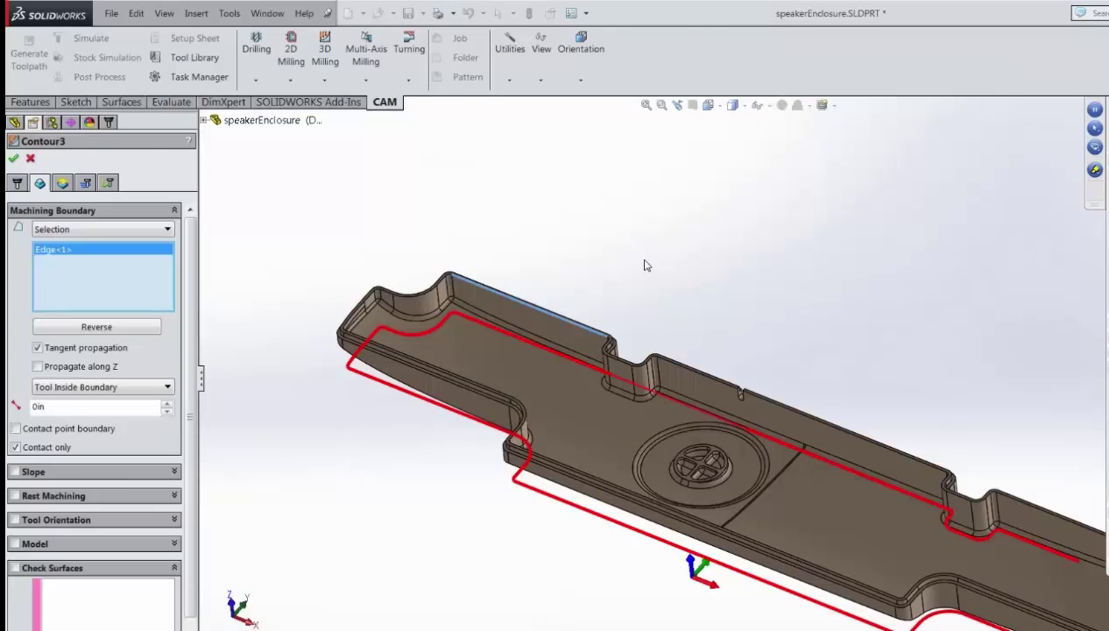
middle_drag(662, 270, 895, 435)
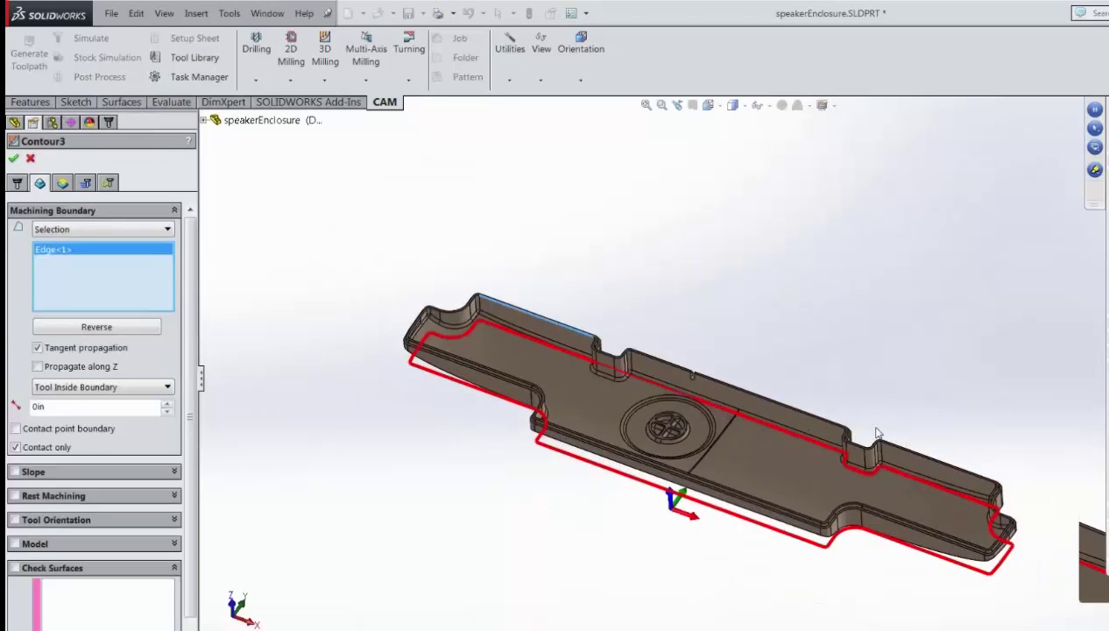
scroll(195, 362, down, 1)
scroll(194, 361, down, 3)
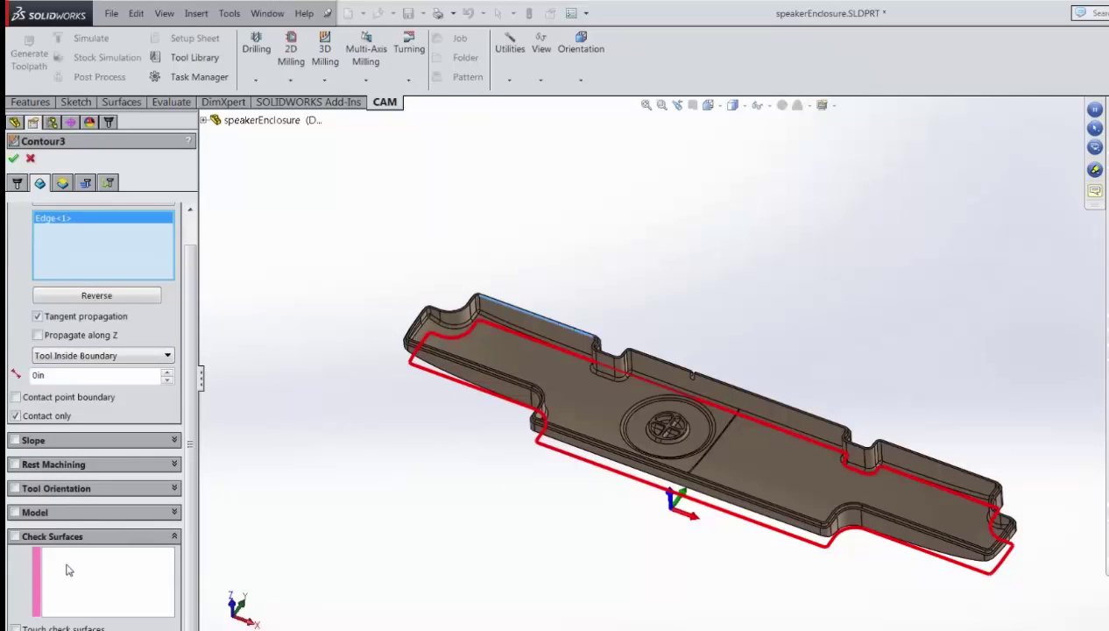
- Enable check surfaces and pick Face<1>–Face<8>: two floor faces plus disc and boss faces around the grille
click(16, 537)
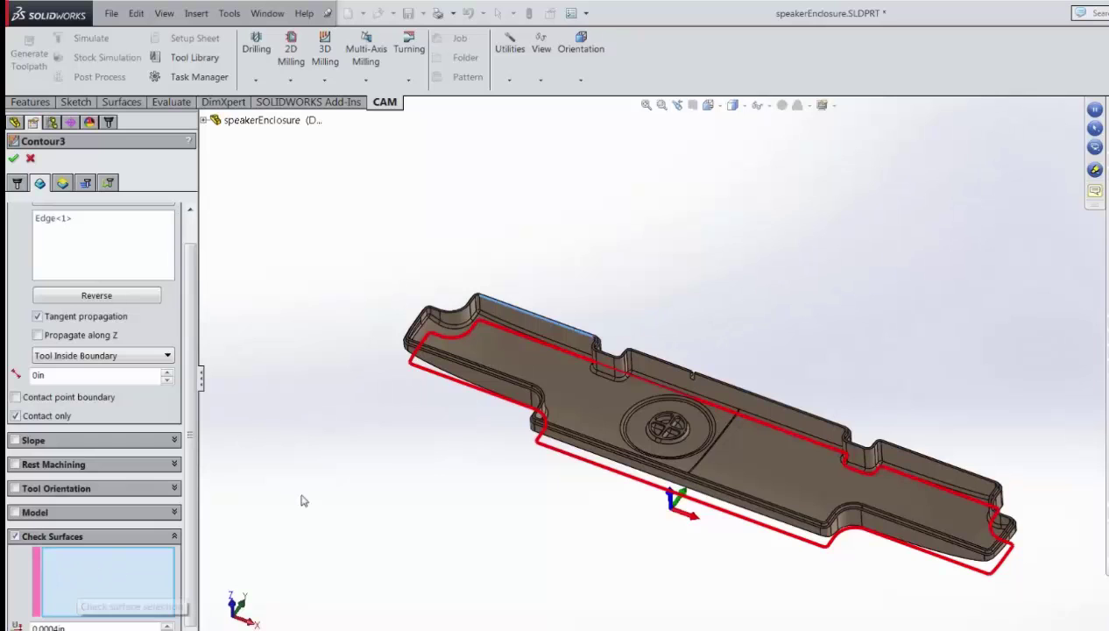
click(529, 374)
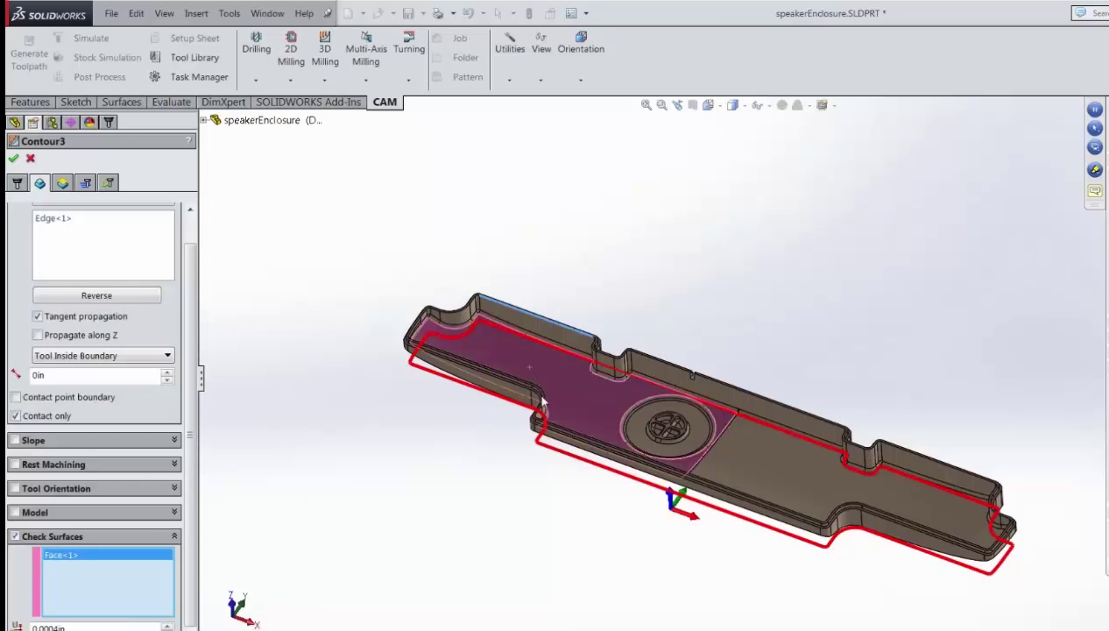
click(783, 471)
scroll(701, 416, down, 6)
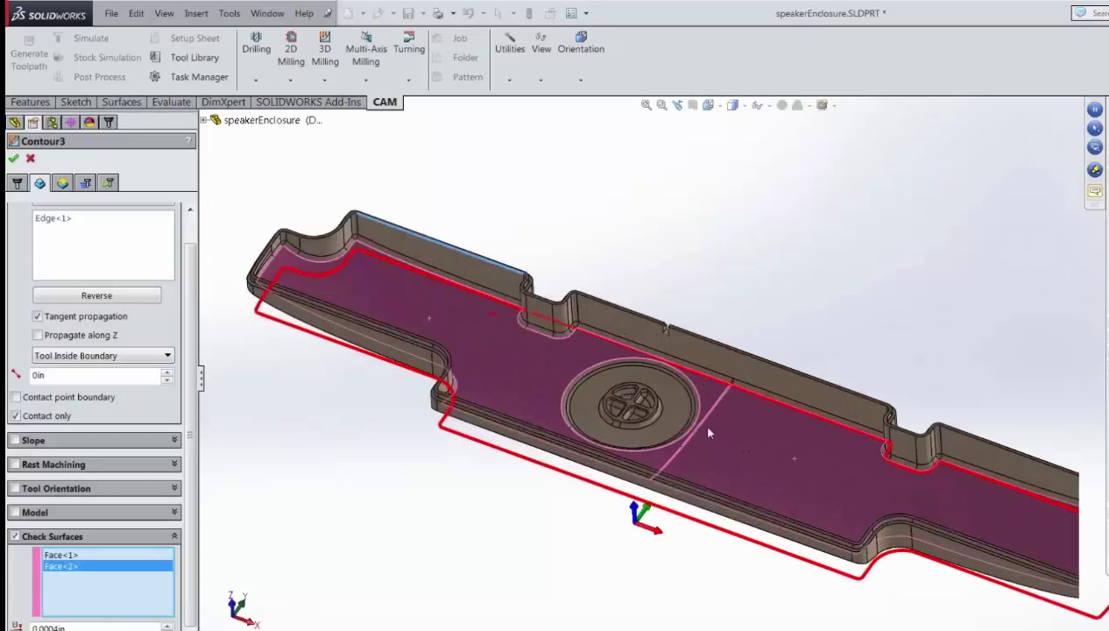
click(694, 350)
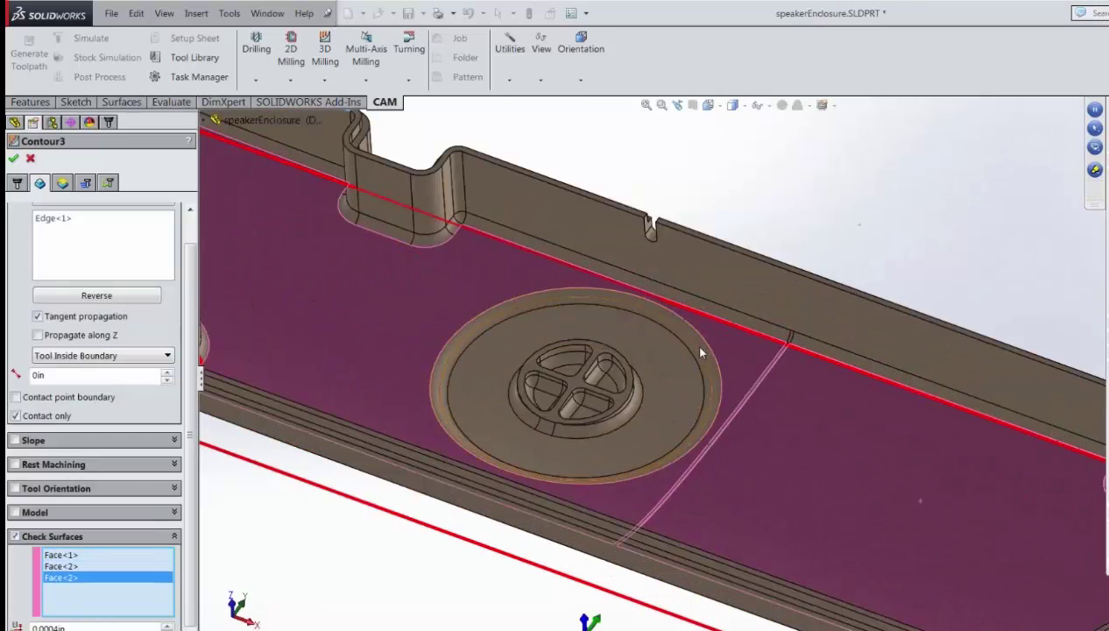
click(686, 347)
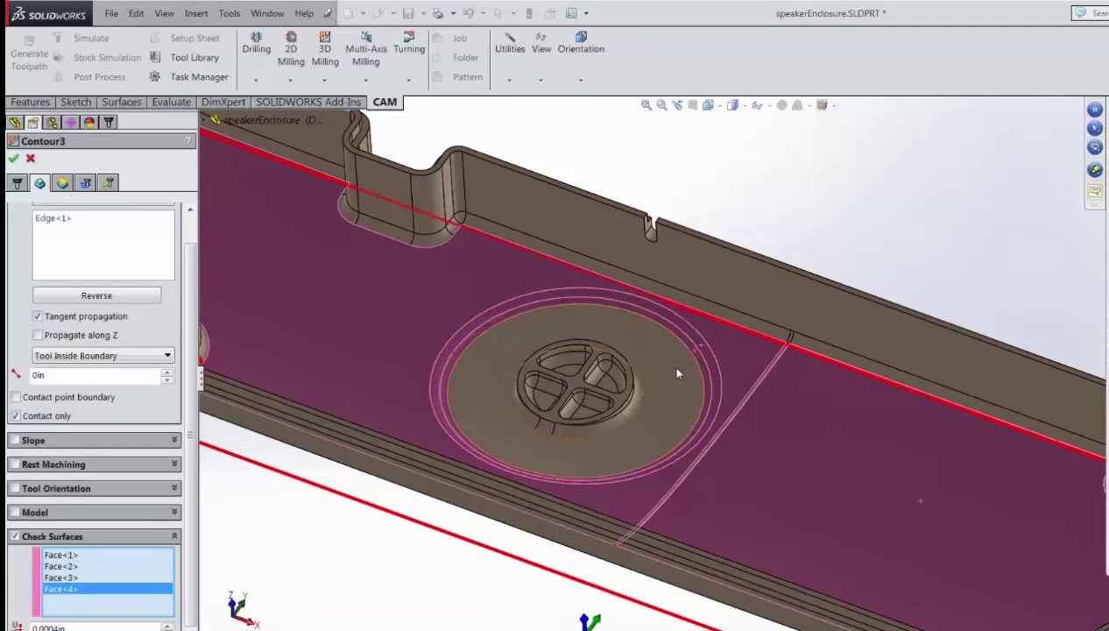
click(664, 366)
click(624, 413)
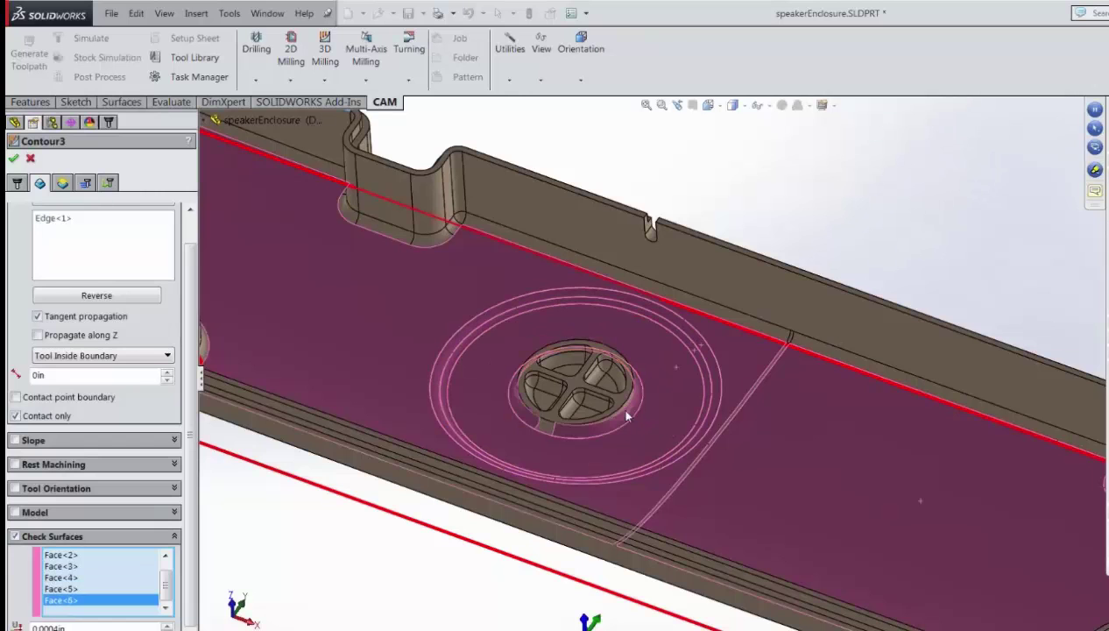
click(626, 415)
click(543, 431)
middle_drag(633, 392, 571, 386)
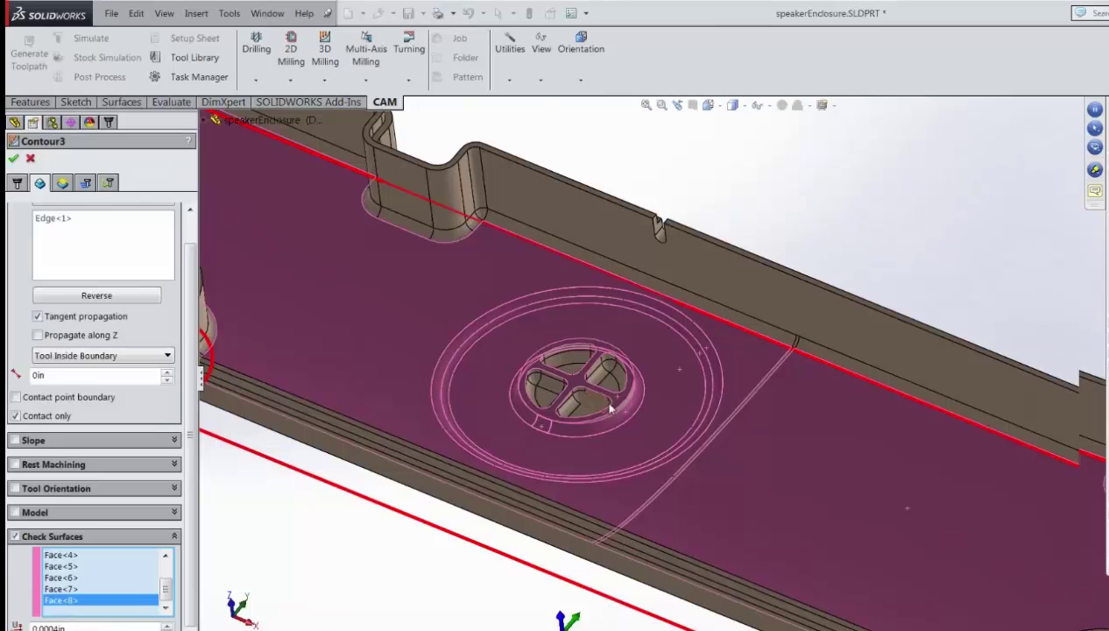
- Review Contour3's Heights and Contour settings, then accept it to generate the toolpath
click(62, 183)
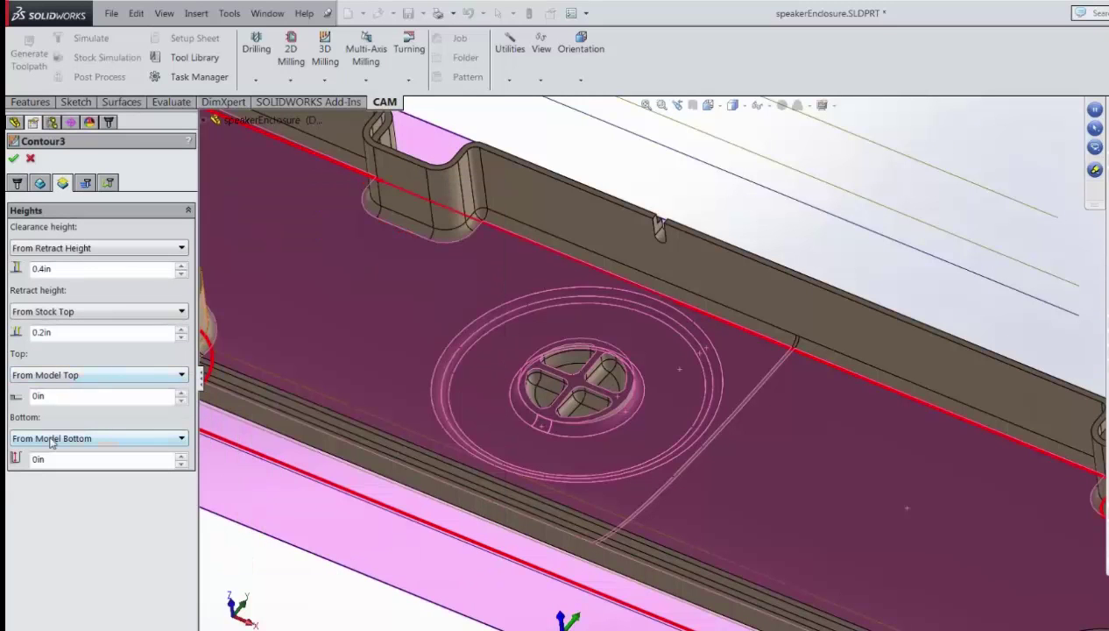
mouse_move(51, 441)
click(85, 183)
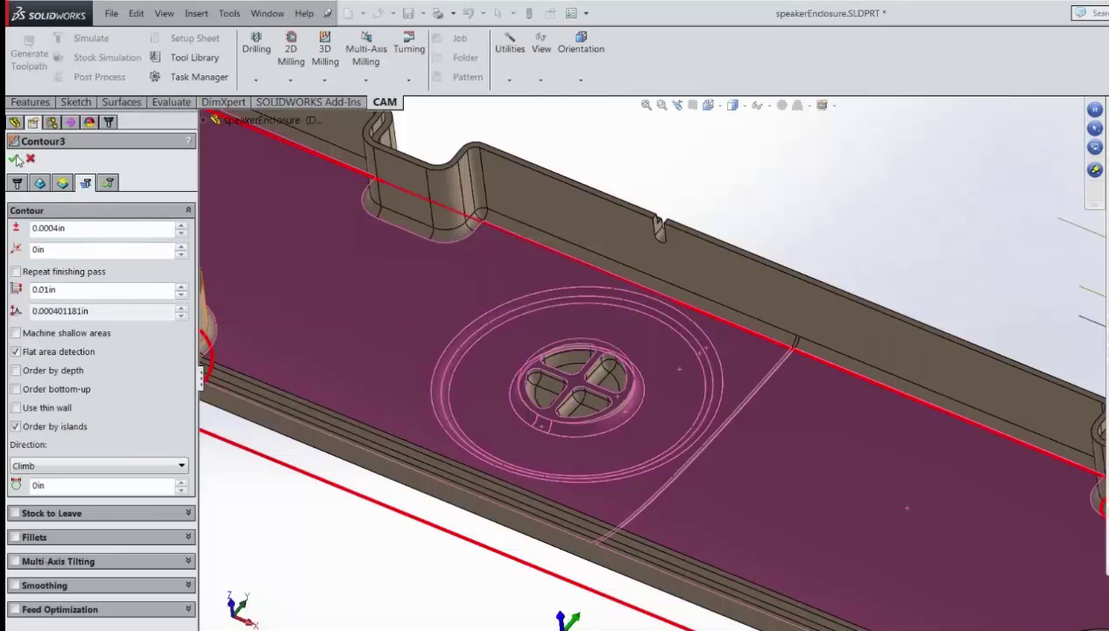
click(14, 160)
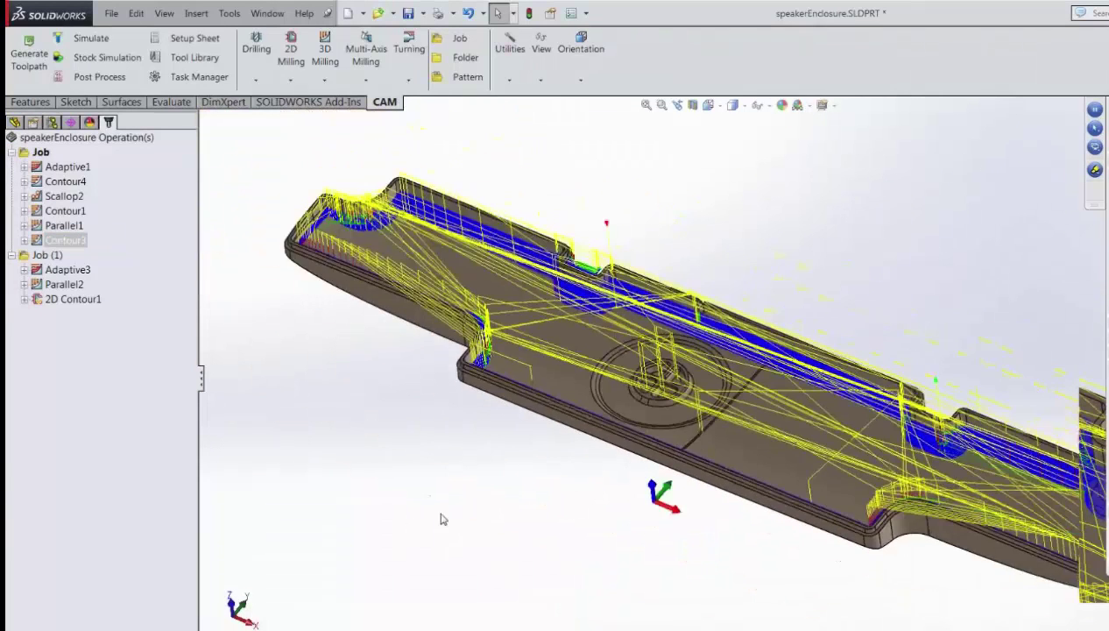
scroll(772, 482, down, 10)
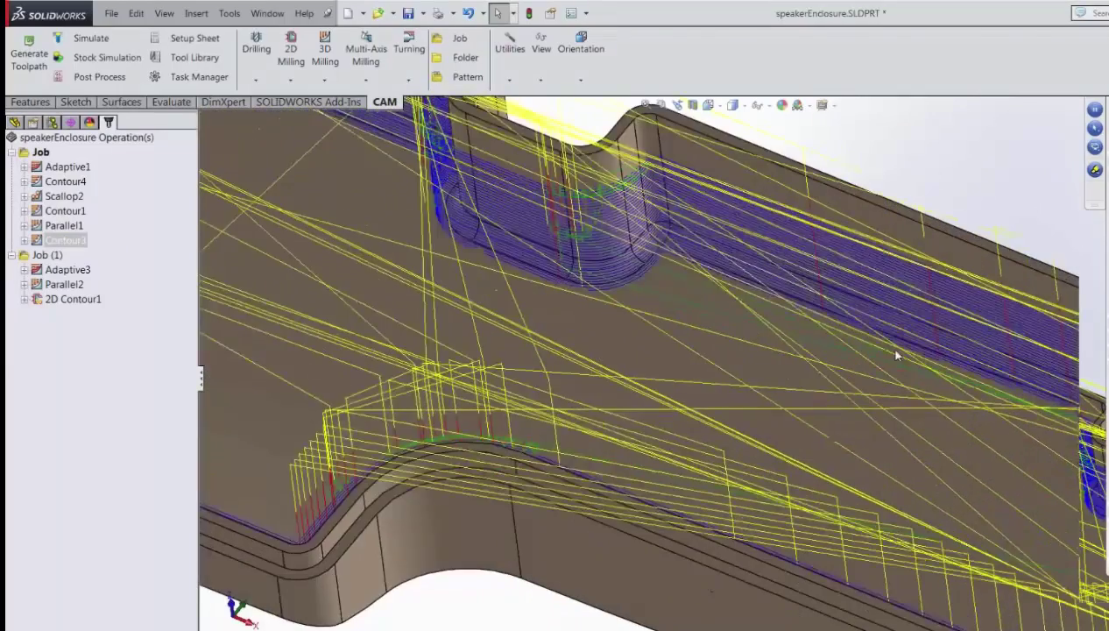
middle_drag(896, 355, 710, 189)
scroll(710, 189, down, 6)
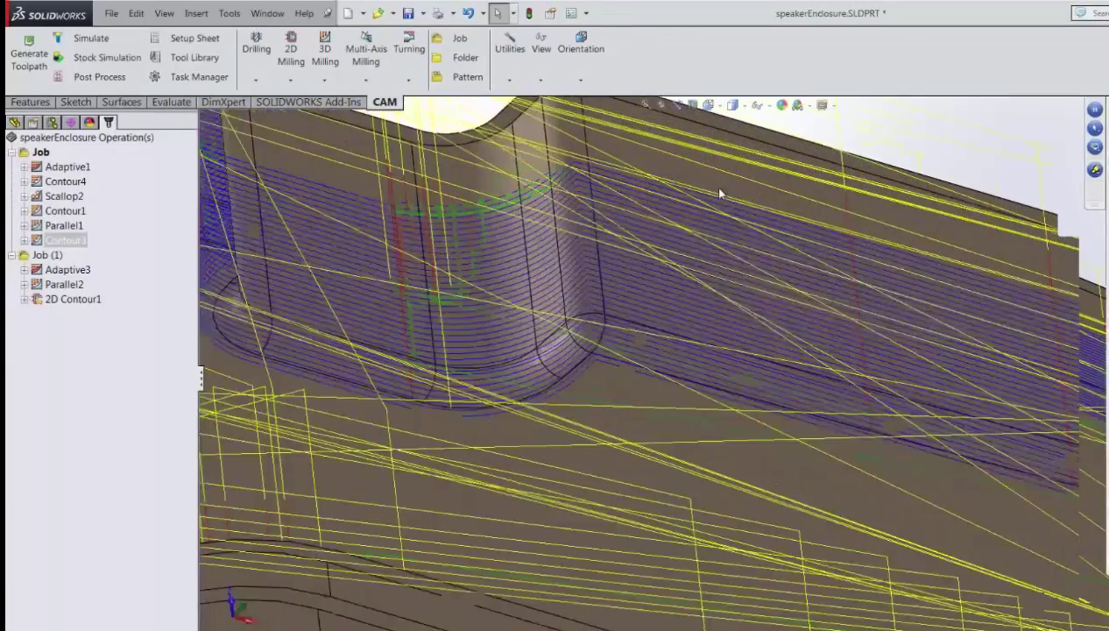
scroll(719, 214, down, 2)
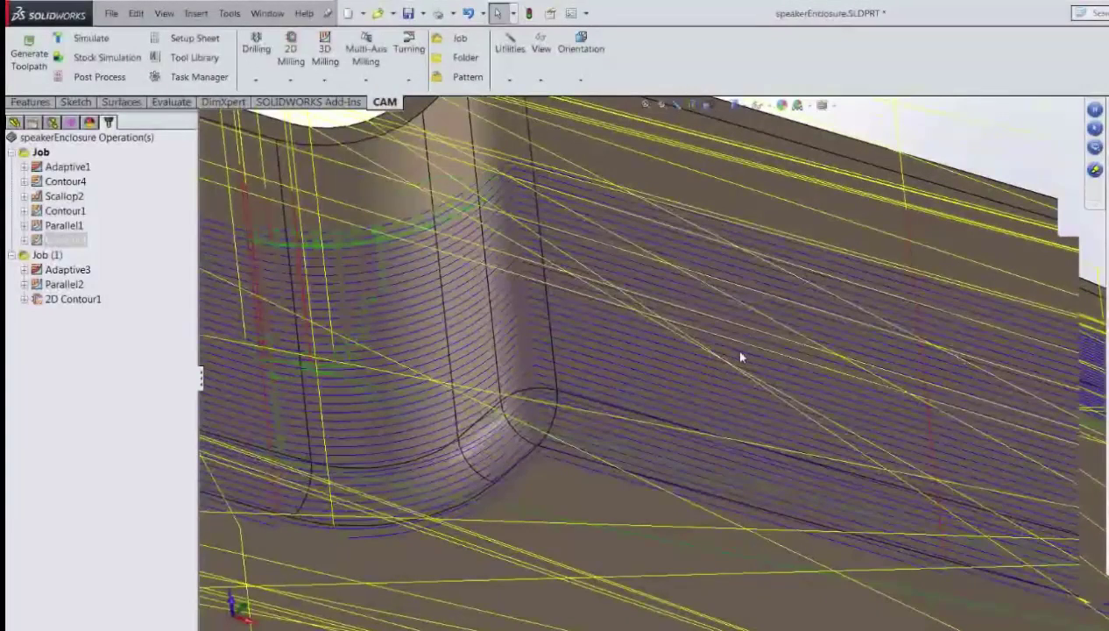
scroll(740, 357, up, 8)
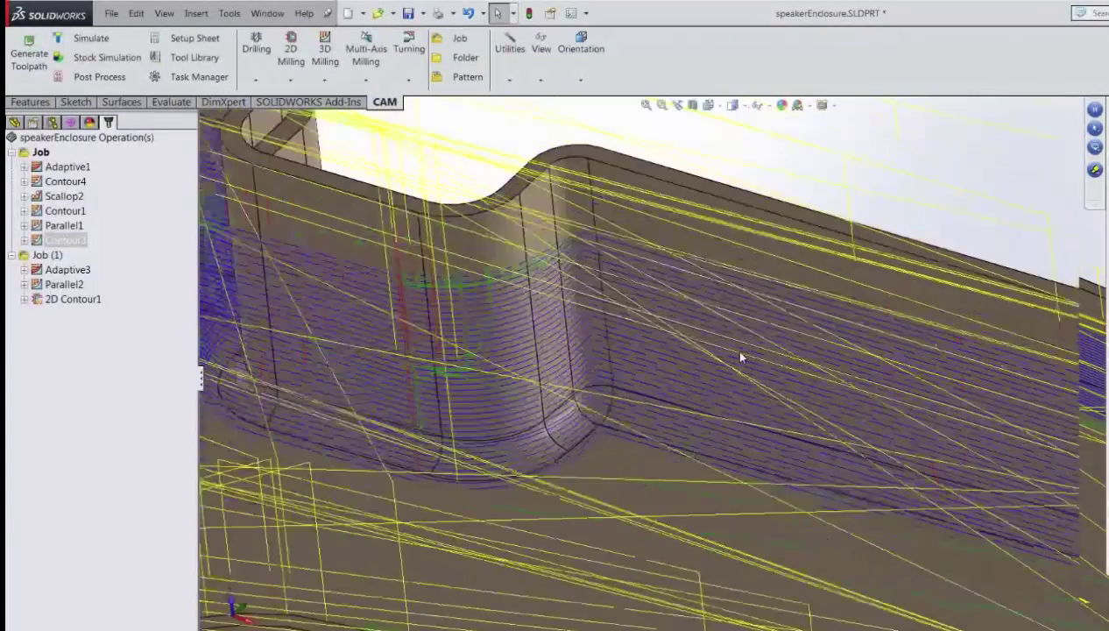
scroll(738, 484, up, 5)
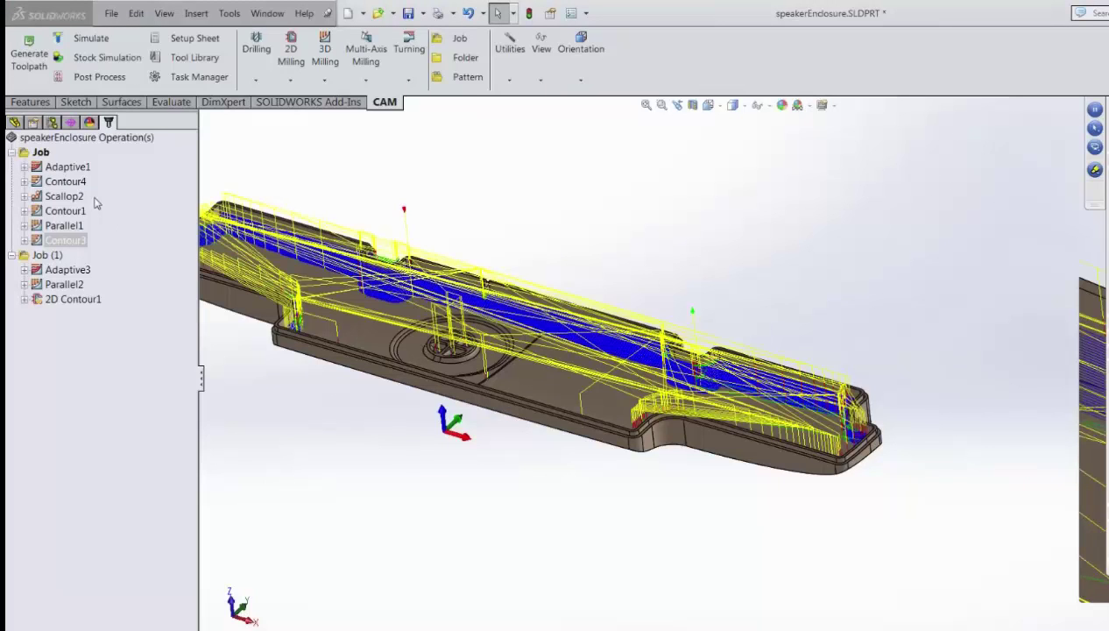
- Display only Scallop2's toolpath and rotate and zoom to inspect it around the speaker grille
click(64, 198)
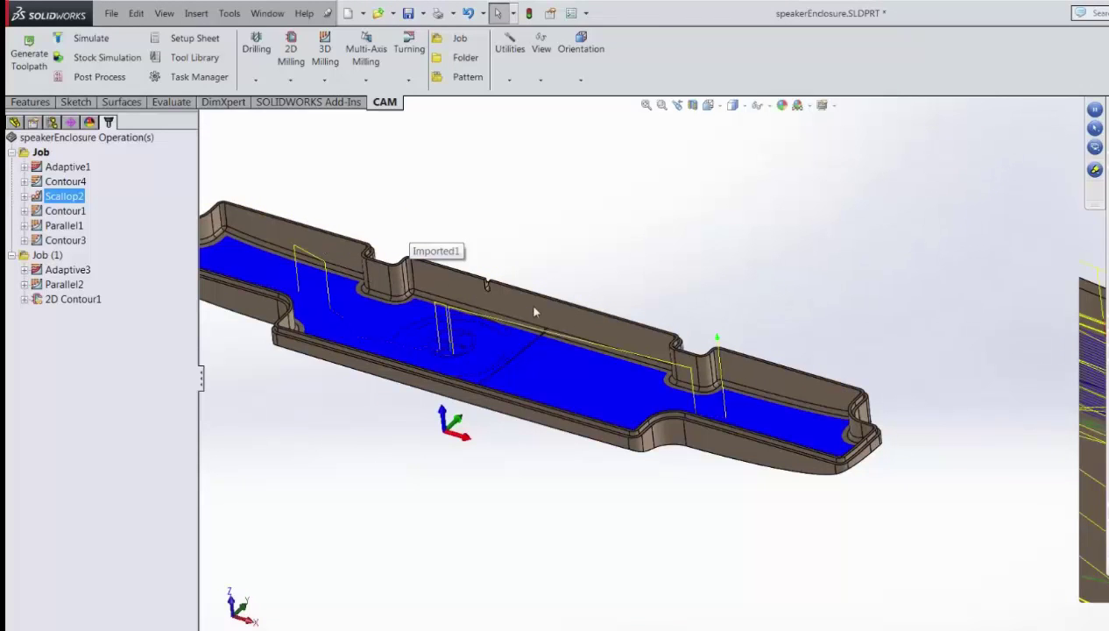
mouse_move(535, 257)
middle_down()
mouse_move(545, 287)
mouse_move(528, 261)
middle_up()
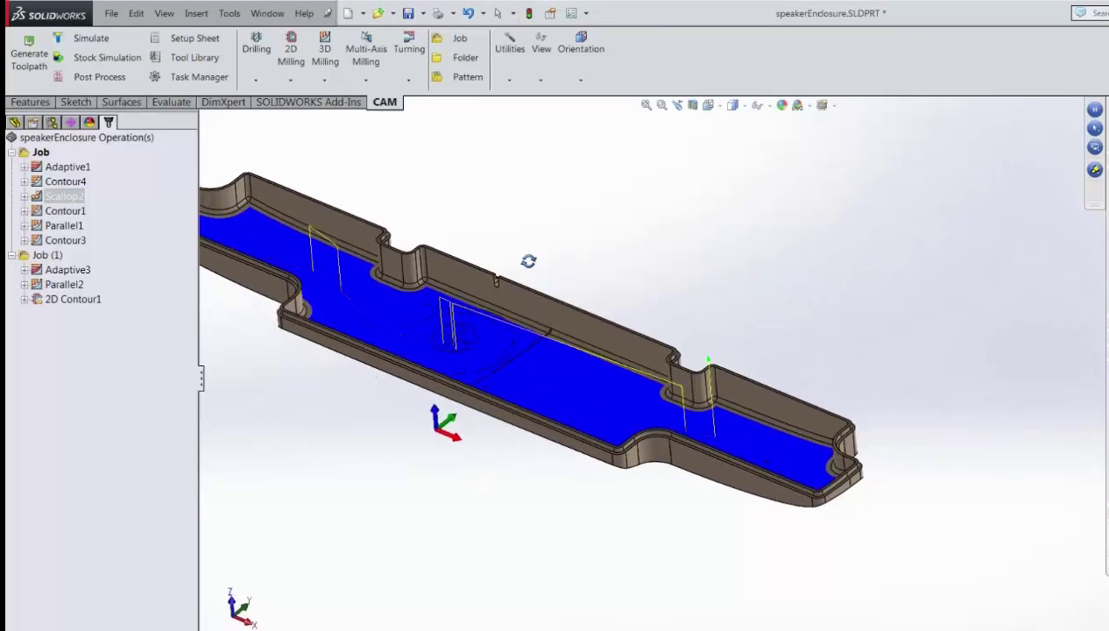
middle_drag(532, 395, 351, 276)
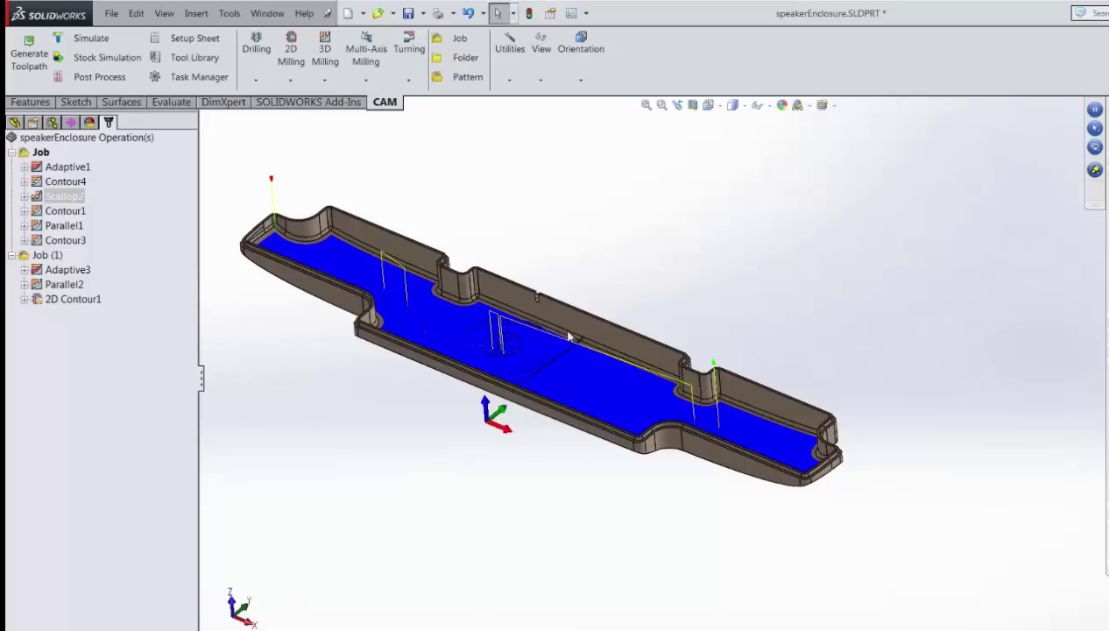
scroll(568, 336, down, 8)
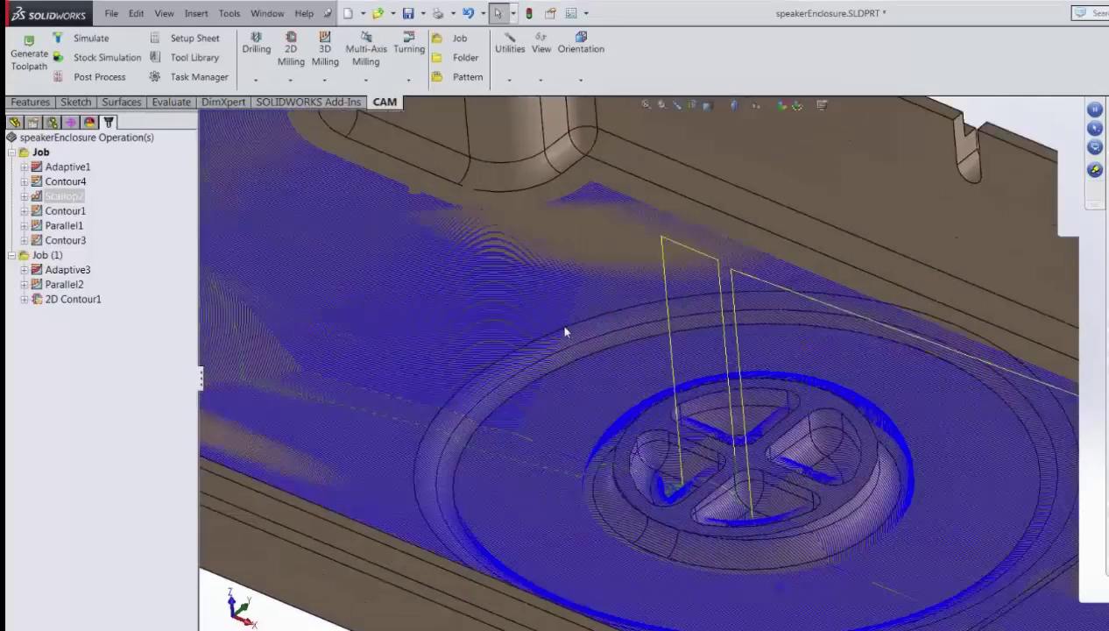
scroll(564, 337, down, 5)
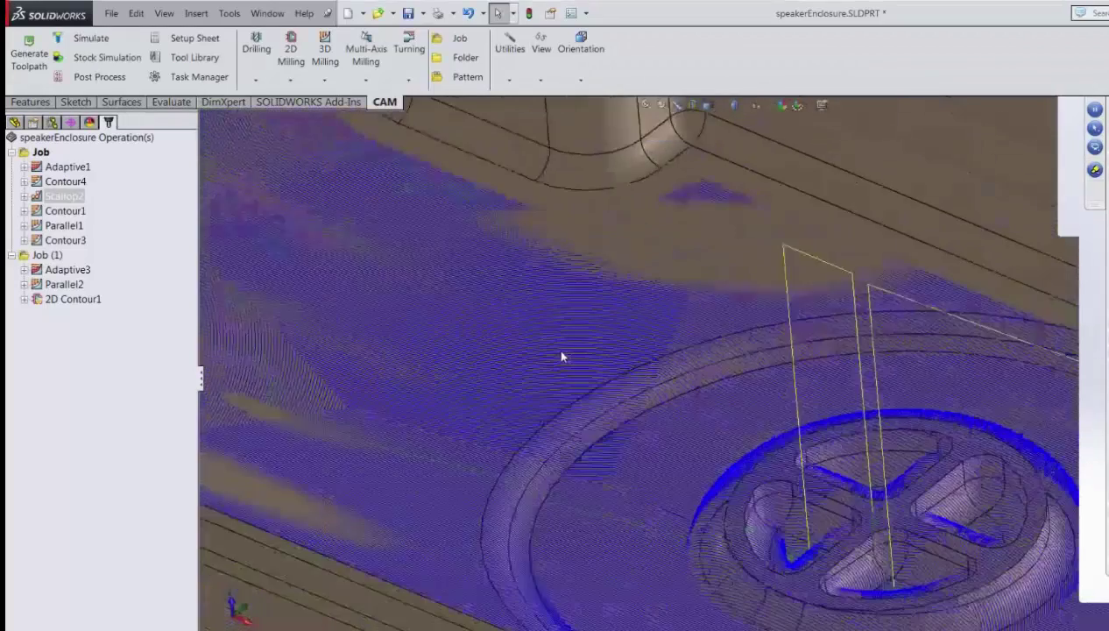
scroll(558, 361, up, 10)
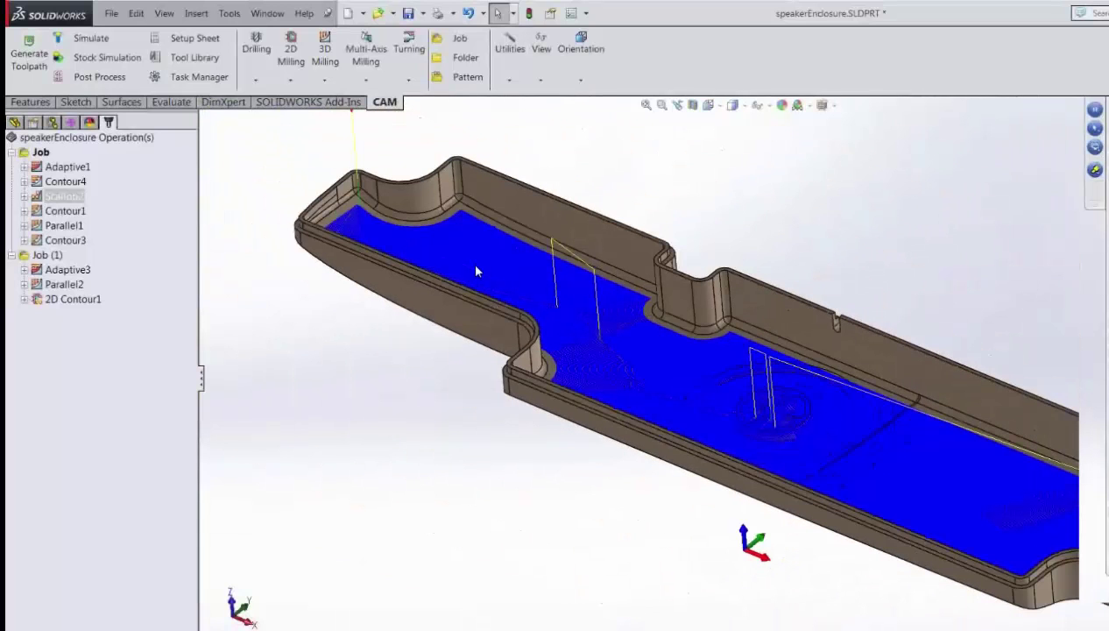
- Edit Scallop2 and show its Geometry boundary, Edge<29> through Edge<33>, on the part
right_click(42, 197)
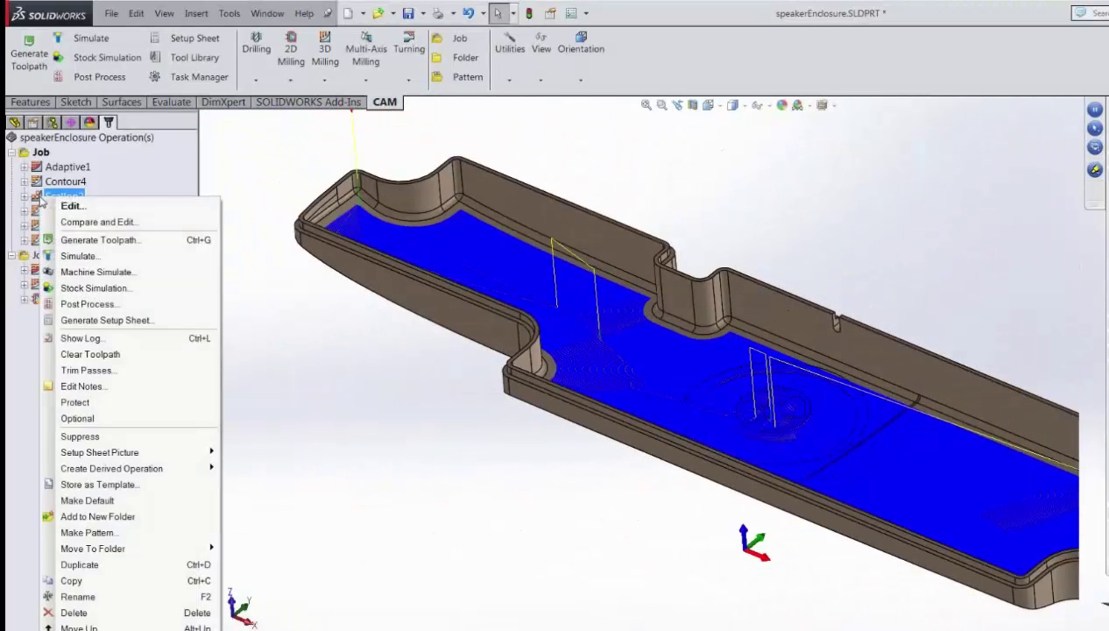
click(72, 205)
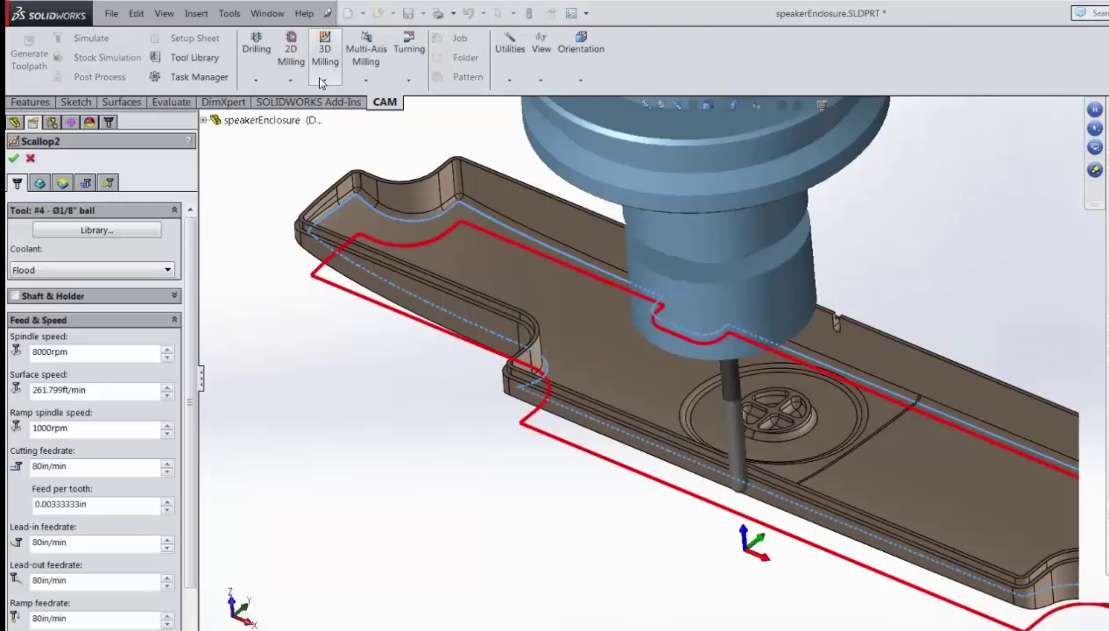
click(40, 186)
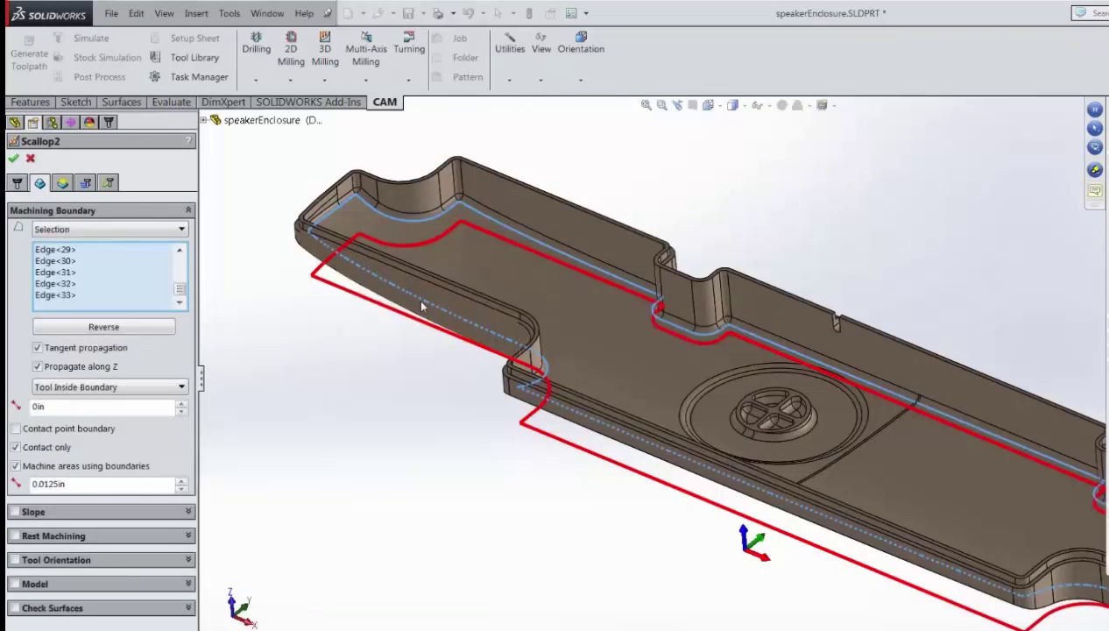
middle_drag(485, 290, 454, 220)
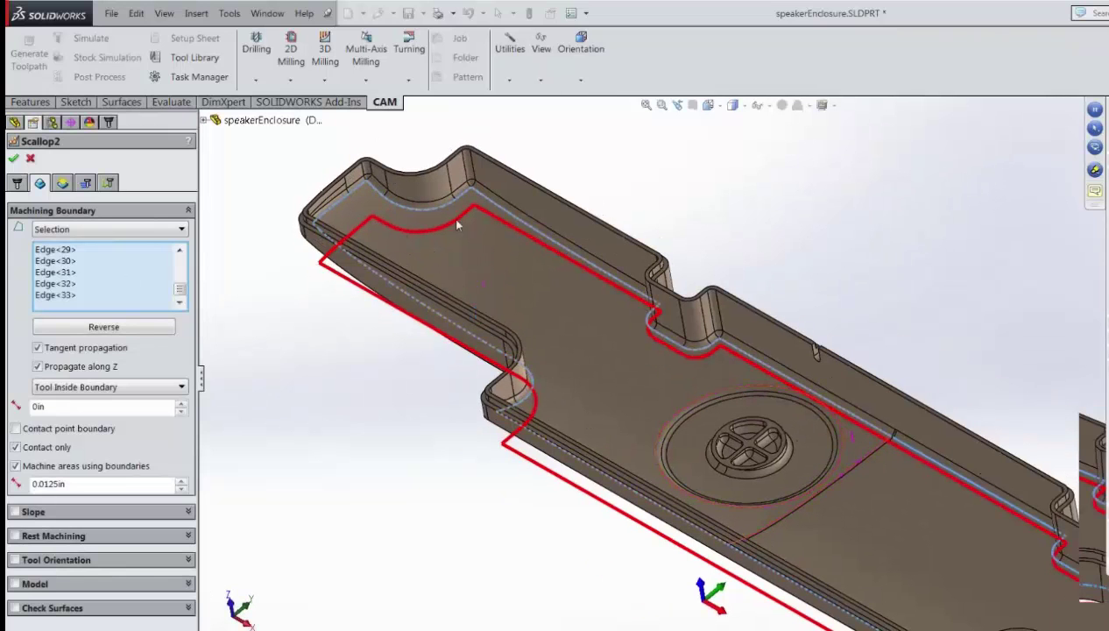
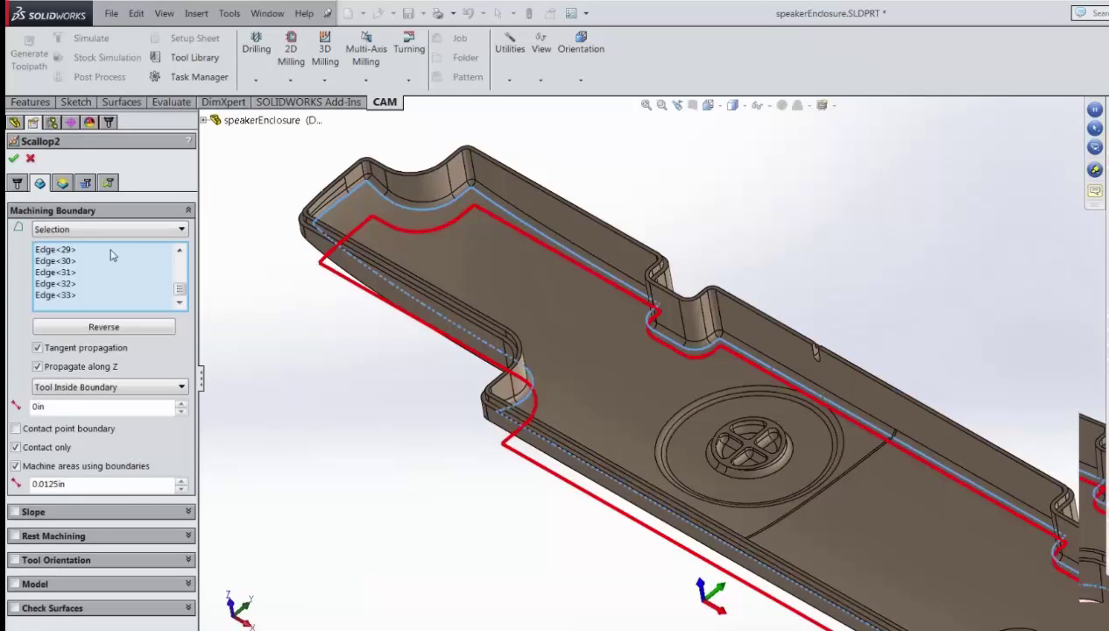
- Review Scallop2's heights, then its scallop stepover and direction settings
click(63, 186)
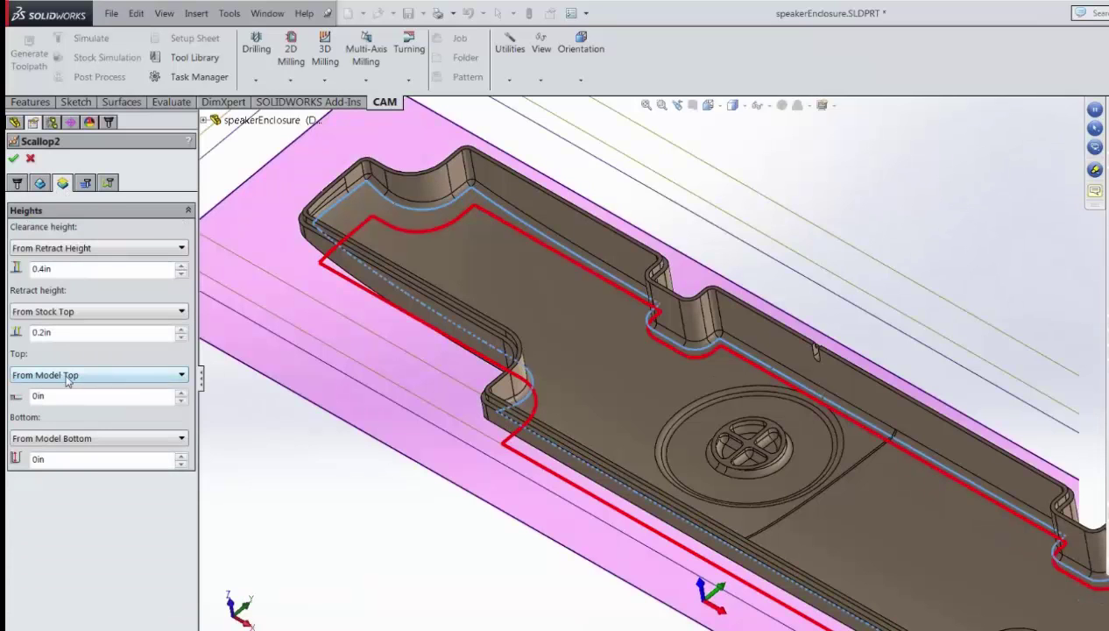
click(85, 183)
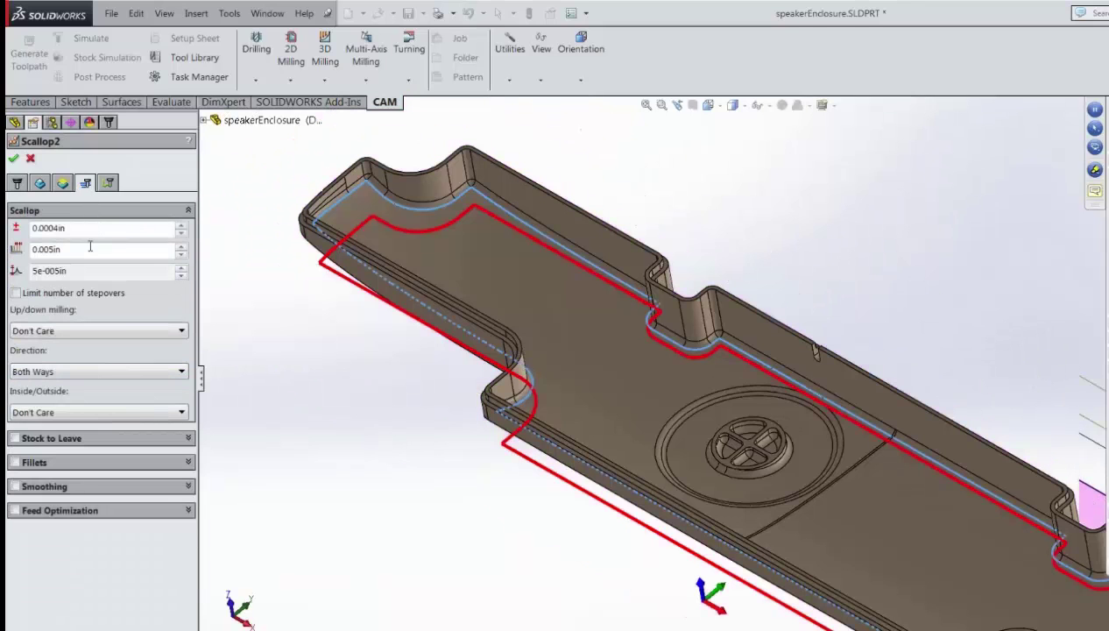
mouse_move(16, 251)
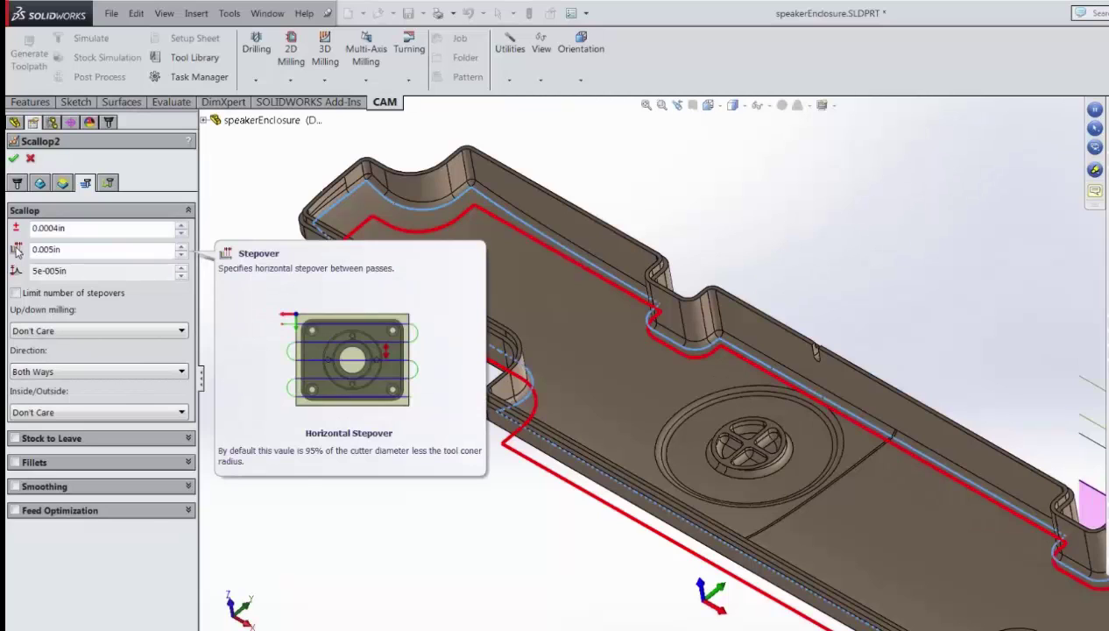
- Accept Scallop2 to generate its toolpath, then deselect it in the operations list
click(12, 160)
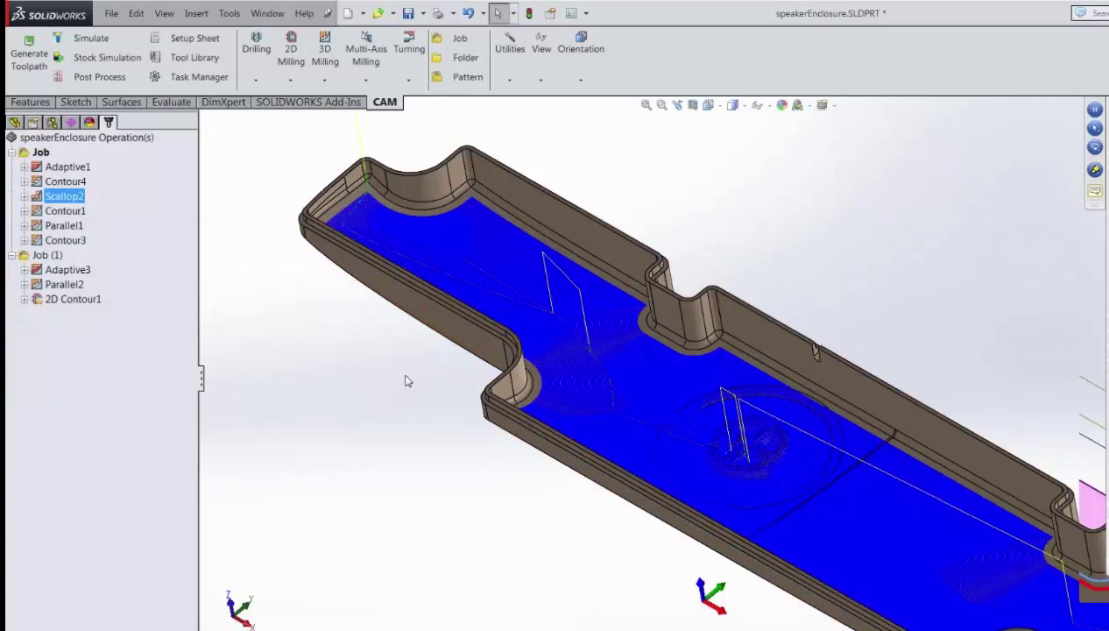
click(373, 395)
scroll(453, 402, up, 5)
scroll(847, 461, down, 1)
scroll(951, 448, up, 2)
scroll(951, 448, down, 2)
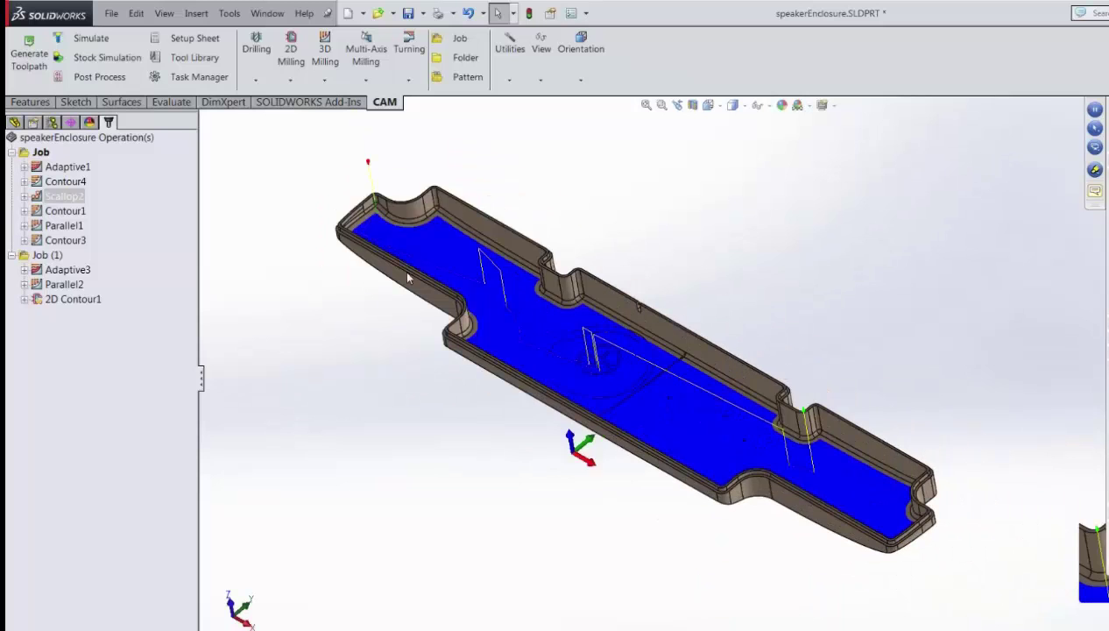
- Select Adaptive1, Contour4 and Scallop2 together to display their toolpaths
click(36, 168)
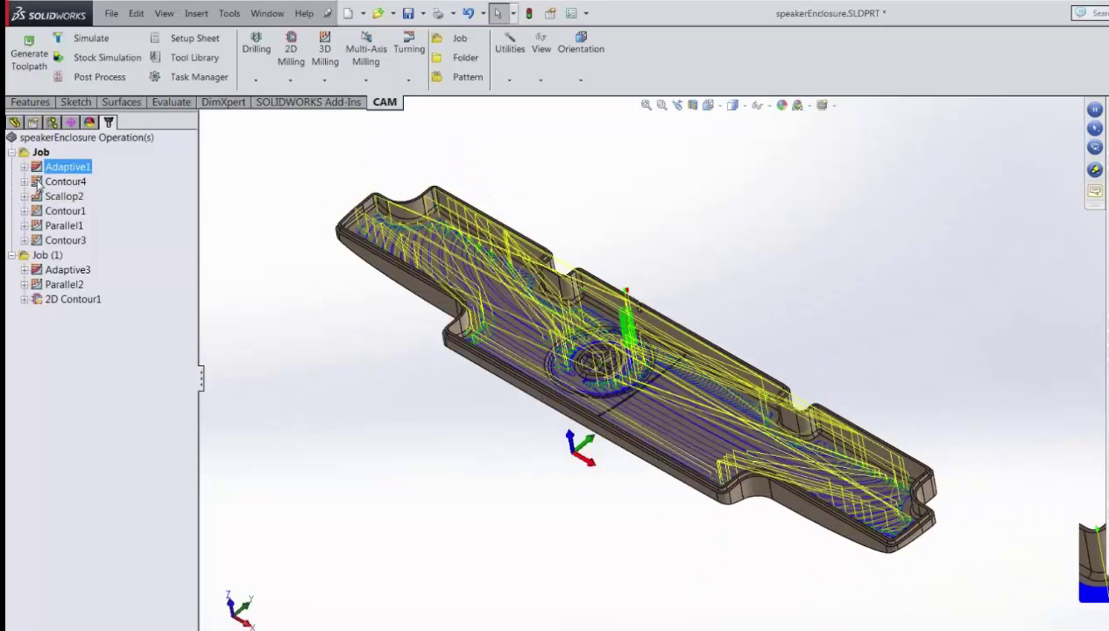
ctrl+click(40, 182)
ctrl+click(39, 196)
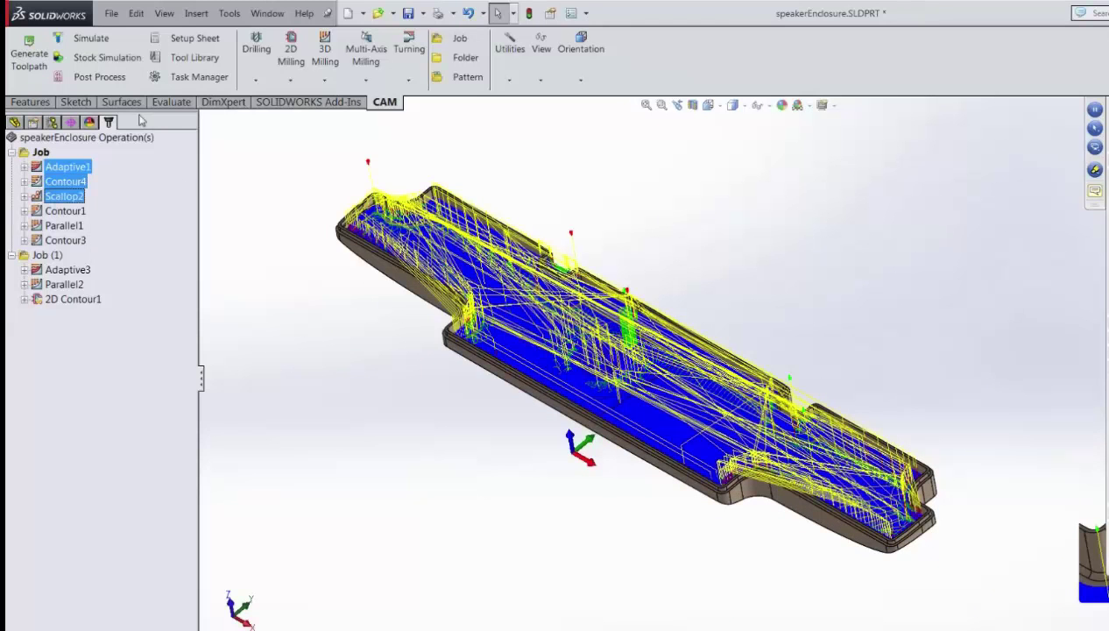
- Start a stock simulation of the three toolpaths, play it and close the removed-stock report
click(107, 57)
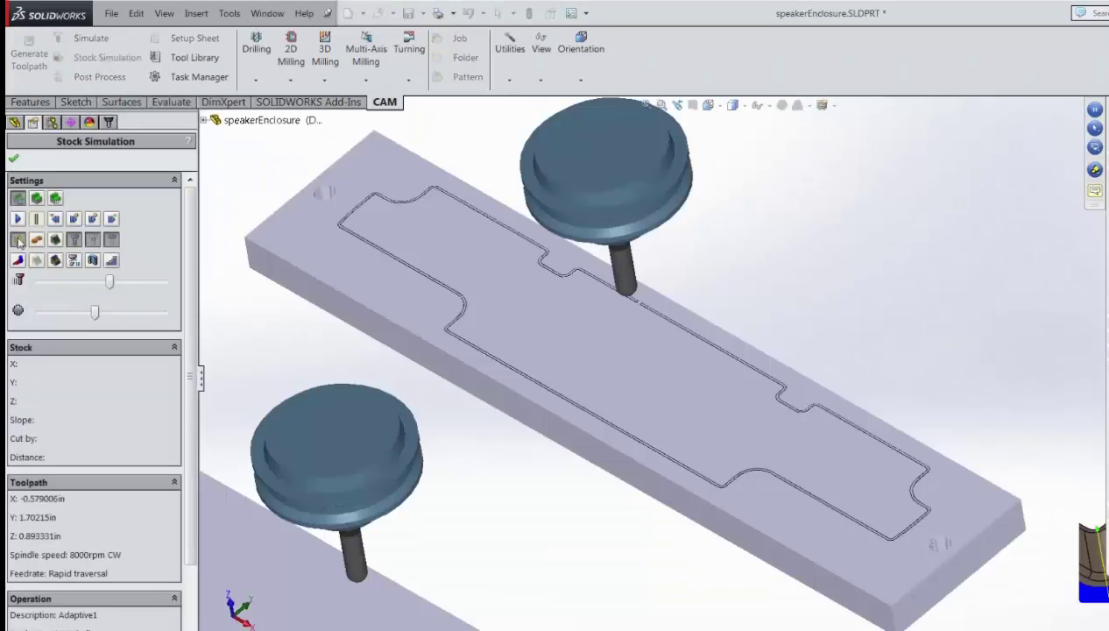
click(17, 218)
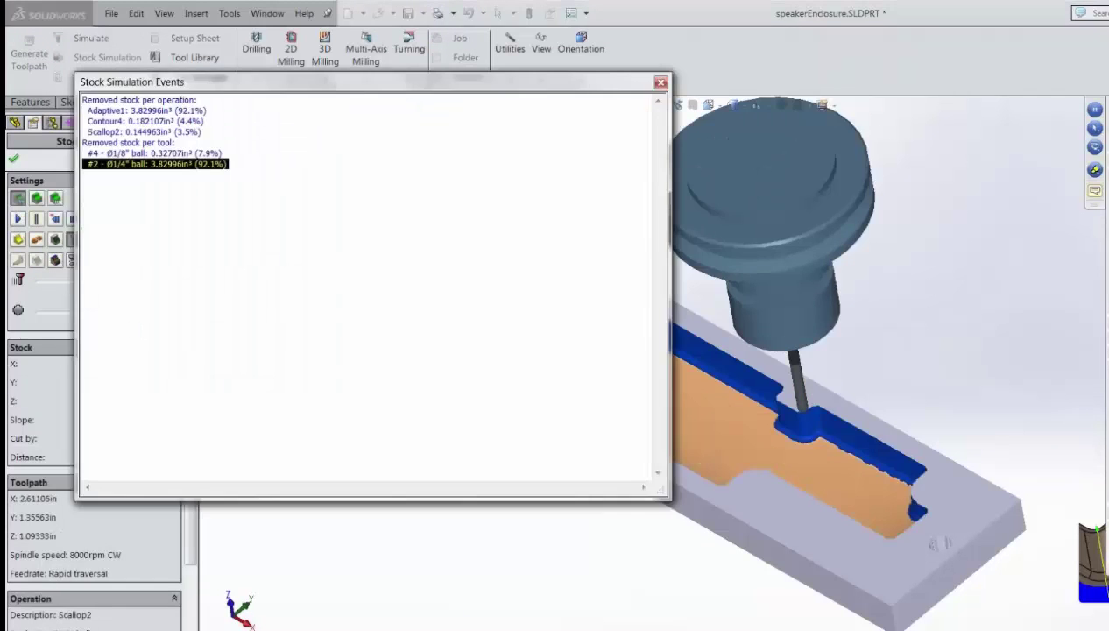
click(661, 81)
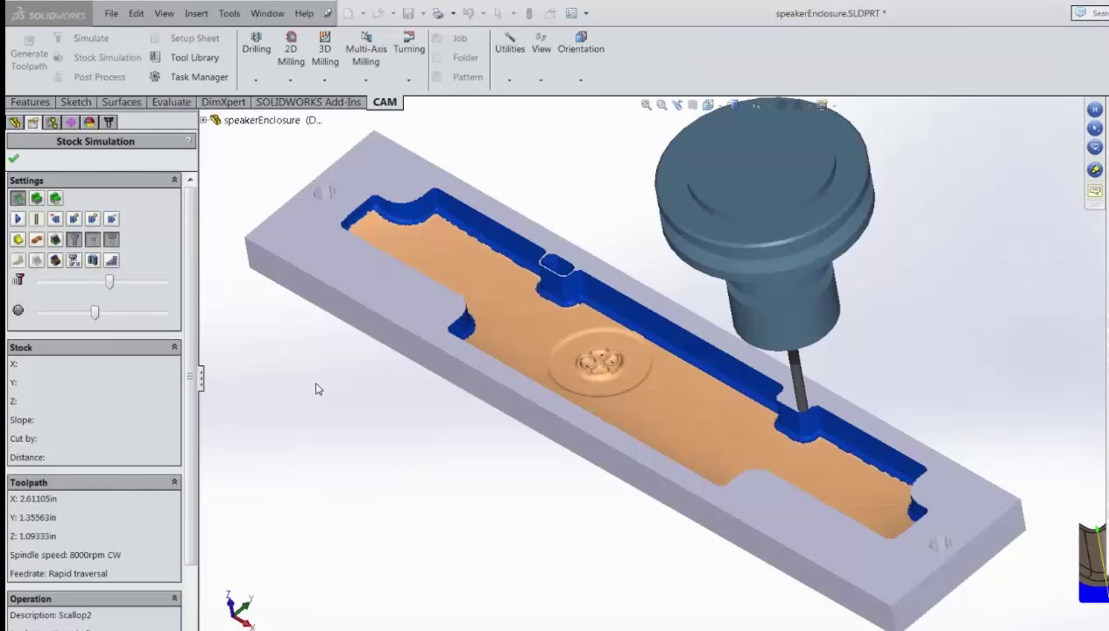
scroll(605, 367, down, 8)
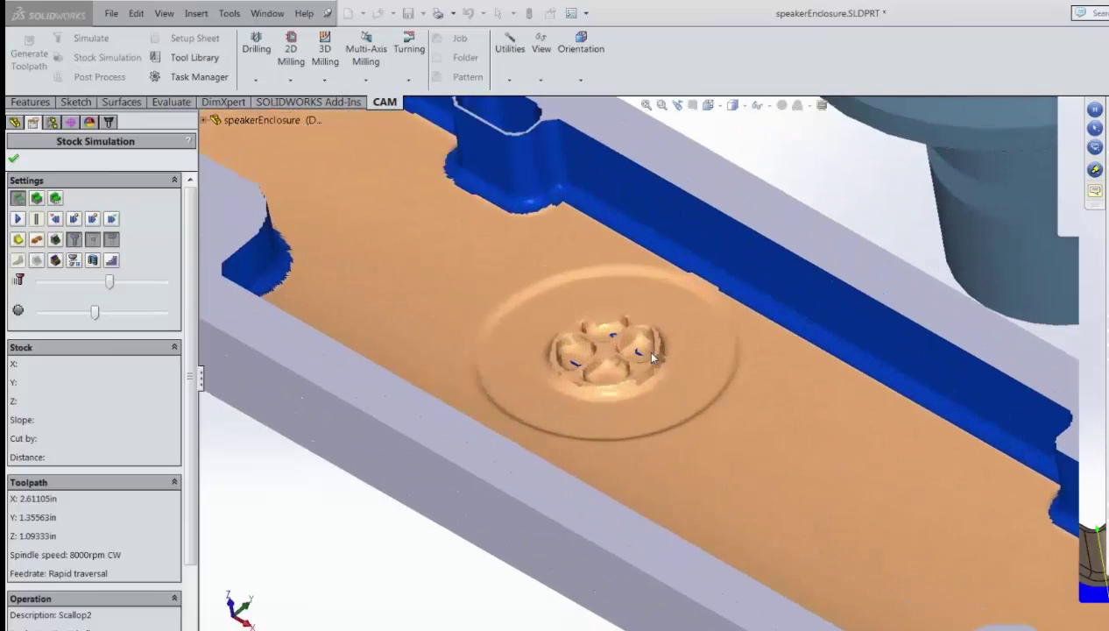
scroll(653, 362, down, 3)
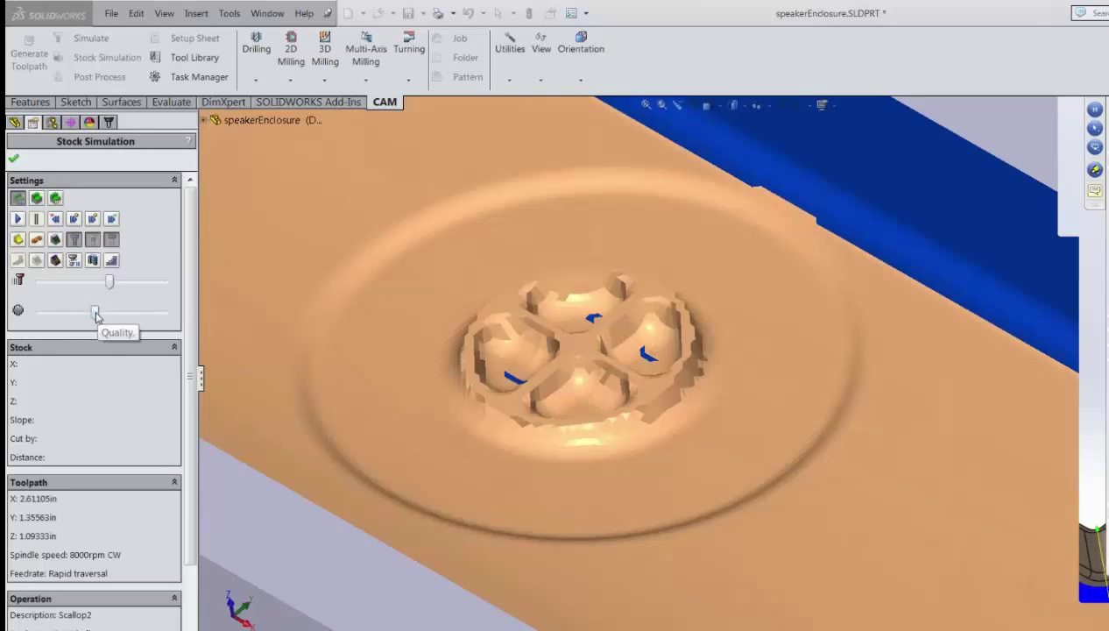
- Restart the simulation at maximum speed, jump to the finished state and fit the stock in view
click(54, 219)
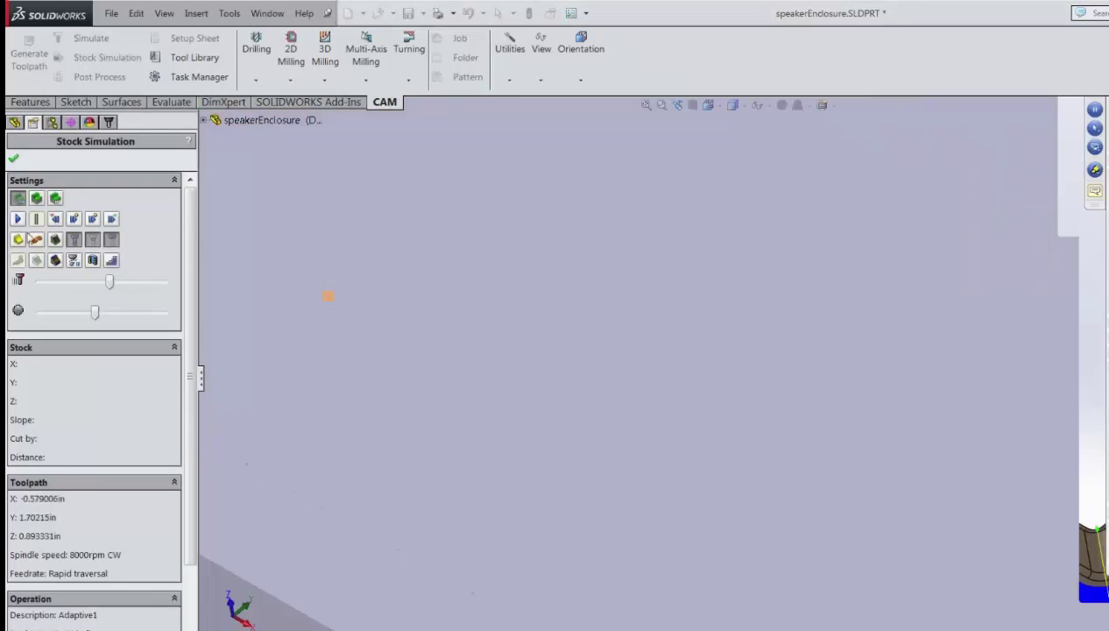
drag(94, 314, 166, 314)
click(92, 221)
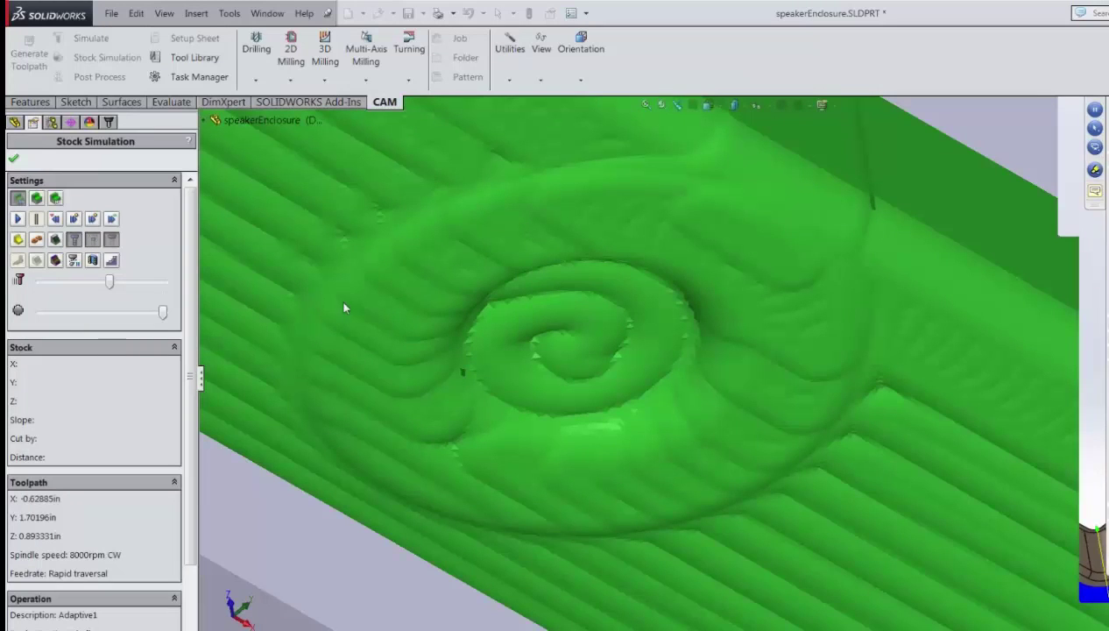
scroll(377, 315, up, 5)
key(f)
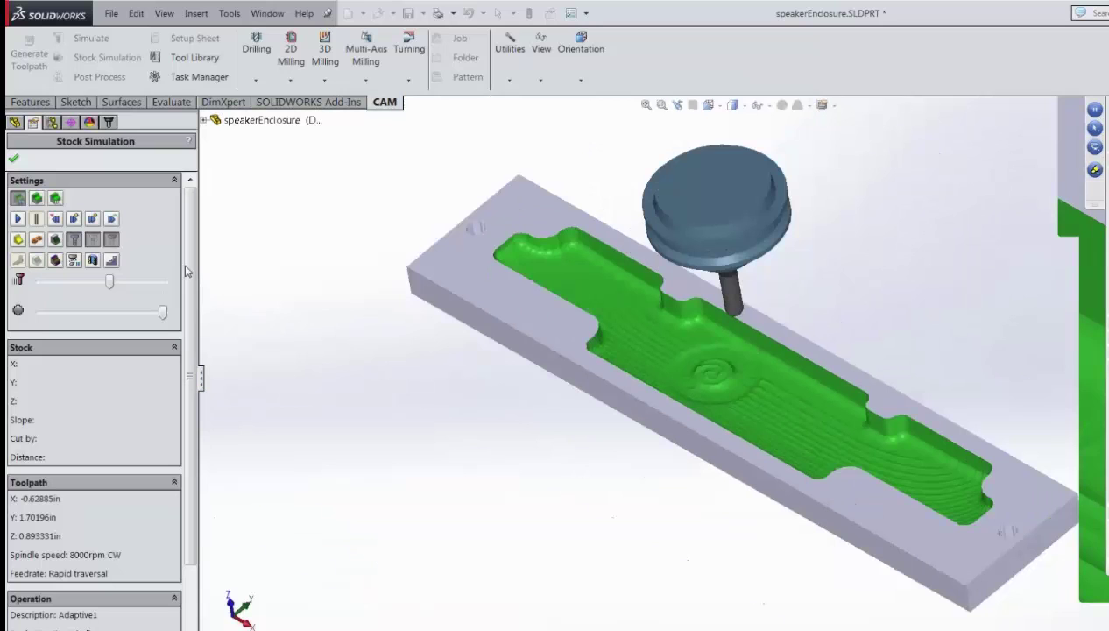
- Restart the simulation in fast mode and run it through to the end
click(54, 219)
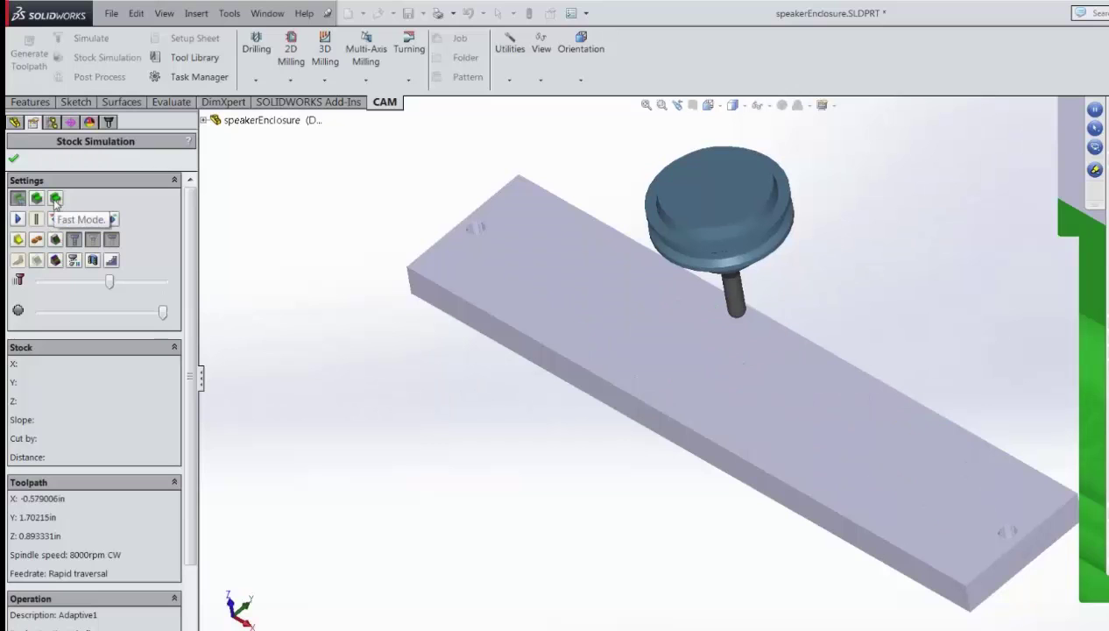
click(56, 199)
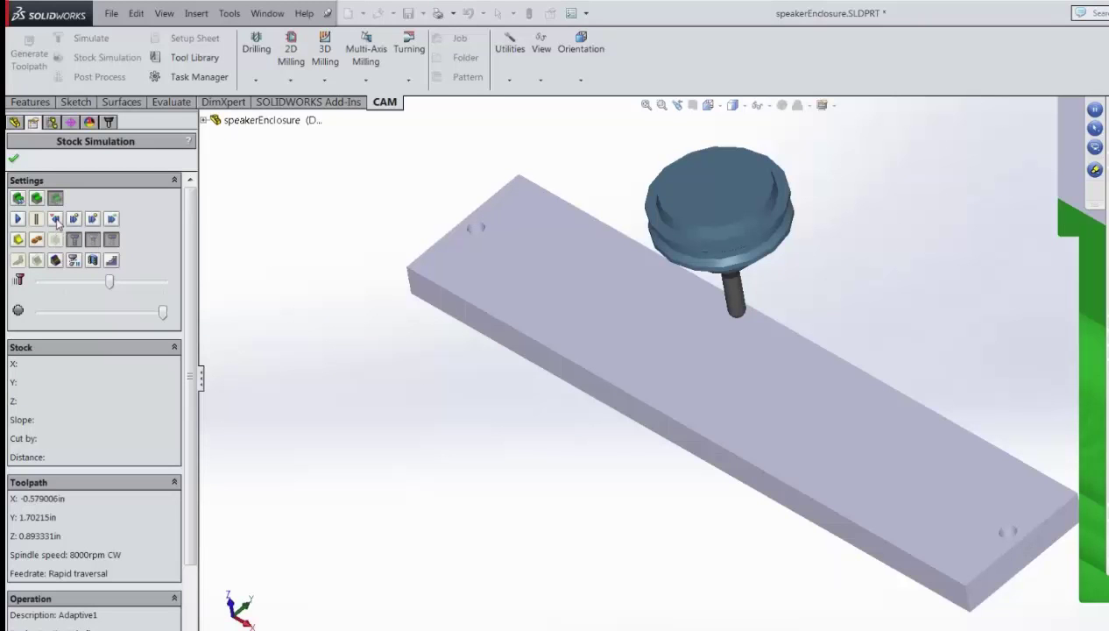
click(112, 219)
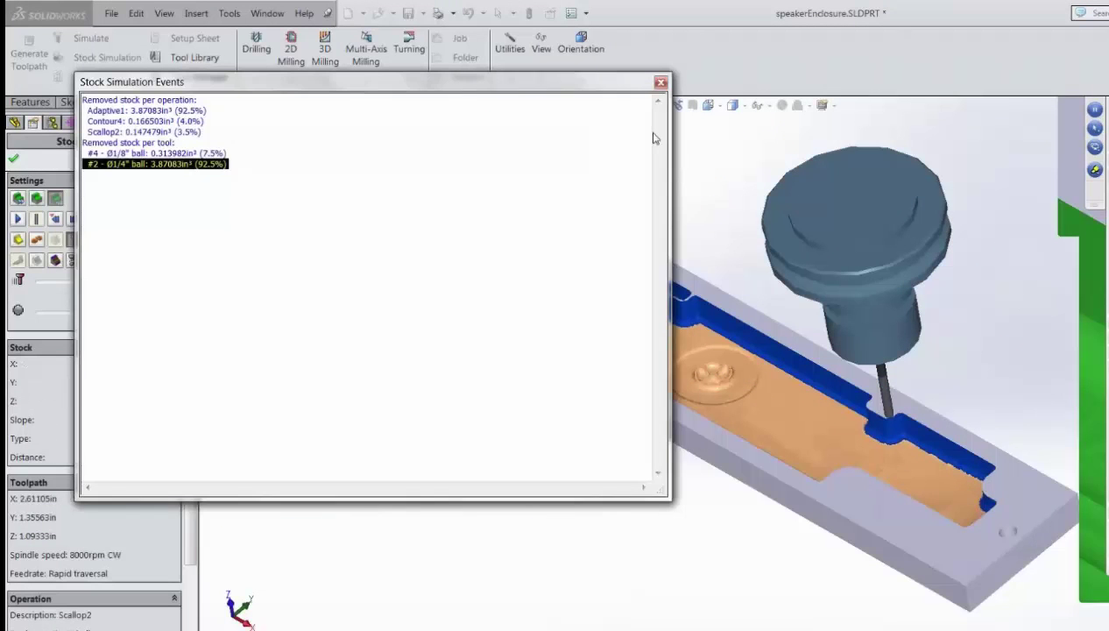
- Close the removed-stock report showing 92.5% removed by Adaptive1 and zoom in on the grille
drag(595, 89, 529, 92)
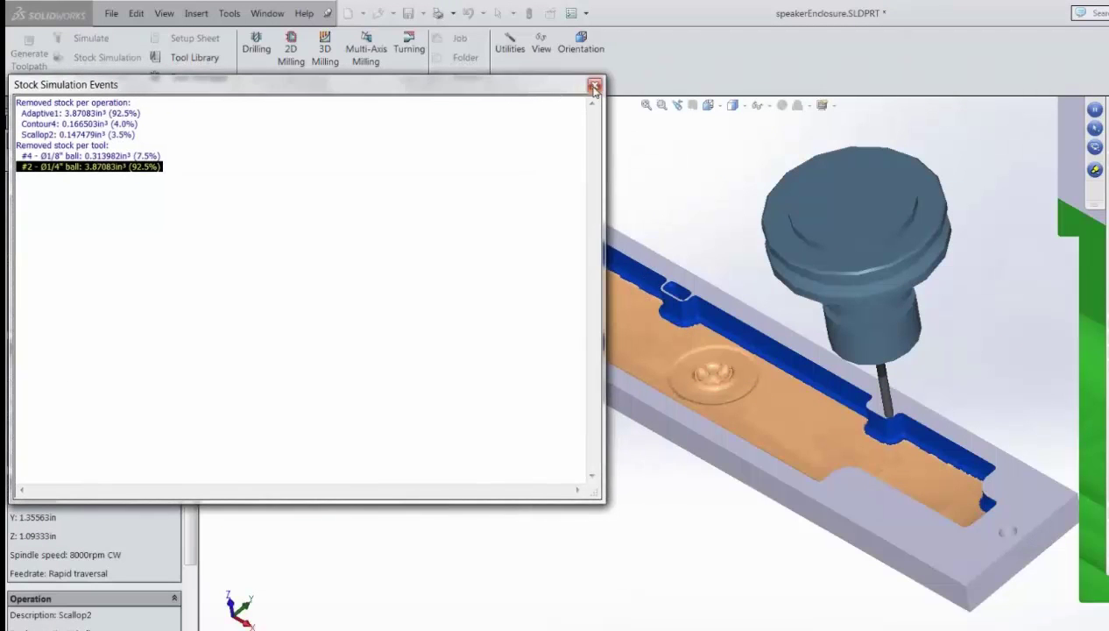
click(594, 86)
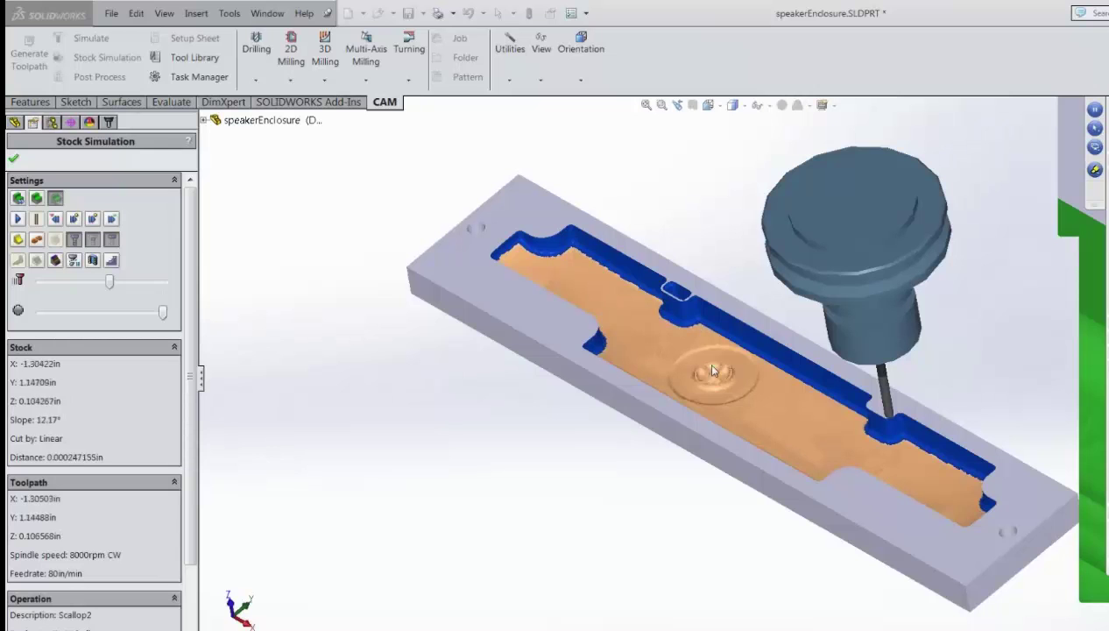
scroll(754, 375, down, 3)
scroll(753, 377, down, 5)
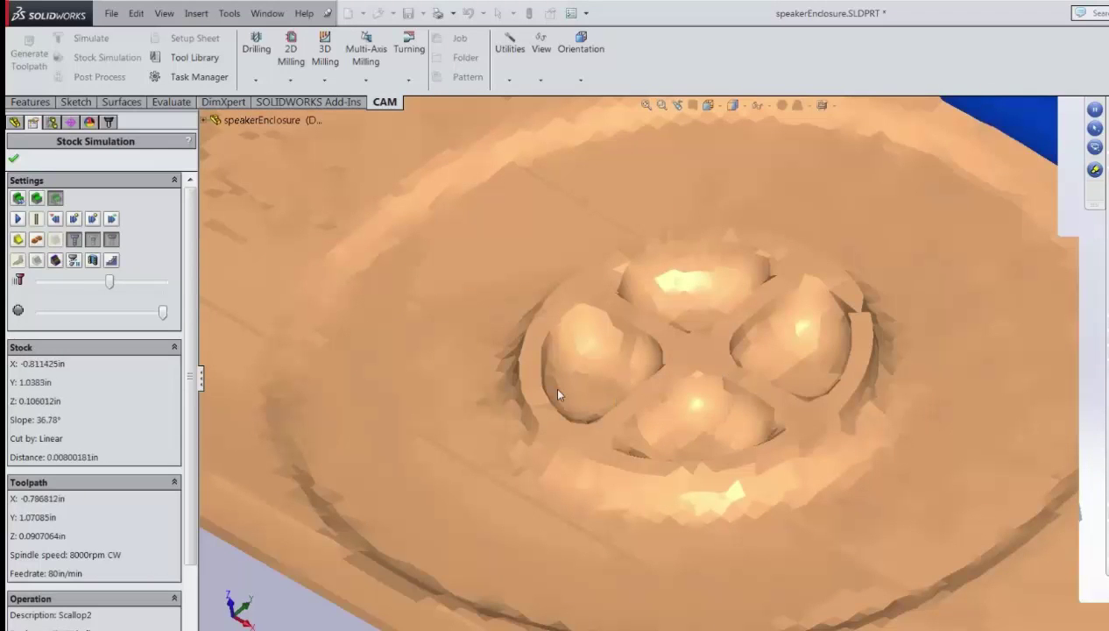
scroll(859, 363, up, 10)
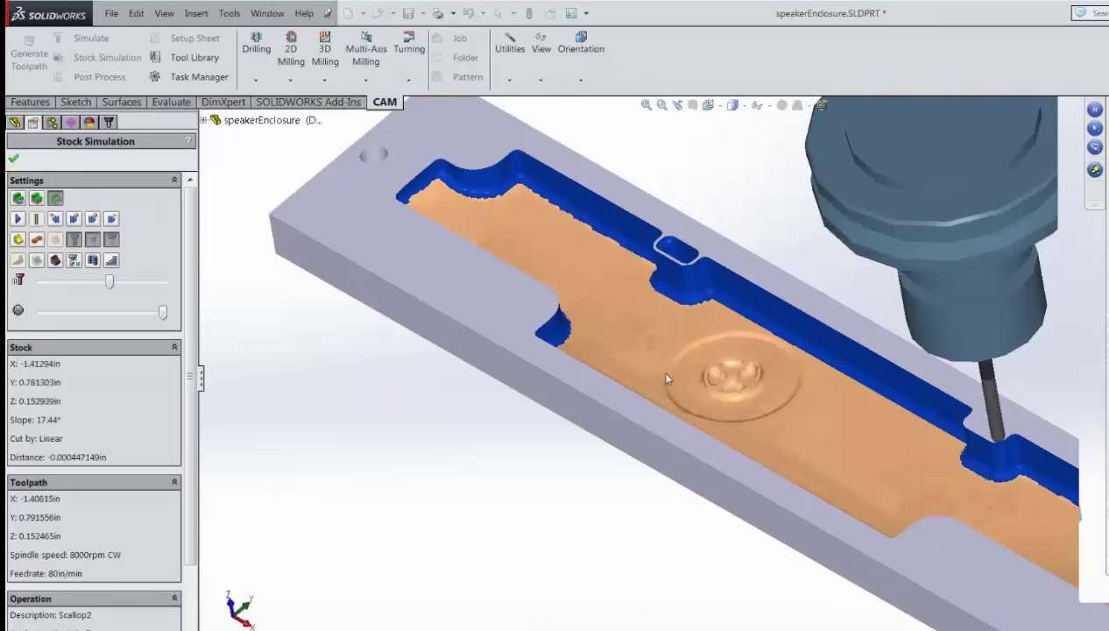
scroll(782, 406, down, 3)
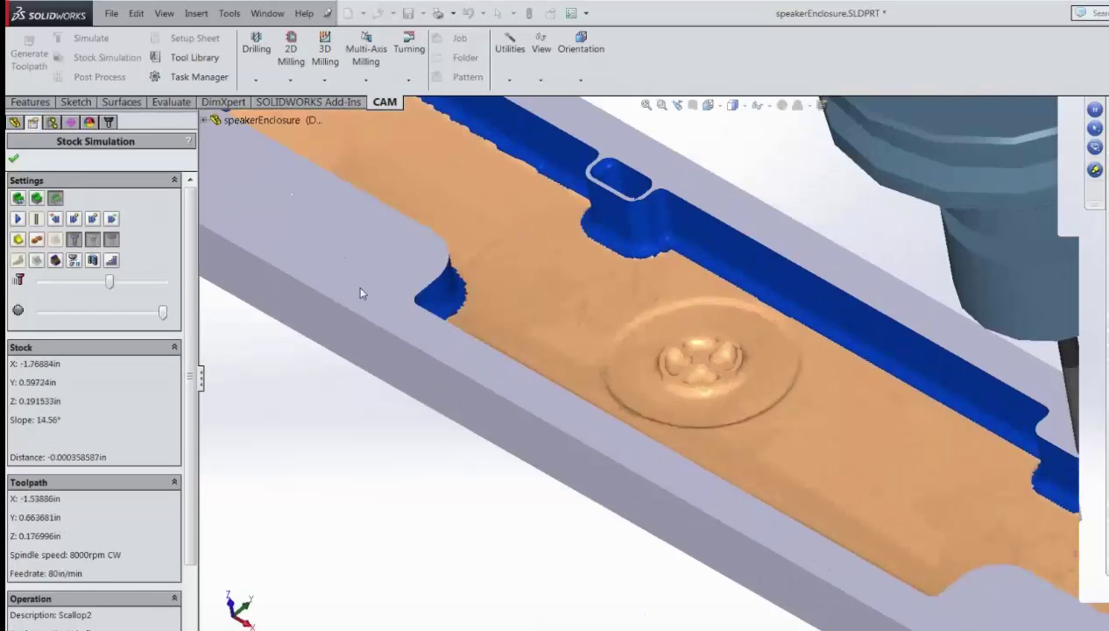
- Exit the stock simulation and show only Contour1's toolpath, zoomed on the four grille pockets
click(14, 159)
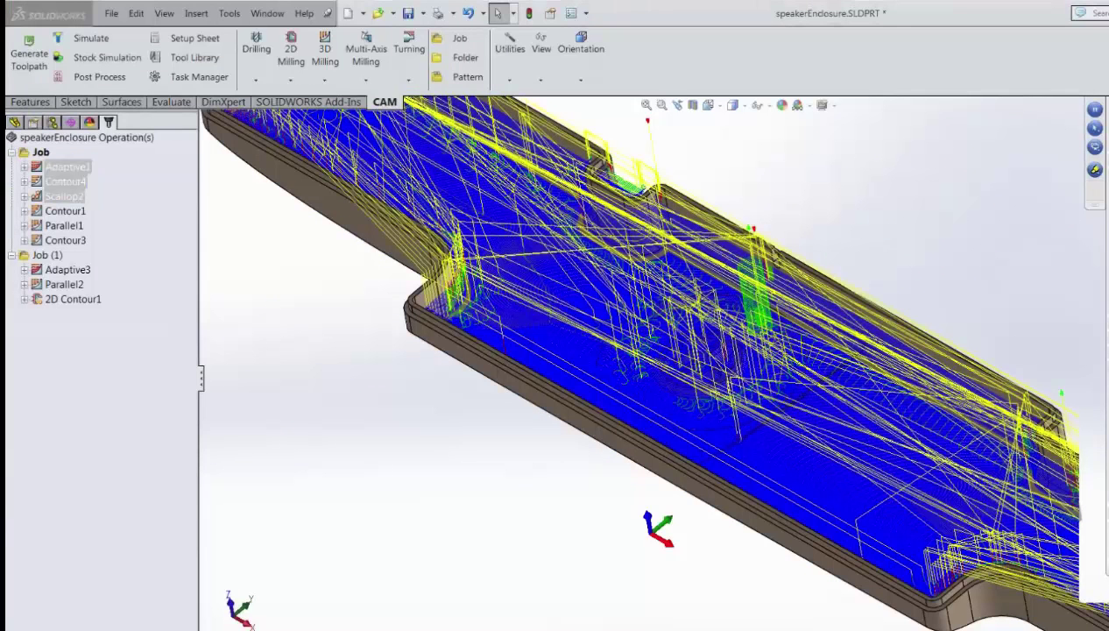
click(70, 212)
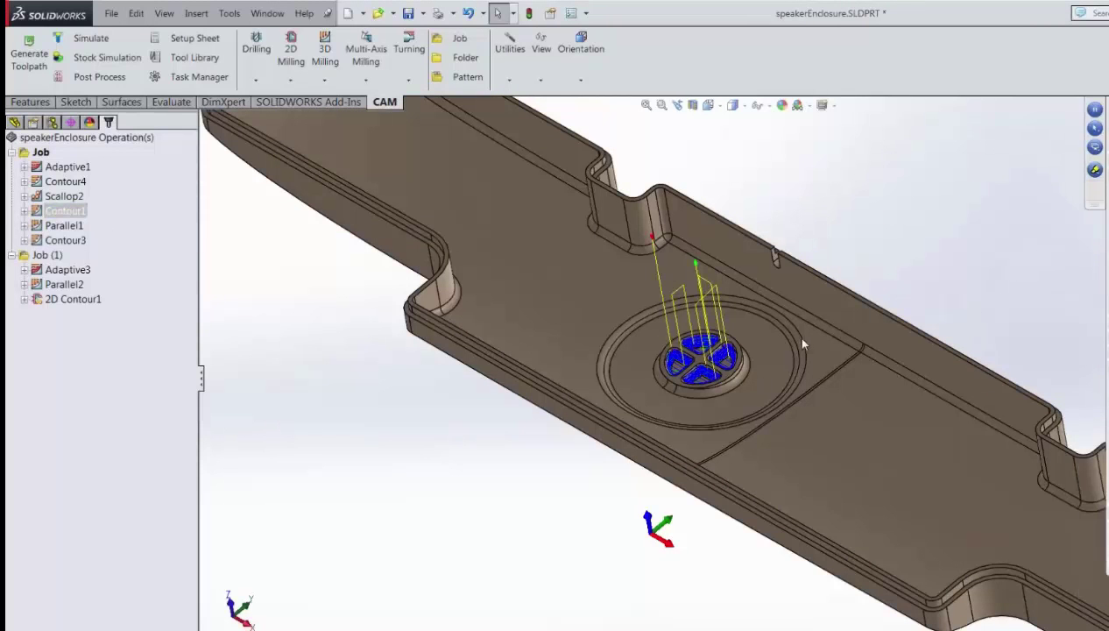
scroll(793, 334, down, 2)
scroll(751, 382, down, 4)
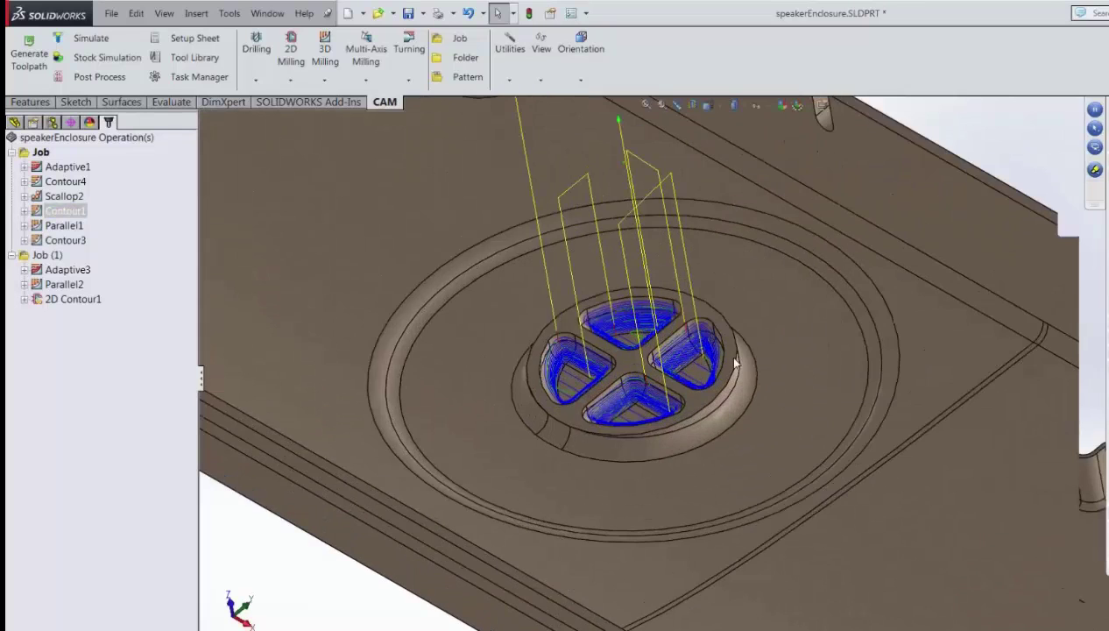
scroll(732, 363, down, 1)
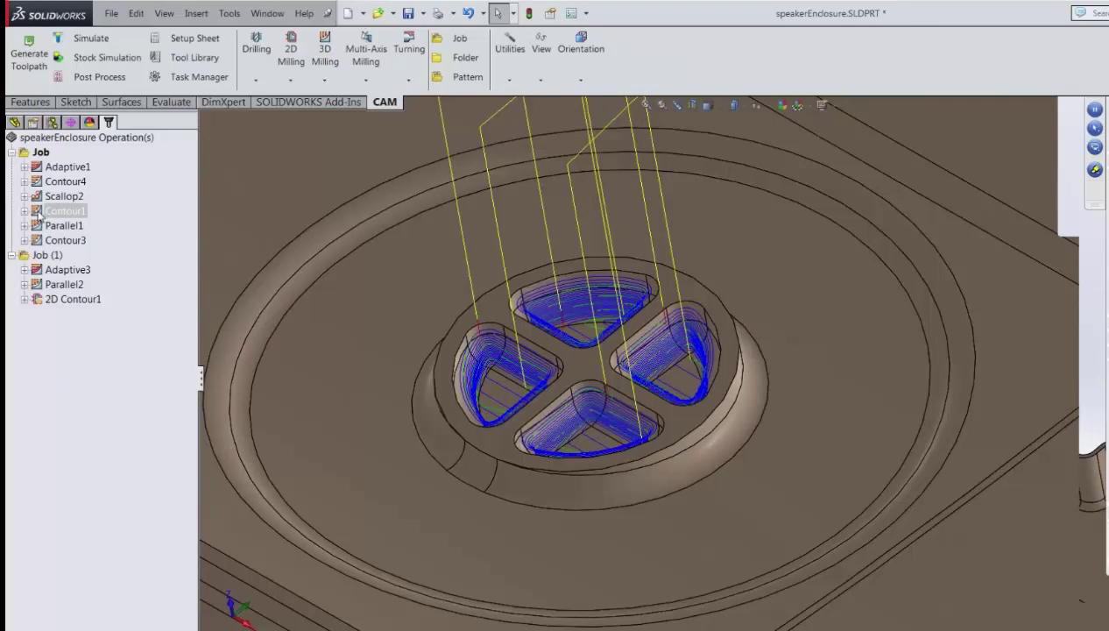
click(325, 80)
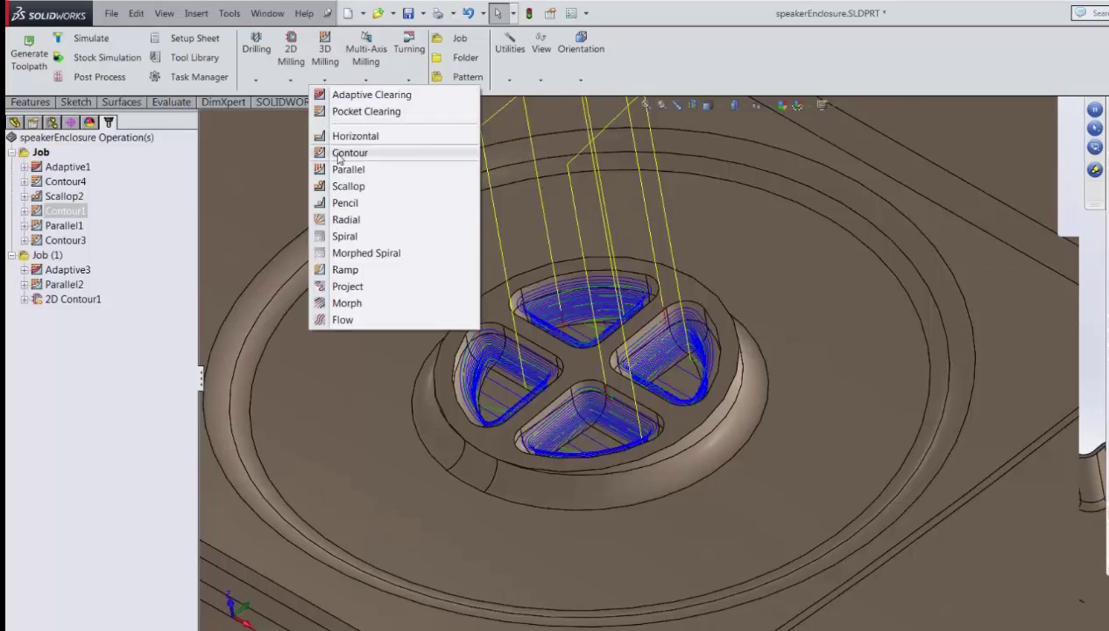
- Open Contour1 for editing and review its tool and machining boundary edges
click(139, 215)
click(41, 213)
right_click(41, 213)
click(75, 218)
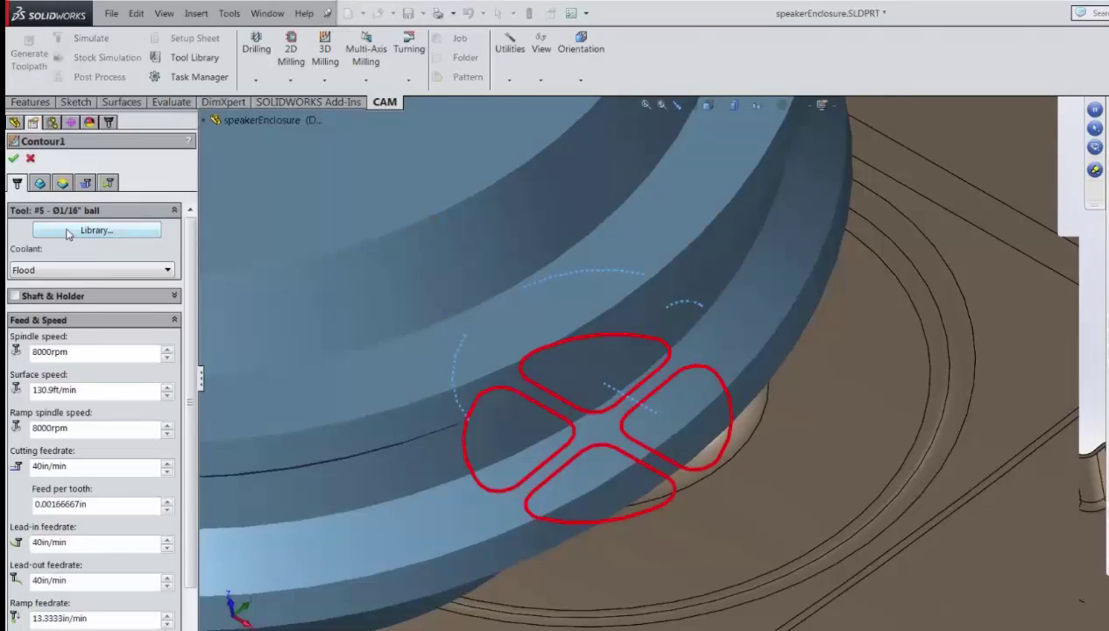
click(63, 230)
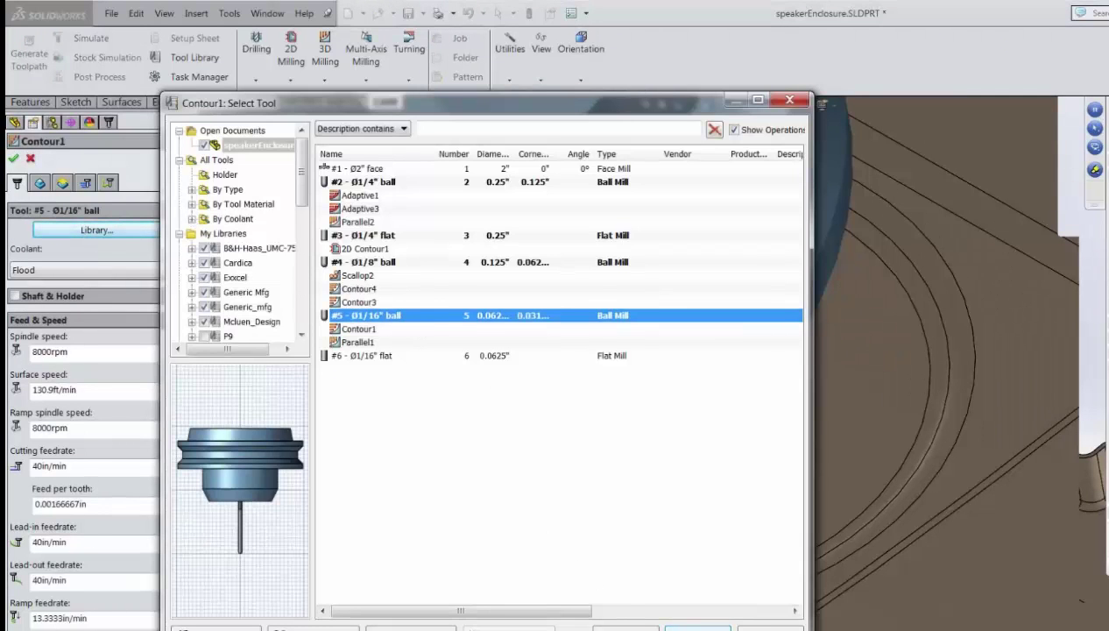
click(699, 628)
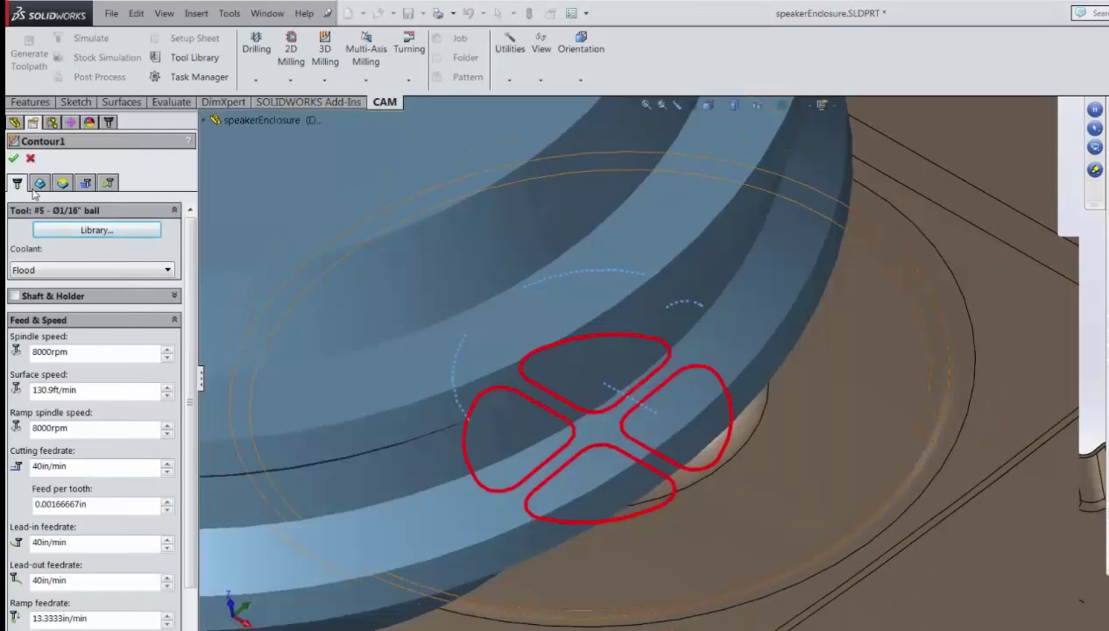
click(39, 184)
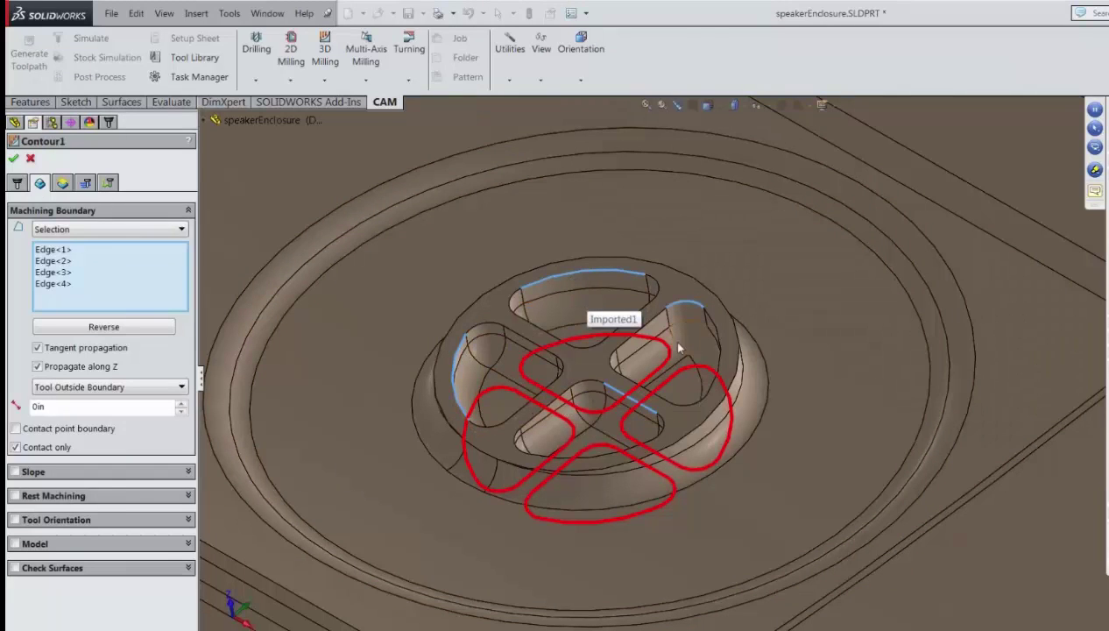
click(66, 253)
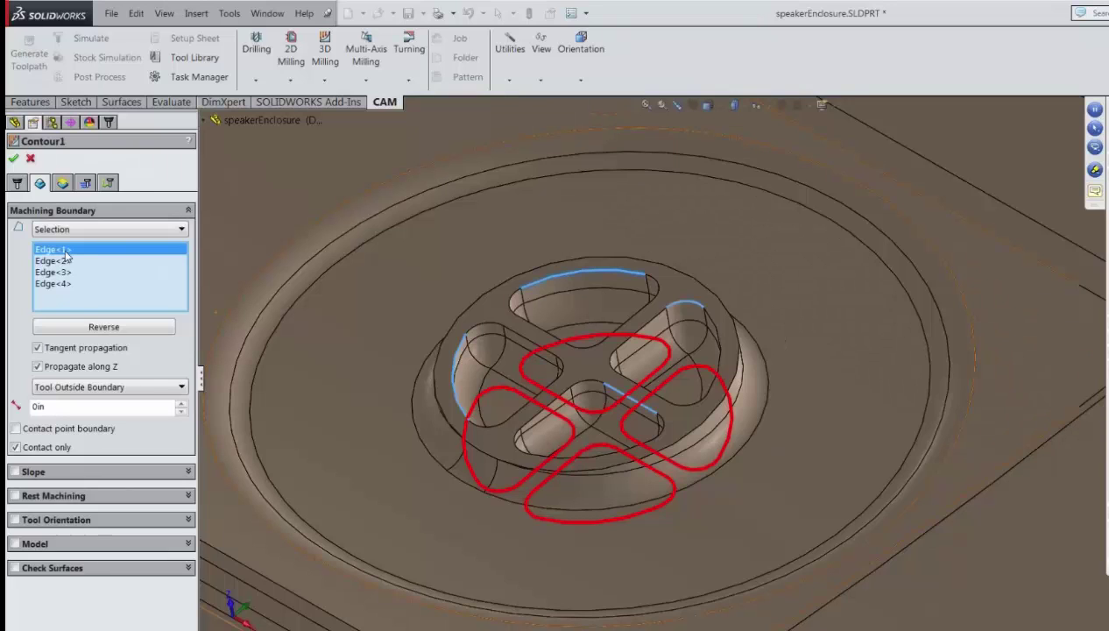
- Set Contour1's top height to From Model Bottom with a 0in bottom offset, then accept it
click(63, 183)
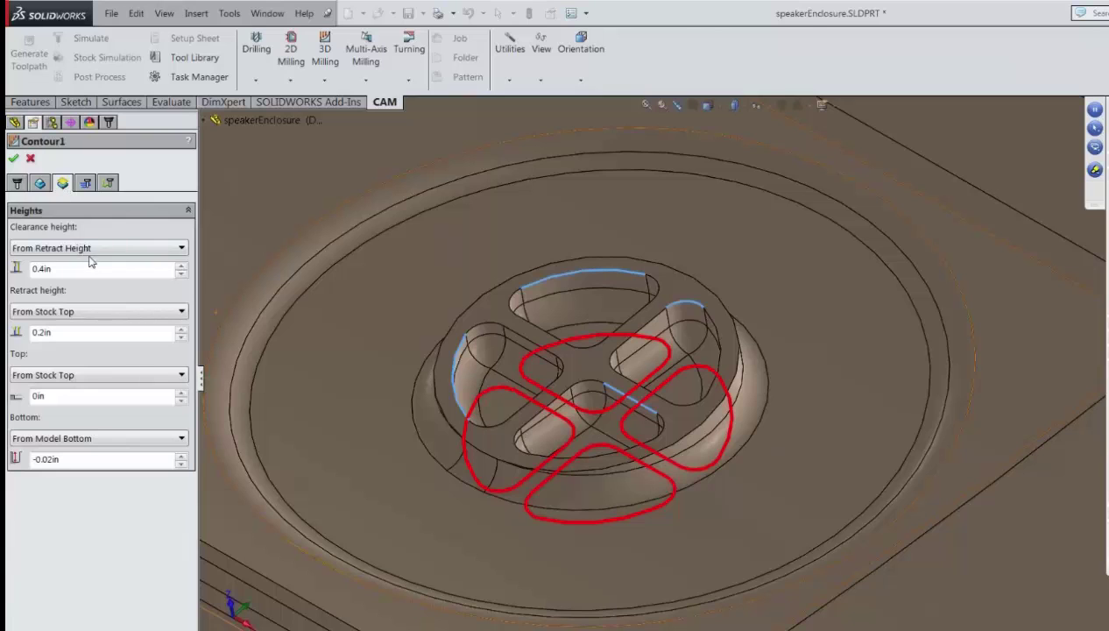
click(84, 377)
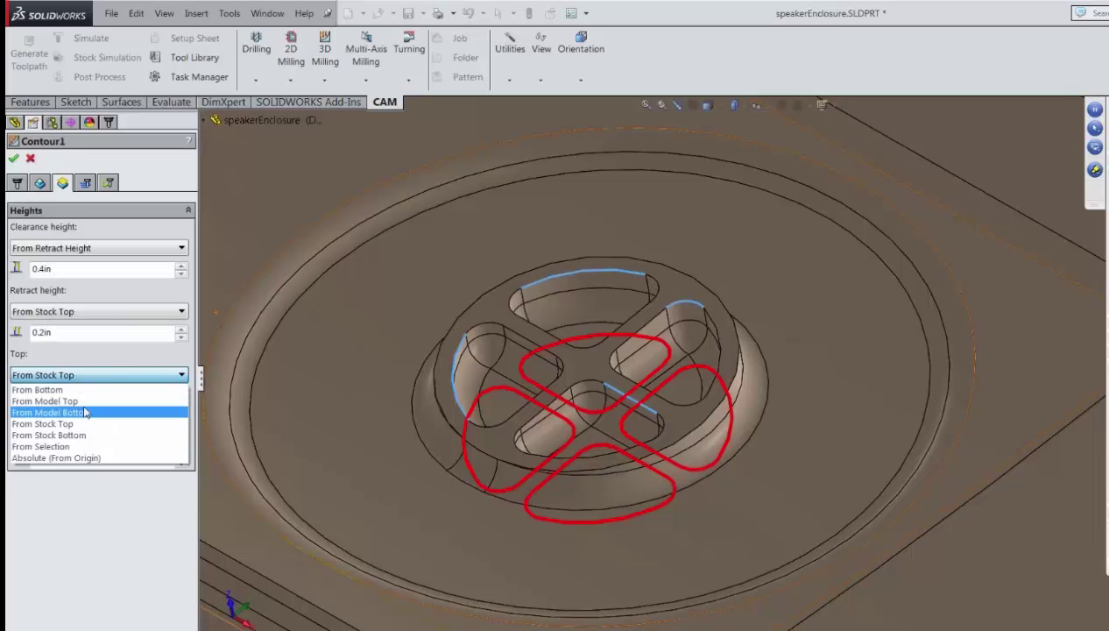
click(85, 413)
click(80, 438)
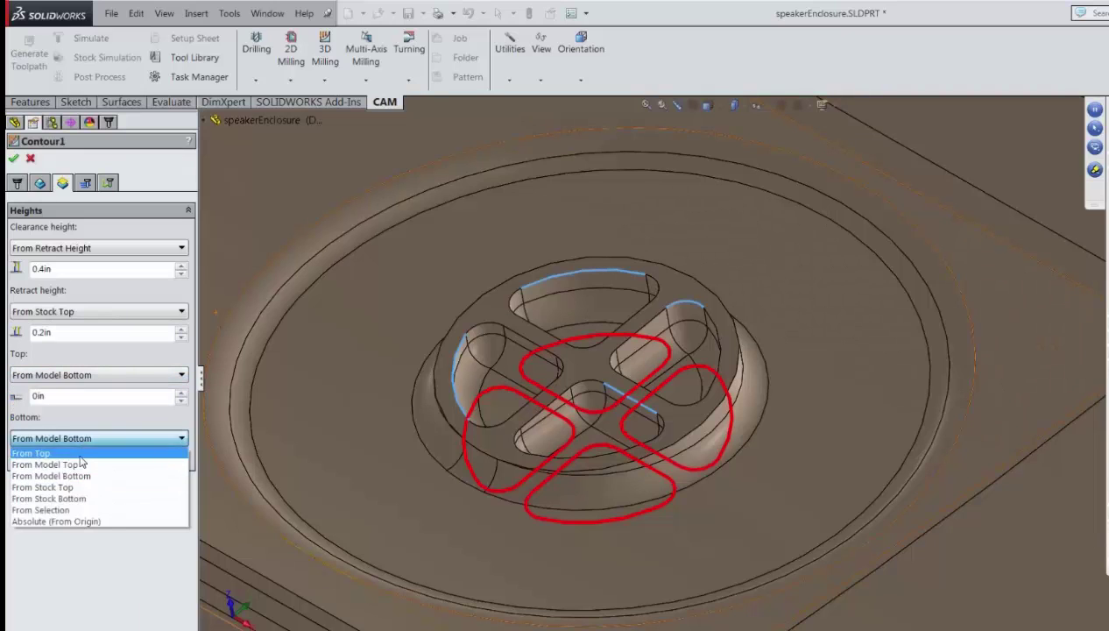
click(77, 475)
drag(72, 459, 31, 459)
text(0)
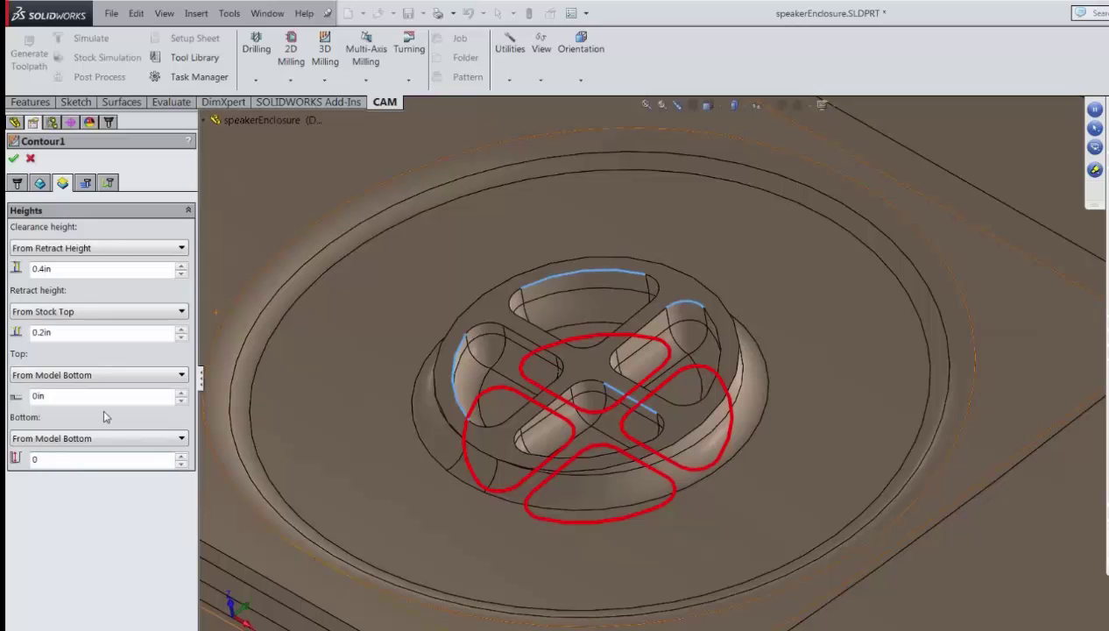
click(85, 183)
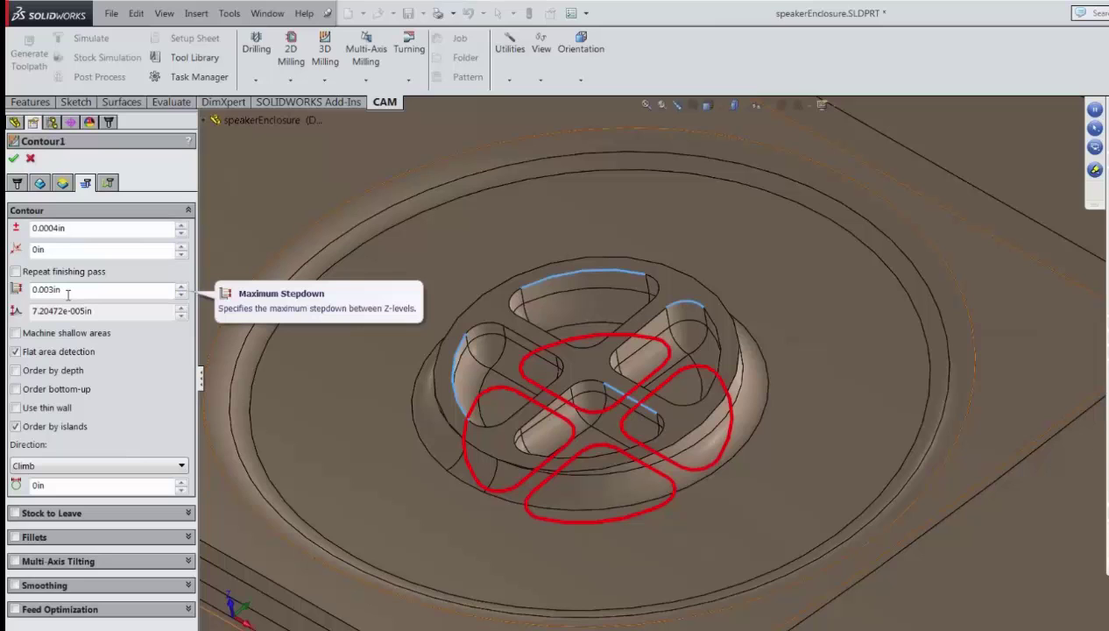
click(13, 158)
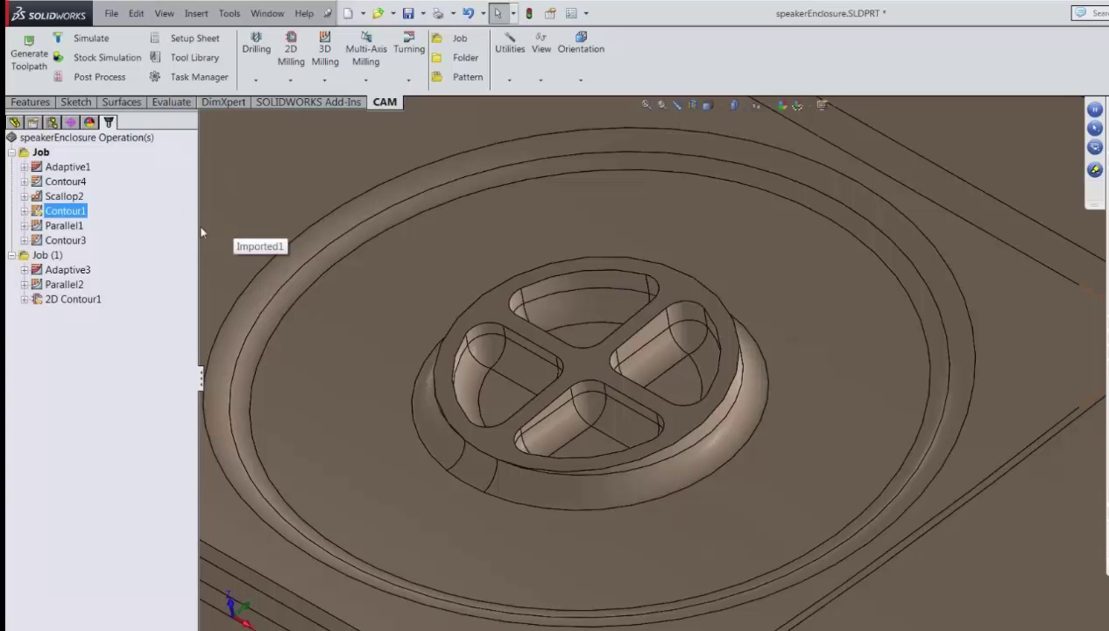
- Reopen Contour1, change its top height to From Model Top and regenerate the toolpath
click(25, 211)
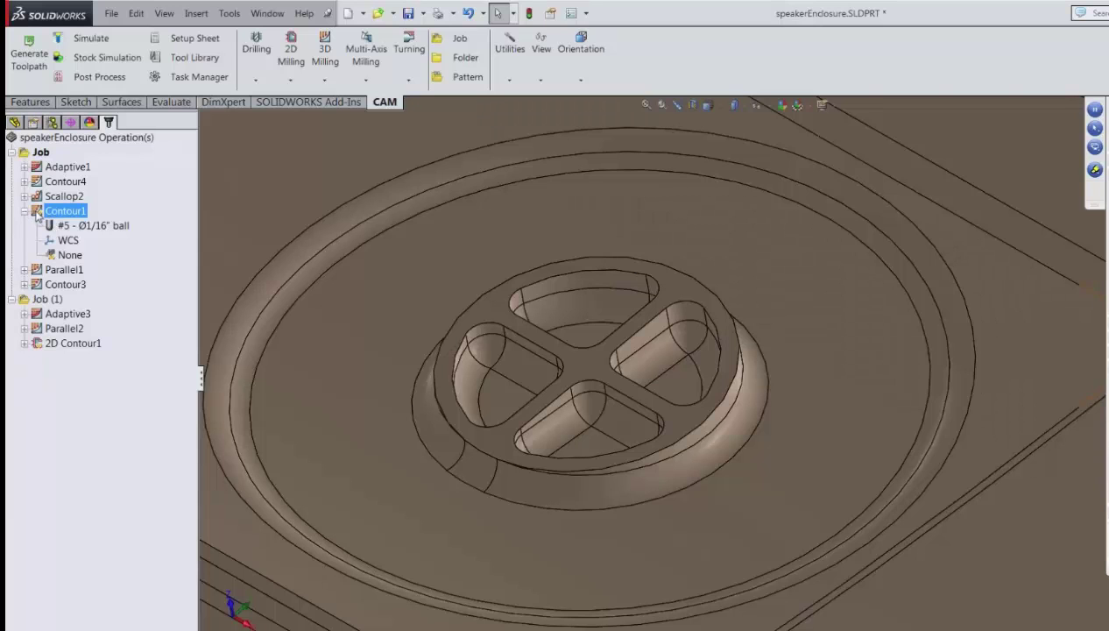
right_click(36, 214)
click(61, 219)
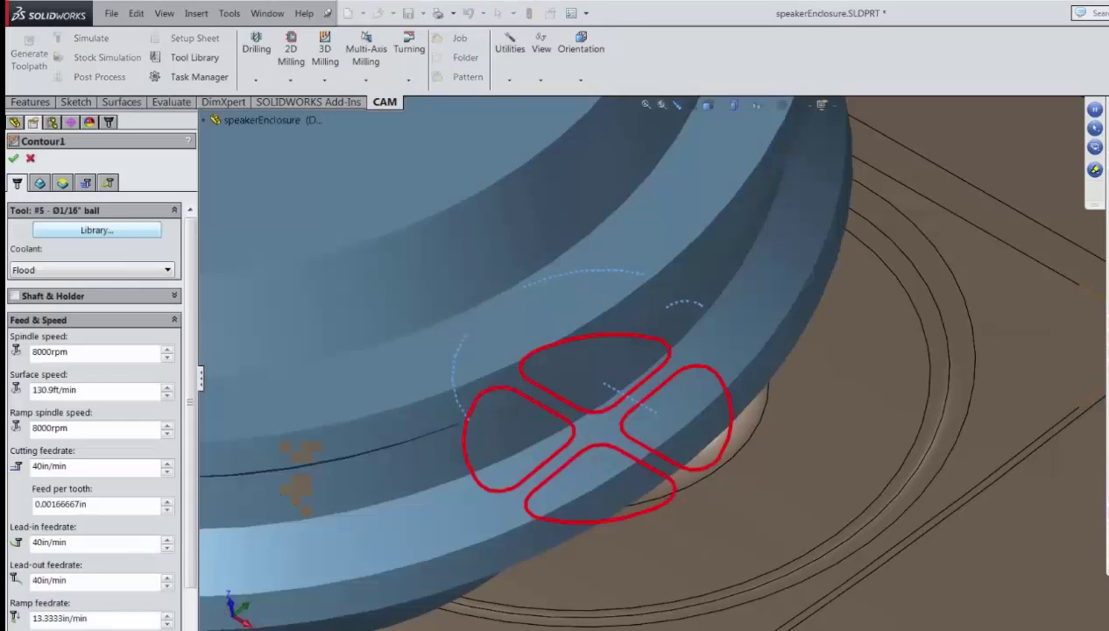
click(63, 186)
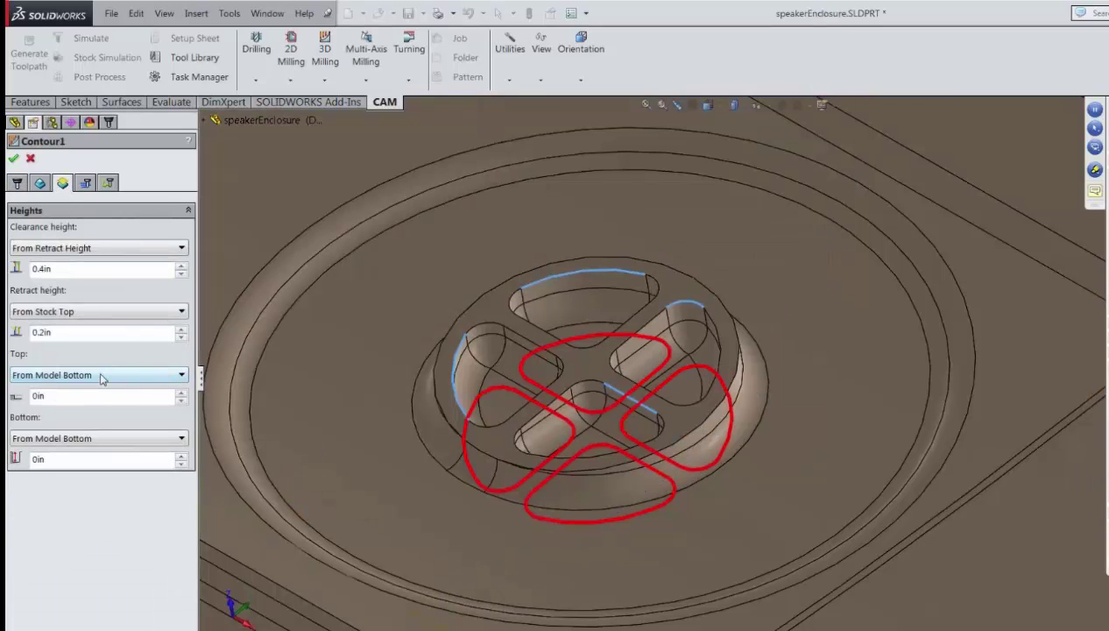
mouse_move(101, 379)
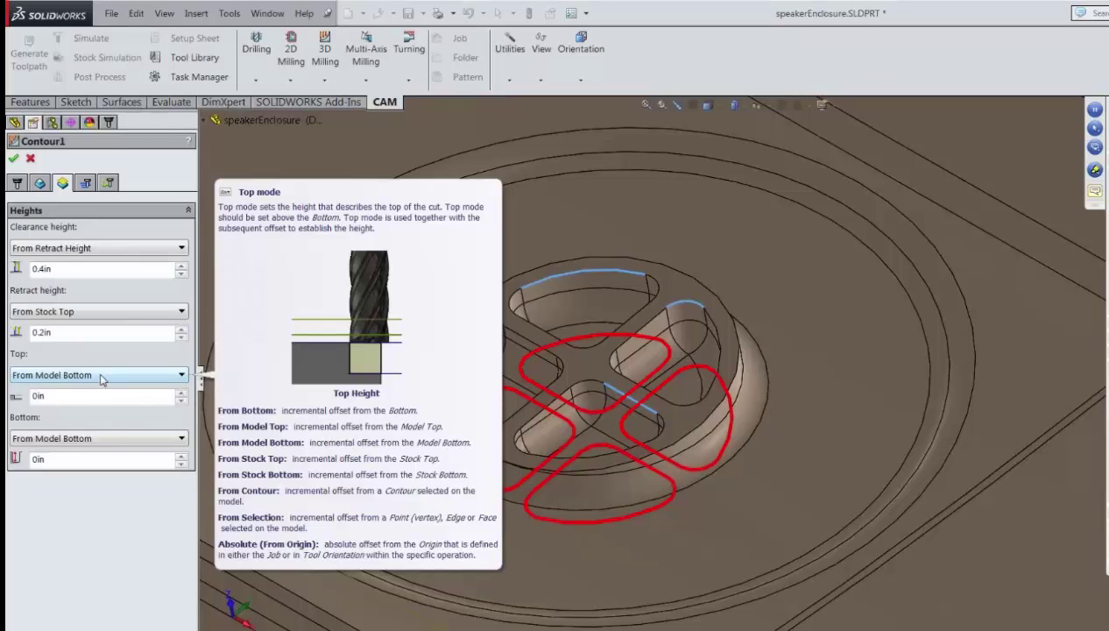
click(101, 375)
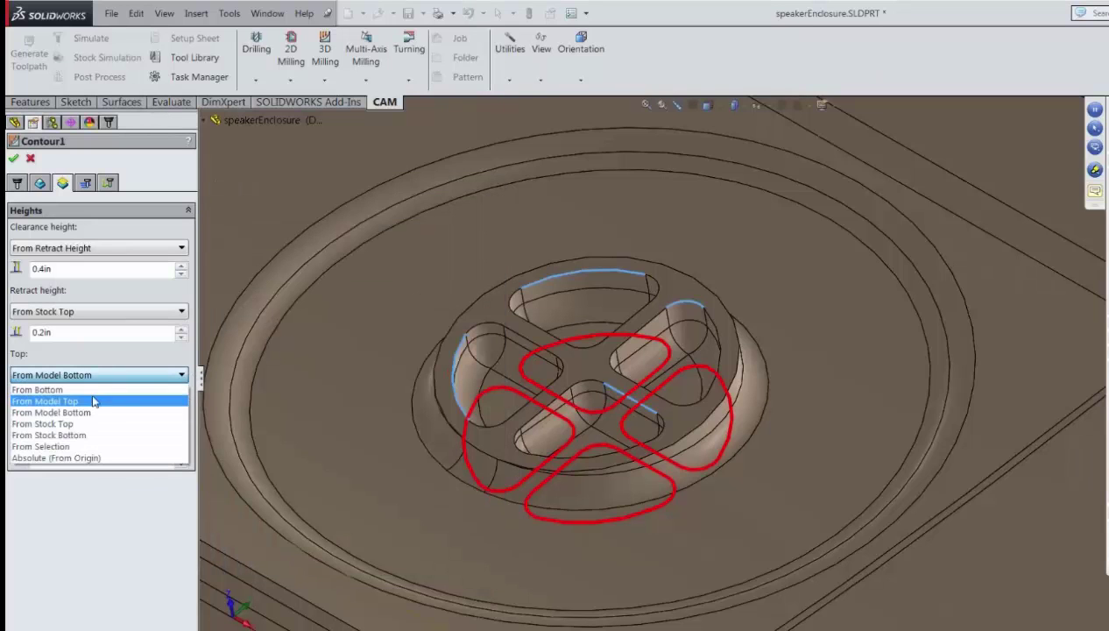
click(90, 401)
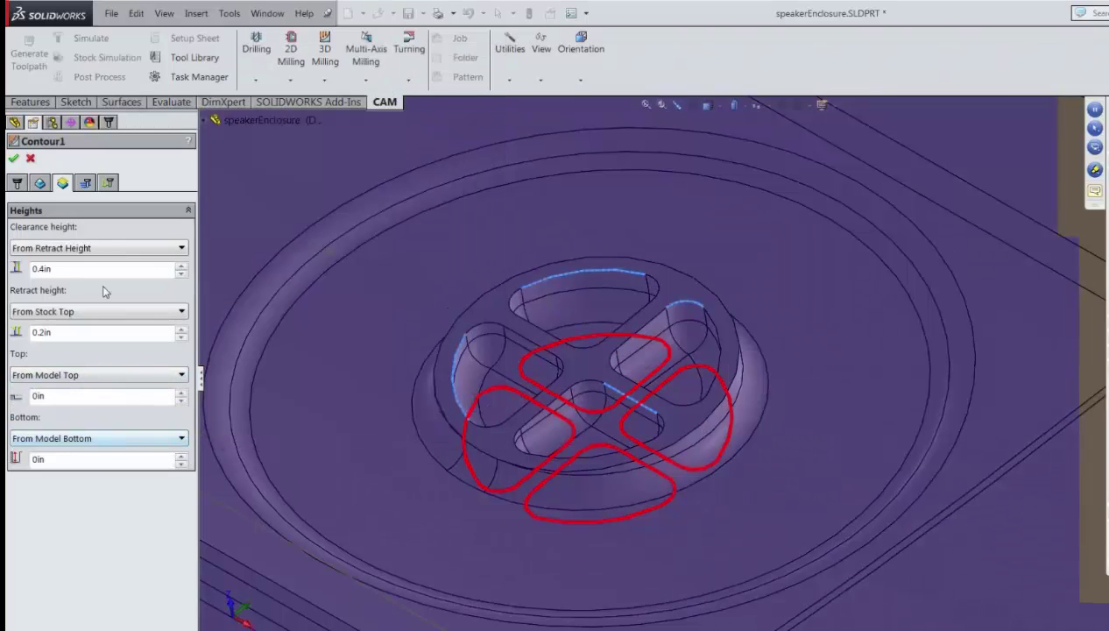
click(13, 159)
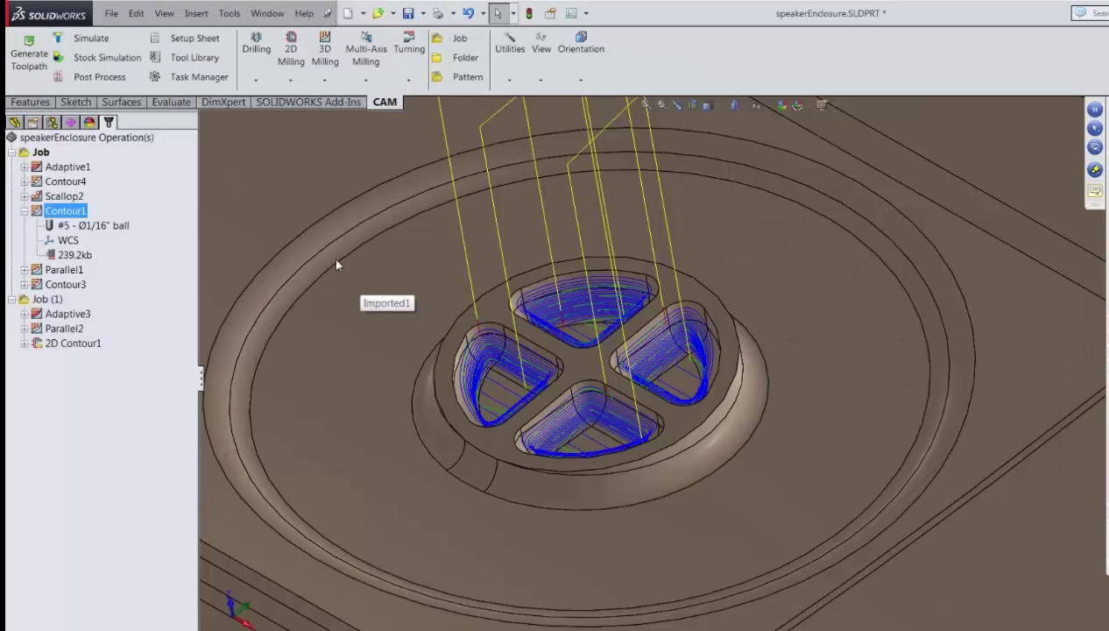
- Check Contour1's generation log confirming success in 1.9s, then close it
right_click(37, 215)
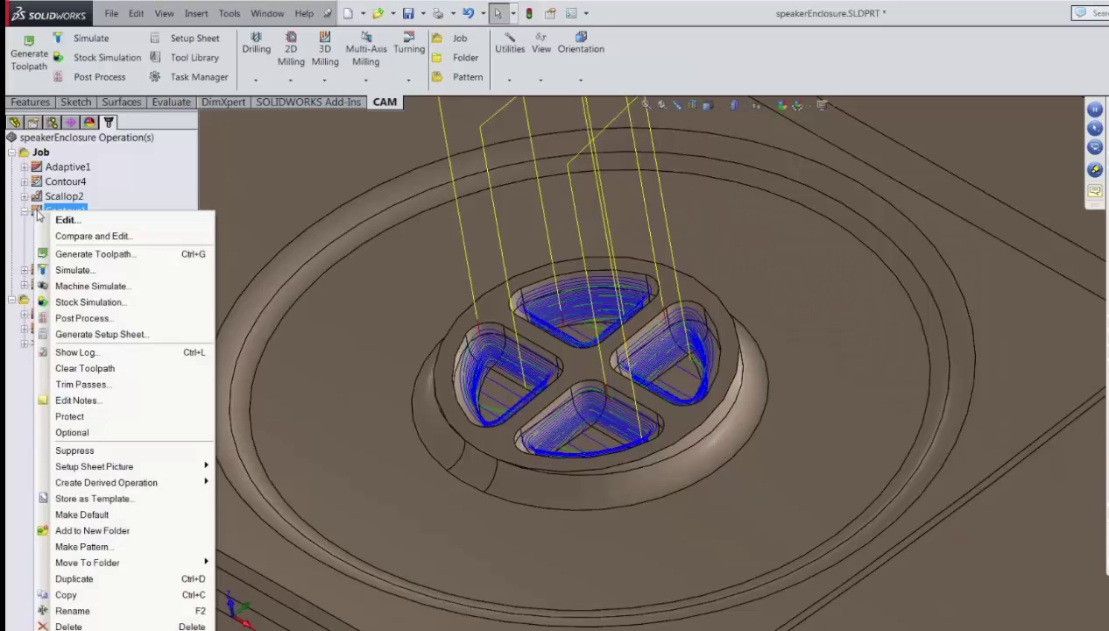
click(65, 351)
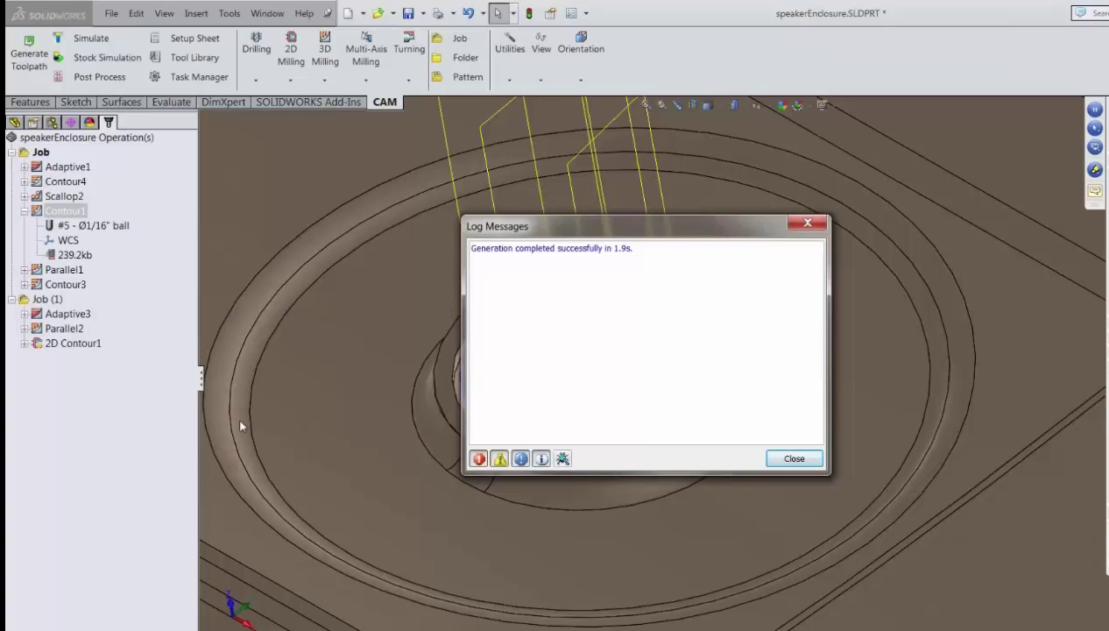
click(795, 459)
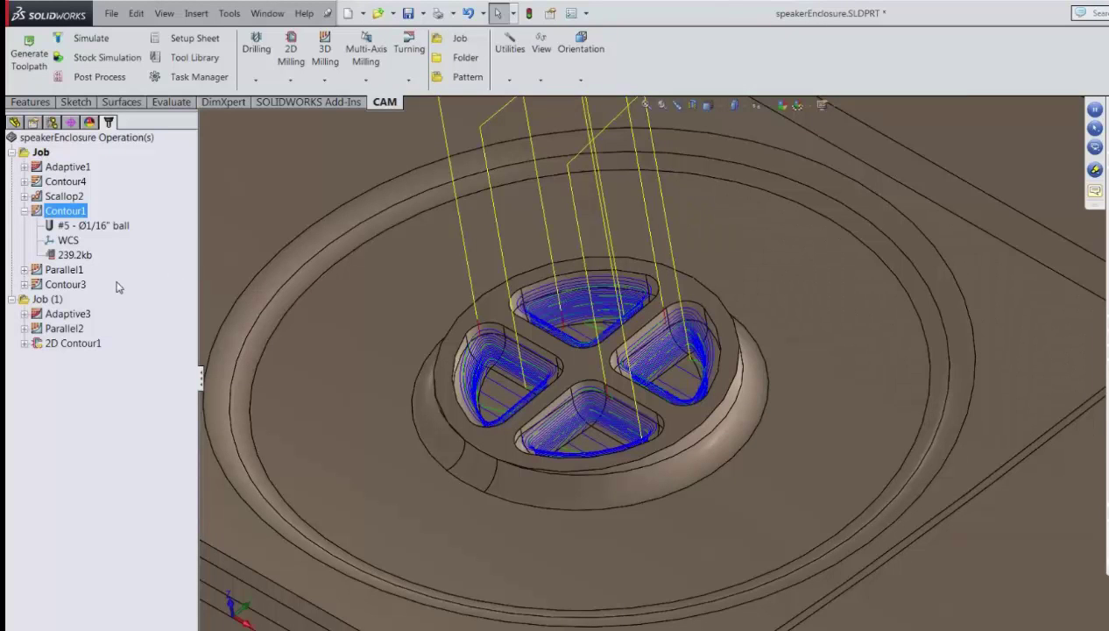
- Compare Contour1 and Contour3 in Compare and Edit, inspecting Contour3's Fine Stepdown value
ctrl+click(41, 284)
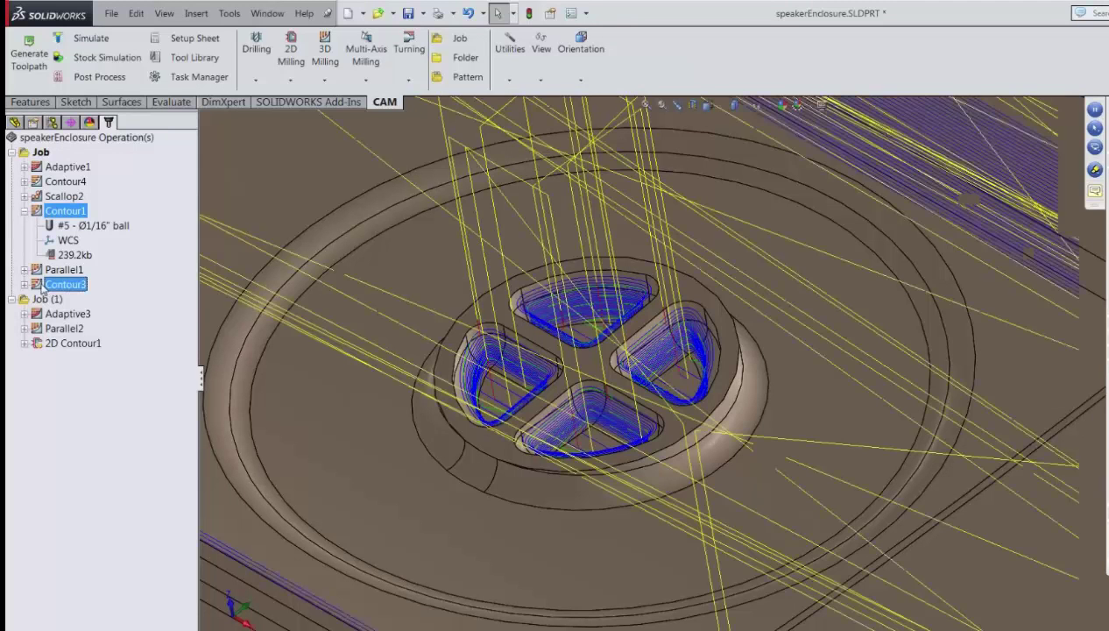
right_click(38, 212)
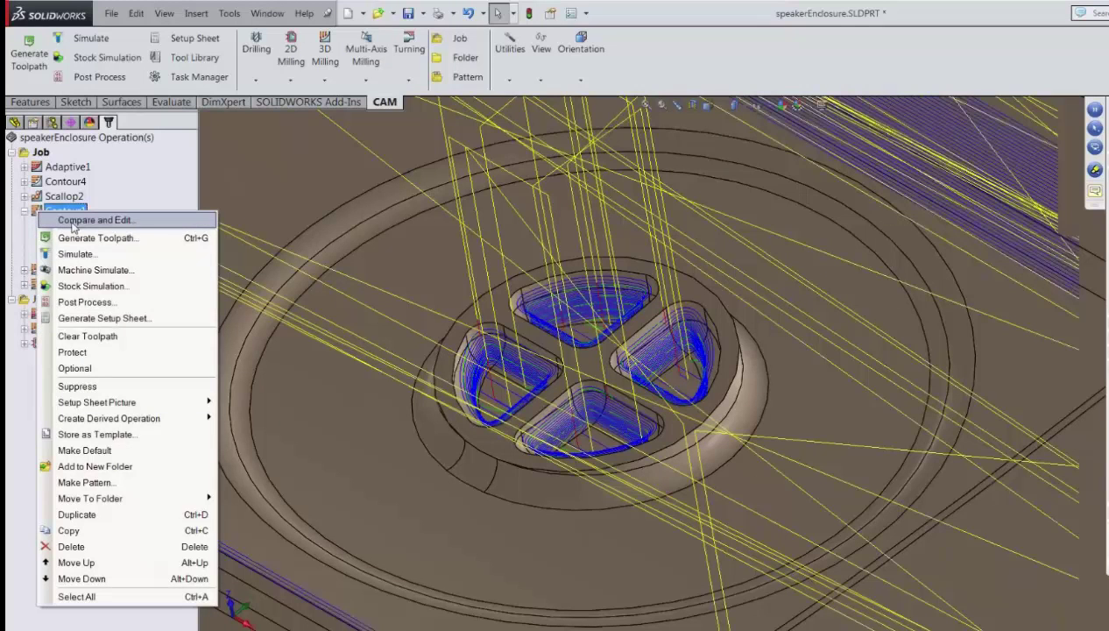
click(72, 222)
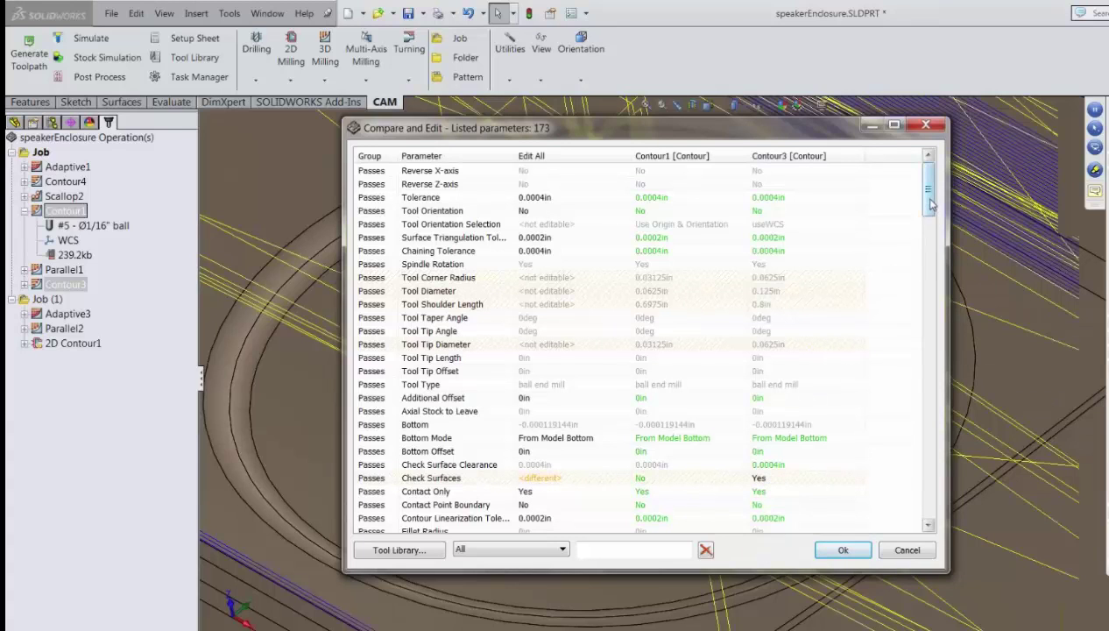
drag(930, 204, 939, 238)
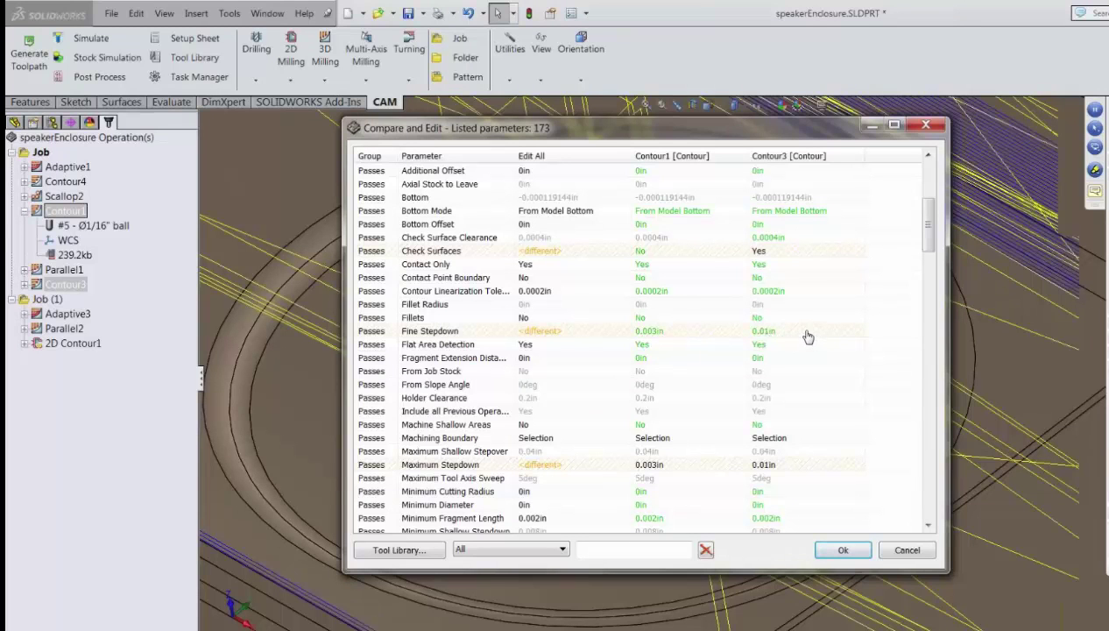
double_click(808, 337)
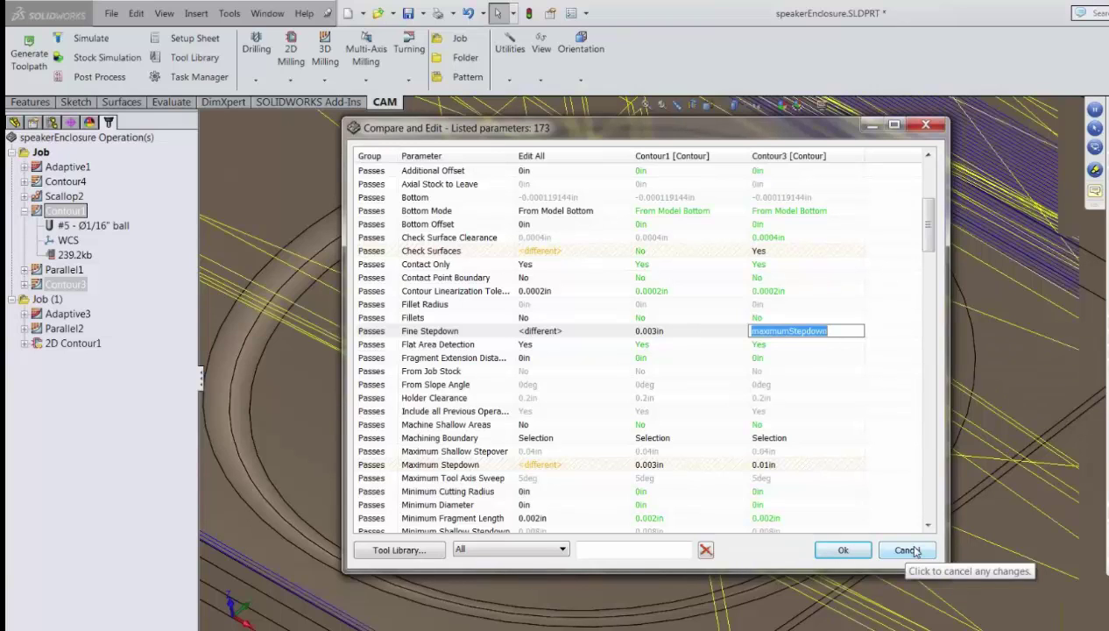
drag(927, 238, 946, 332)
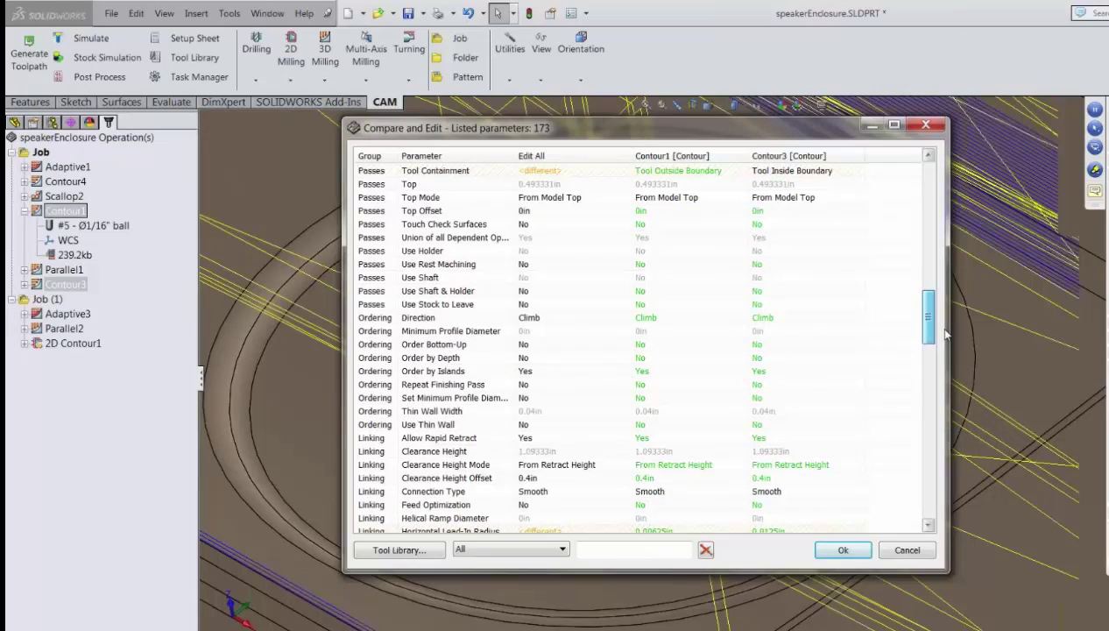
- Filter the comparison to 'coolant' and pick Air for both Contour1 and Contour3
drag(946, 333, 945, 333)
click(638, 548)
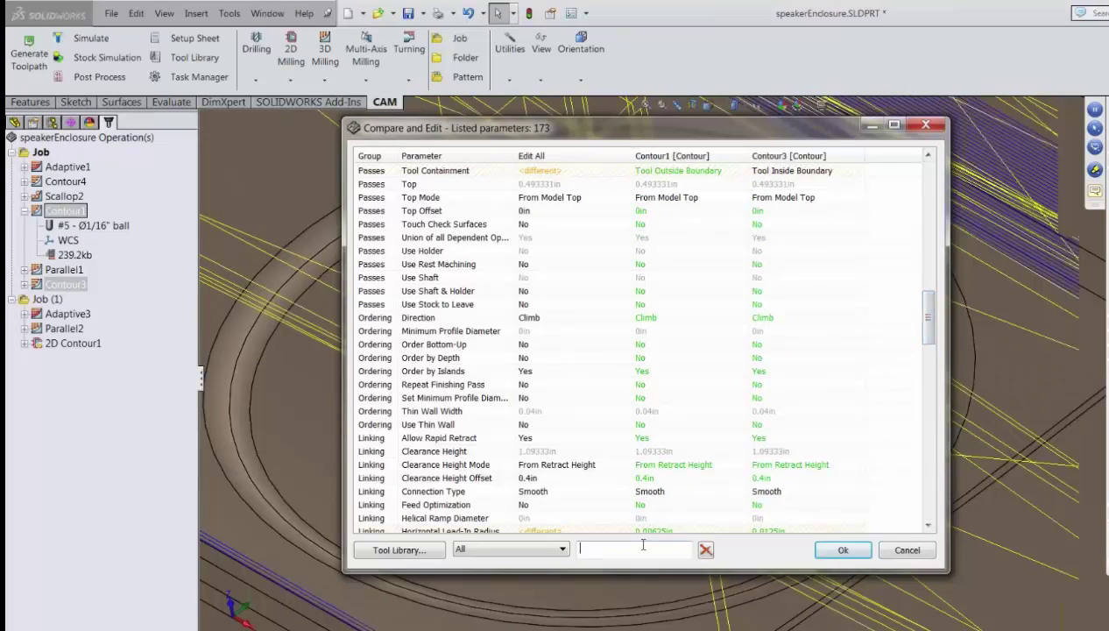
text(cool)
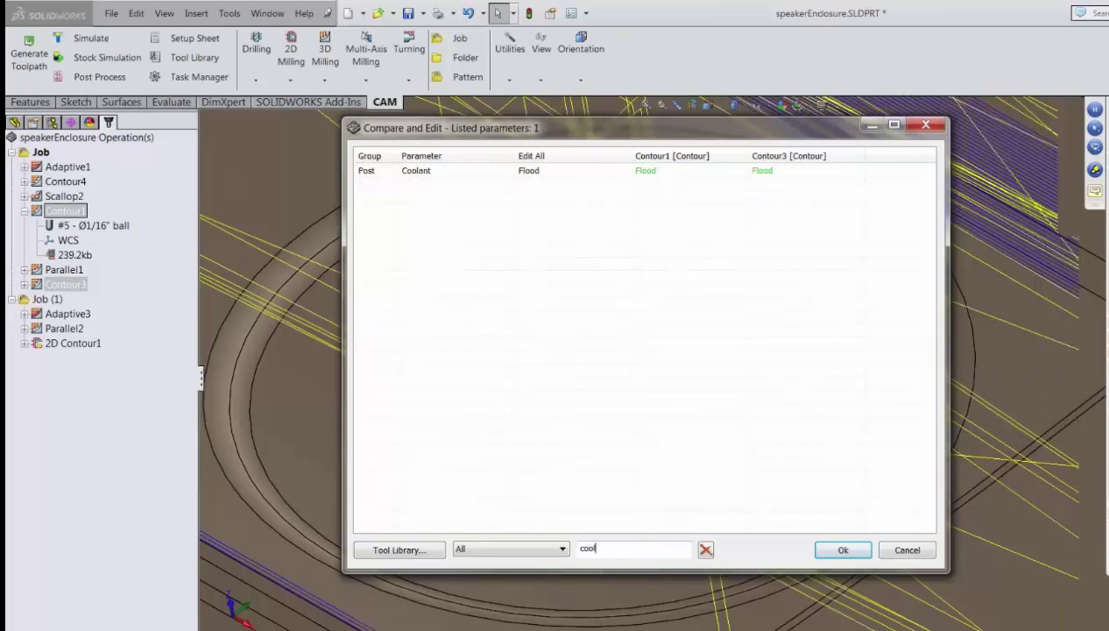
text(ant)
click(645, 173)
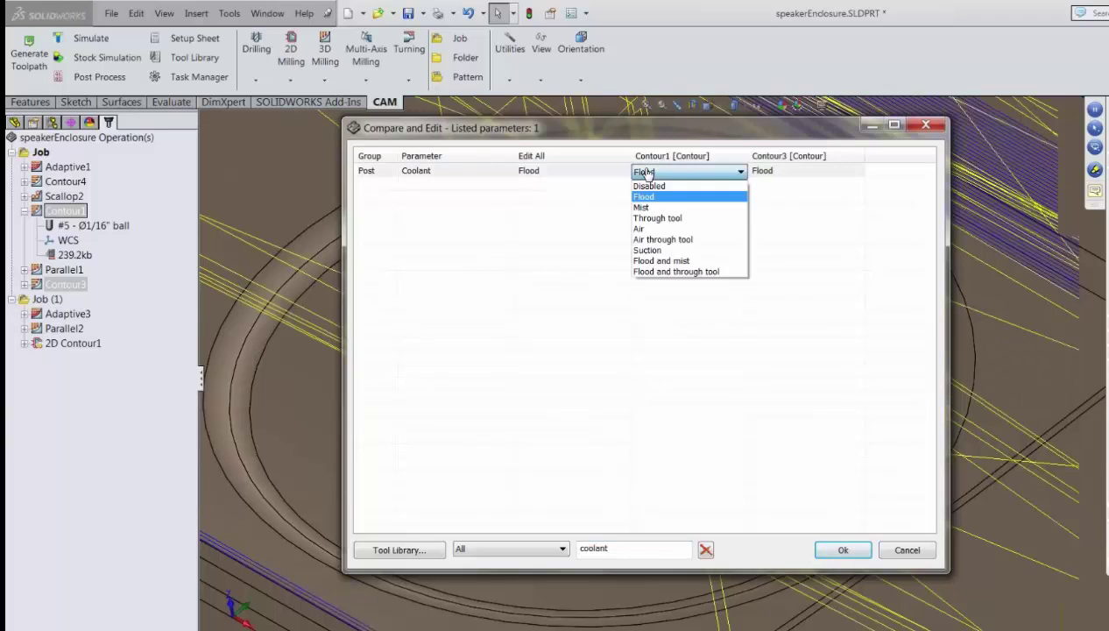
click(676, 230)
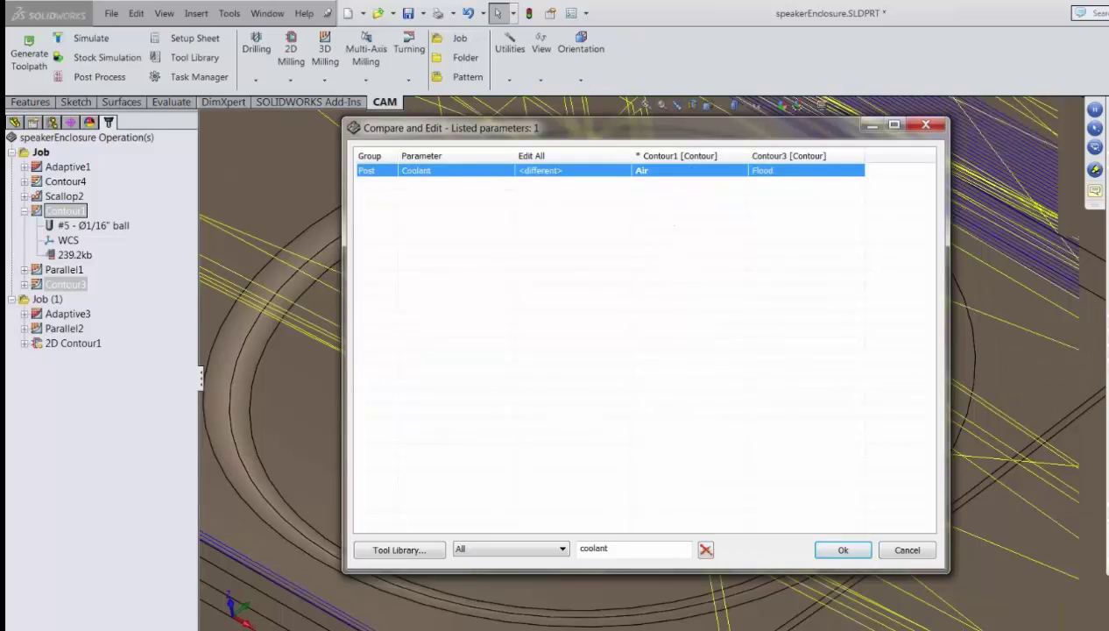
click(802, 179)
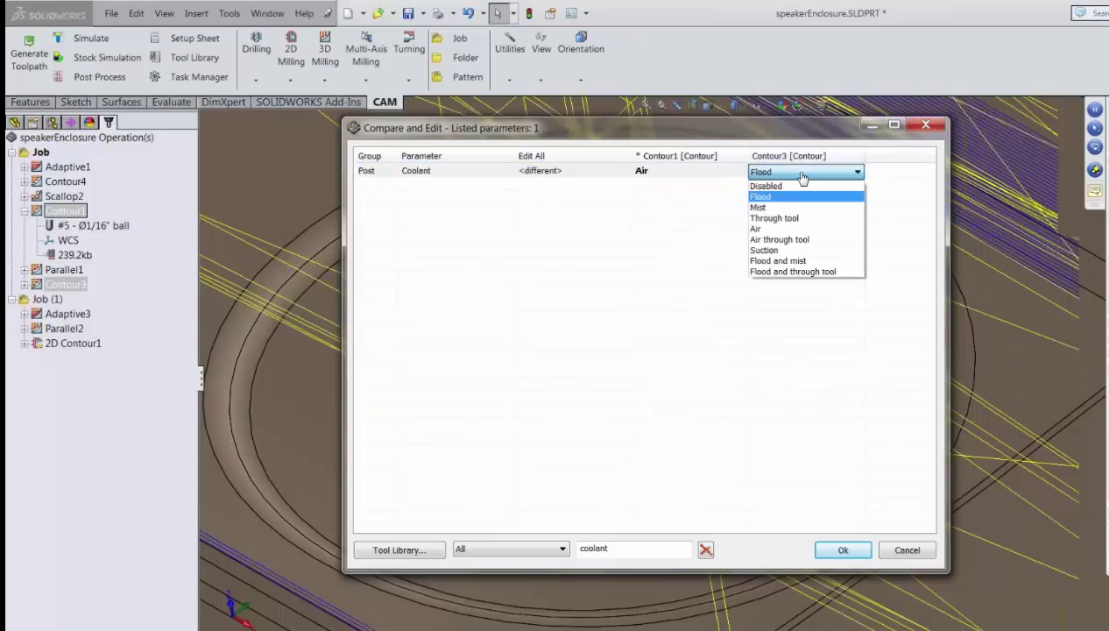
click(783, 230)
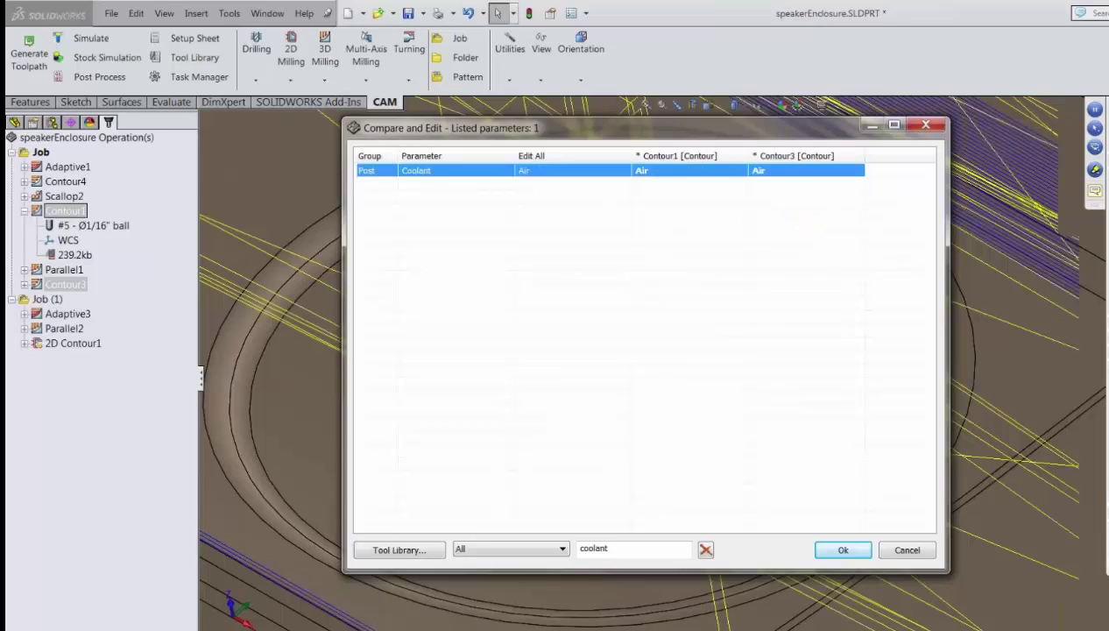
- Review the shared coolant choices for both contours, then cancel the dialog without applying changes
click(805, 176)
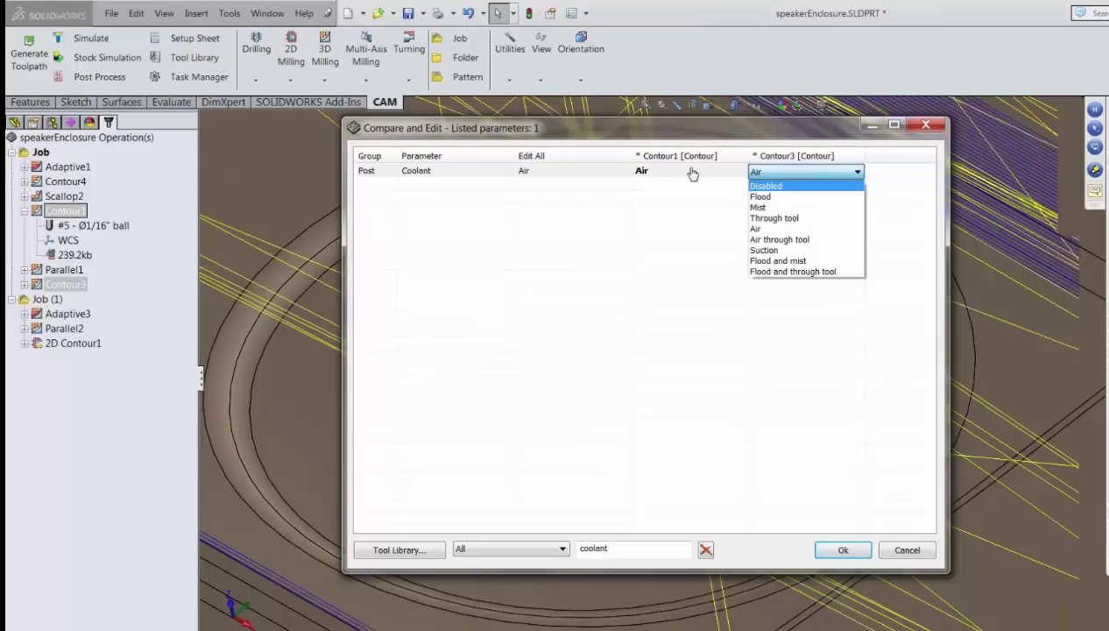
click(537, 174)
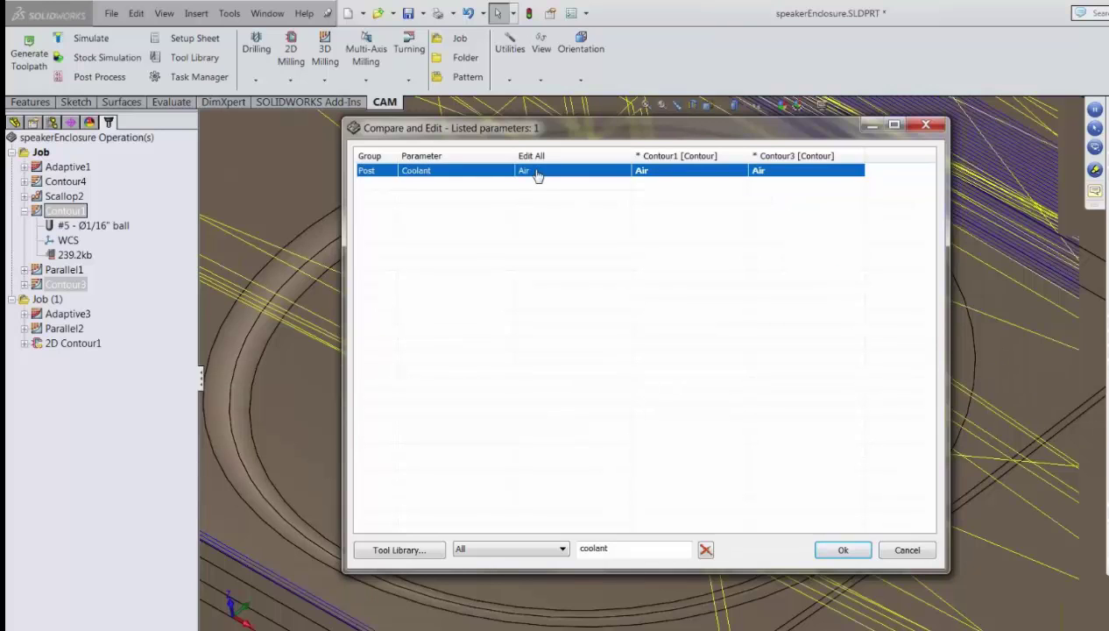
click(537, 174)
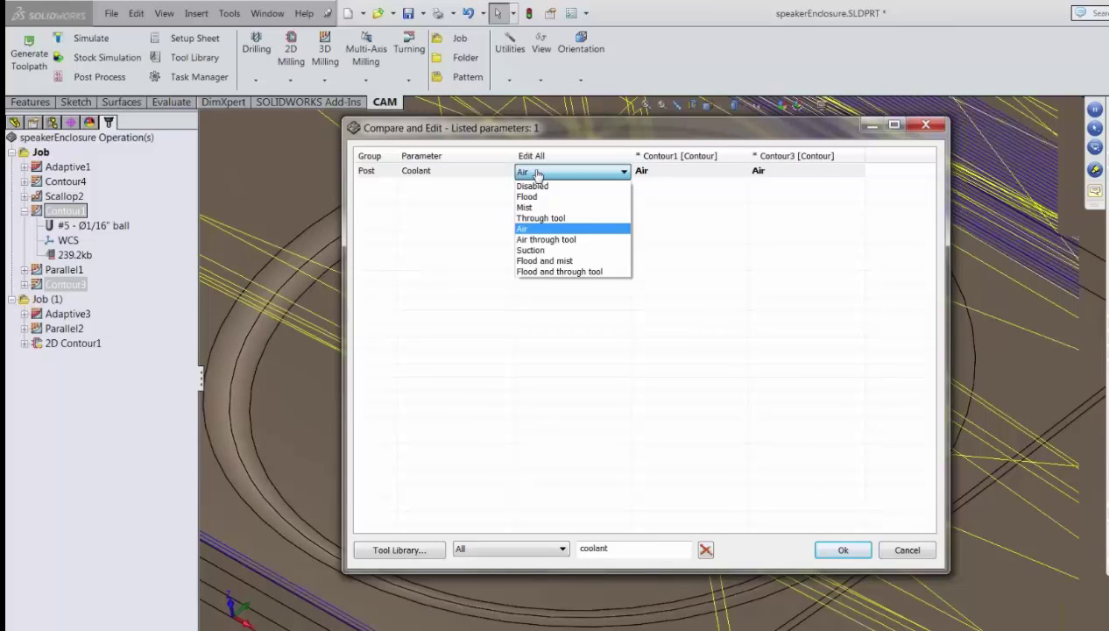
click(911, 555)
click(910, 554)
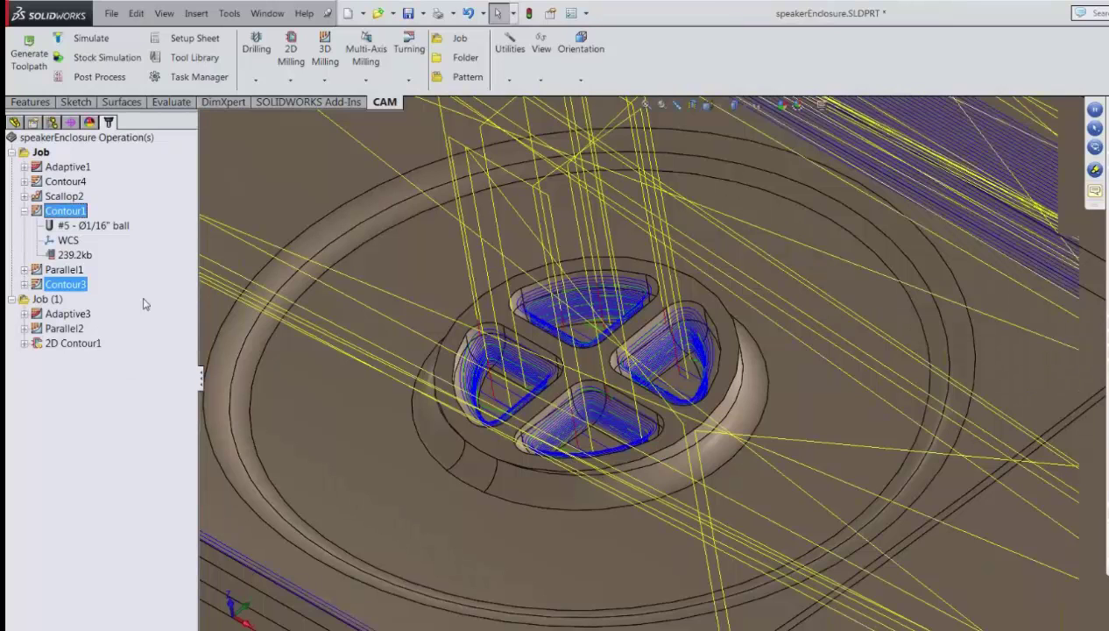
- Switch from Contour1's toolpath to Parallel1's hatched passes and zoom into the pocket floors
click(42, 211)
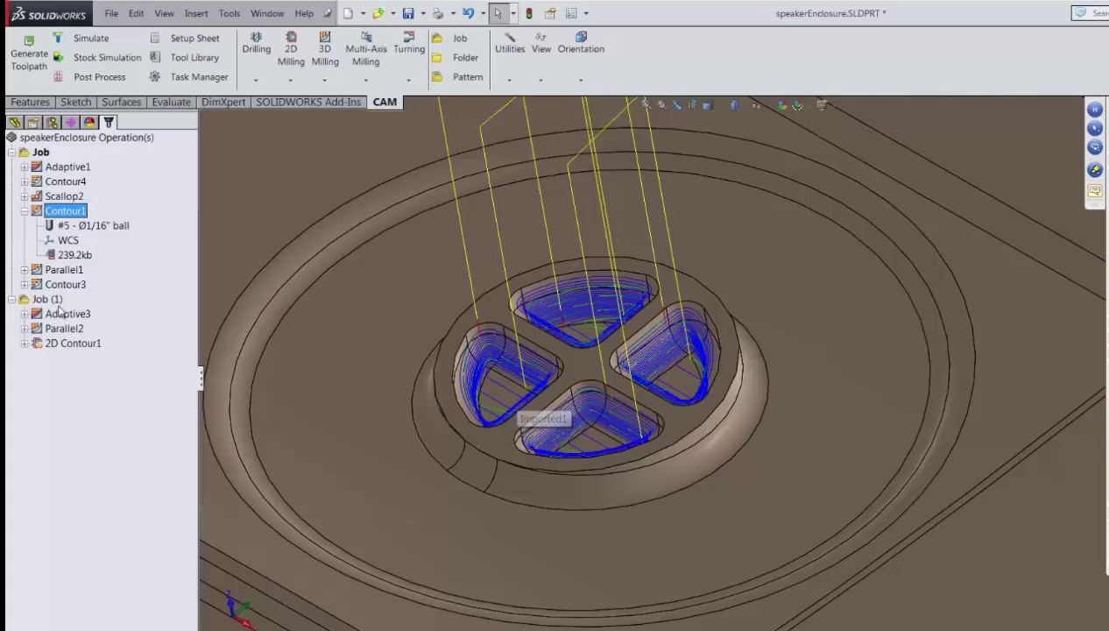
click(42, 269)
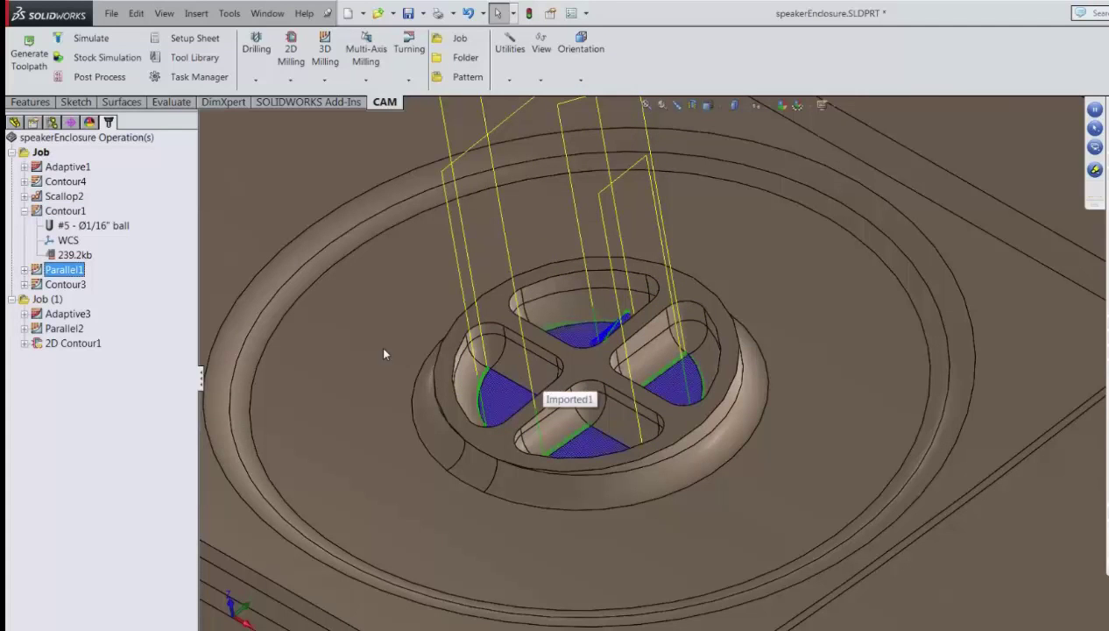
scroll(386, 350, down, 8)
scroll(617, 389, down, 3)
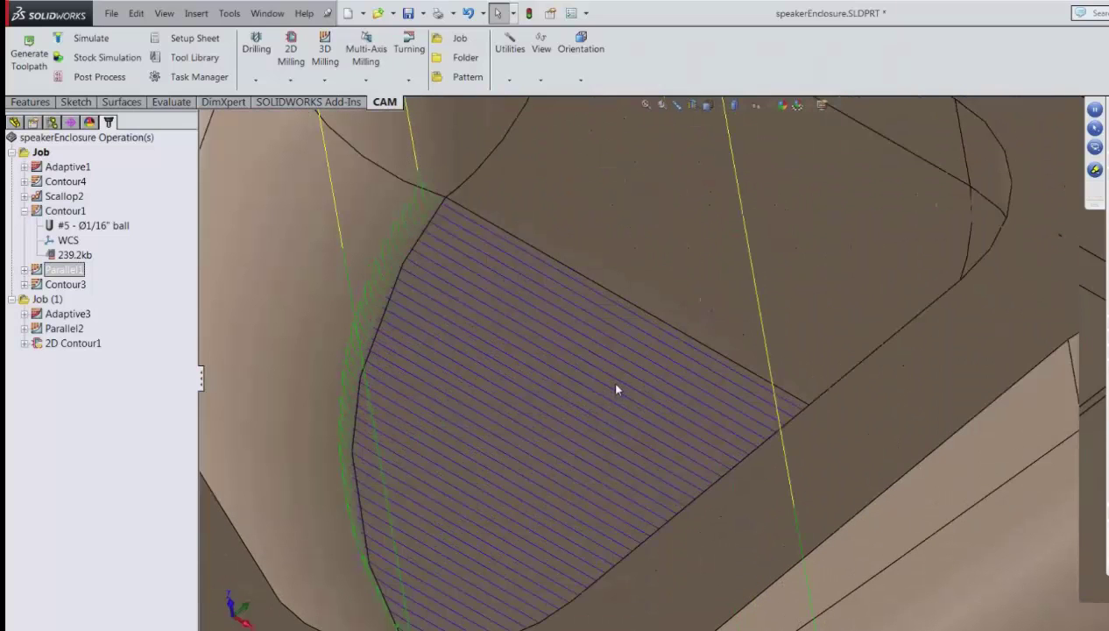
scroll(616, 389, up, 5)
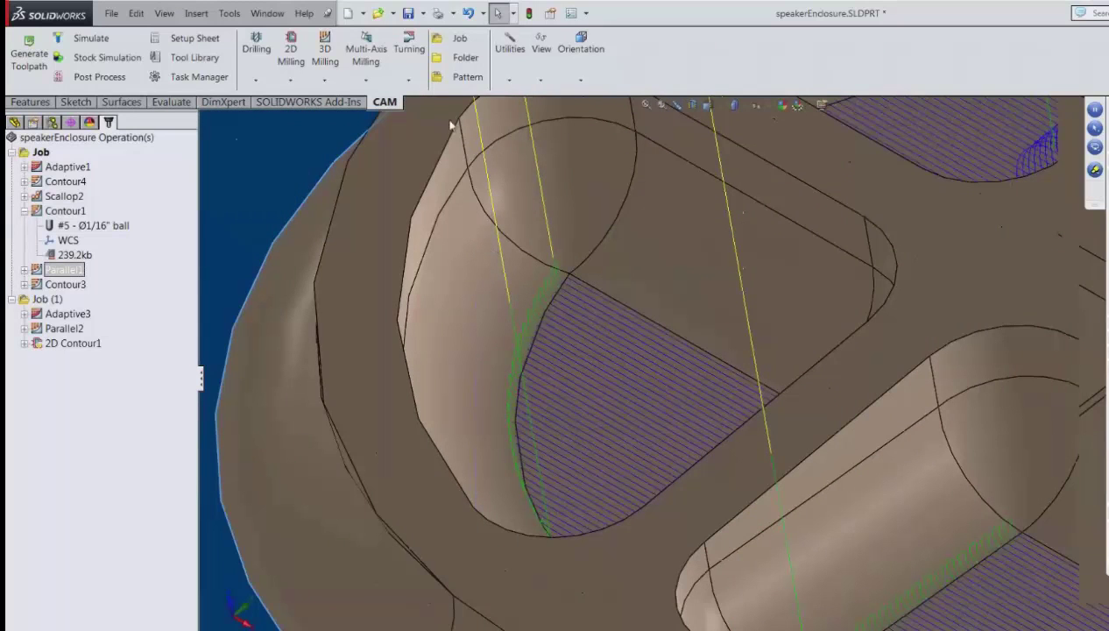
- Look through the 3D Milling strategy list without adding one, then bring up Parallel1's options
click(326, 80)
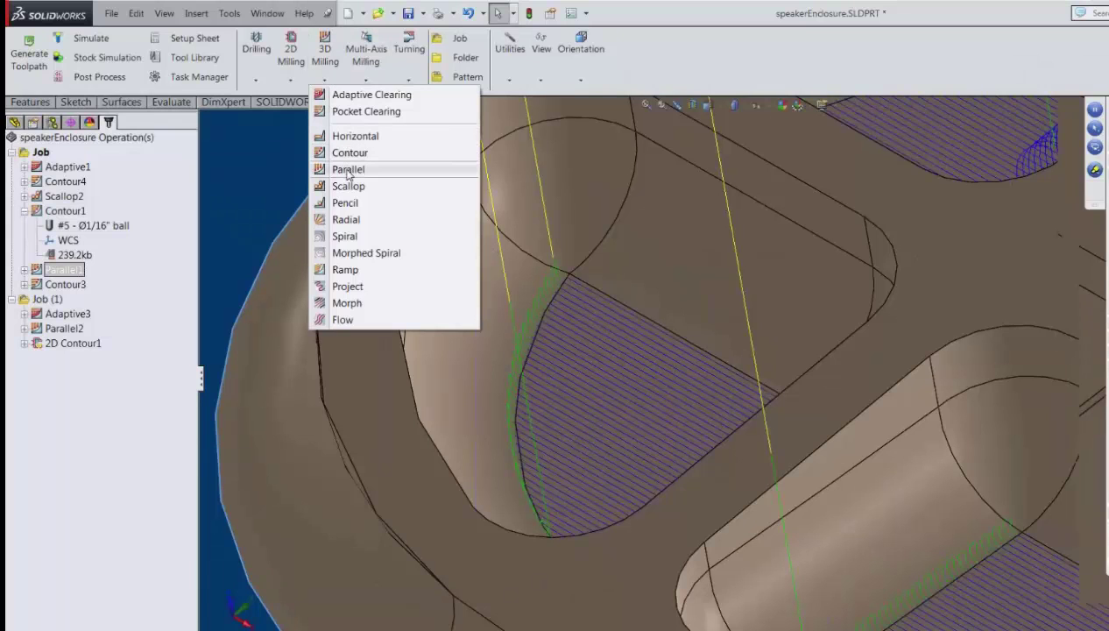
click(60, 269)
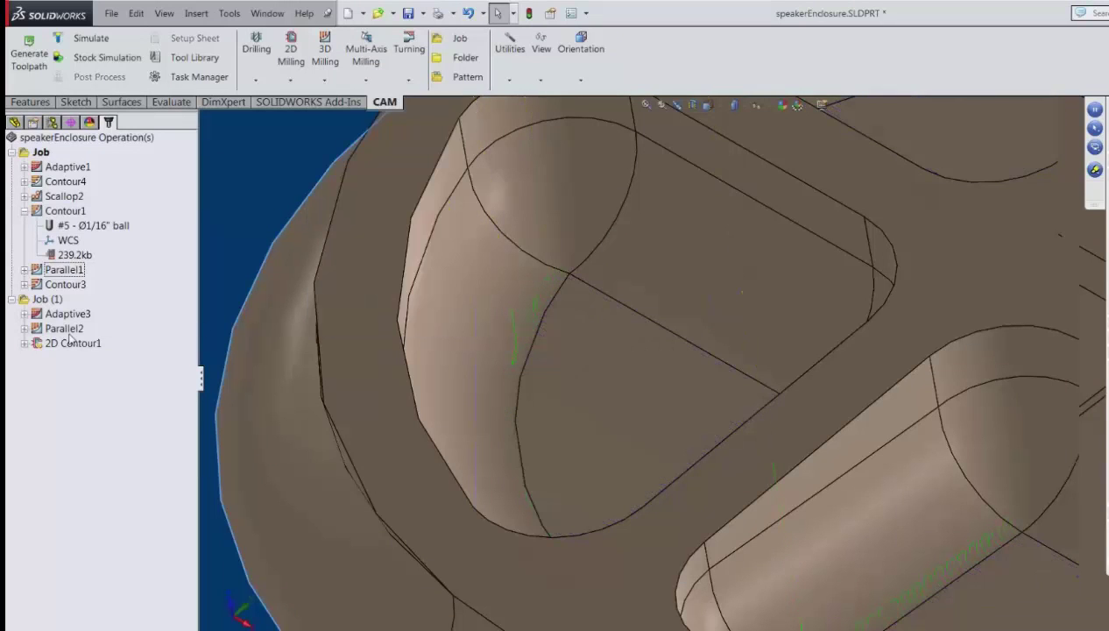
right_click(41, 273)
- Edit Parallel1 and review its Tool, Geometry boundary, Heights and 0.003in-stepover Passes tabs
click(143, 216)
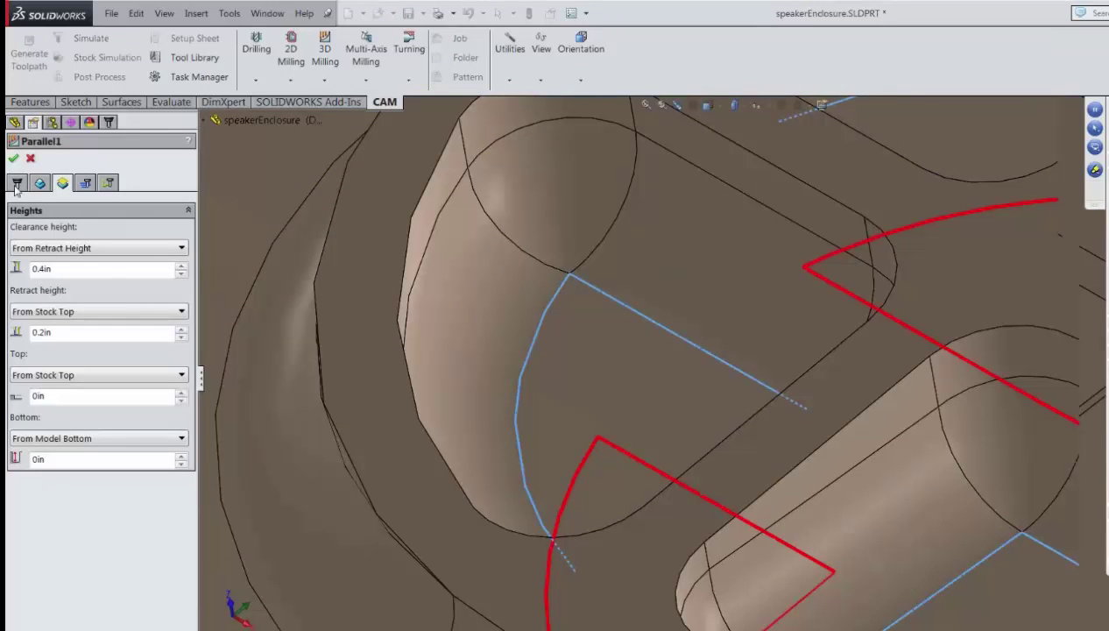
click(17, 184)
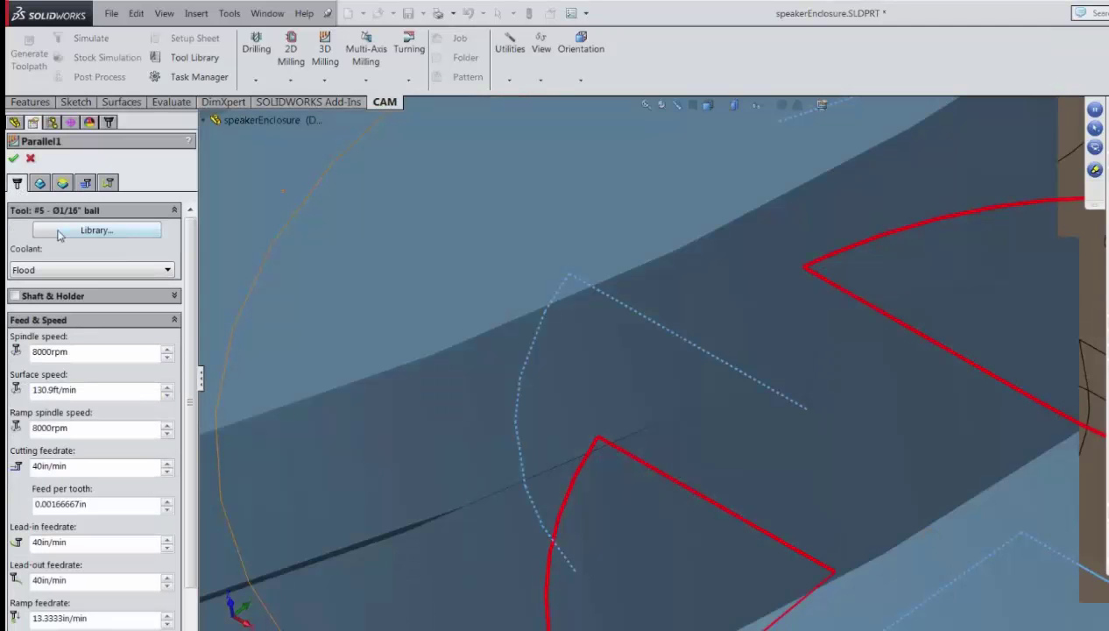
click(40, 184)
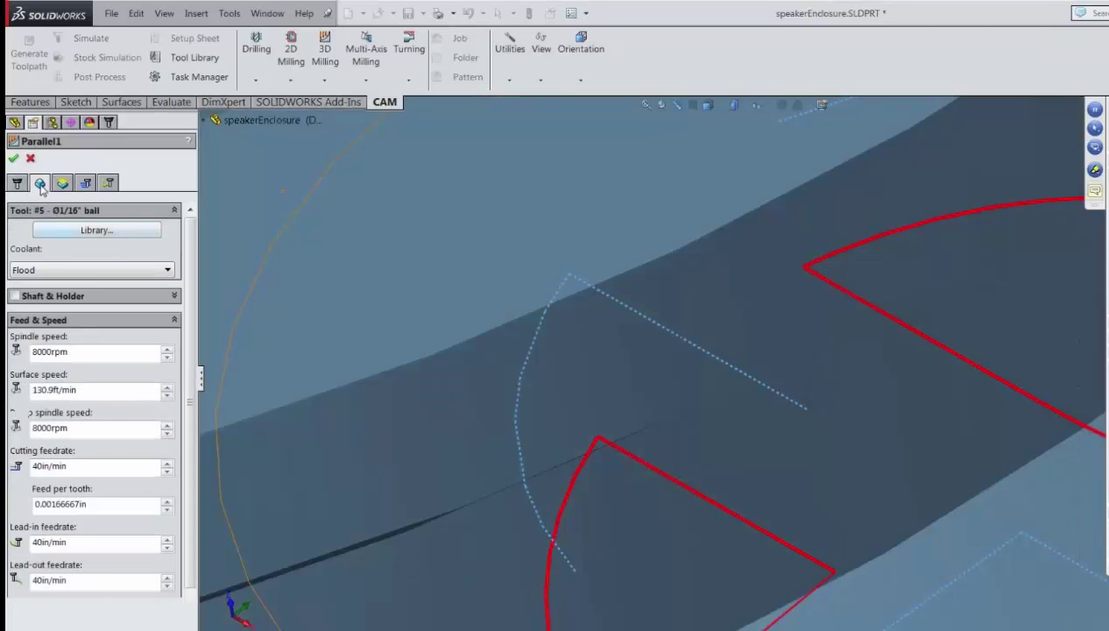
scroll(488, 352, up, 10)
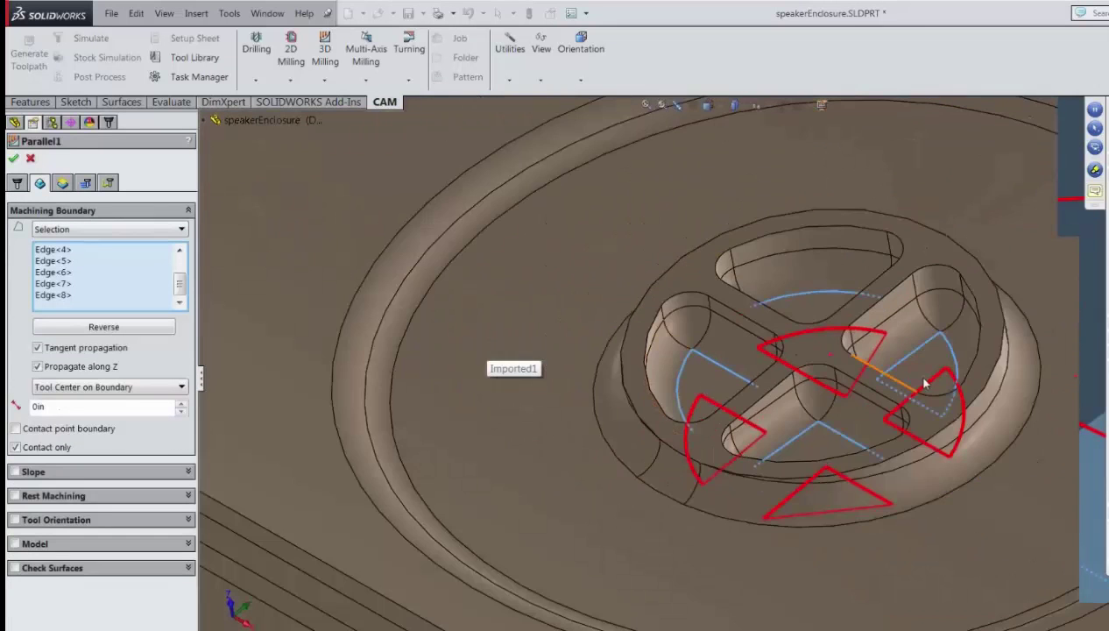
scroll(975, 402, down, 5)
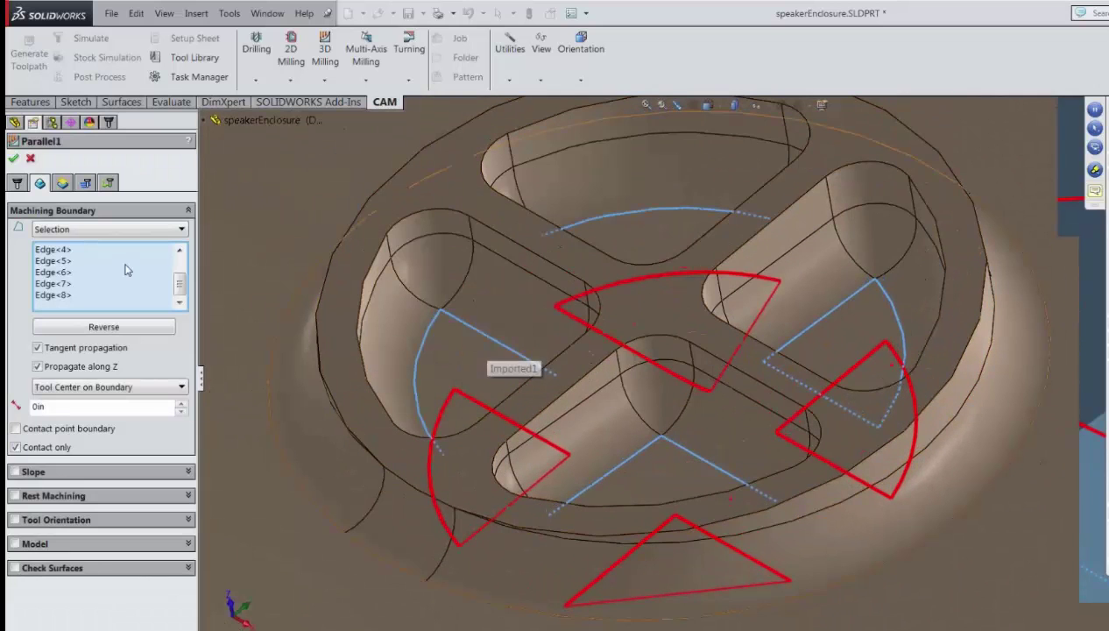
click(62, 183)
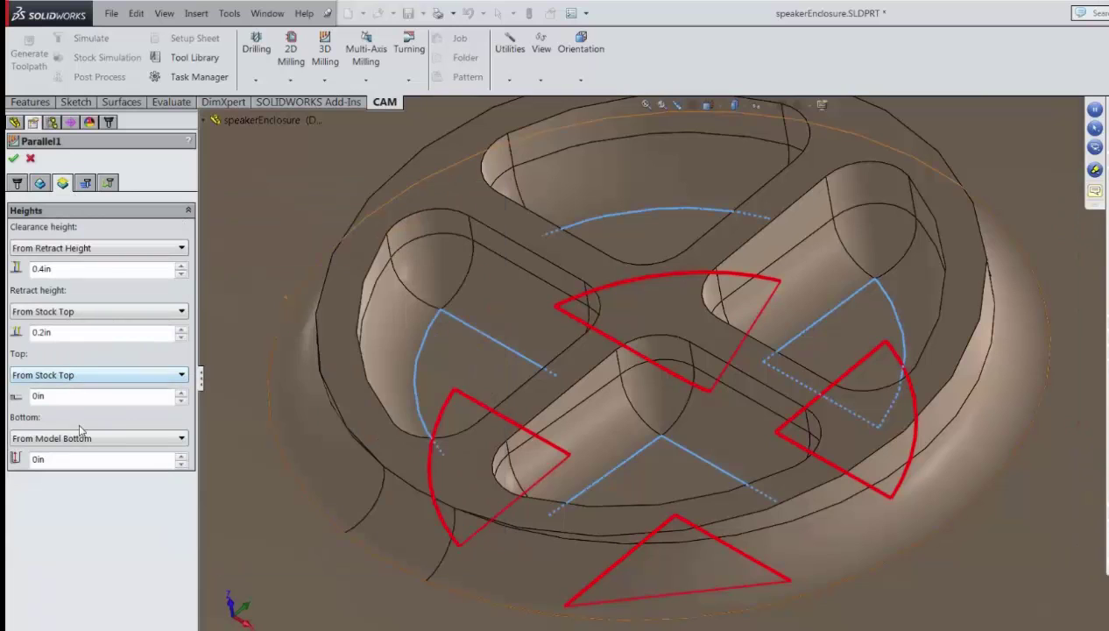
click(86, 183)
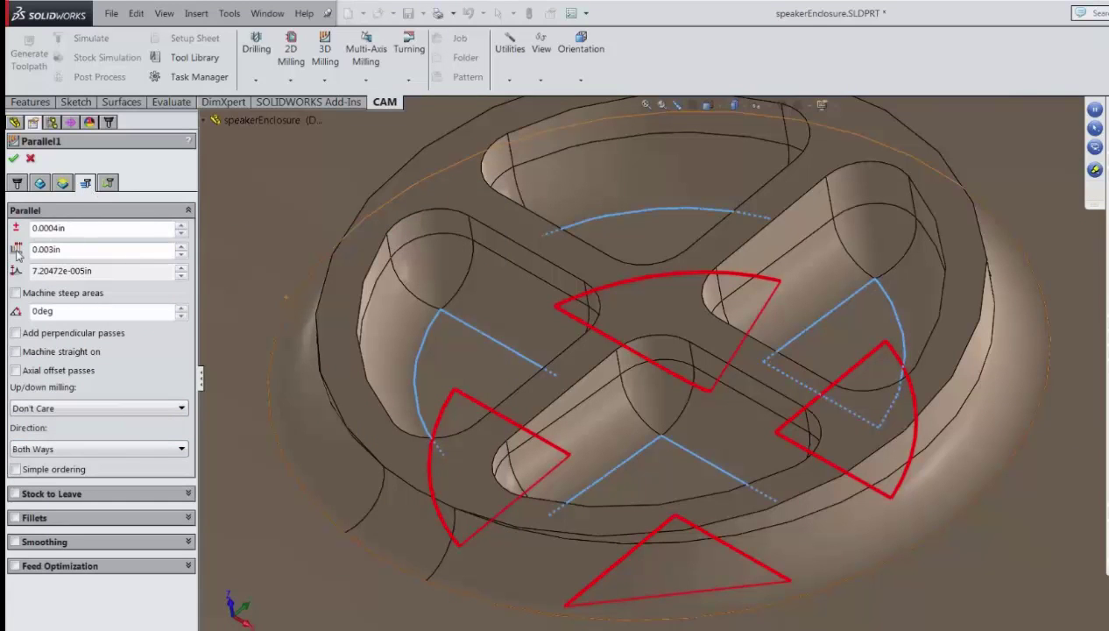
mouse_move(14, 254)
- Accept Parallel1's settings, briefly show Contour3's toolpaths, then clear the selection to hide them
click(13, 159)
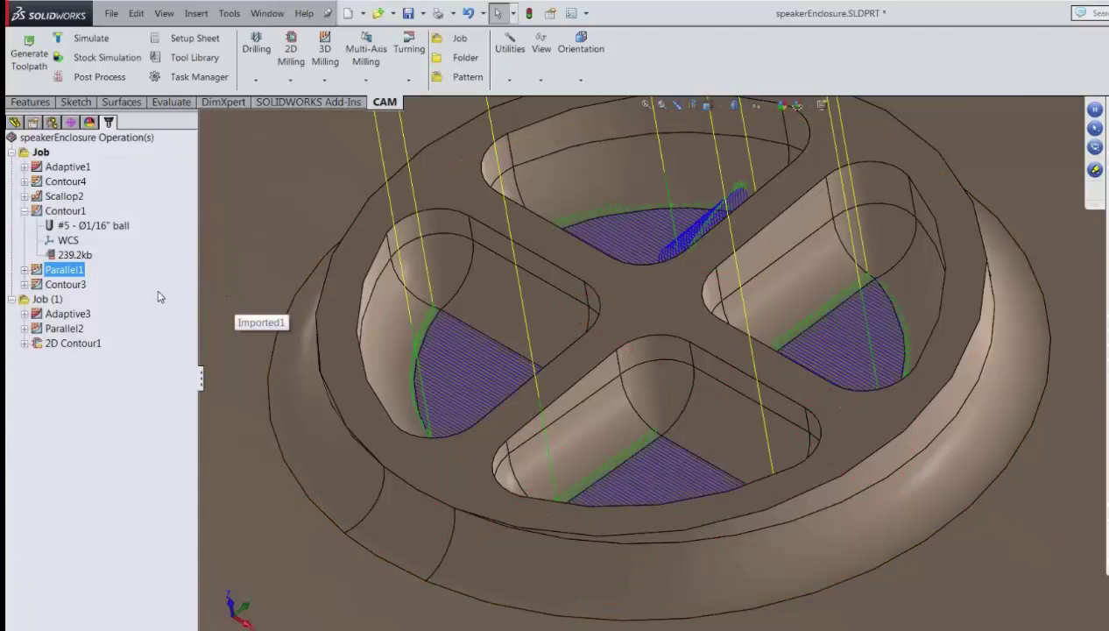
click(41, 287)
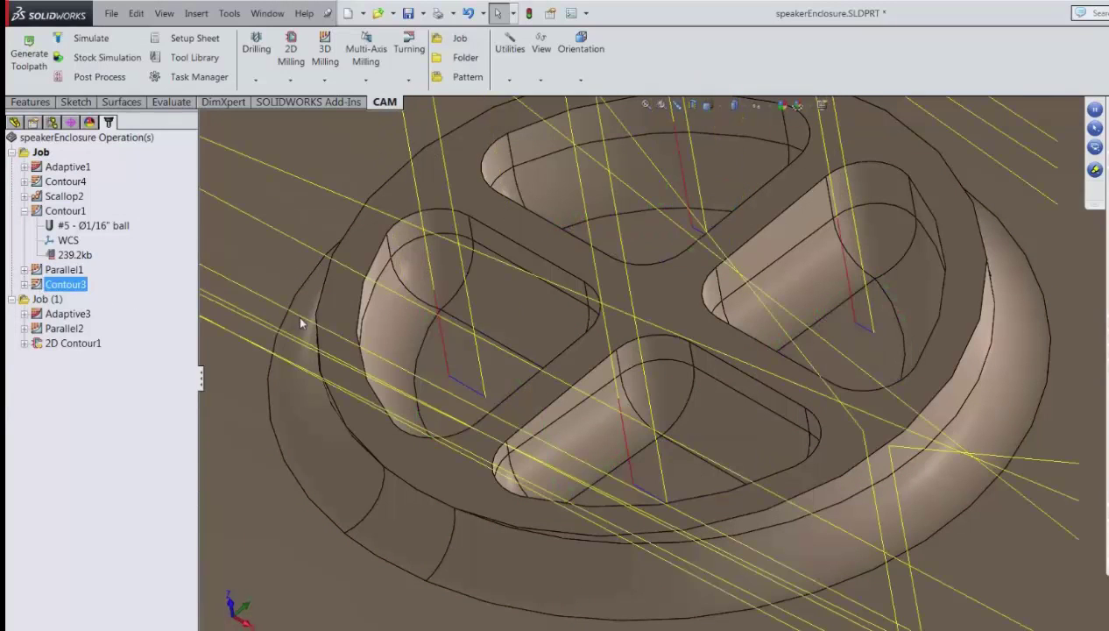
click(287, 265)
scroll(367, 311, up, 10)
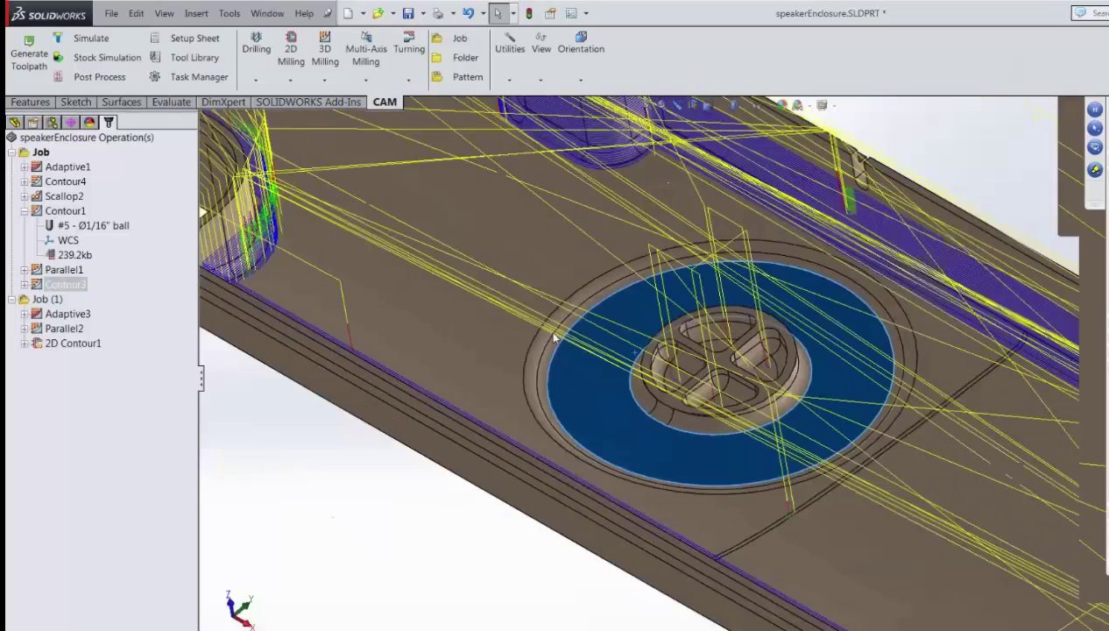
scroll(955, 443, down, 3)
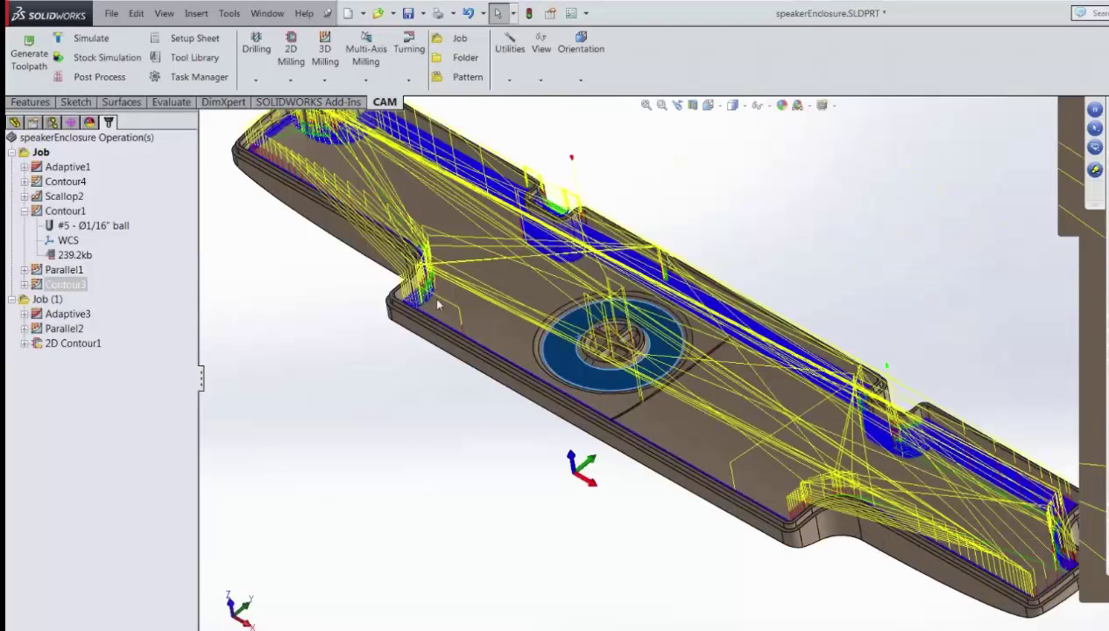
- Show the Job's stock block around the enclosure, orbit to a tilted front view, and select Job (1)
click(36, 154)
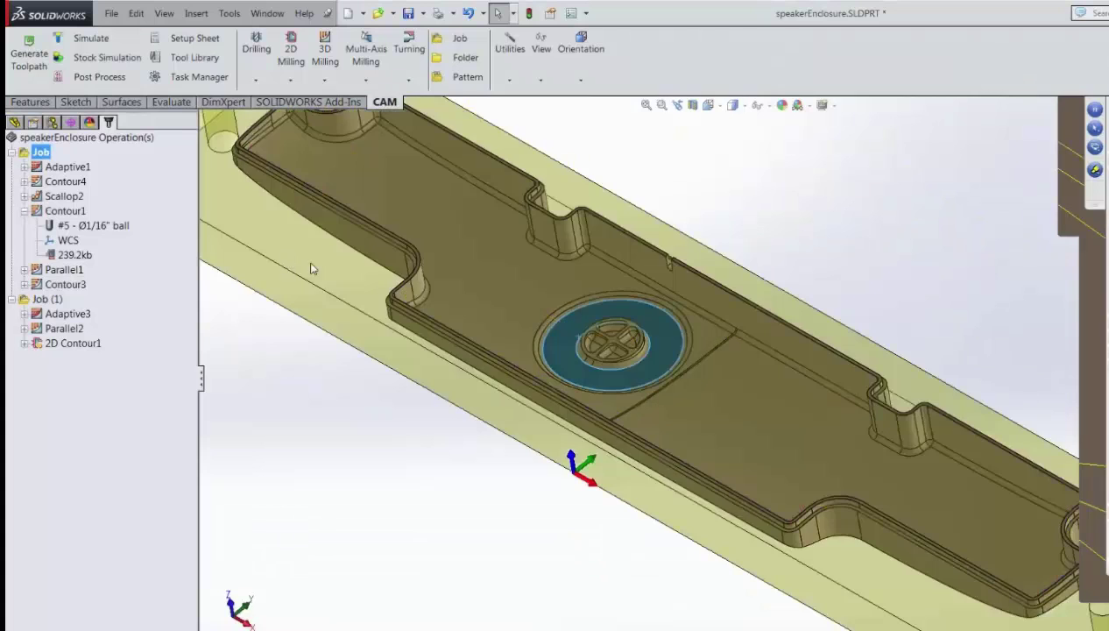
key(f)
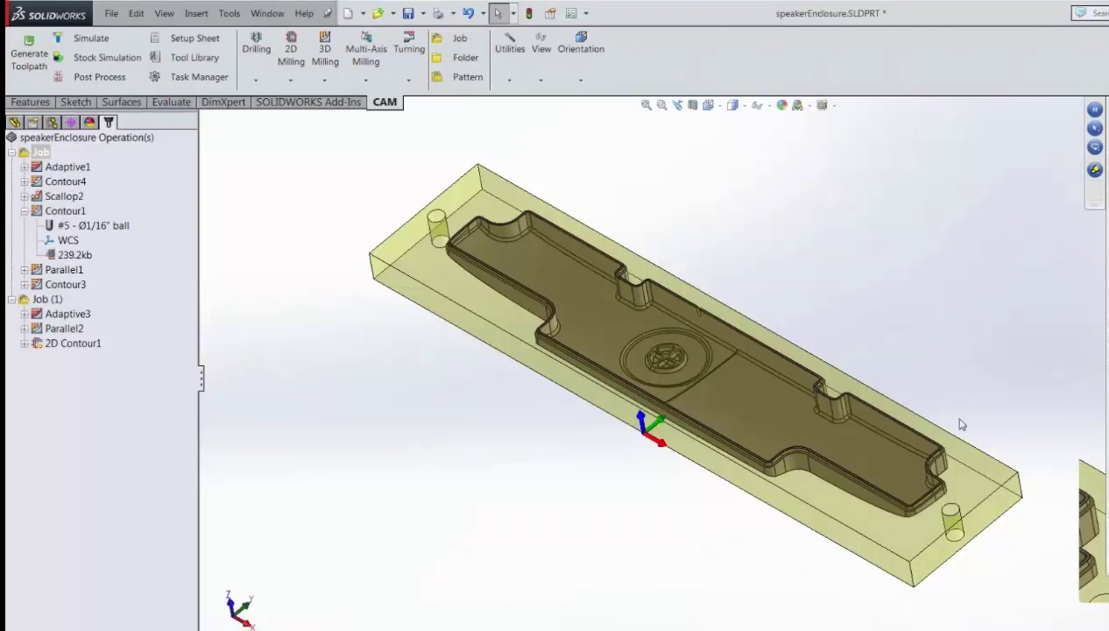
middle_drag(968, 424, 663, 209)
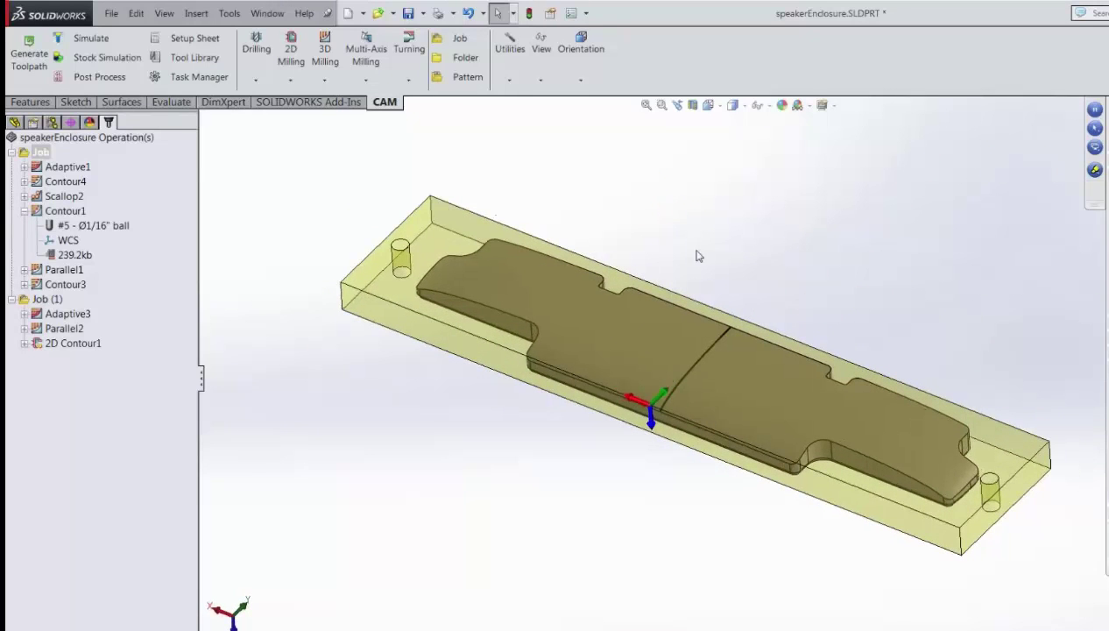
scroll(883, 400, down, 2)
scroll(891, 414, up, 1)
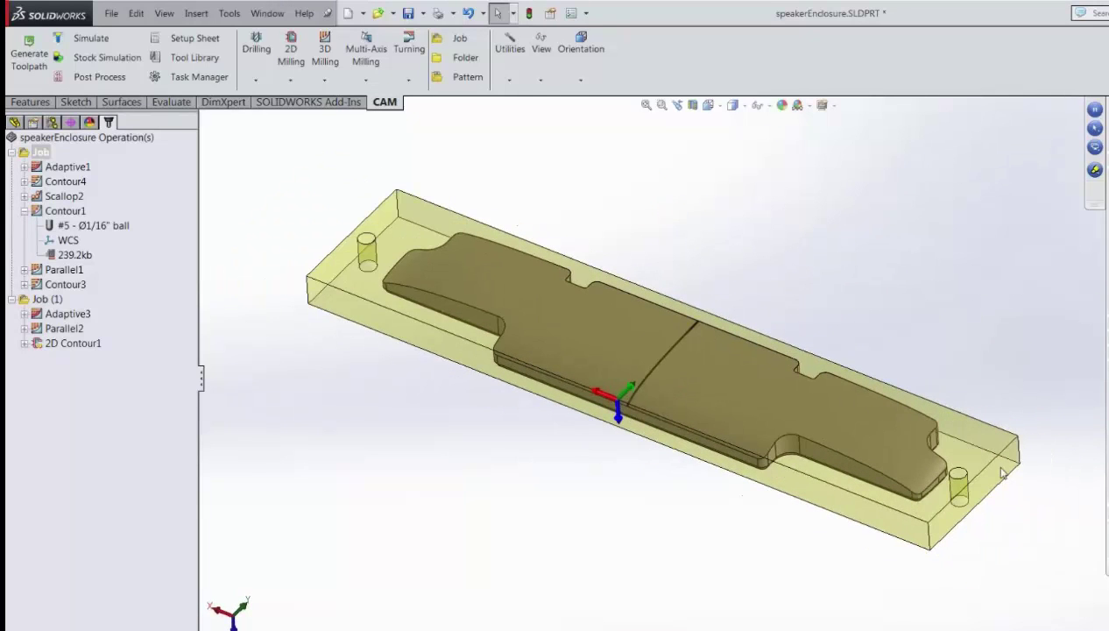
click(23, 300)
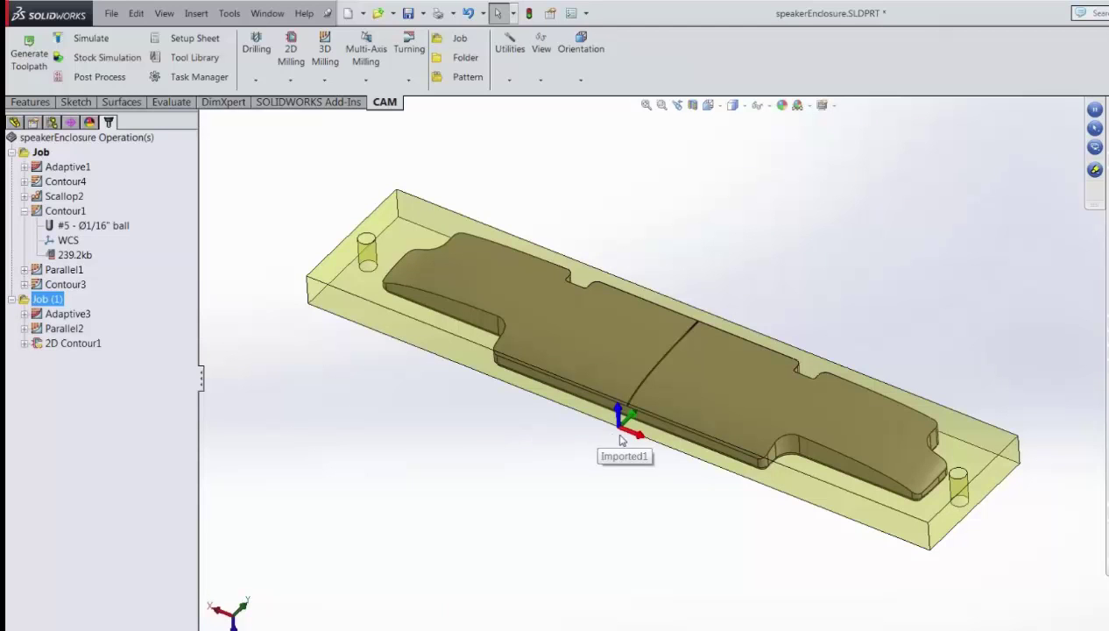
- Make Job (1) the default folder, collapse the first Job, and reorient the part view
right_click(26, 303)
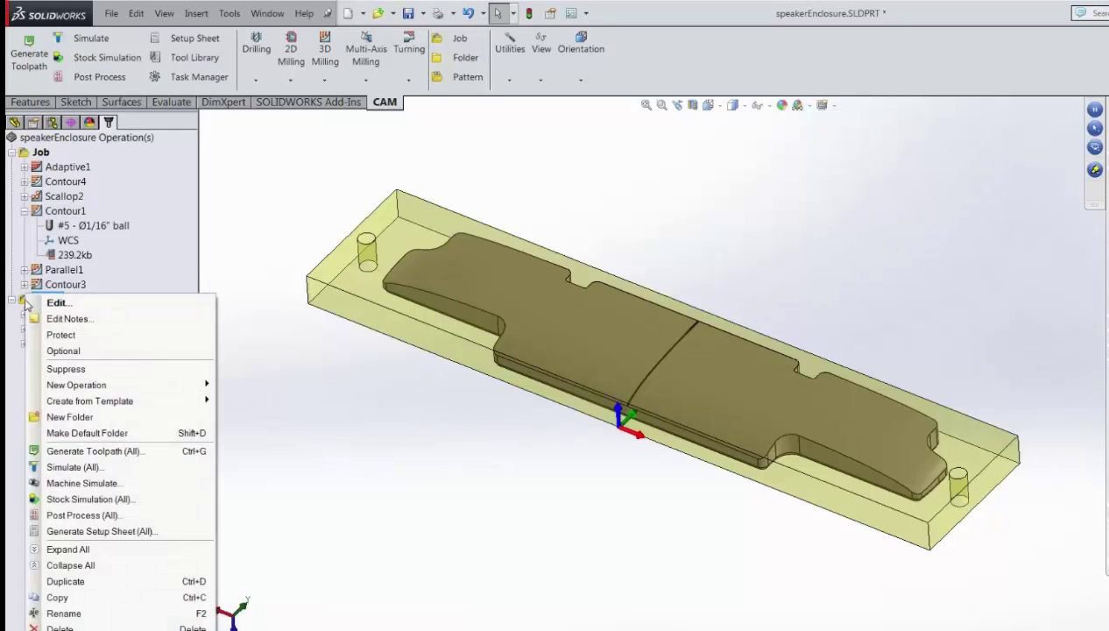
click(76, 435)
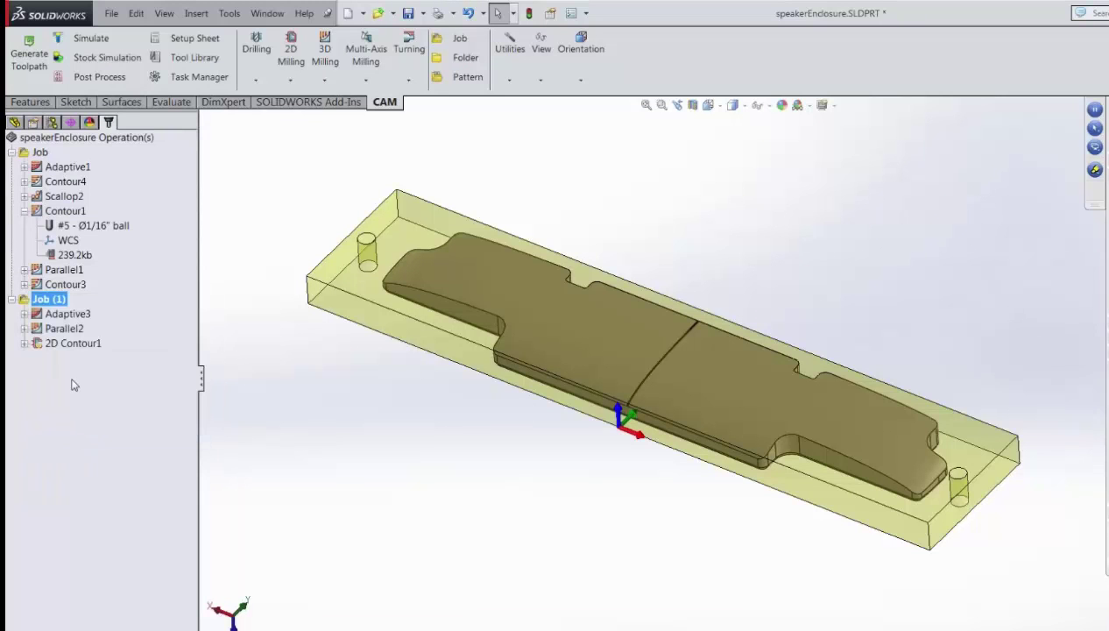
click(11, 154)
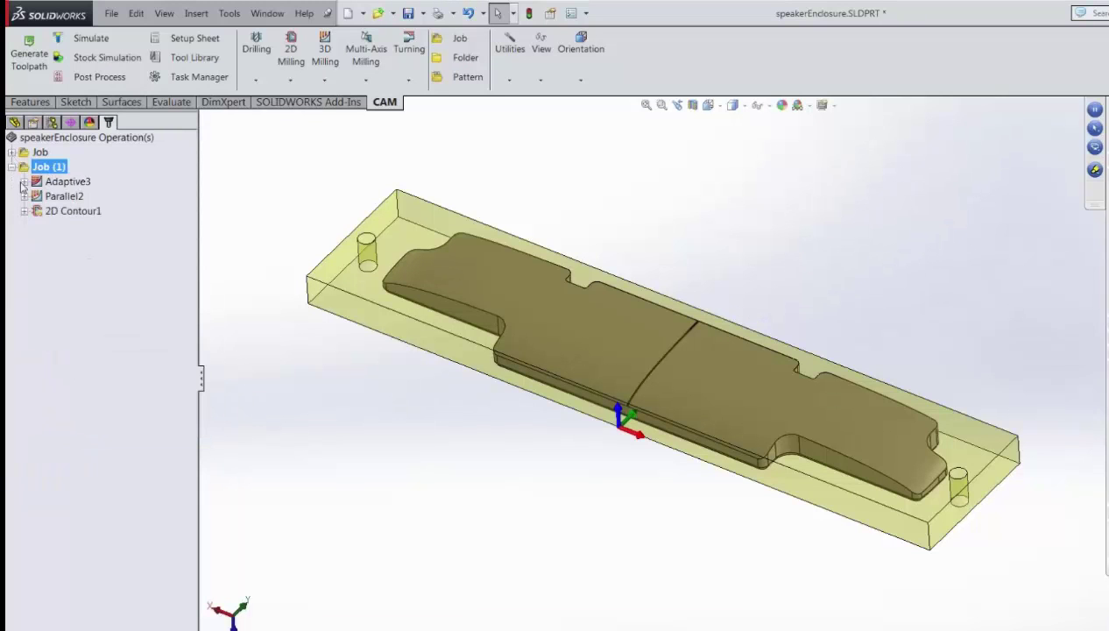
middle_drag(467, 406, 491, 412)
middle_drag(732, 473, 694, 465)
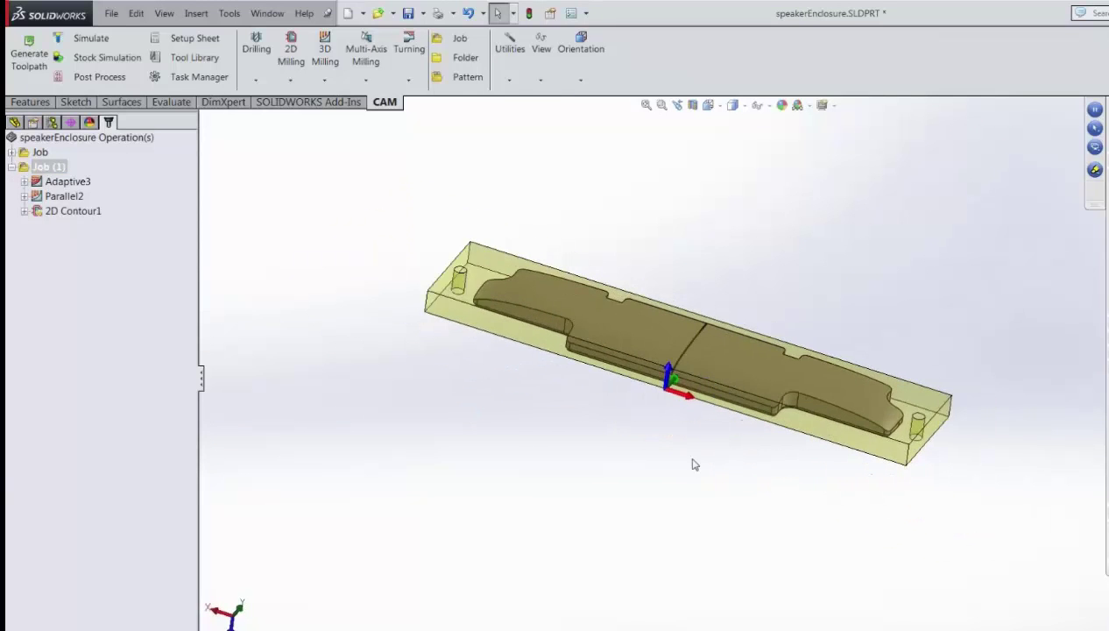
middle_drag(856, 395, 891, 384)
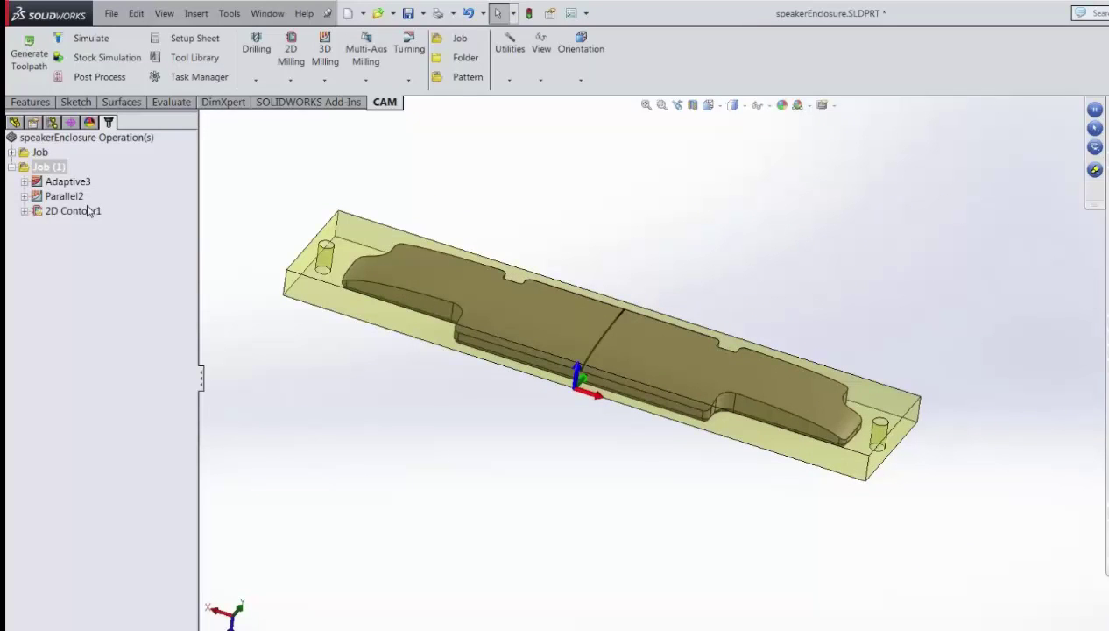
click(65, 183)
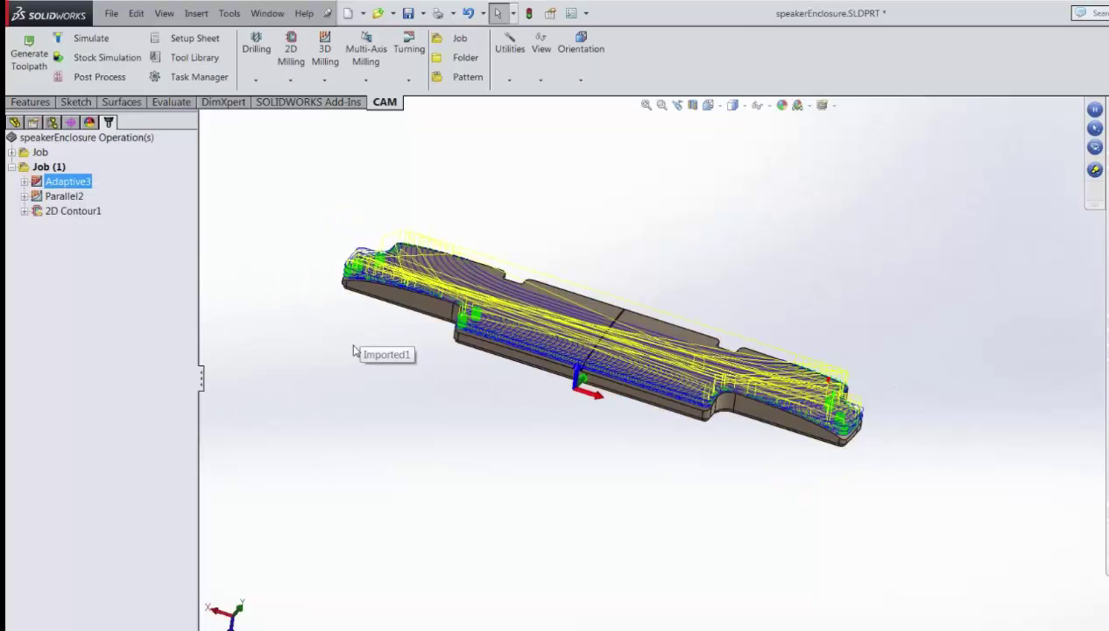
mouse_move(728, 321)
middle_down()
mouse_move(671, 335)
mouse_move(705, 310)
mouse_move(716, 317)
middle_up()
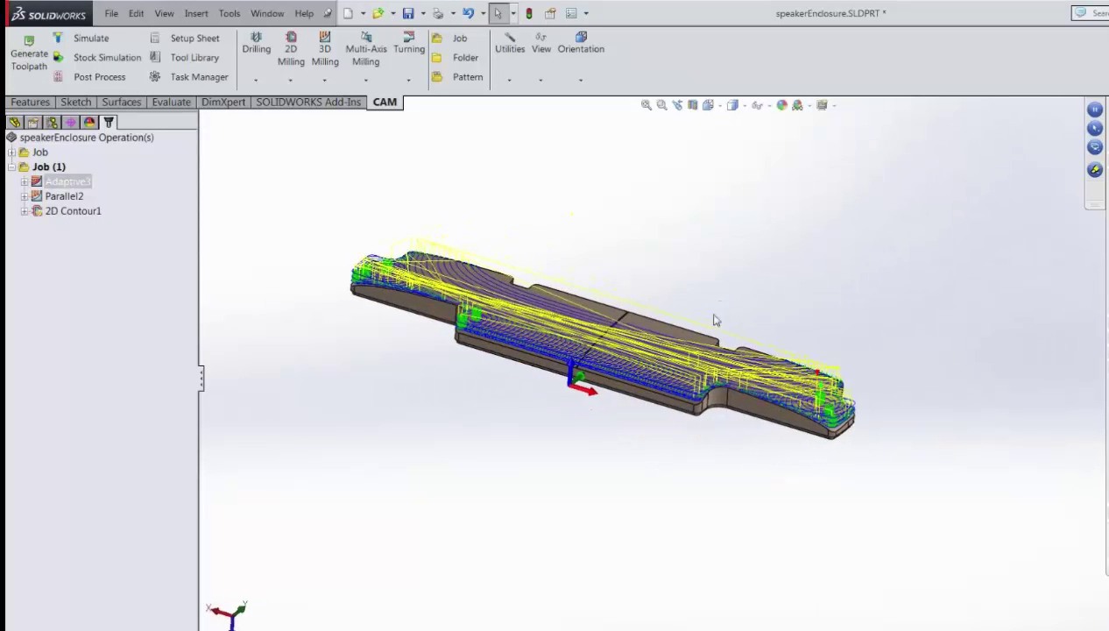
middle_drag(657, 464, 561, 308)
scroll(506, 349, down, 4)
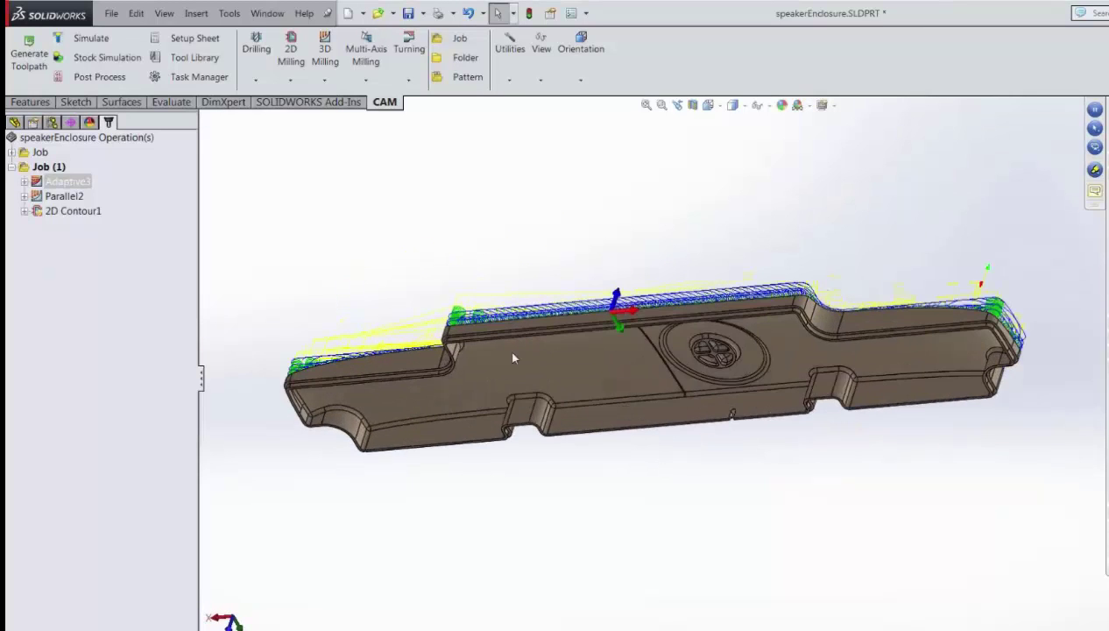
scroll(501, 375, down, 3)
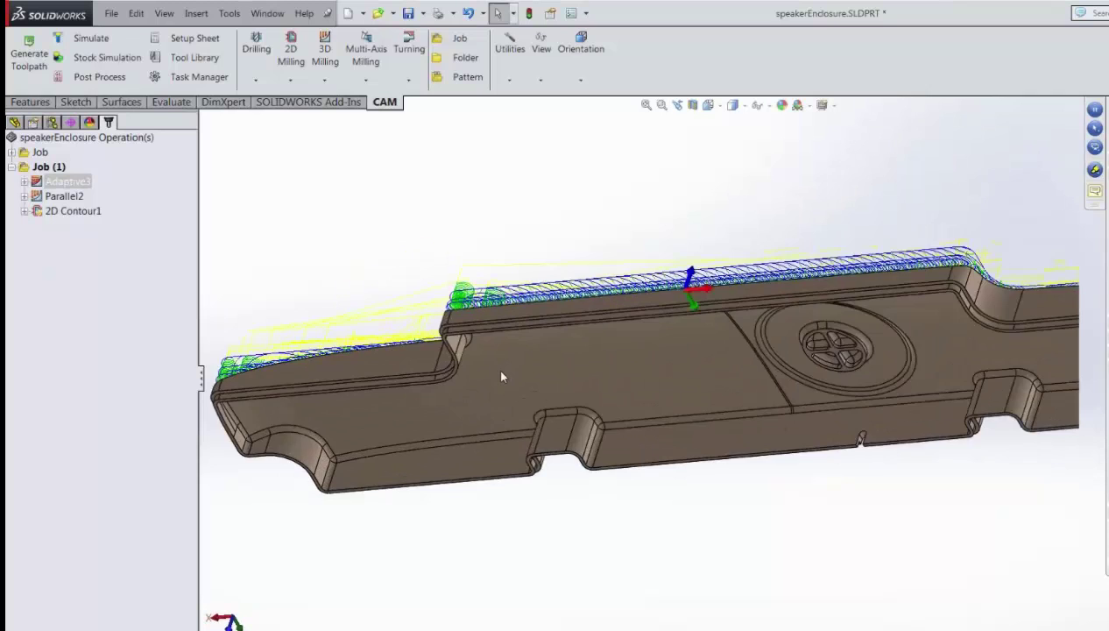
scroll(512, 366, down, 5)
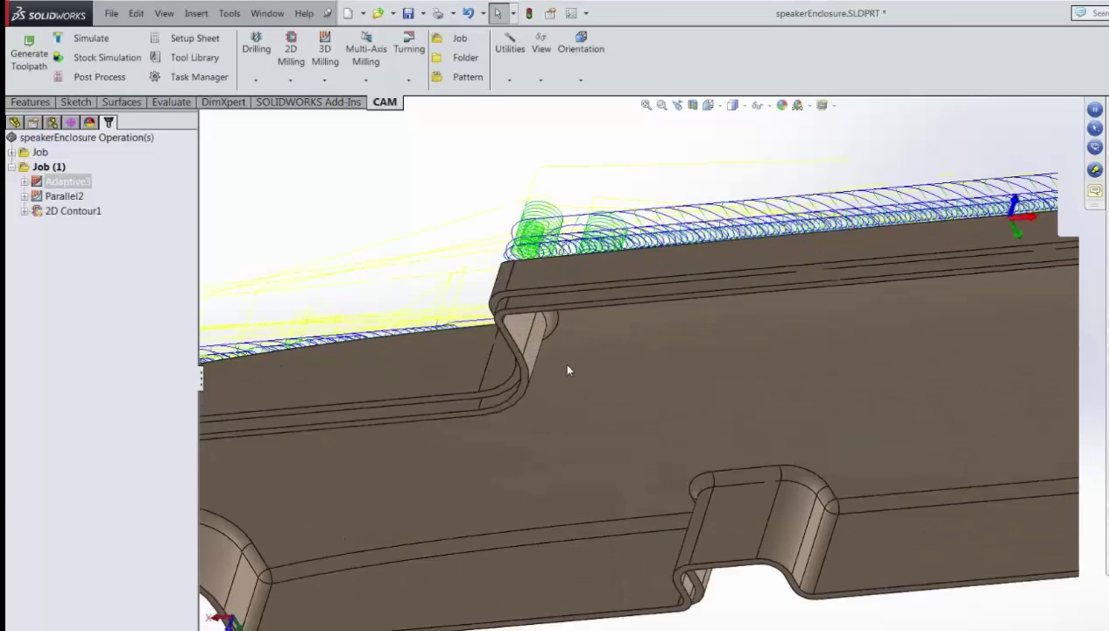
click(518, 349)
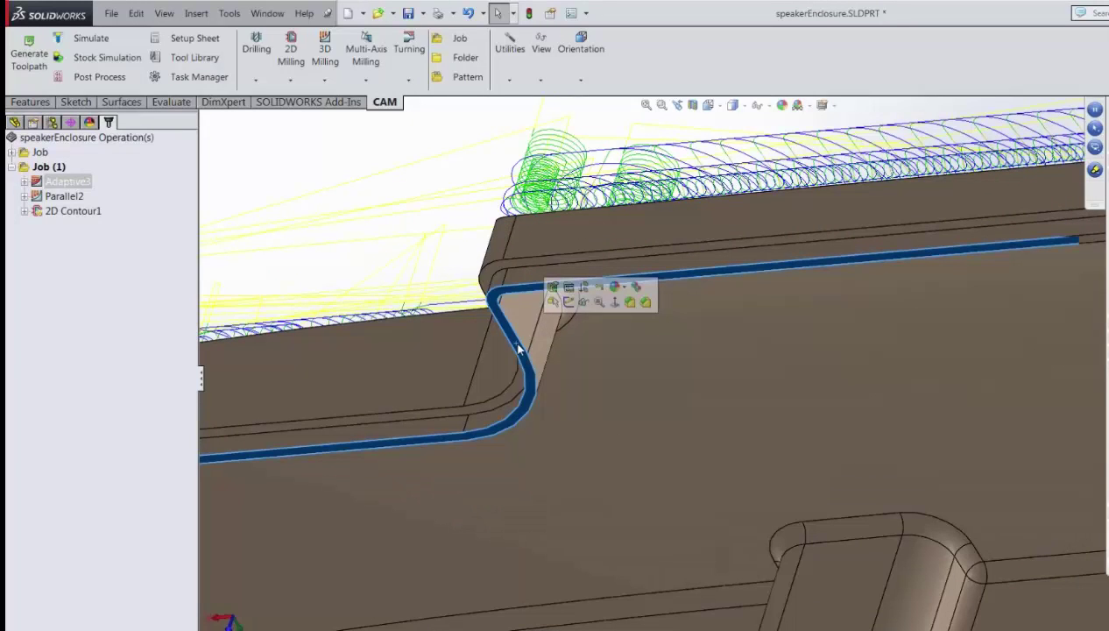
scroll(518, 349, up, 5)
middle_drag(877, 342, 951, 317)
click(29, 169)
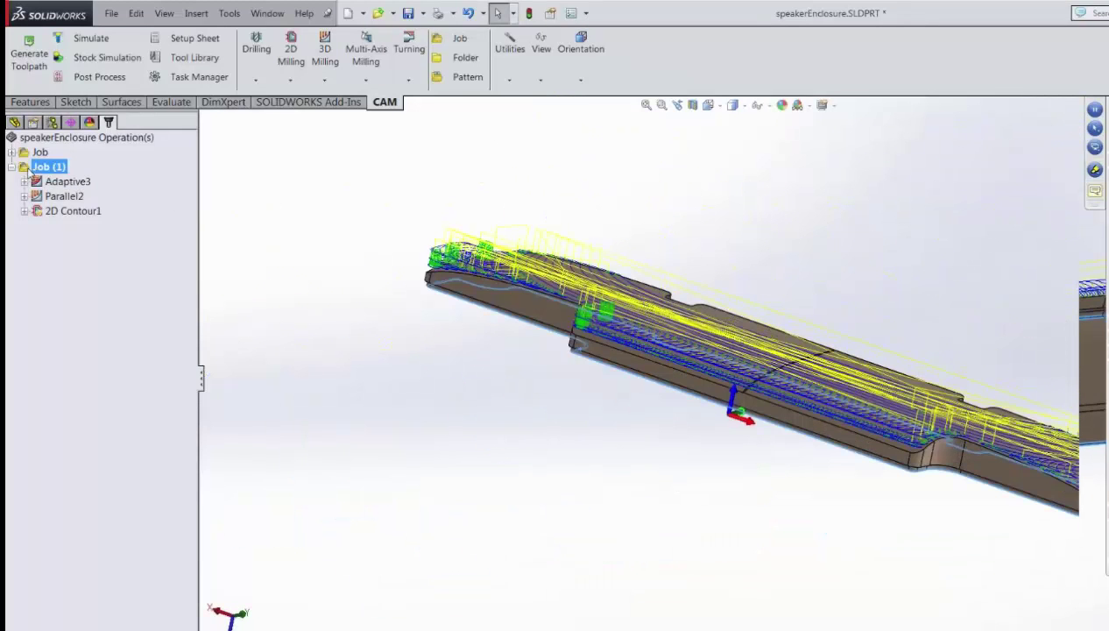
middle_drag(570, 333, 616, 306)
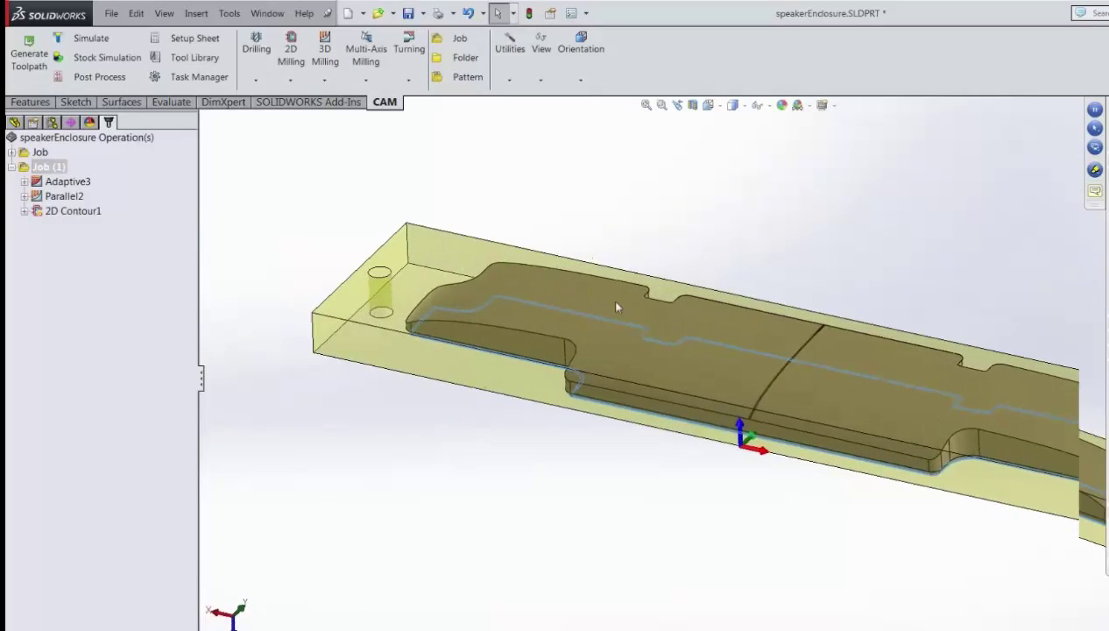
scroll(827, 341, up, 2)
scroll(958, 378, down, 1)
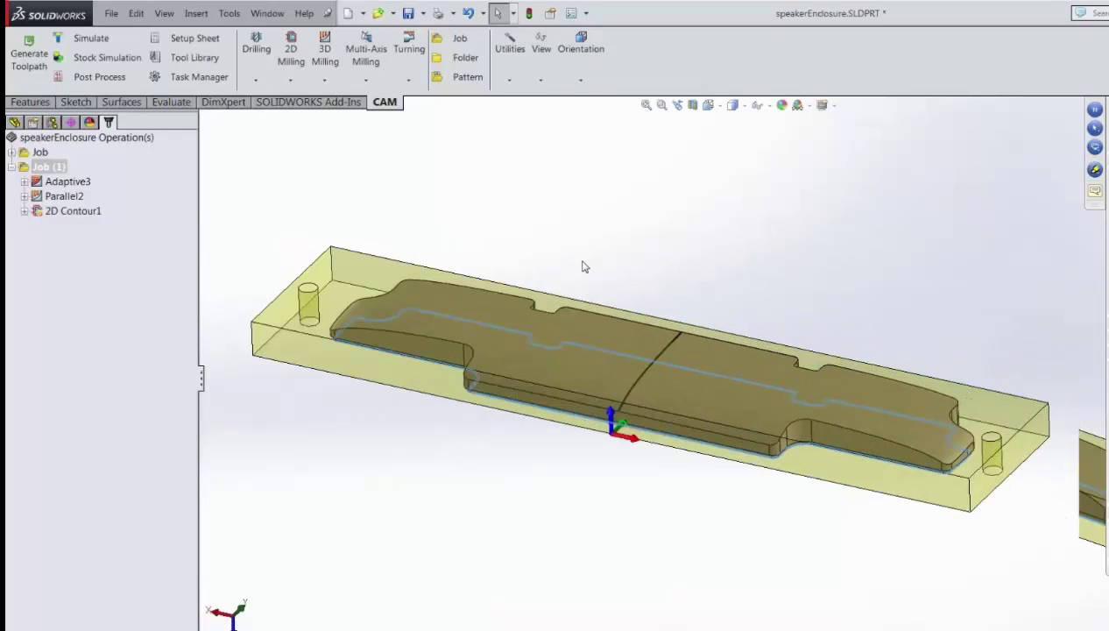
click(48, 184)
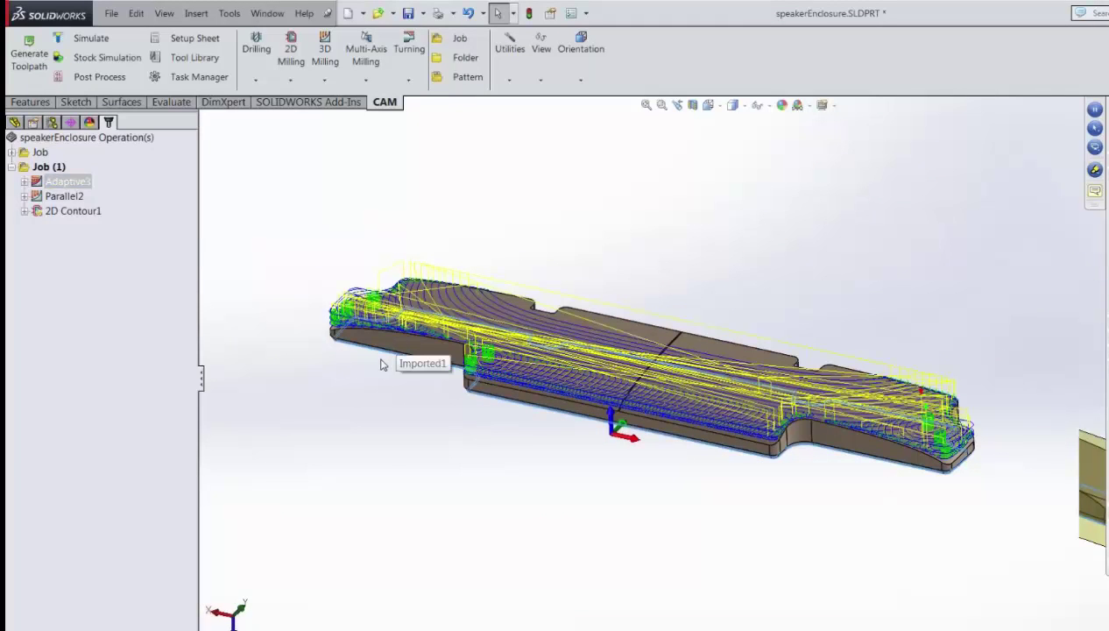
click(326, 70)
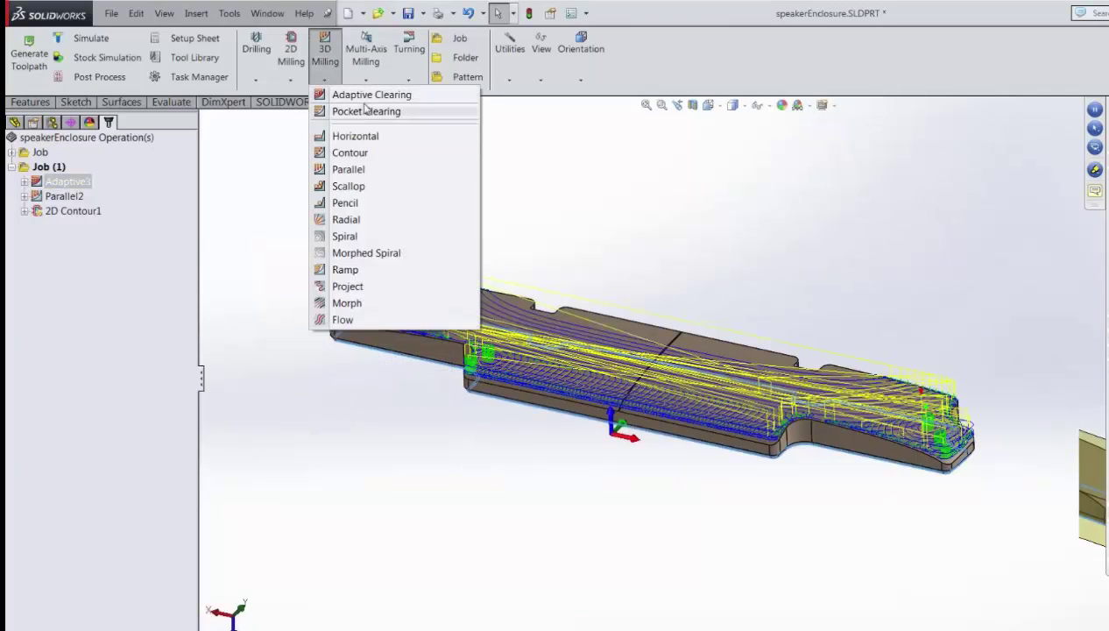
click(230, 184)
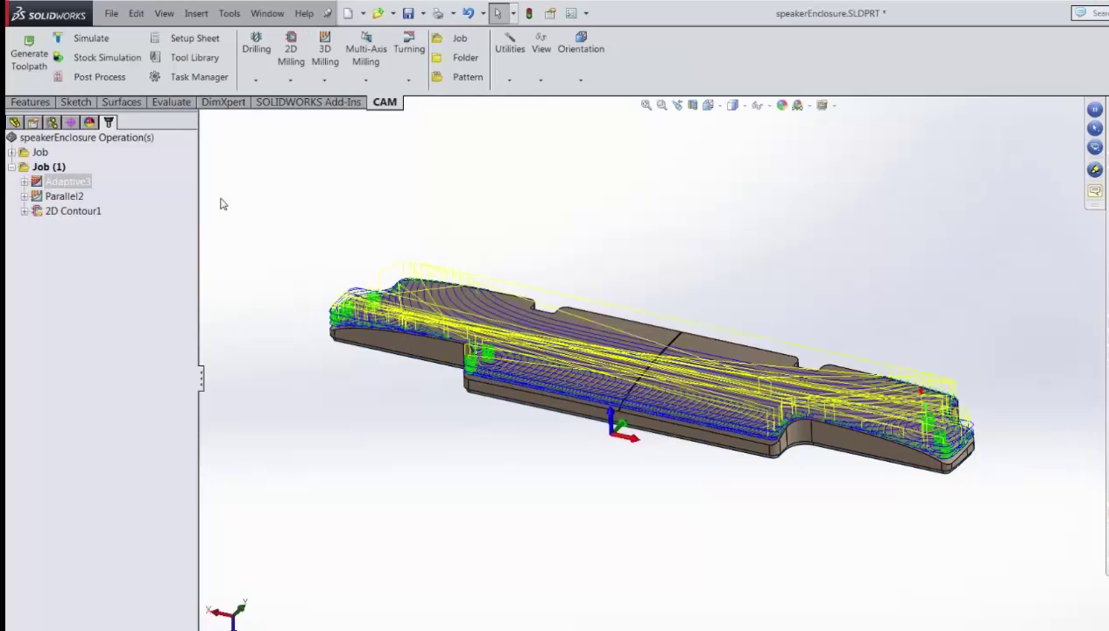
right_click(37, 184)
click(56, 191)
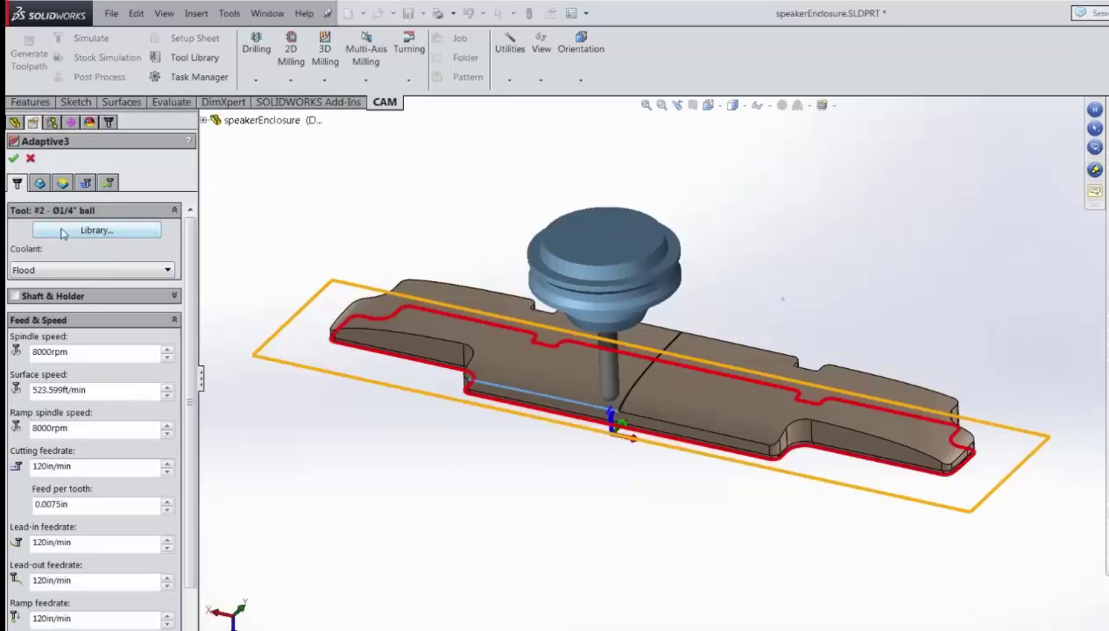
click(40, 184)
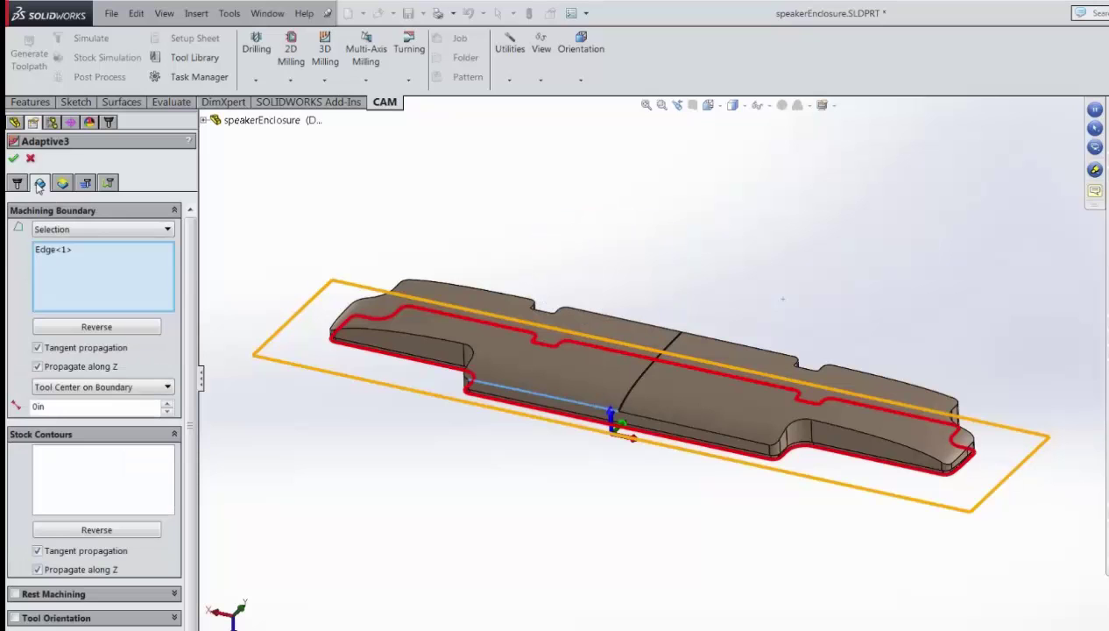
middle_drag(448, 384, 287, 339)
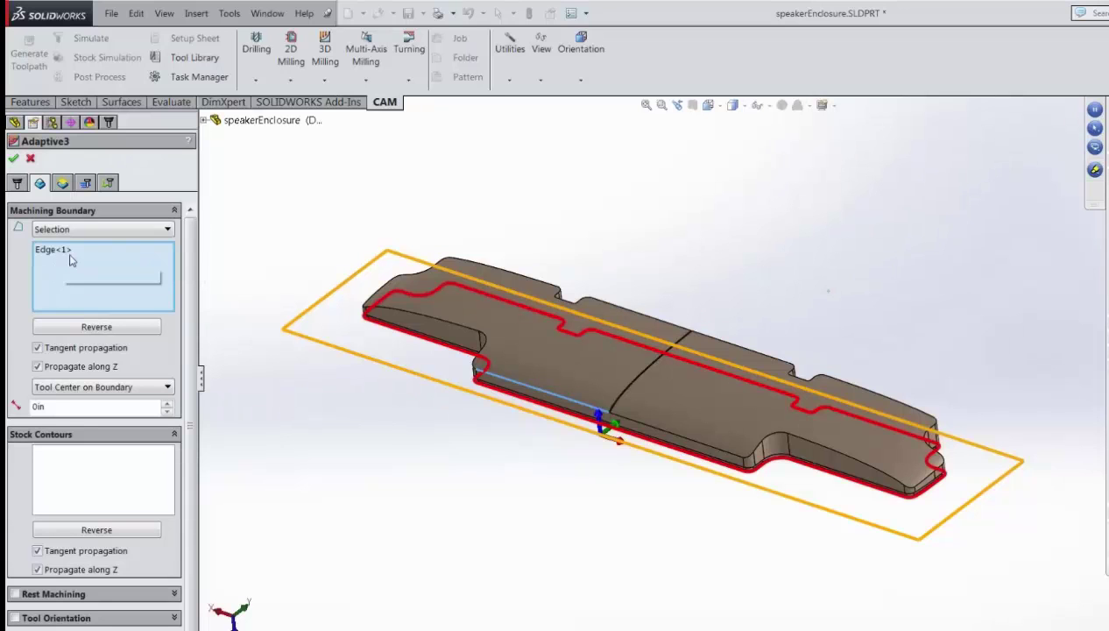
click(62, 183)
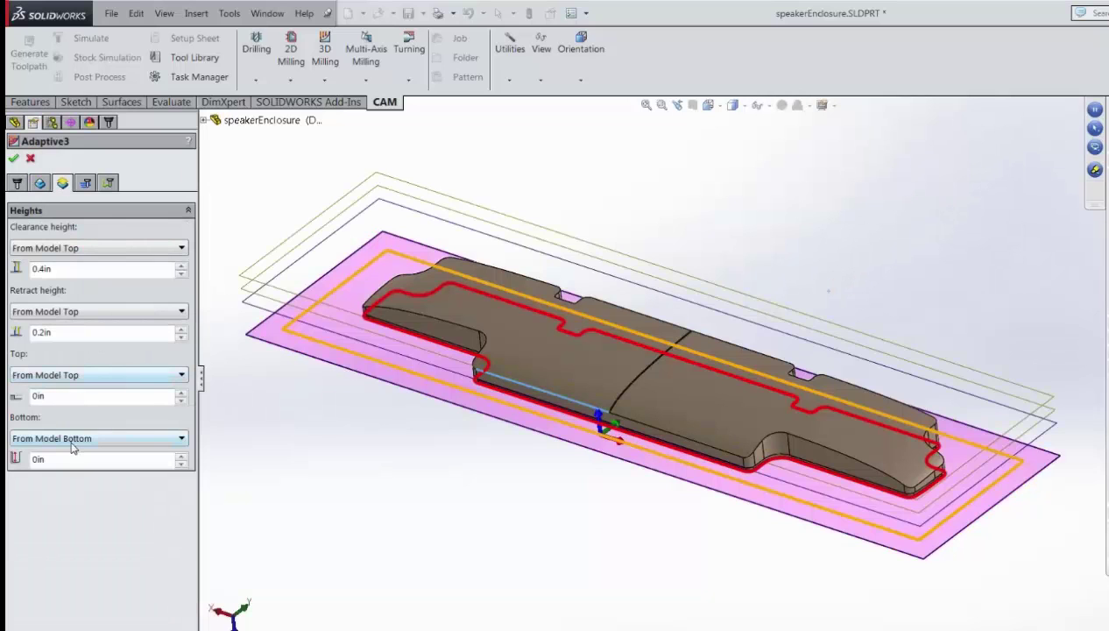
click(86, 183)
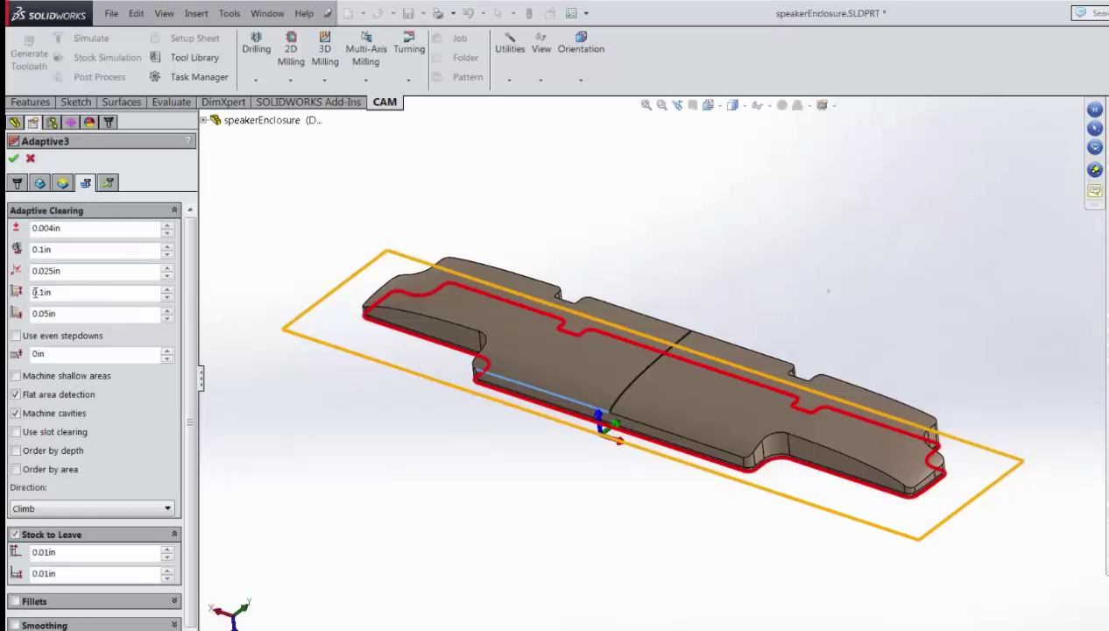
mouse_move(35, 291)
mouse_move(58, 316)
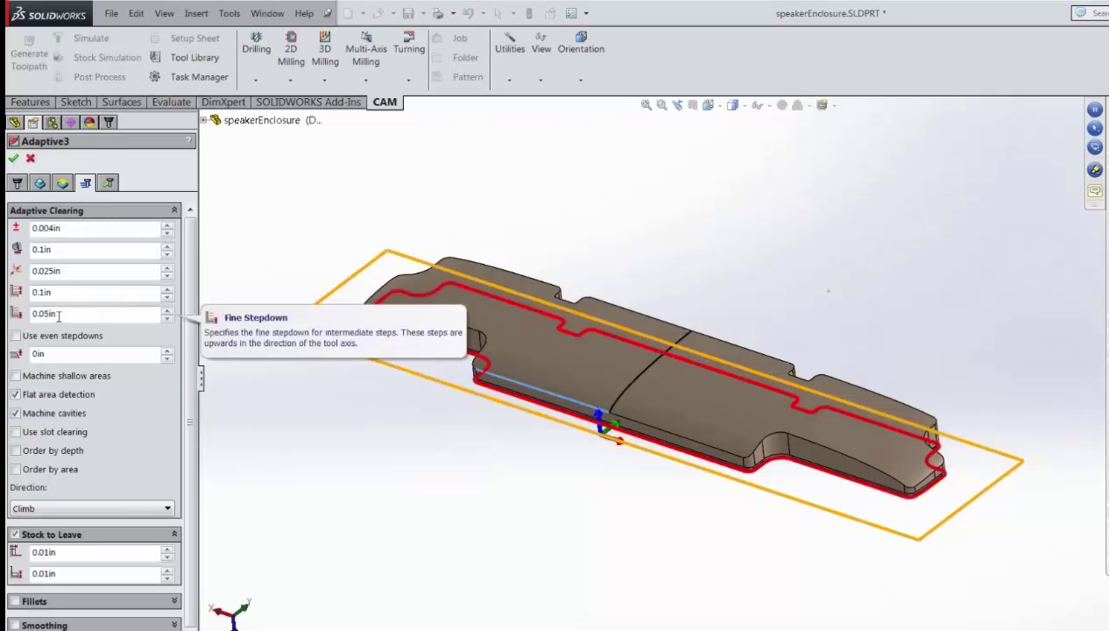
click(13, 159)
middle_drag(552, 298, 745, 342)
click(36, 182)
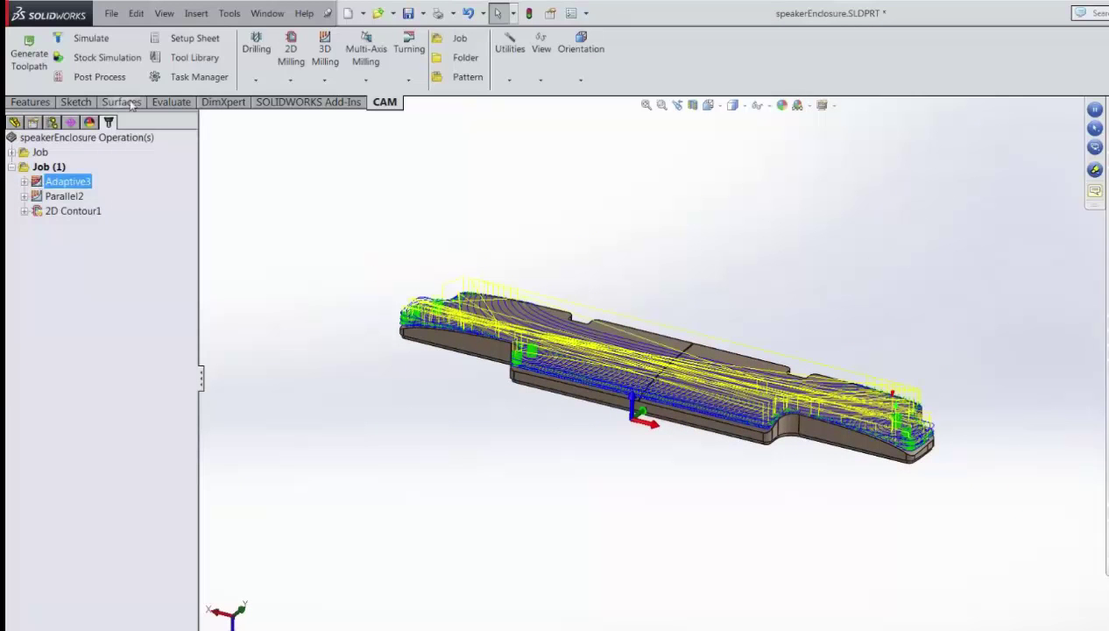
click(105, 57)
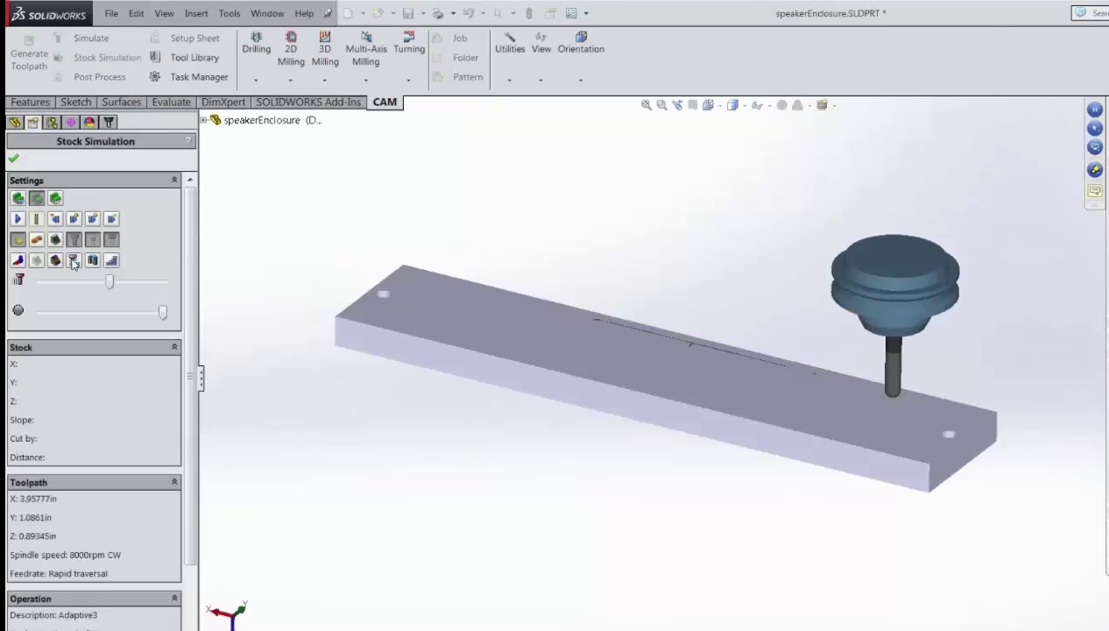
click(19, 240)
drag(109, 283, 86, 282)
click(18, 218)
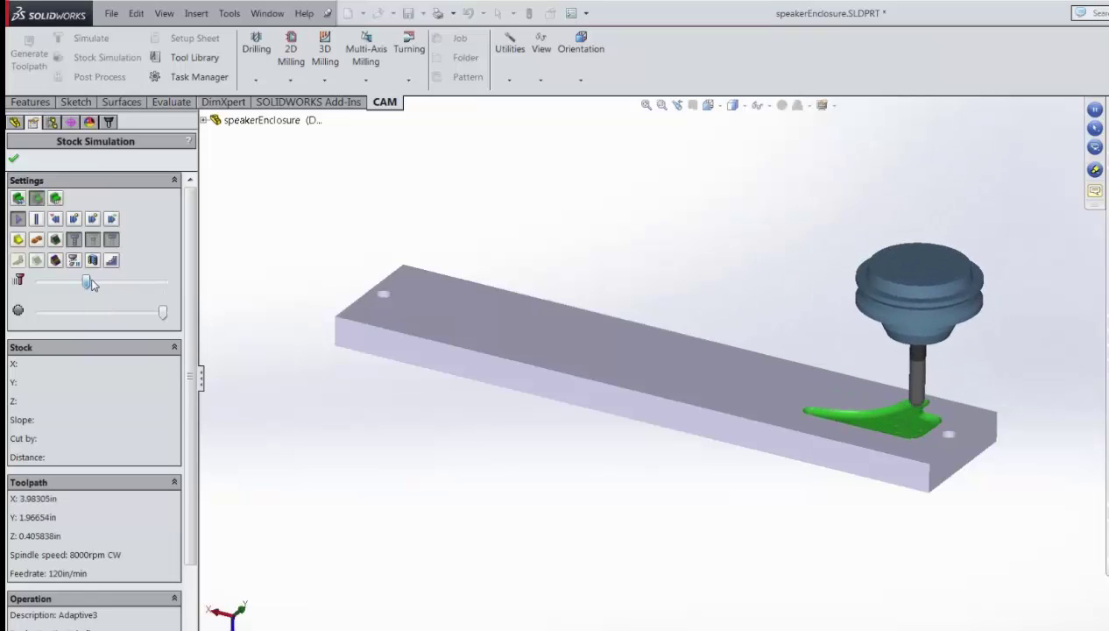
drag(87, 282, 97, 284)
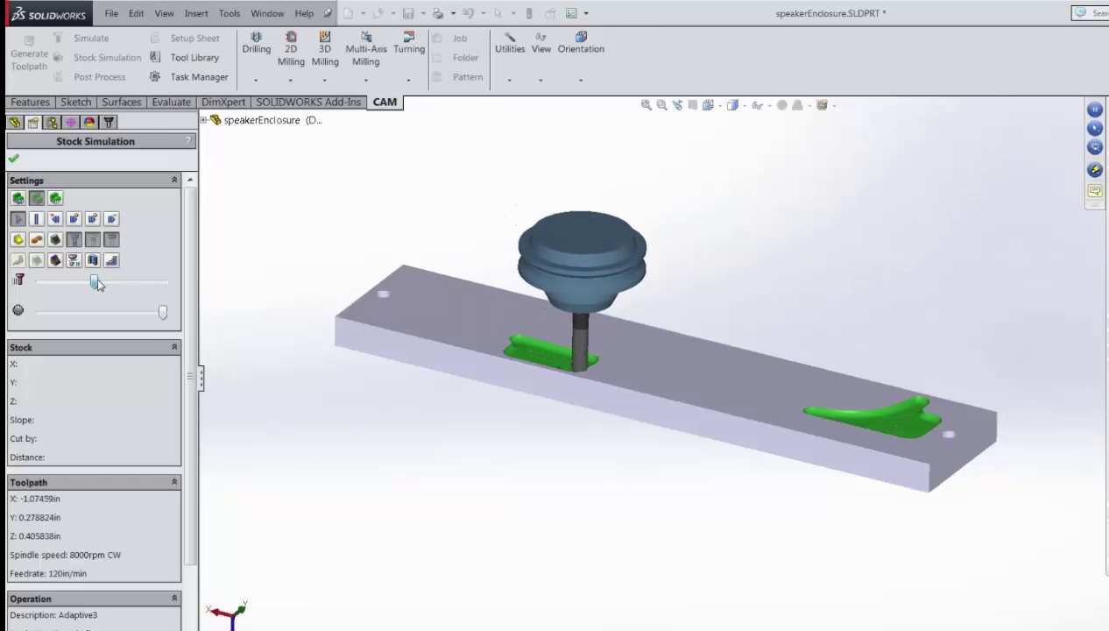
drag(98, 284, 102, 284)
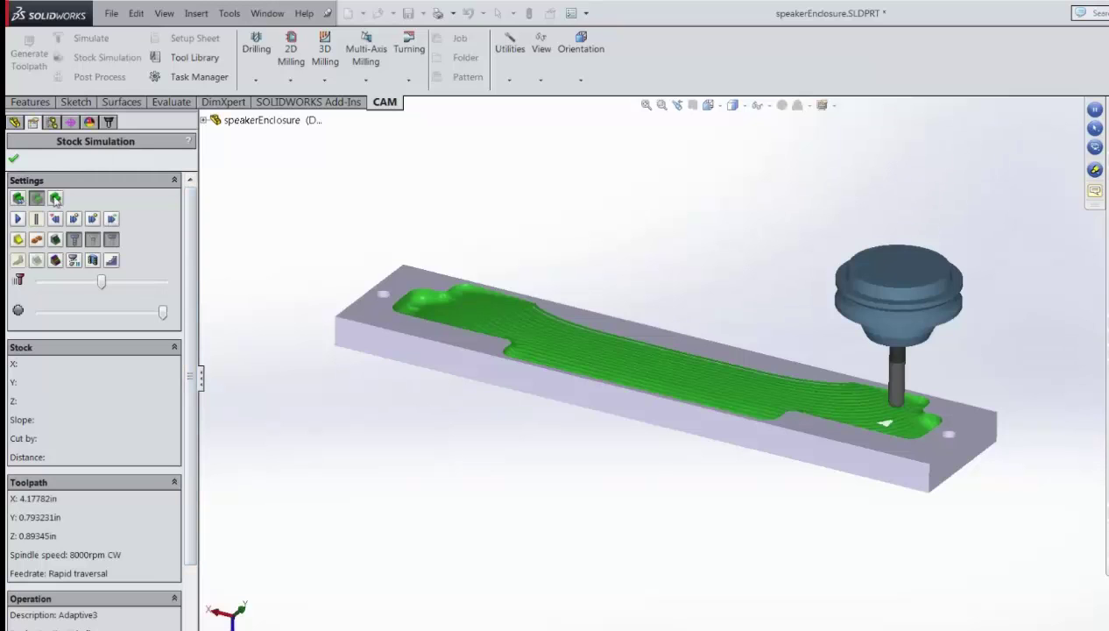
click(13, 158)
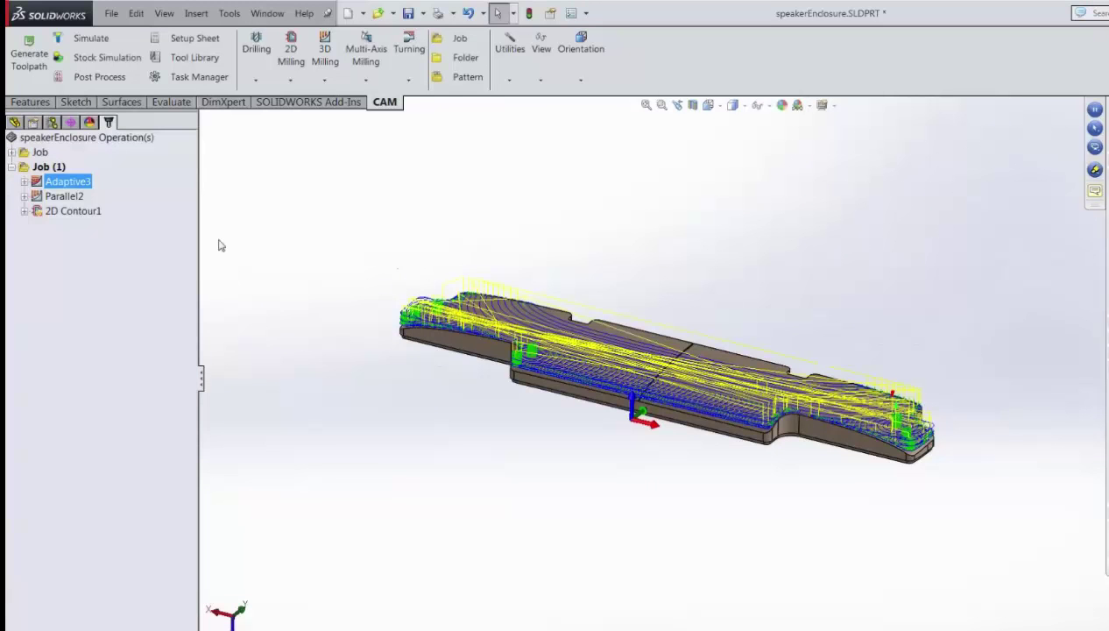
- Show the Parallel2 toolpath on the part and zoom in to inspect it
click(64, 196)
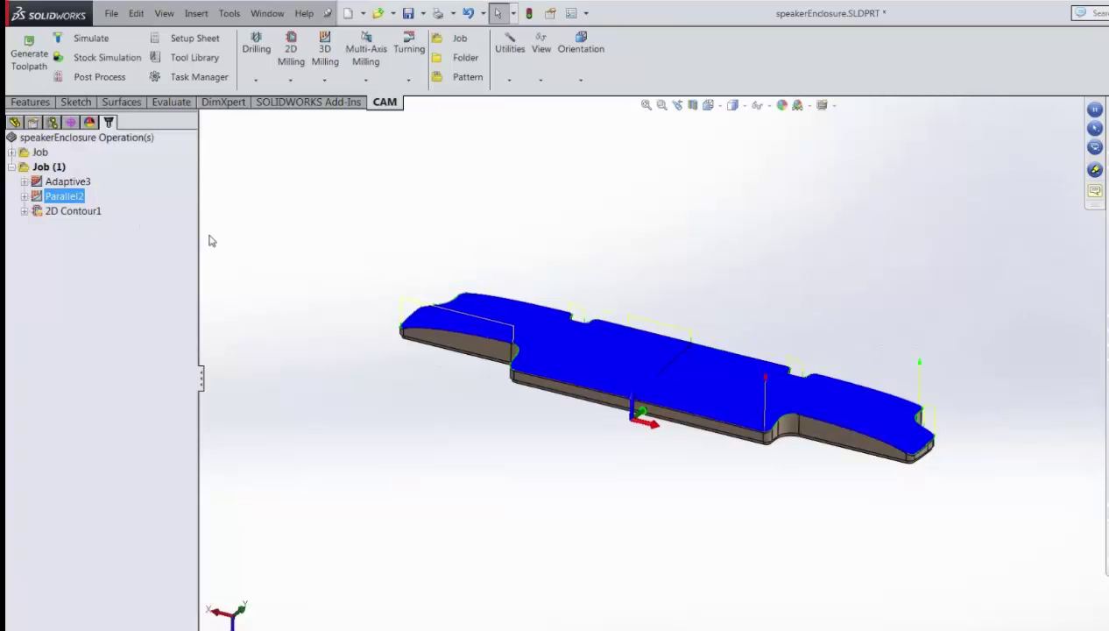
middle_drag(684, 308, 719, 380)
scroll(734, 386, down, 3)
scroll(876, 460, down, 10)
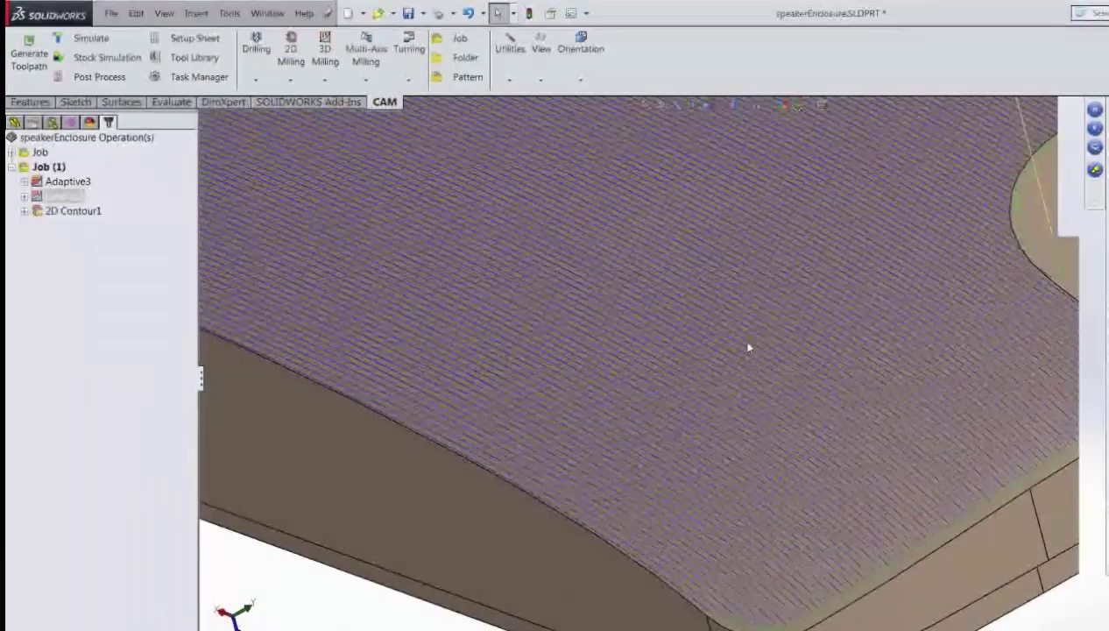
scroll(640, 275, up, 6)
scroll(402, 203, up, 3)
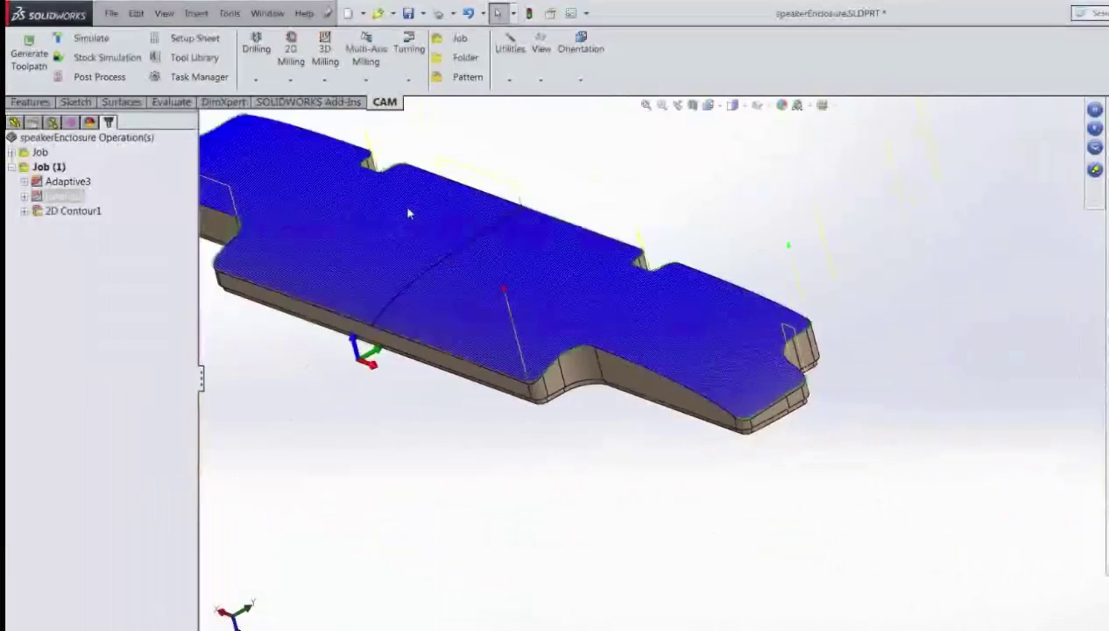
scroll(329, 183, down, 5)
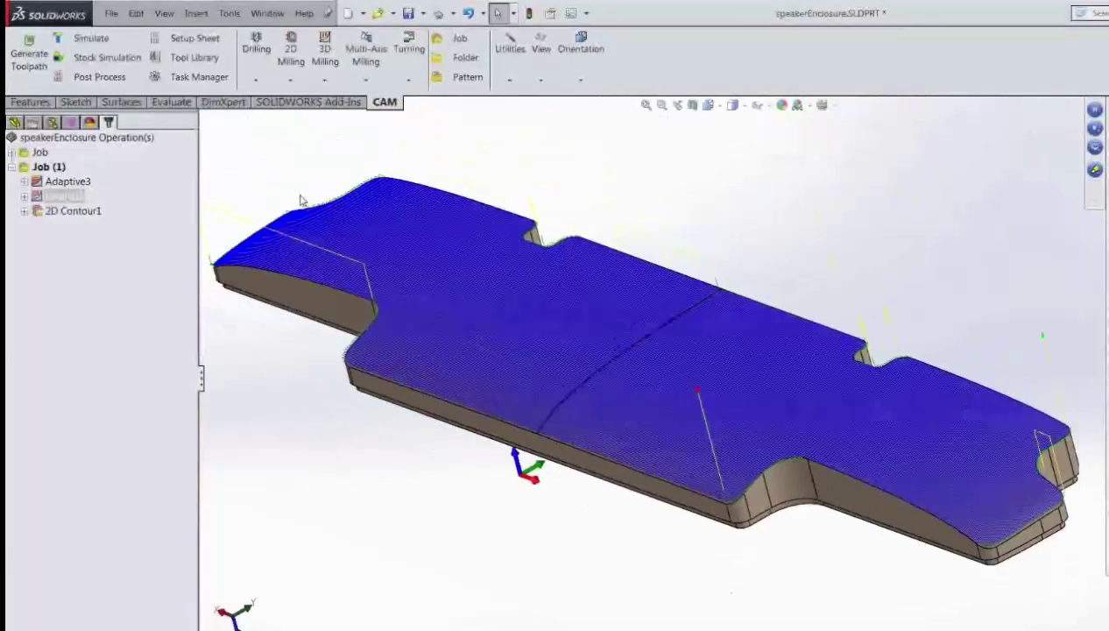
- Glance at the 3D Milling strategy list, then open Parallel2 for editing
click(324, 80)
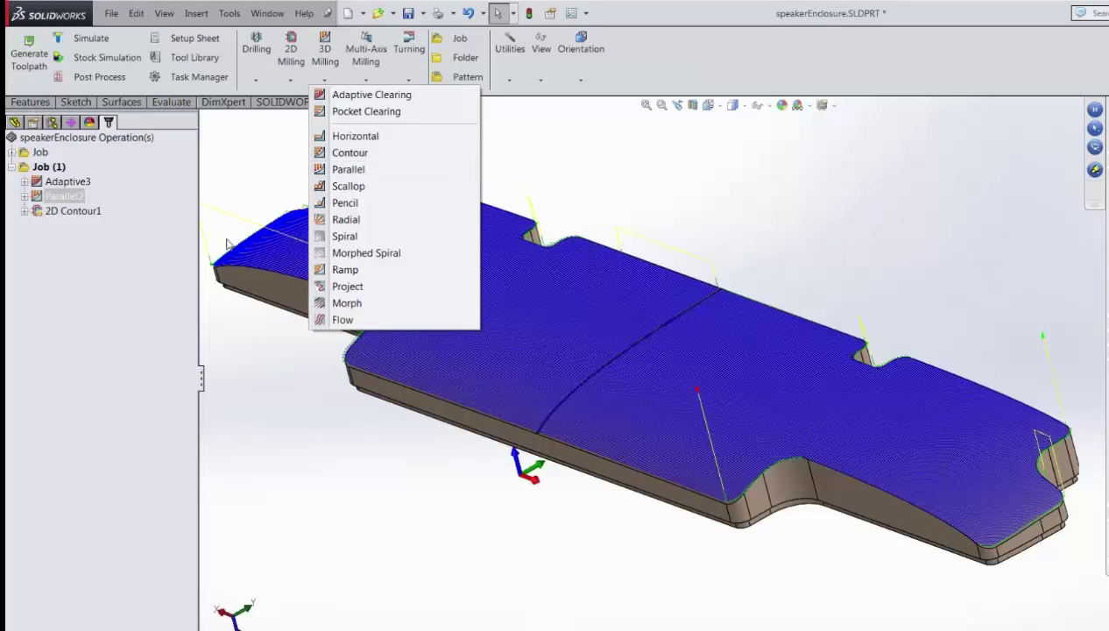
click(126, 280)
right_click(42, 200)
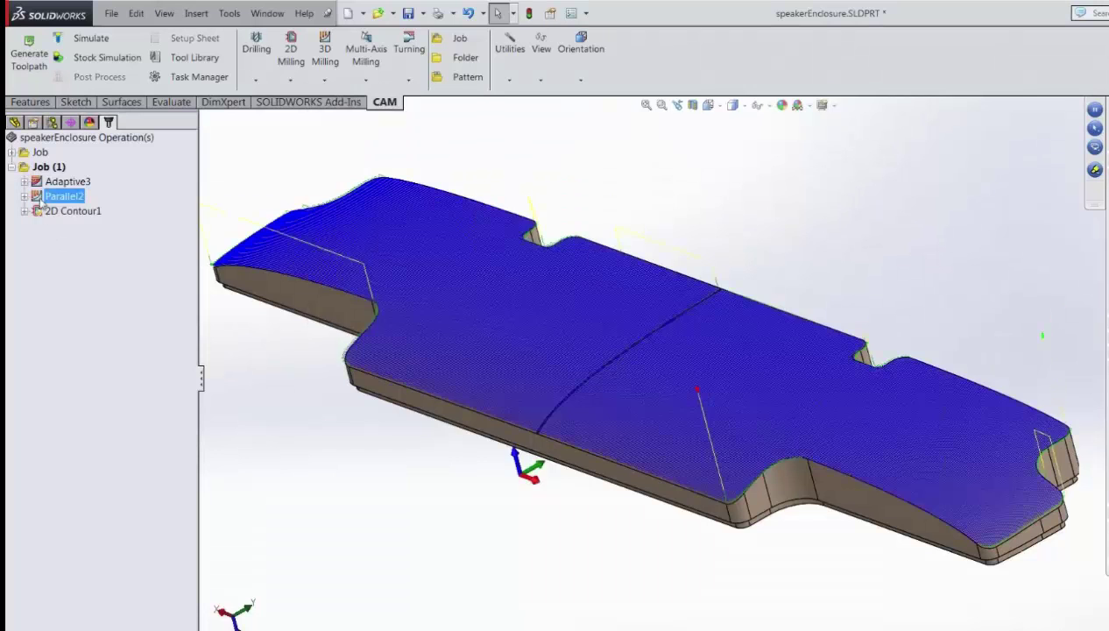
click(83, 209)
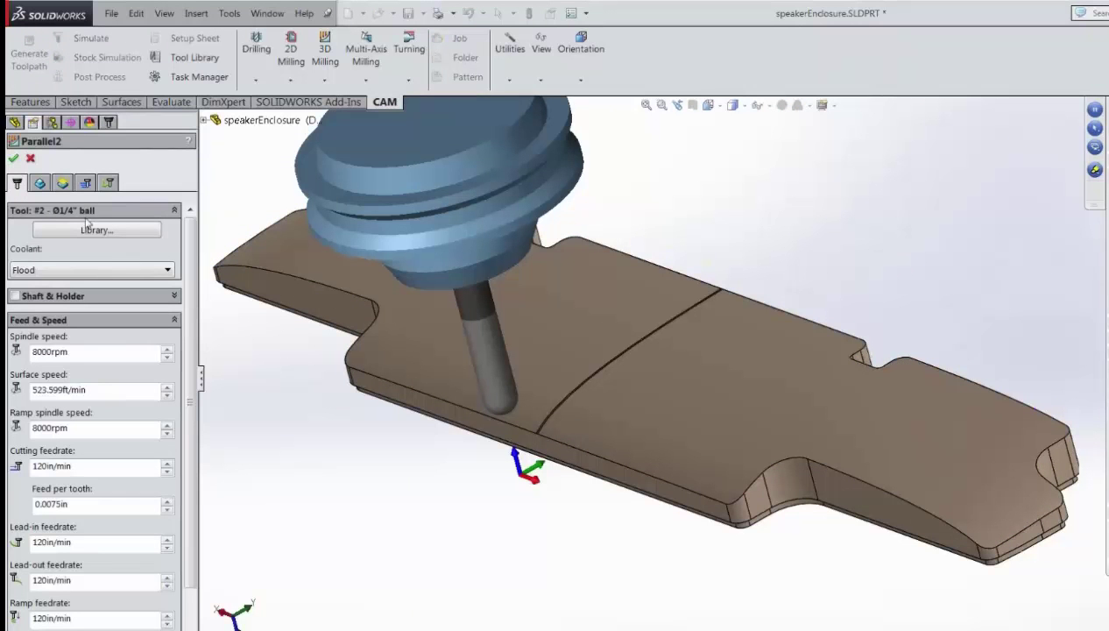
- Review Parallel2's boundary, heights and 0.01in-stepover passes, then accept to show its top-surface toolpath
click(39, 183)
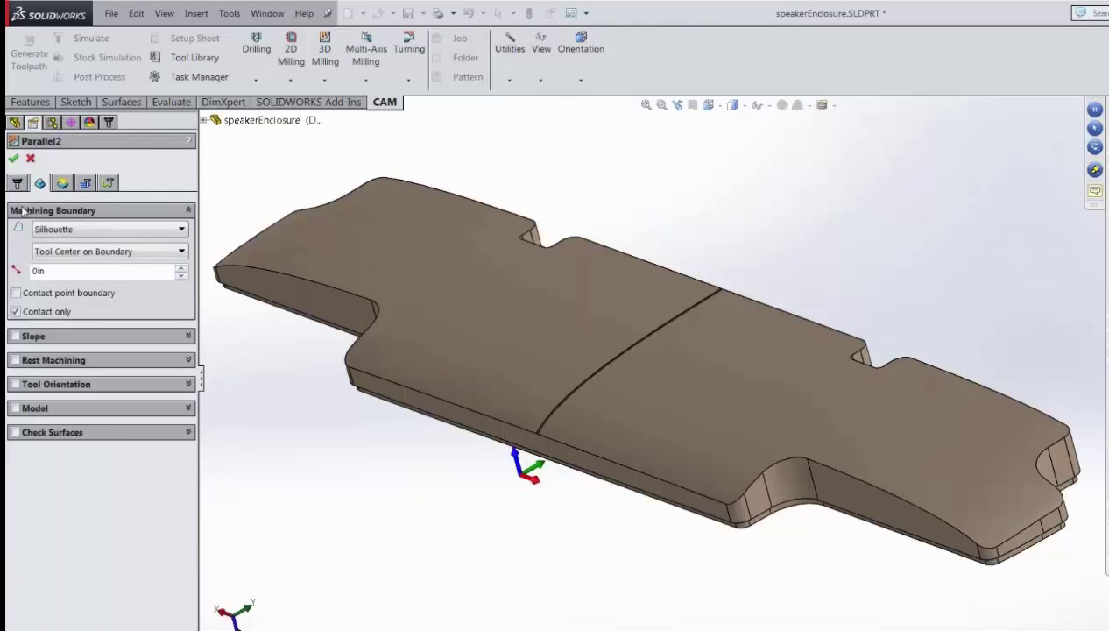
click(63, 183)
middle_drag(391, 459, 389, 426)
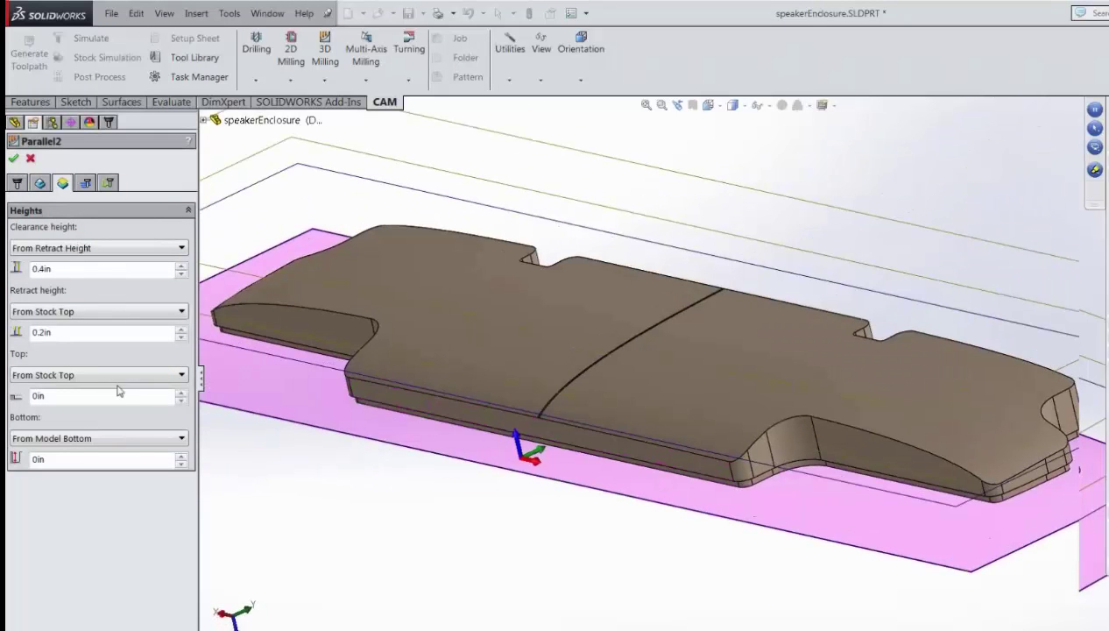
click(85, 182)
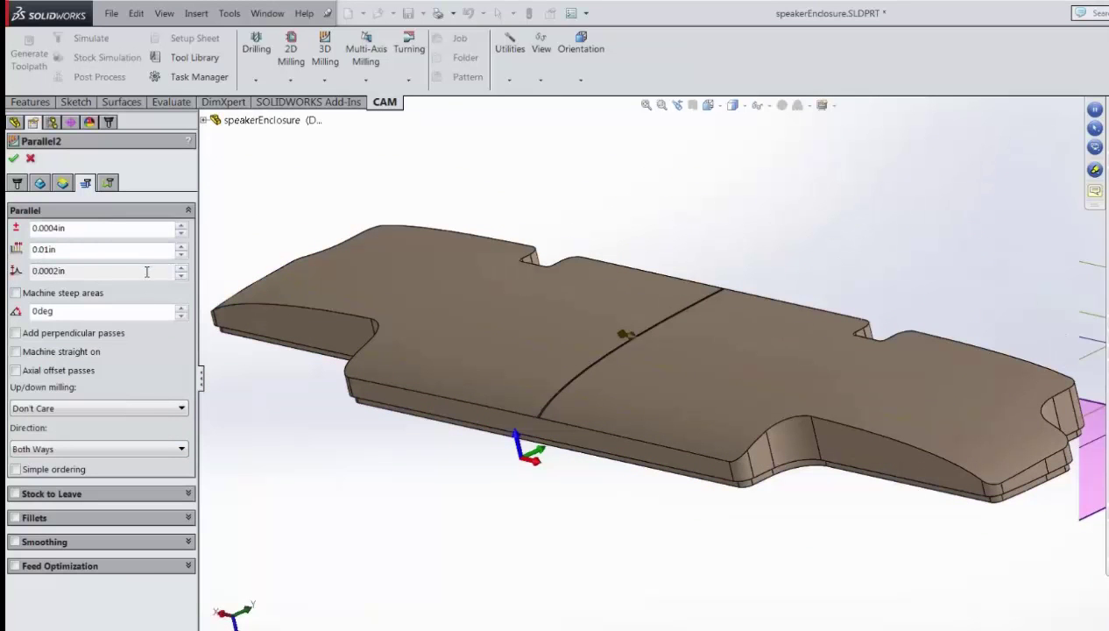
click(13, 159)
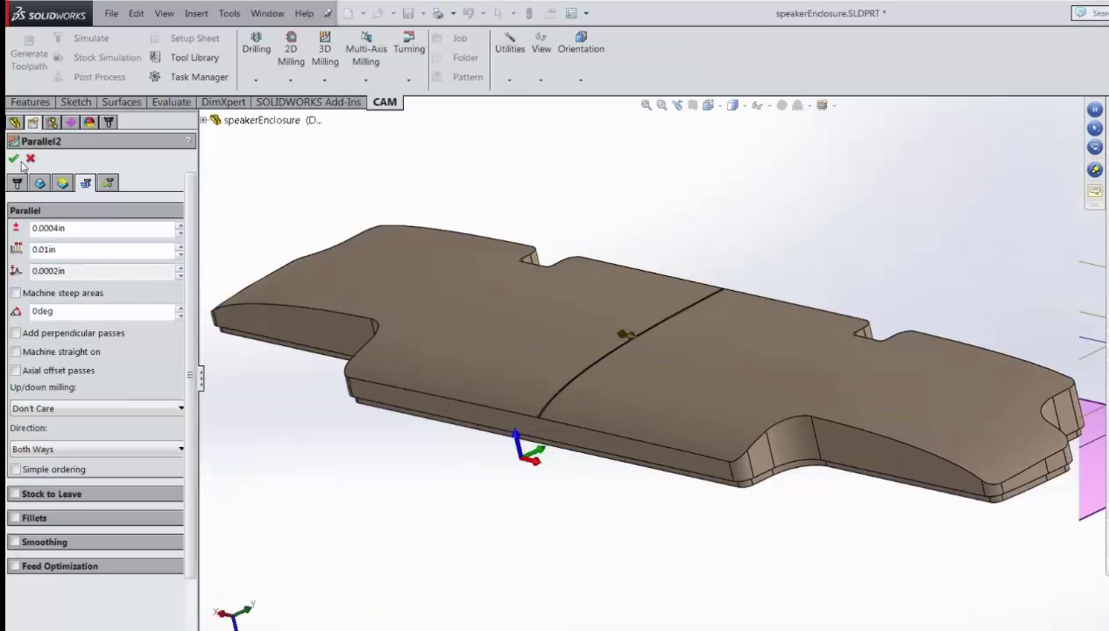
middle_drag(520, 478, 782, 477)
scroll(875, 413, down, 2)
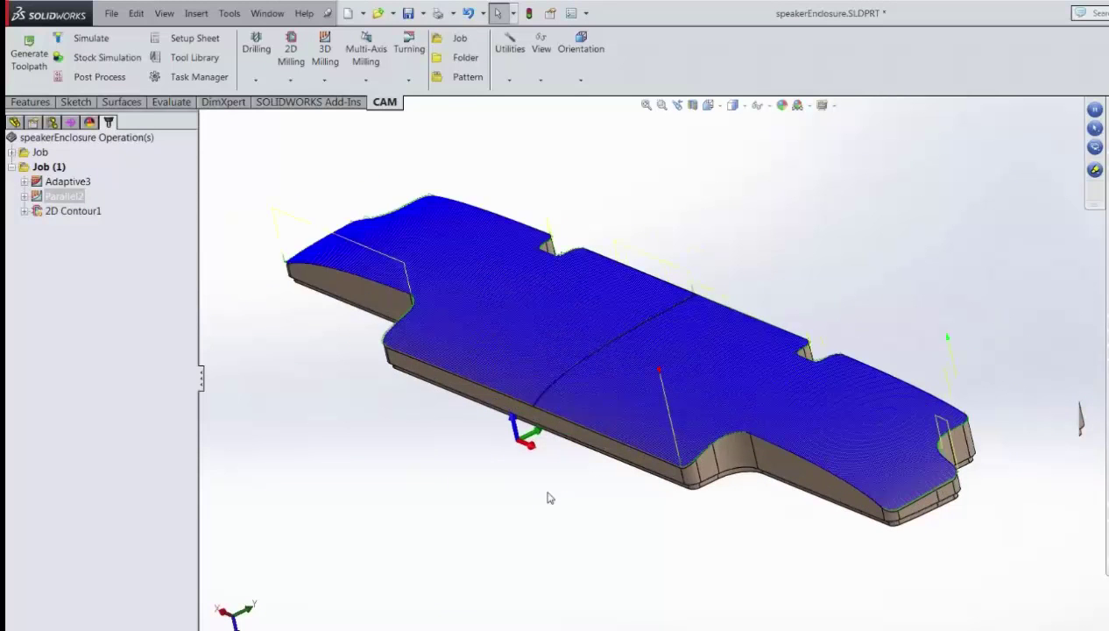
- Show 2D Contour1's stacked profile passes around the outline, browsing the 2D Milling list without adding anything
click(70, 213)
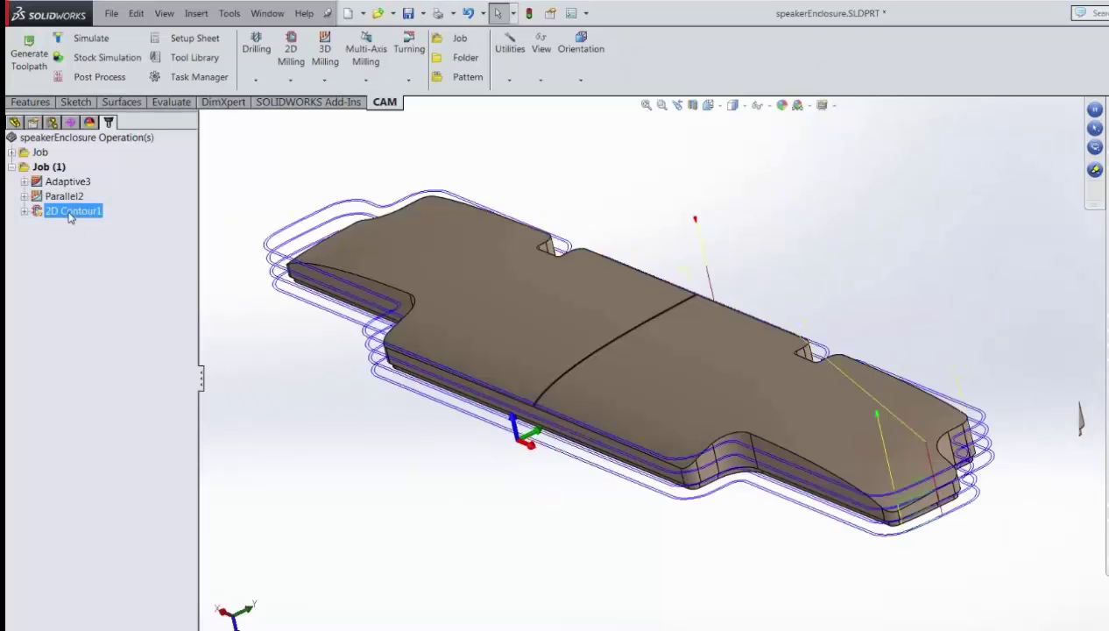
mouse_move(379, 439)
middle_down()
mouse_move(401, 423)
mouse_move(416, 342)
mouse_move(390, 404)
mouse_move(396, 434)
middle_up()
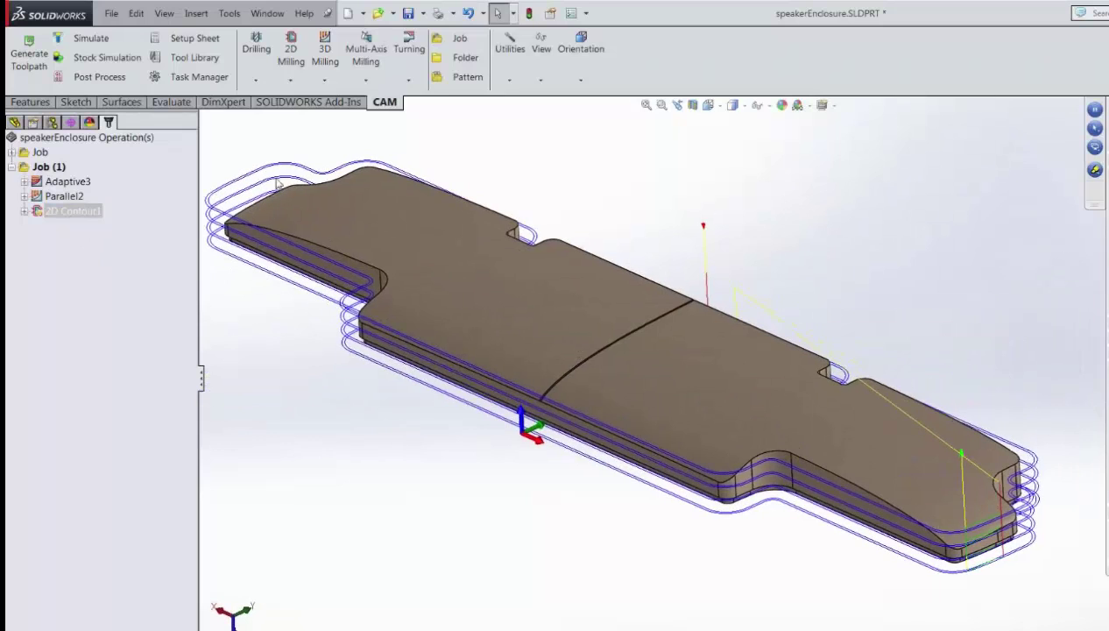
click(292, 79)
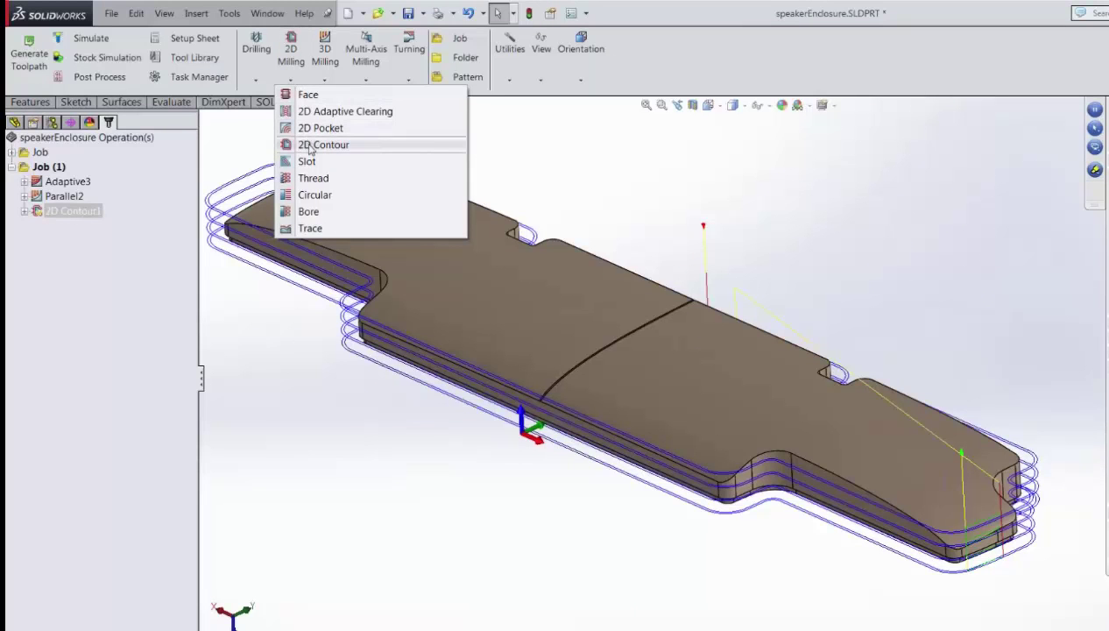
click(255, 343)
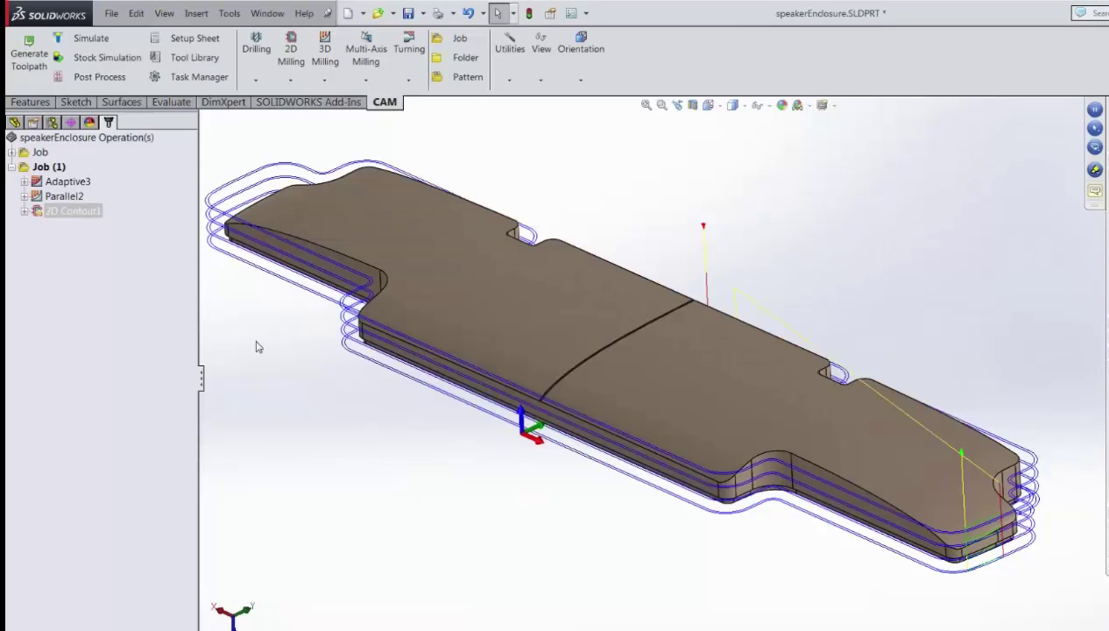
- Open 2D Contour1 for editing and orbit around its toolpath and tool preview
right_click(44, 211)
click(59, 221)
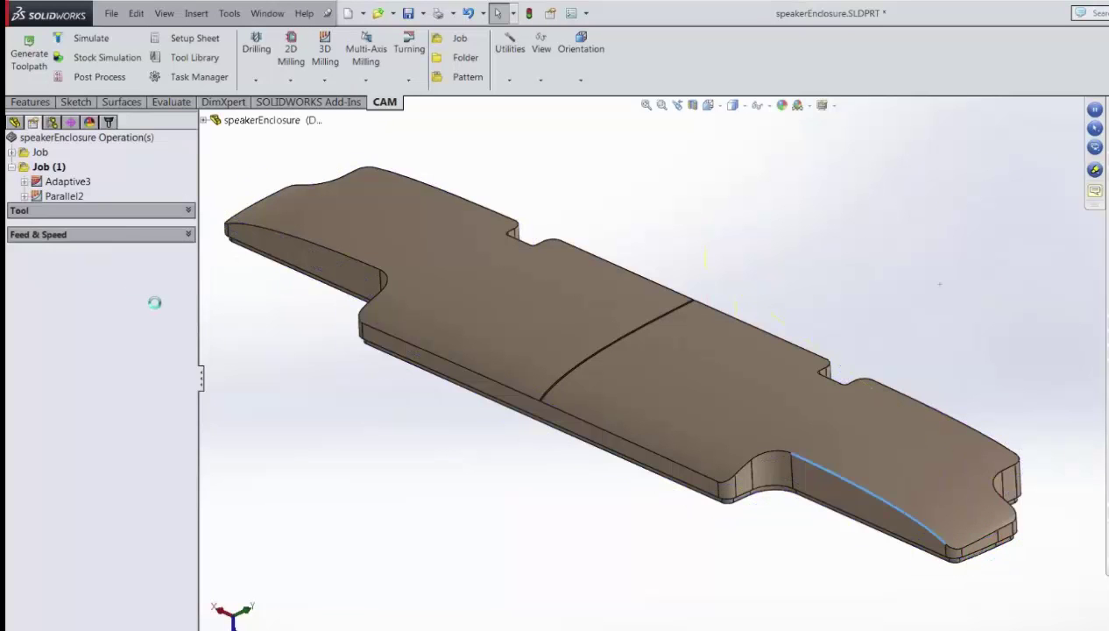
middle_drag(767, 550, 912, 561)
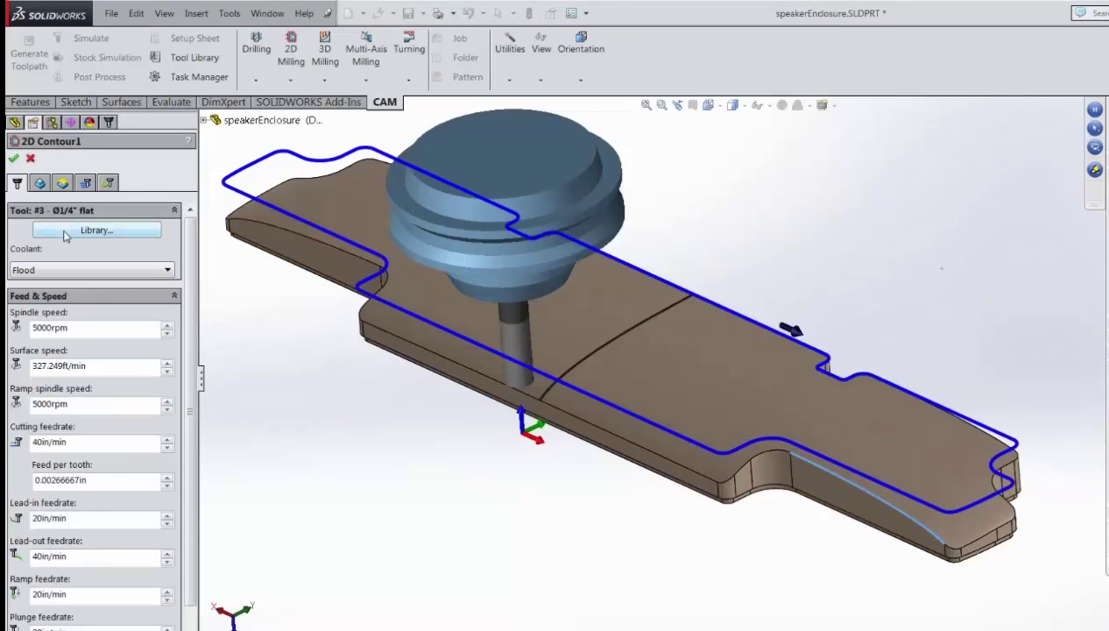
- Replace the Edge<1> contour selection with the part's bottom outer edge
click(39, 183)
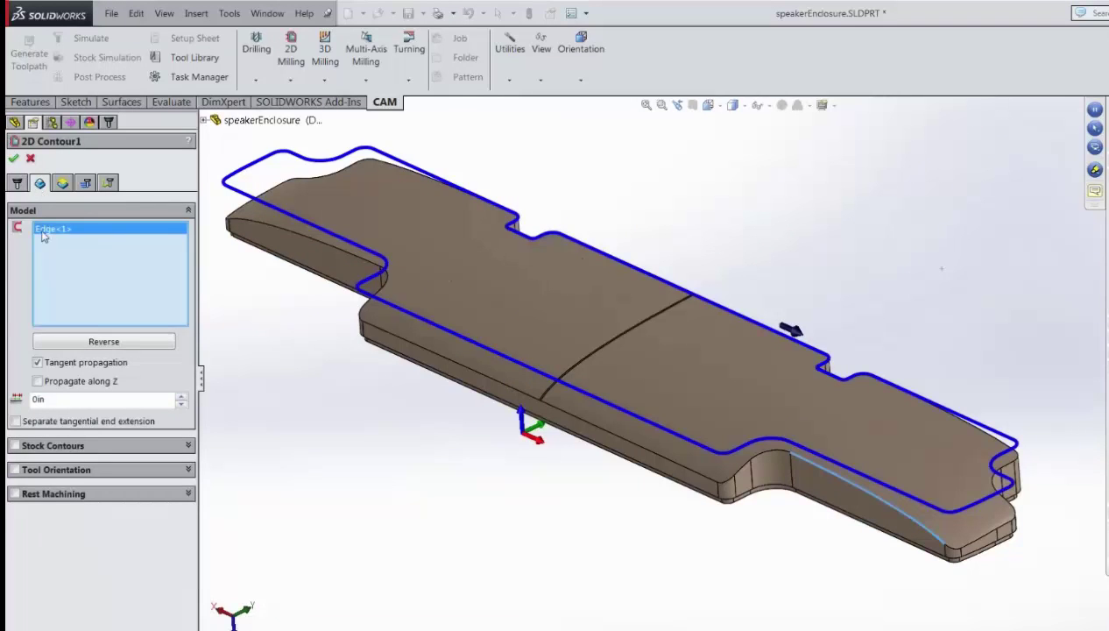
right_click(87, 231)
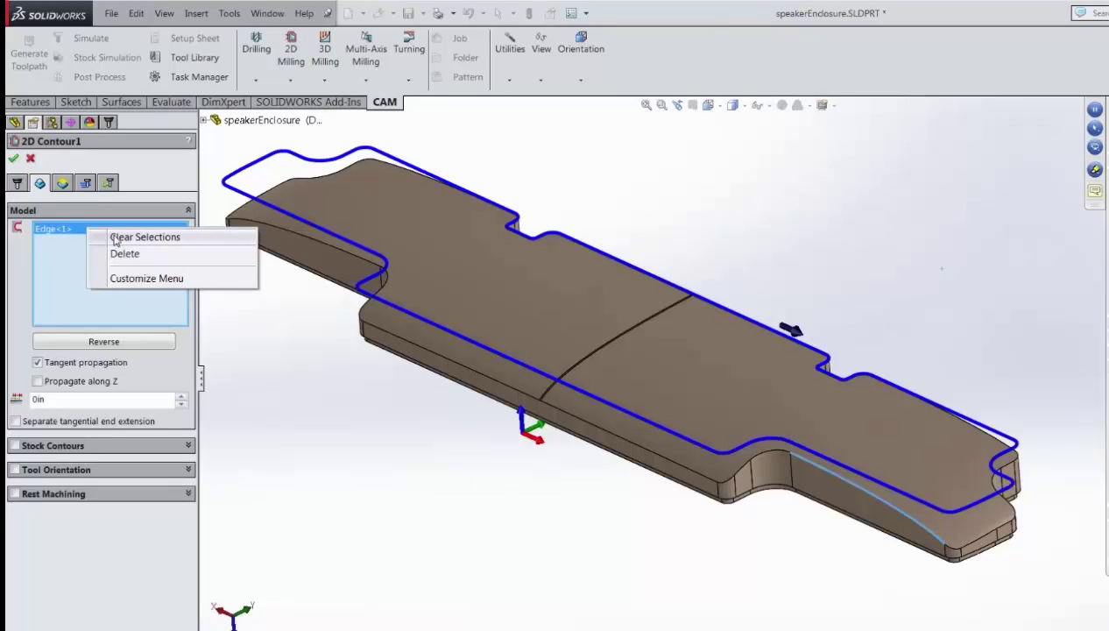
click(115, 238)
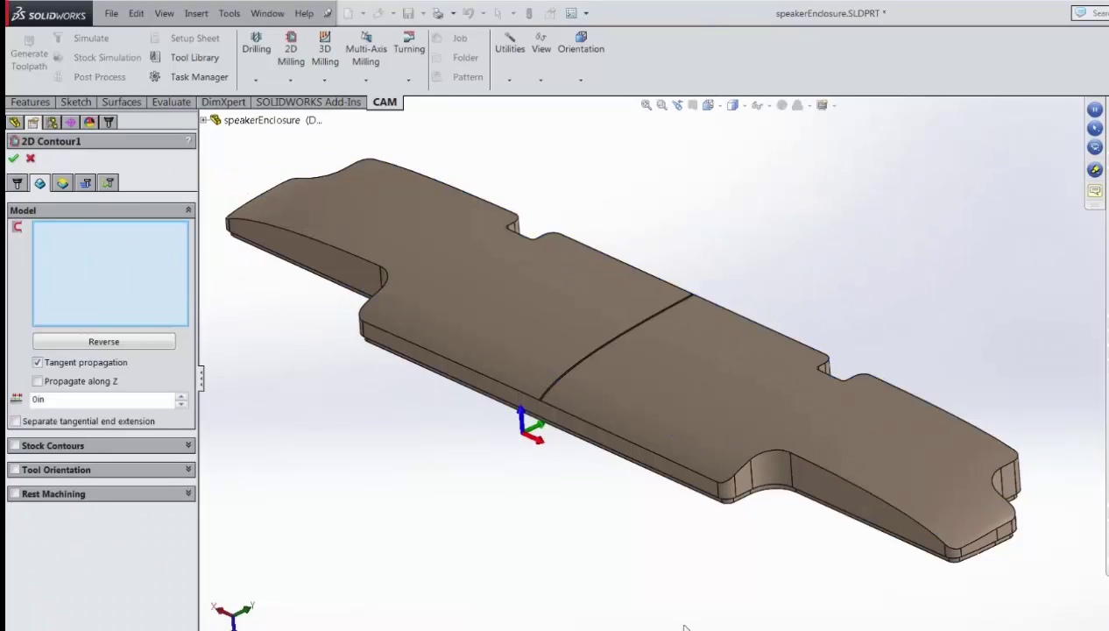
click(924, 533)
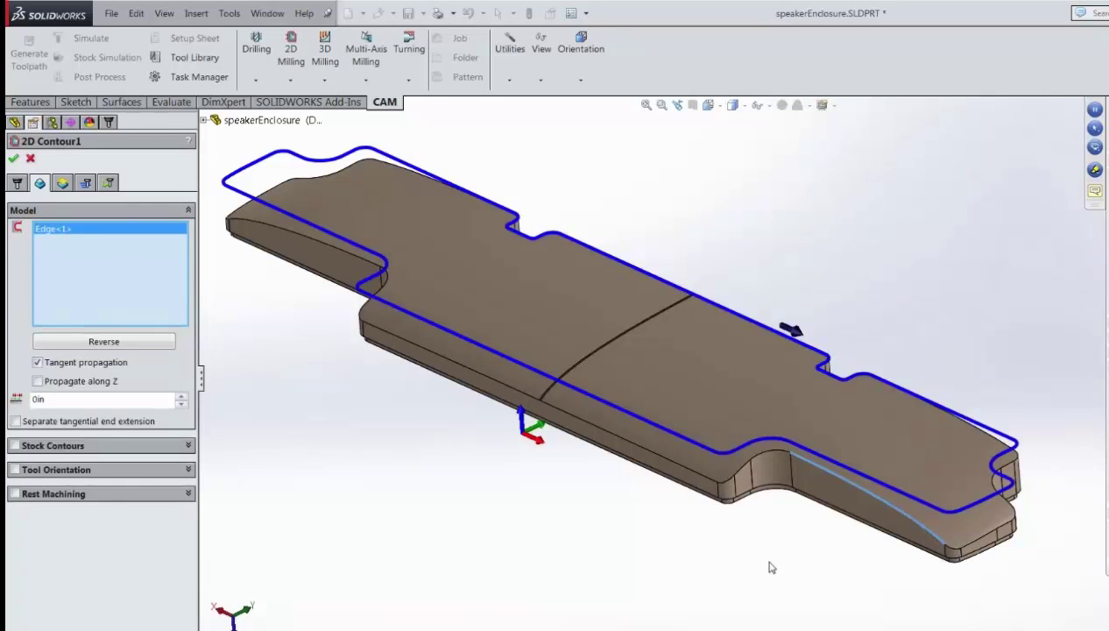
middle_drag(804, 588, 680, 586)
scroll(965, 384, down, 1)
scroll(953, 379, down, 4)
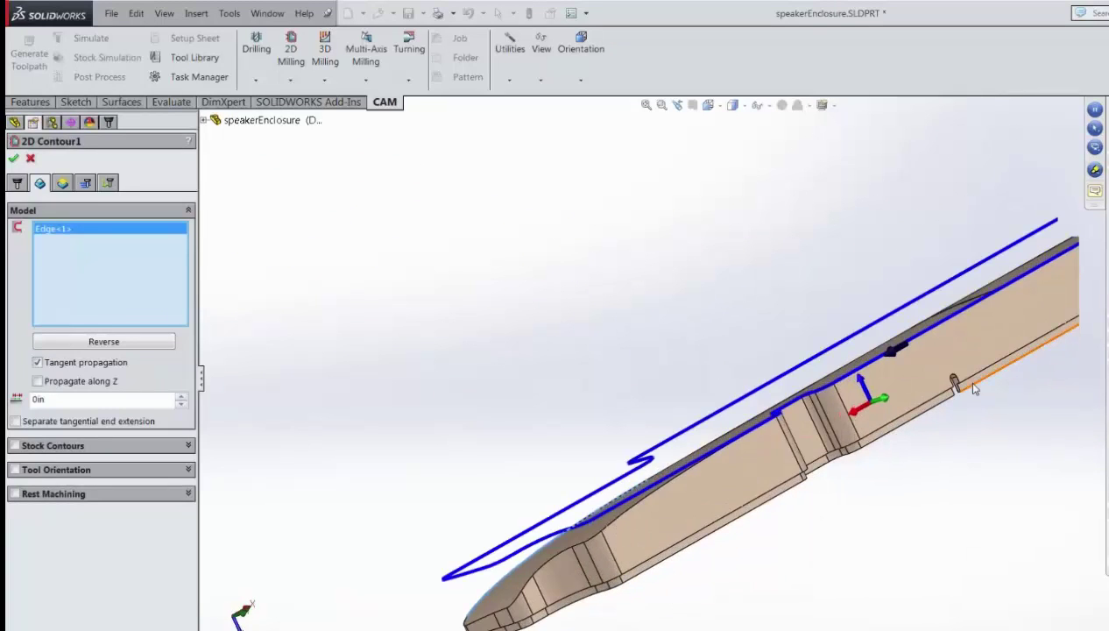
scroll(947, 389, down, 1)
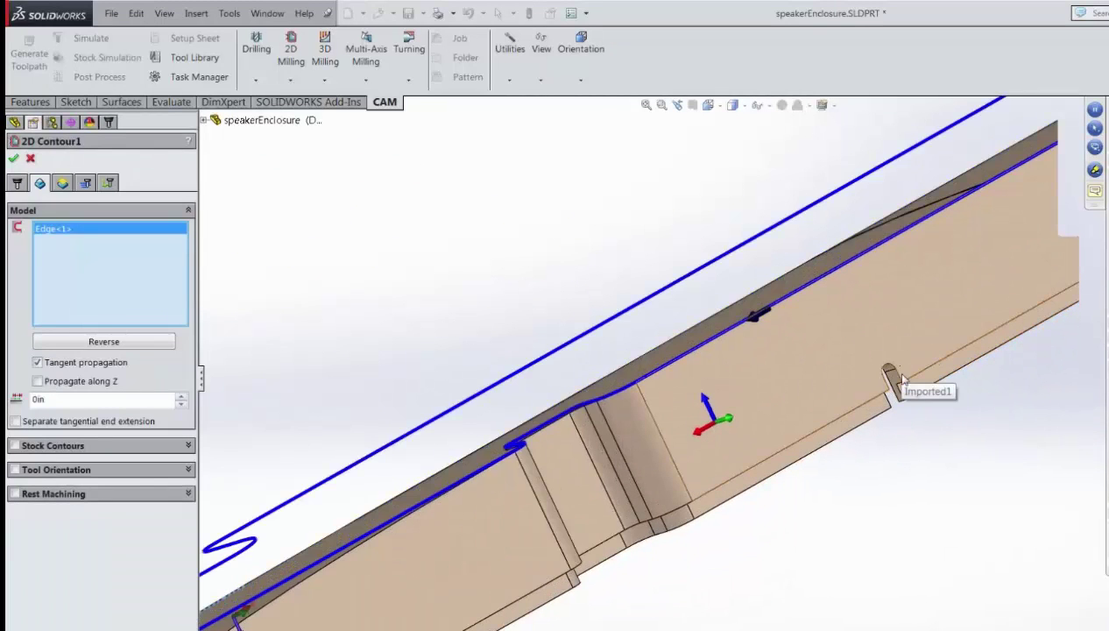
scroll(822, 473, up, 3)
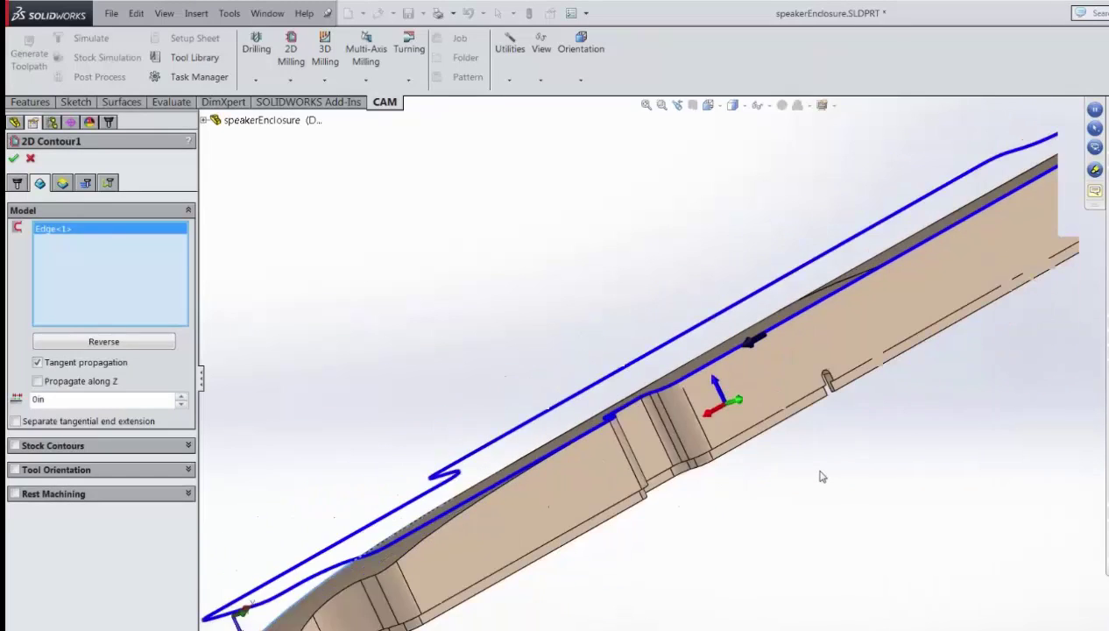
scroll(788, 482, up, 4)
middle_drag(788, 483, 896, 417)
scroll(912, 351, down, 4)
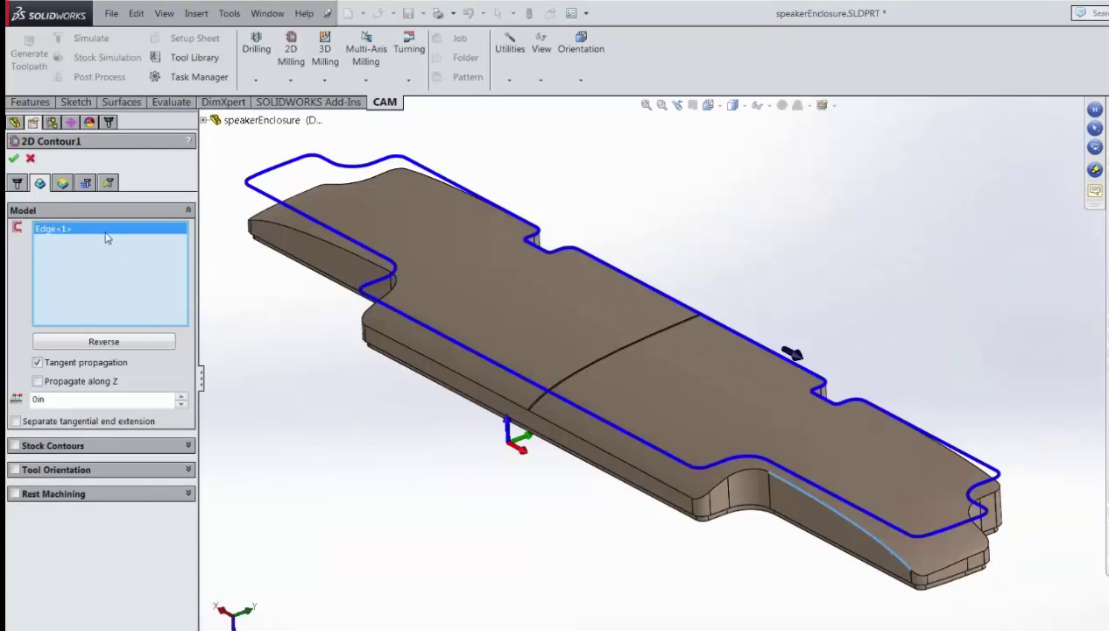
- Review 2D Contour1's heights, multiple finishing passes and multiple depths, then accept to regenerate
click(62, 183)
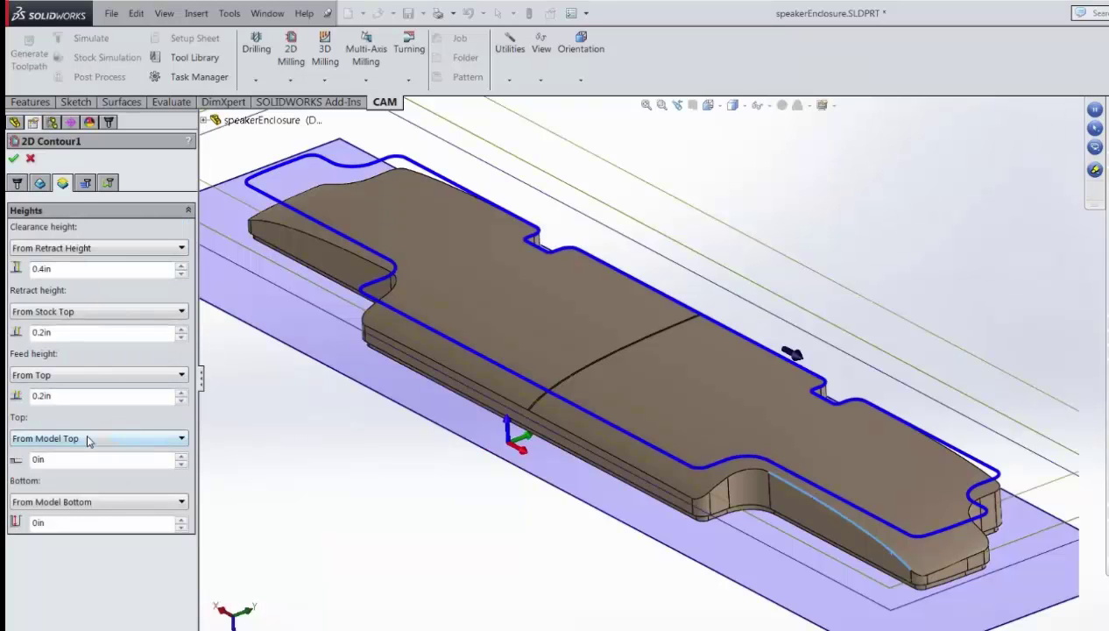
mouse_move(88, 441)
click(86, 184)
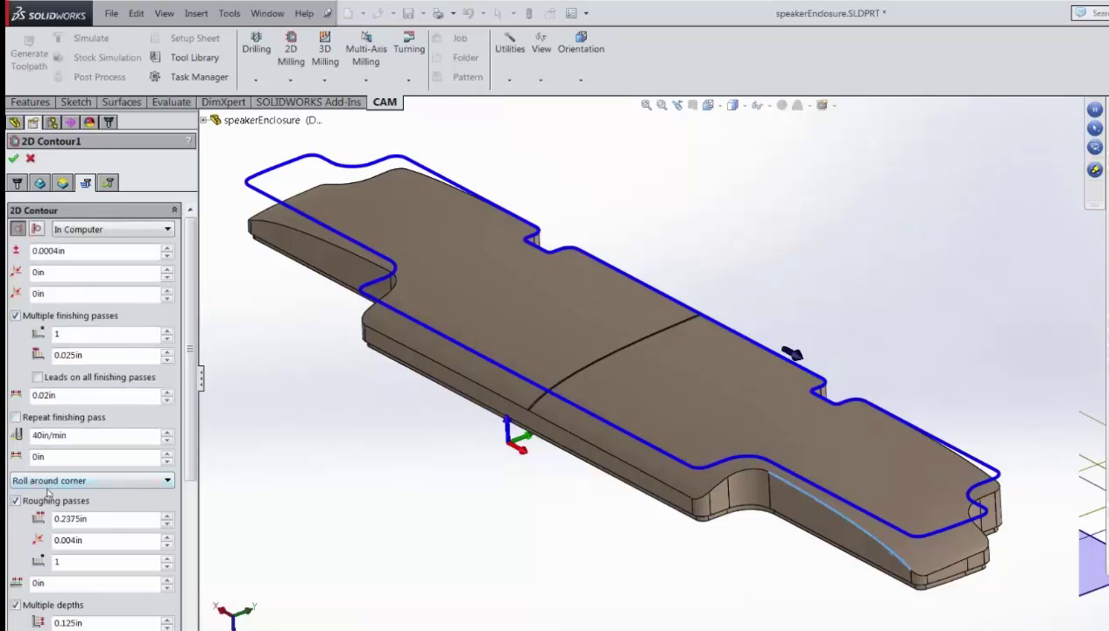
scroll(185, 447, down, 2)
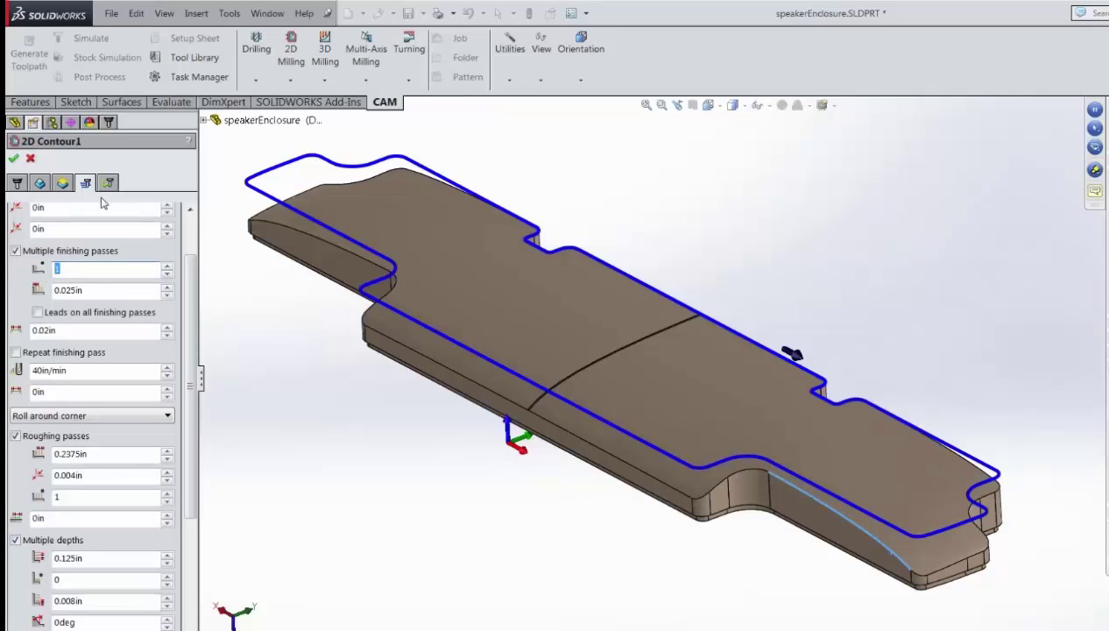
click(13, 161)
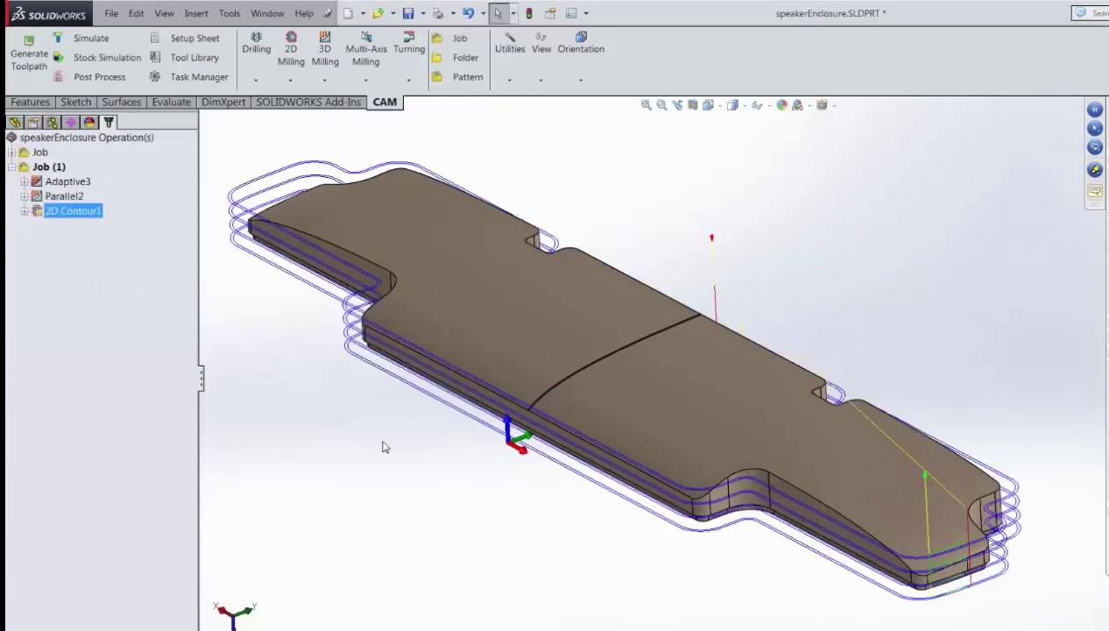
- Expand the first Job and select it to show the stock block and two pins
mouse_move(486, 528)
middle_down()
mouse_move(417, 466)
mouse_move(488, 502)
mouse_move(486, 512)
middle_up()
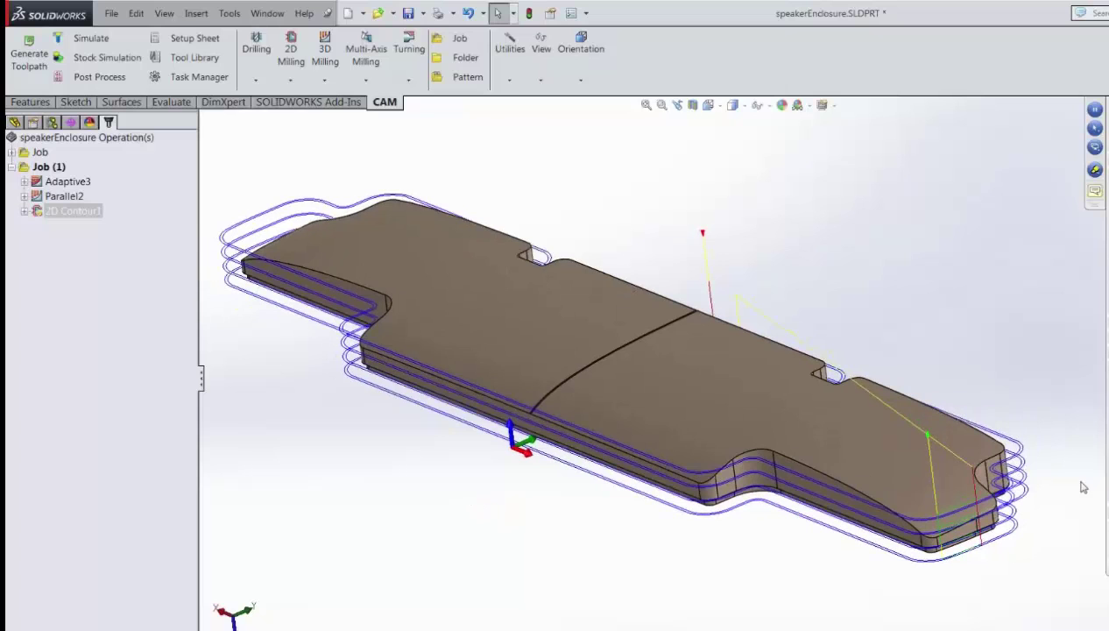
click(23, 153)
click(23, 154)
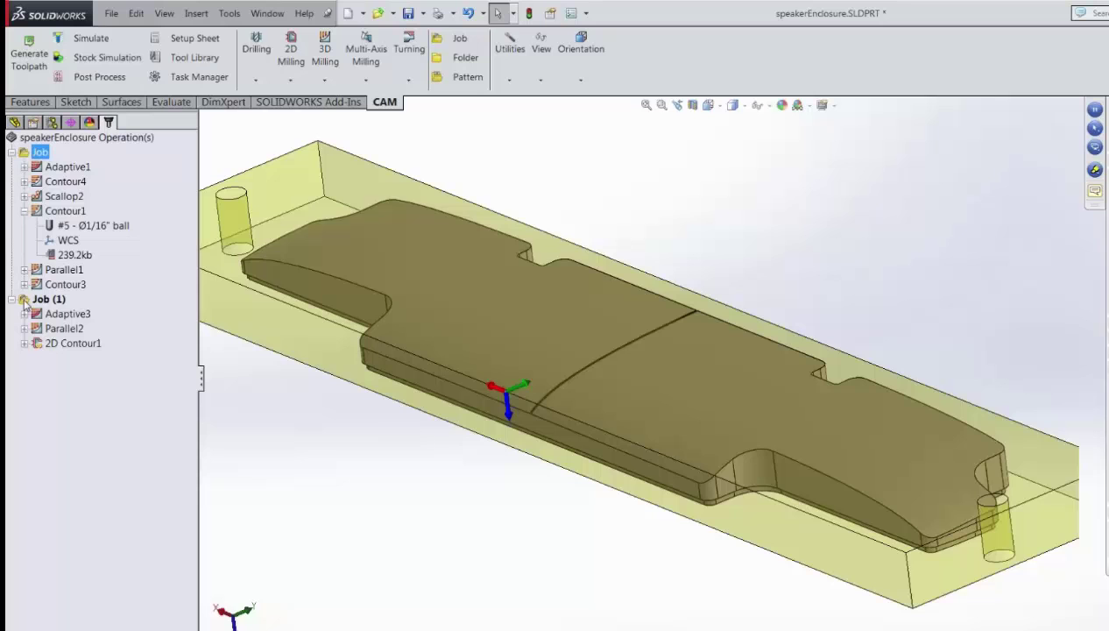
- Start a stock simulation for Job (1) with the toolpath line display turned off
click(25, 300)
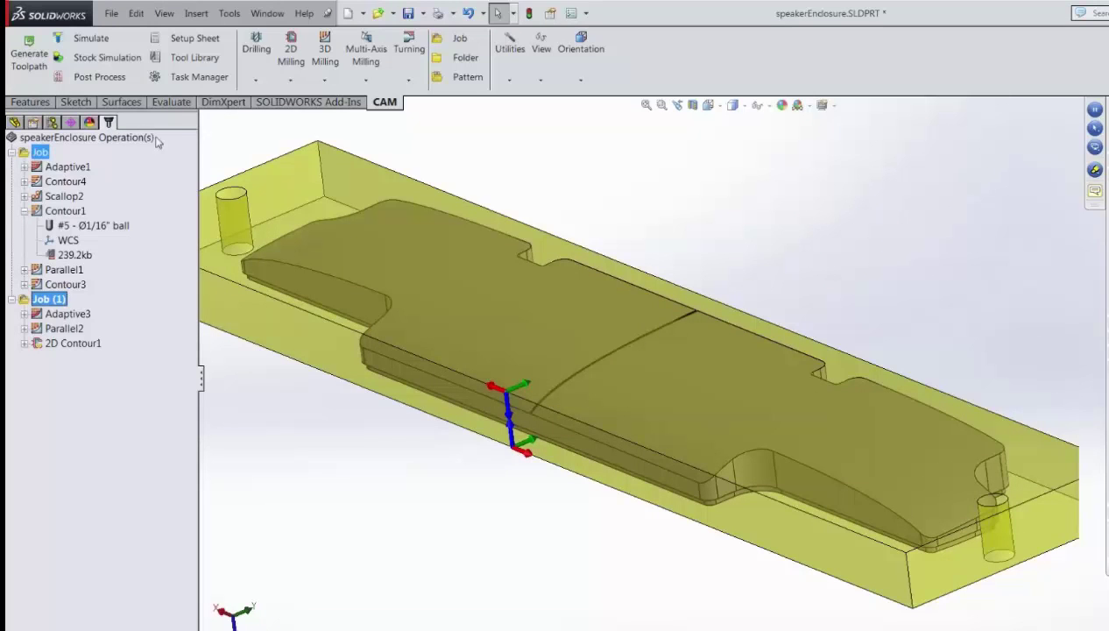
click(106, 59)
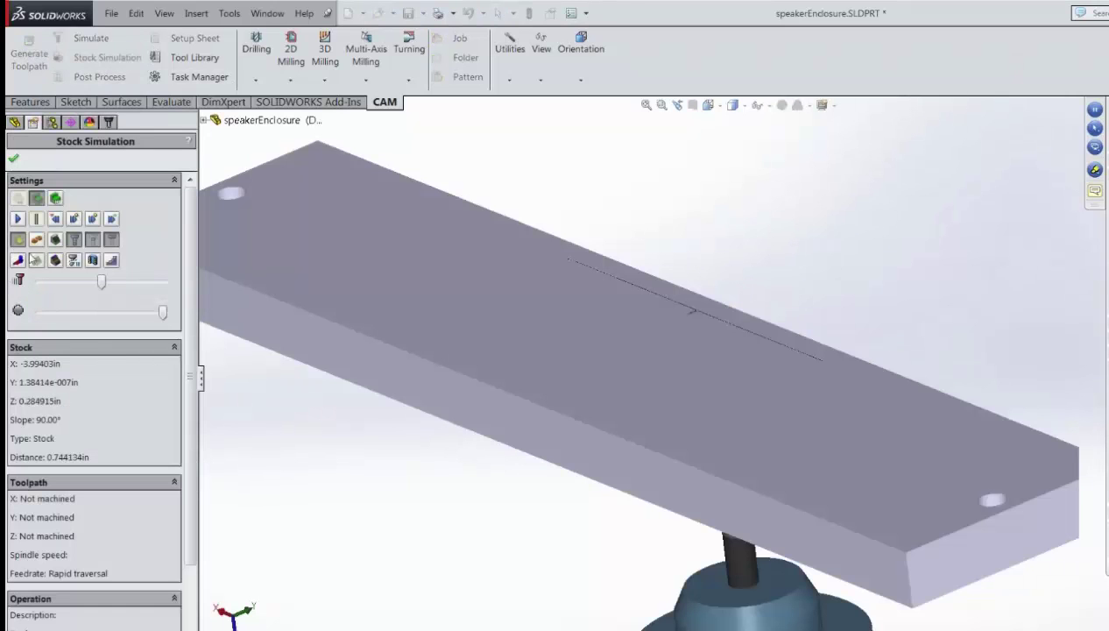
click(18, 239)
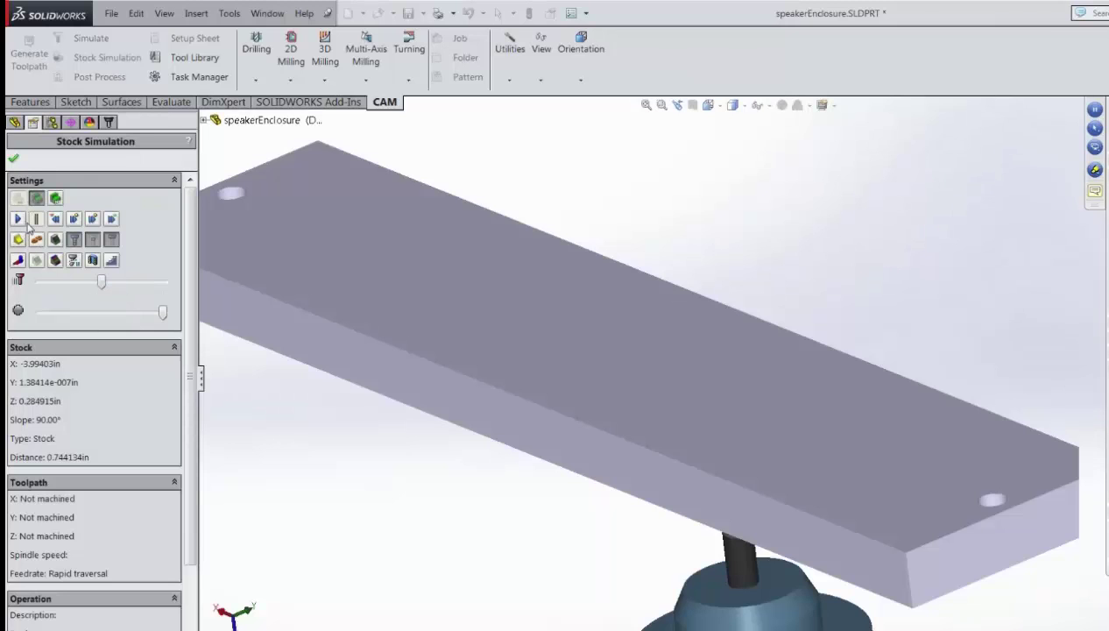
- Run the simulation through to the Scallop2 operation, reaching 1:15:48 machining time
click(110, 221)
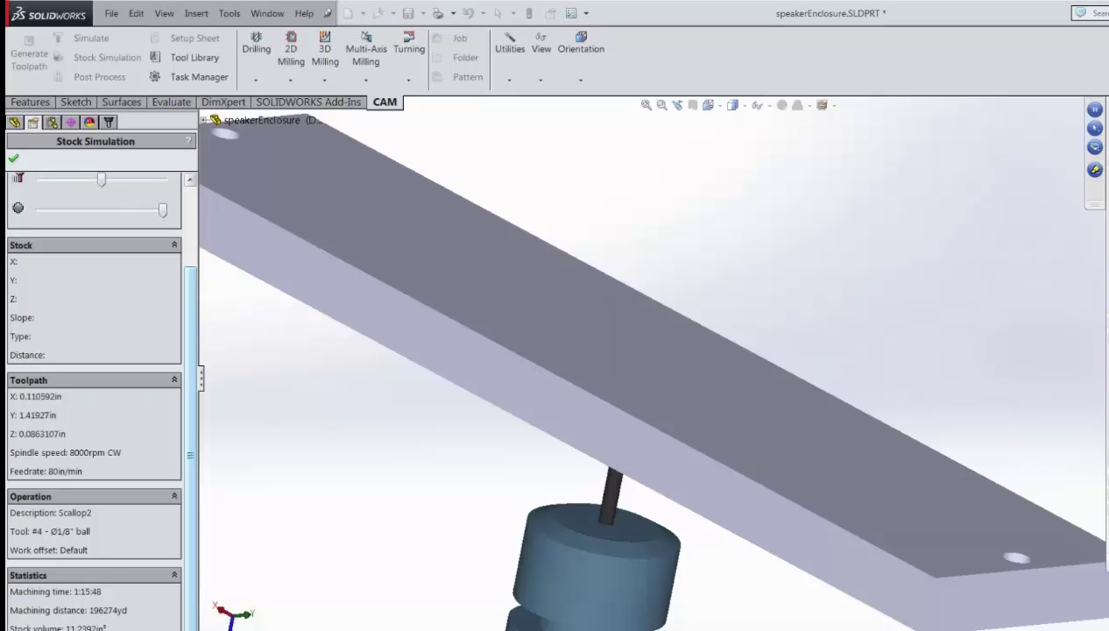
- Accept the GoToWebinar presenter change so the other panelist's SOLIDWORKS session is shared
scroll(97, 395, up, 1)
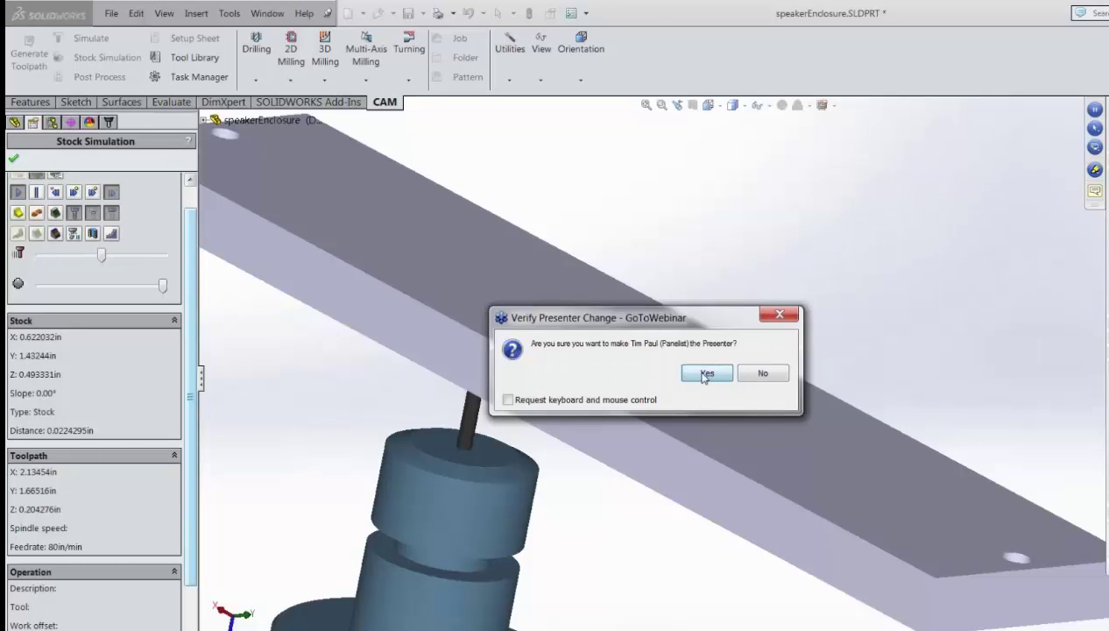
click(706, 374)
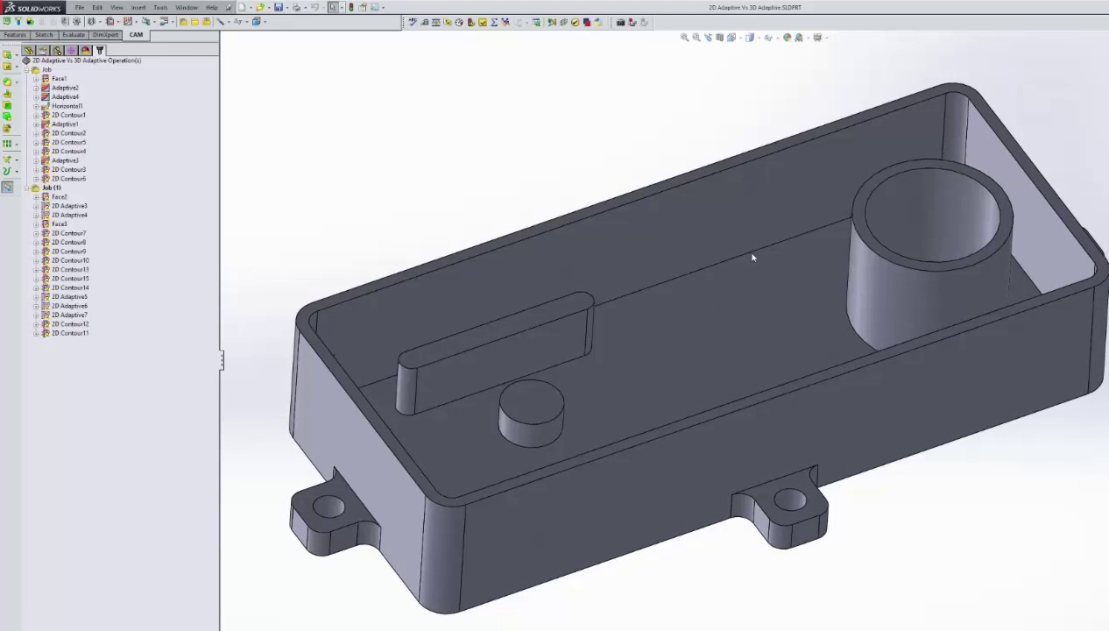
- Orbit the enclosure near top-down, then cycle open documents toward the 3D - Containing toolpaths assembly
middle_drag(813, 191, 701, 477)
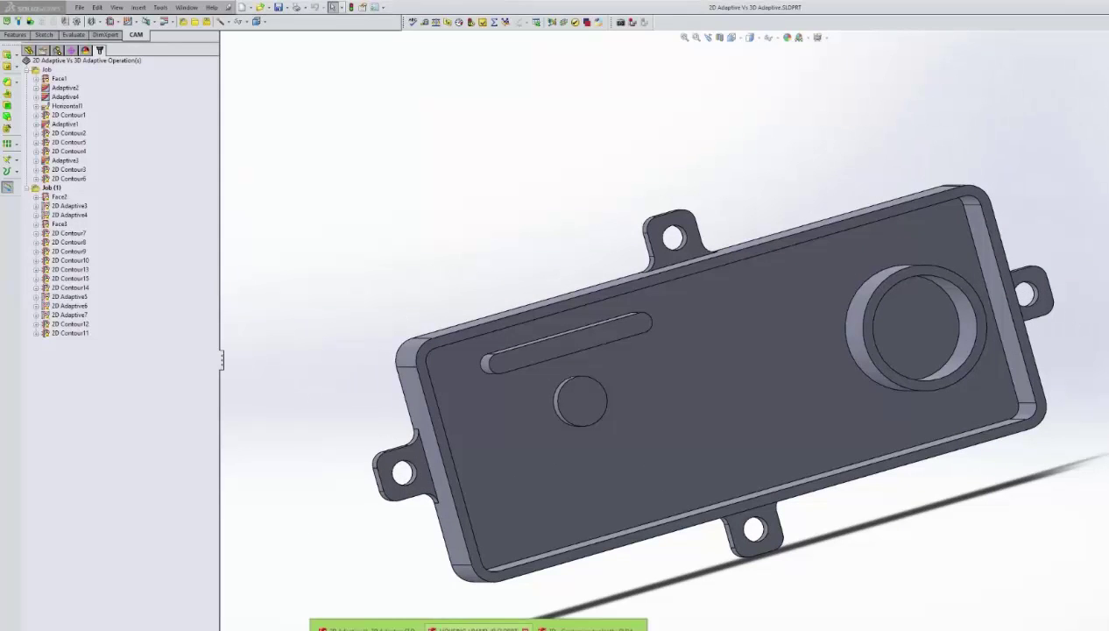
key(ctrl+Tab)
key(ctrl+Tab)
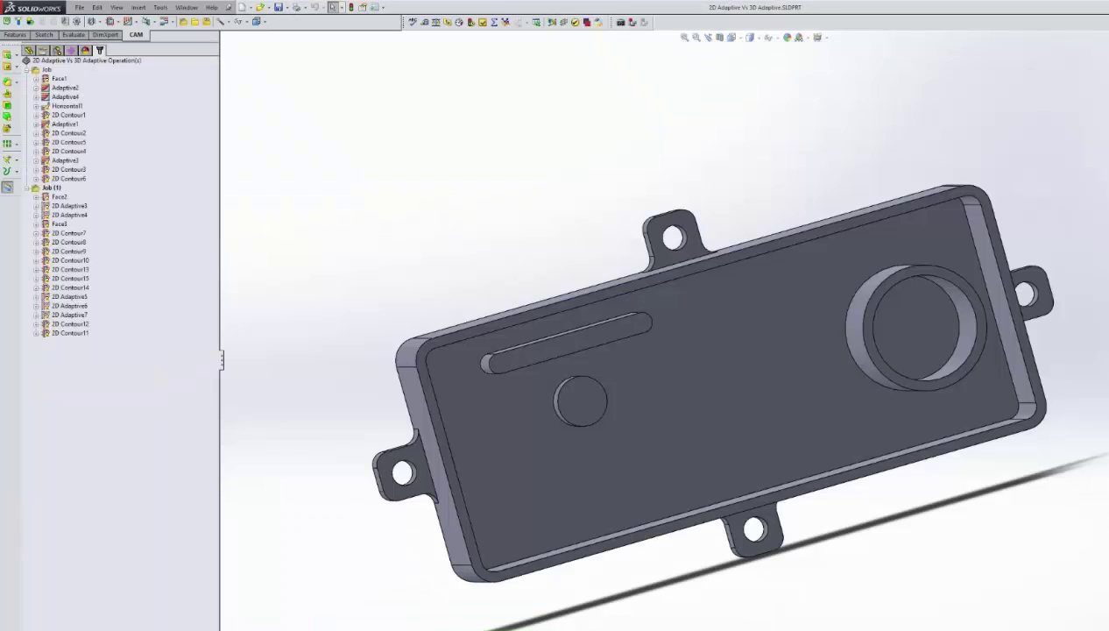
key(ctrl+Tab)
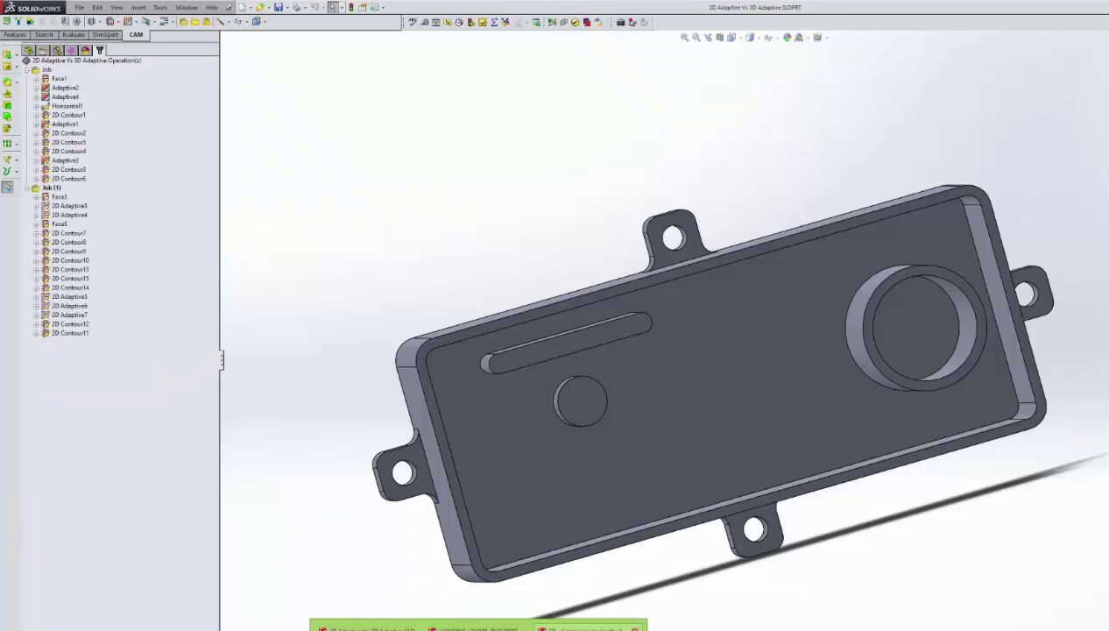
key(ctrl+Tab)
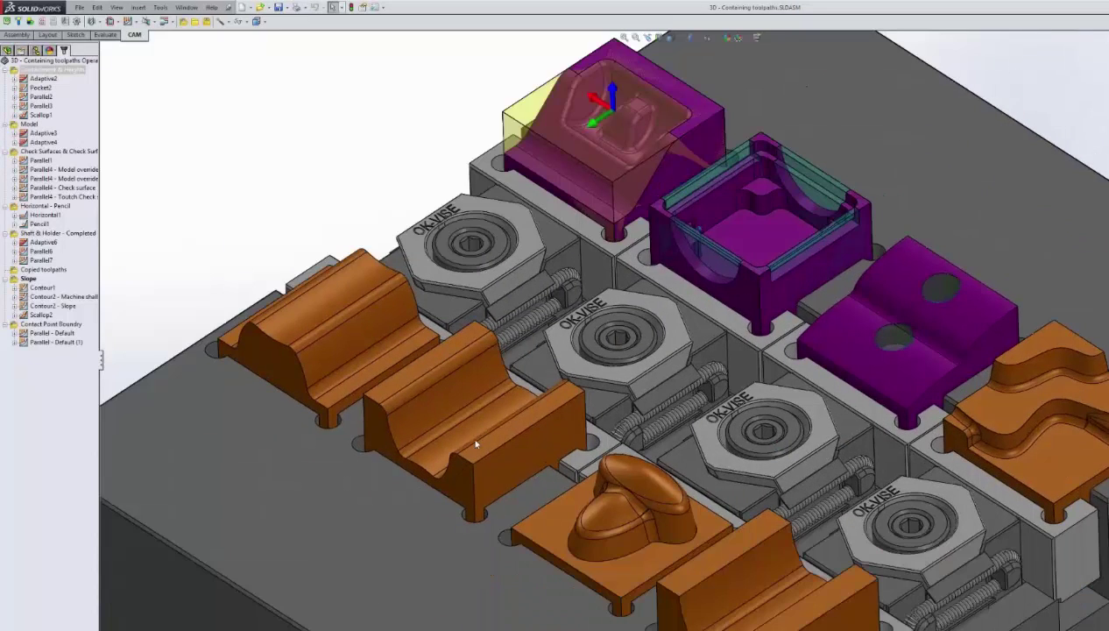
- Switch to the HOUSING_LBAND_IR part and orbit it to a low side view
key(ctrl+Tab)
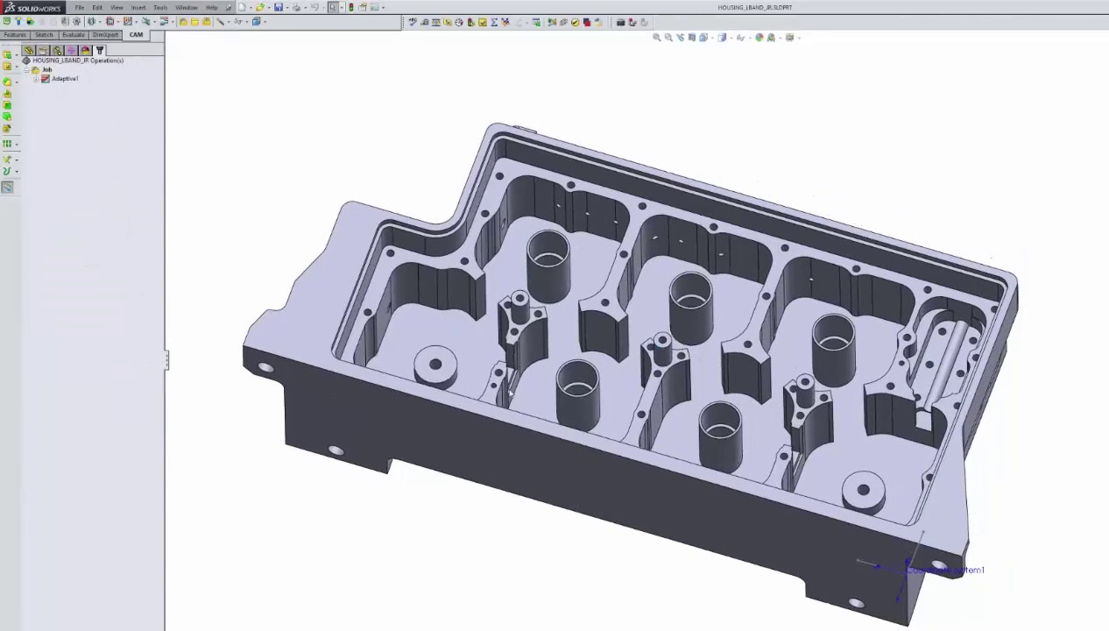
middle_drag(904, 378, 583, 294)
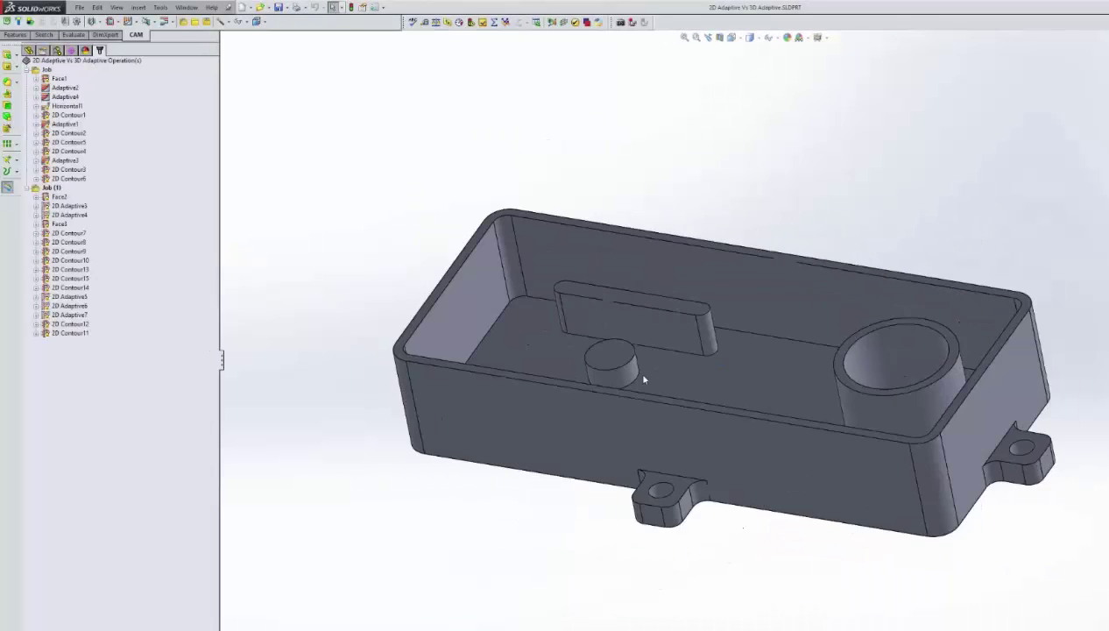
middle_drag(635, 369, 608, 287)
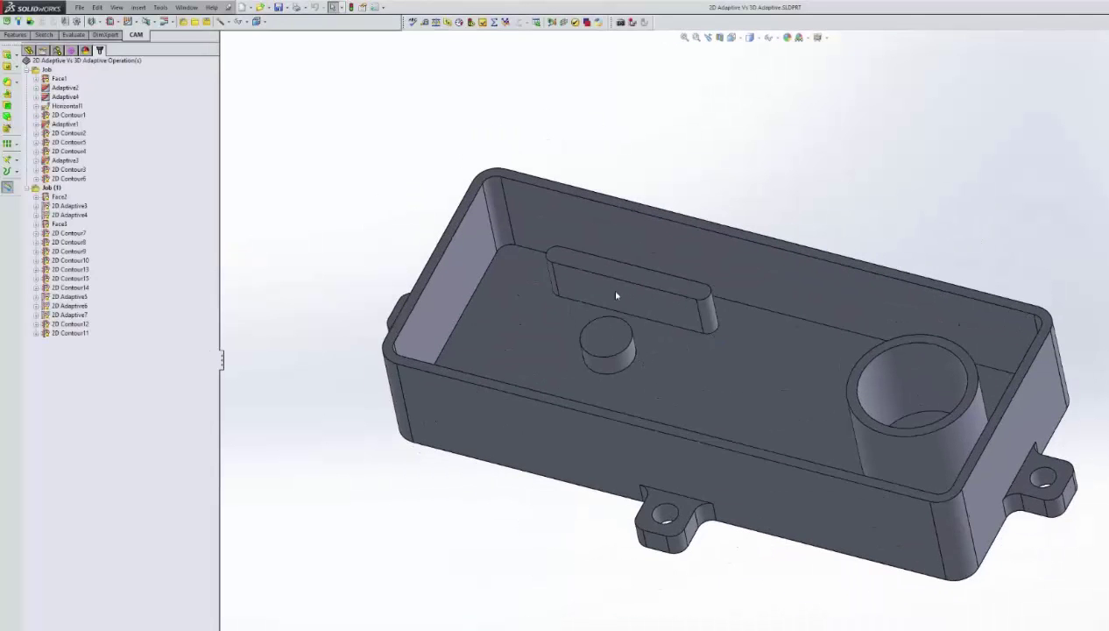
mouse_move(628, 331)
middle_down()
mouse_move(354, 213)
mouse_move(609, 288)
mouse_move(618, 263)
mouse_move(698, 275)
mouse_move(550, 240)
mouse_move(619, 280)
mouse_move(683, 381)
middle_up()
click(682, 377)
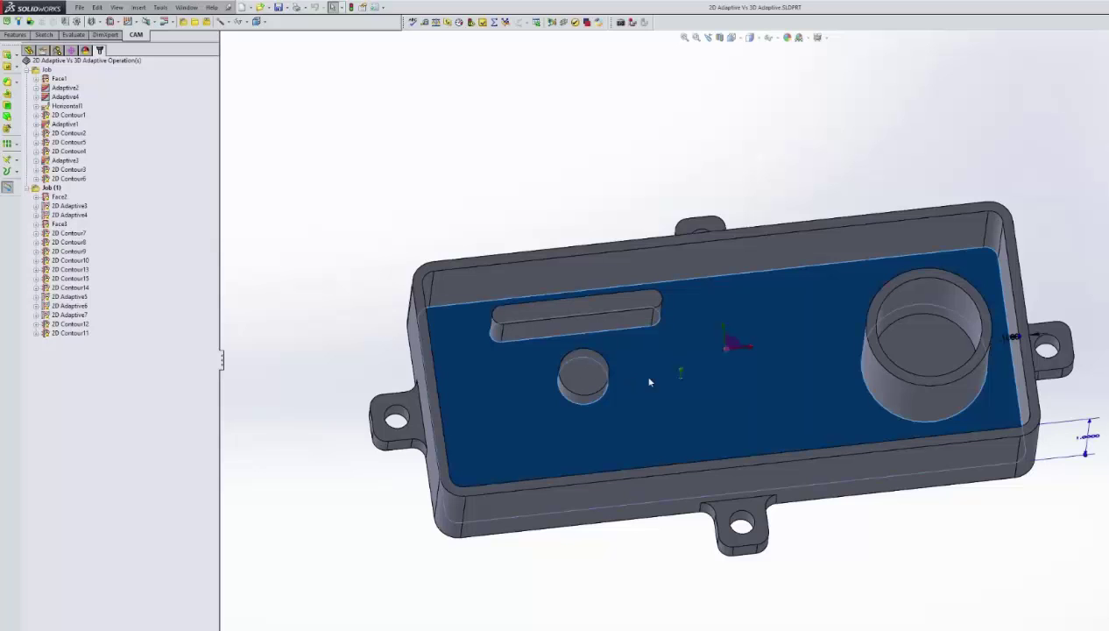
click(586, 373)
click(594, 321)
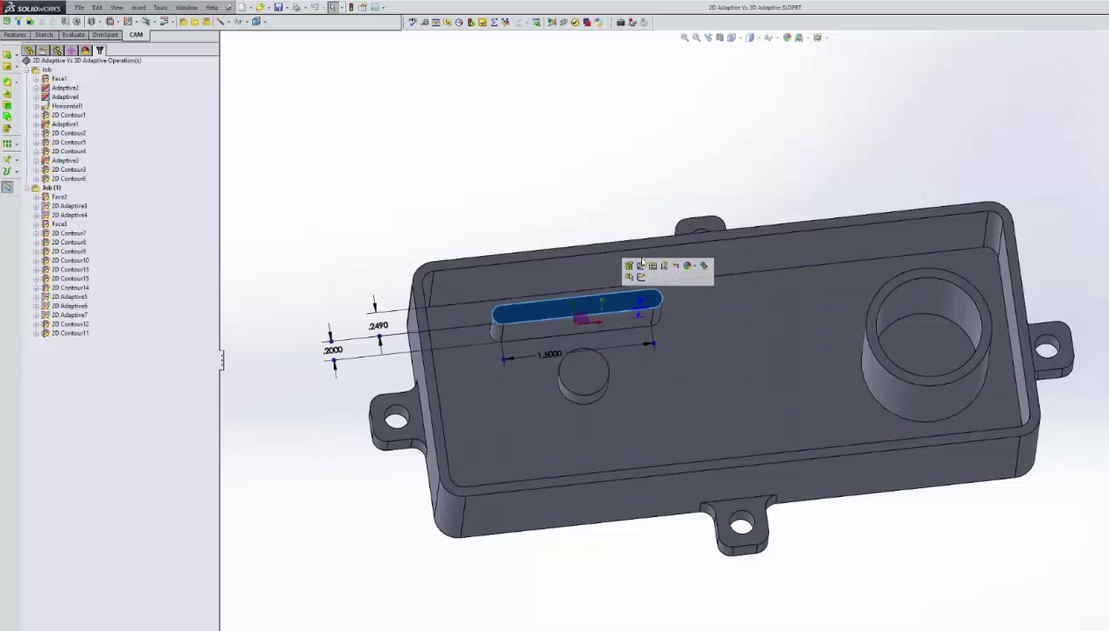
click(642, 260)
click(930, 345)
click(805, 325)
click(911, 330)
click(804, 141)
middle_drag(805, 181, 814, 244)
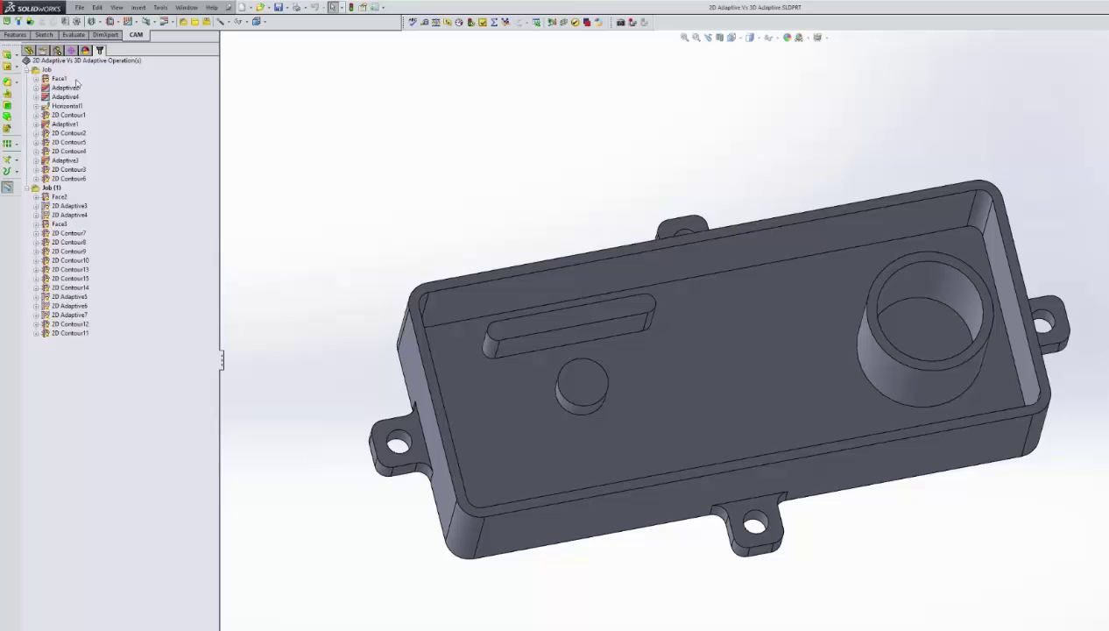
key(f)
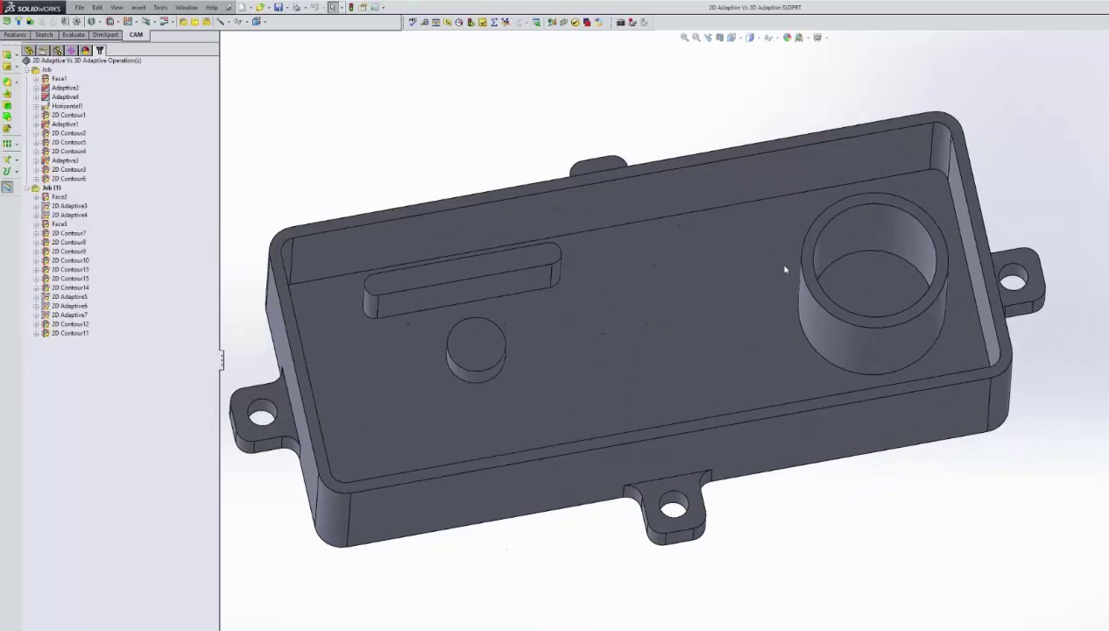
middle_drag(789, 277, 804, 288)
key(ctrl+Right)
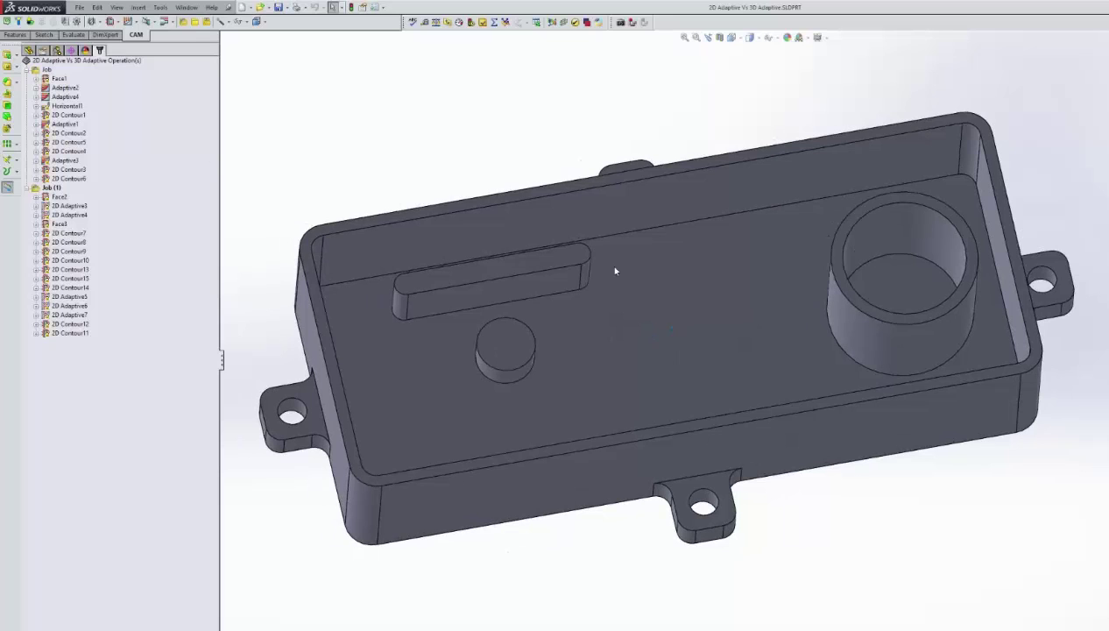
middle_drag(614, 265, 594, 252)
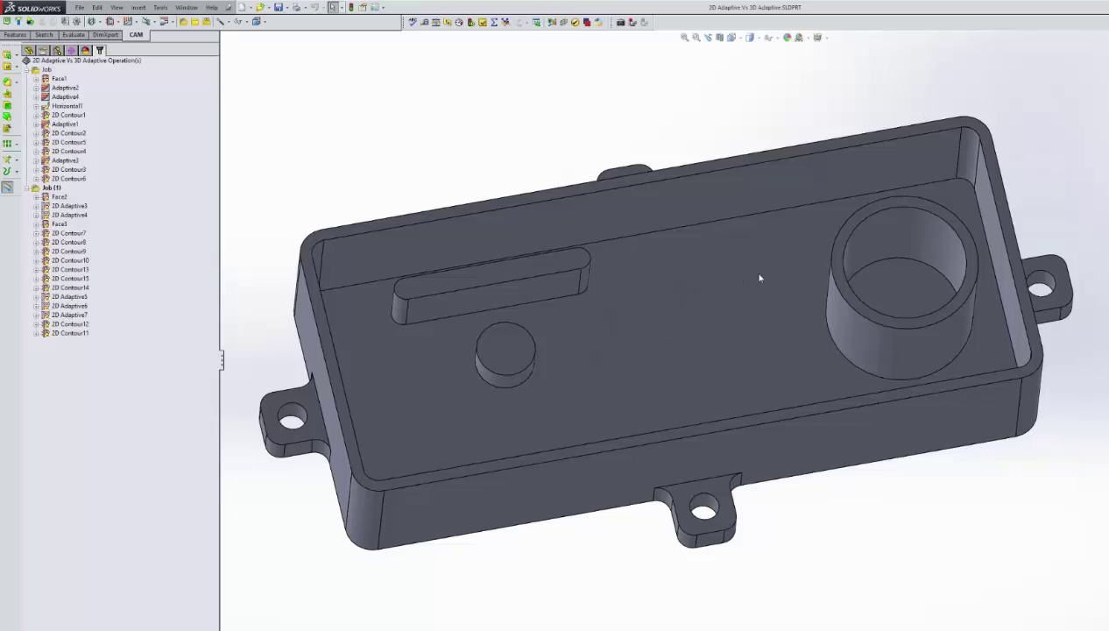
middle_drag(761, 279, 738, 349)
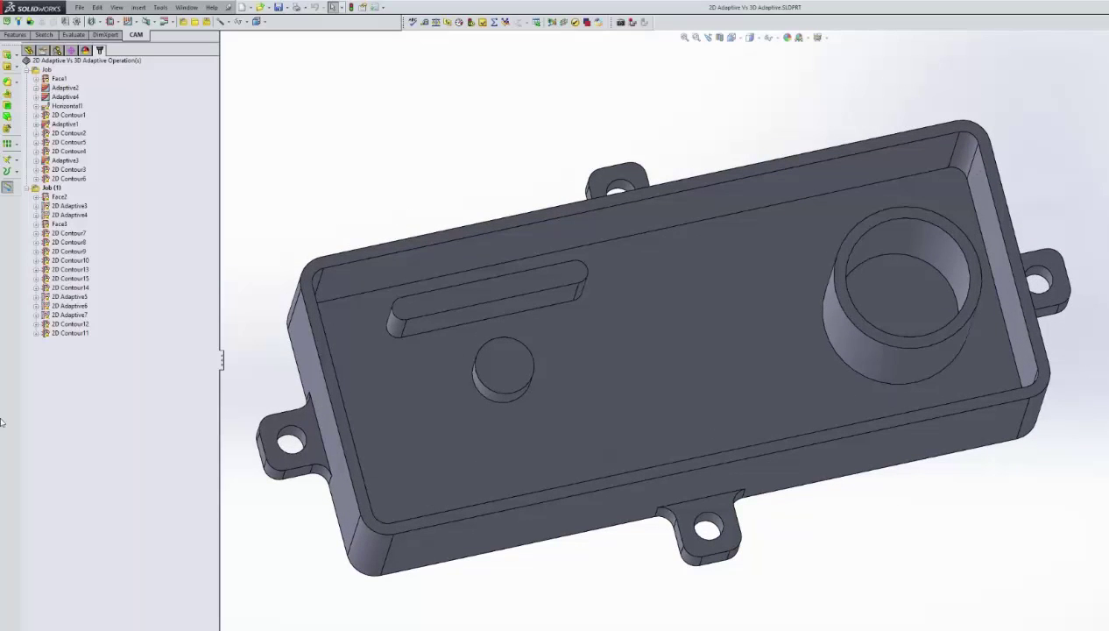
middle_drag(769, 489, 369, 308)
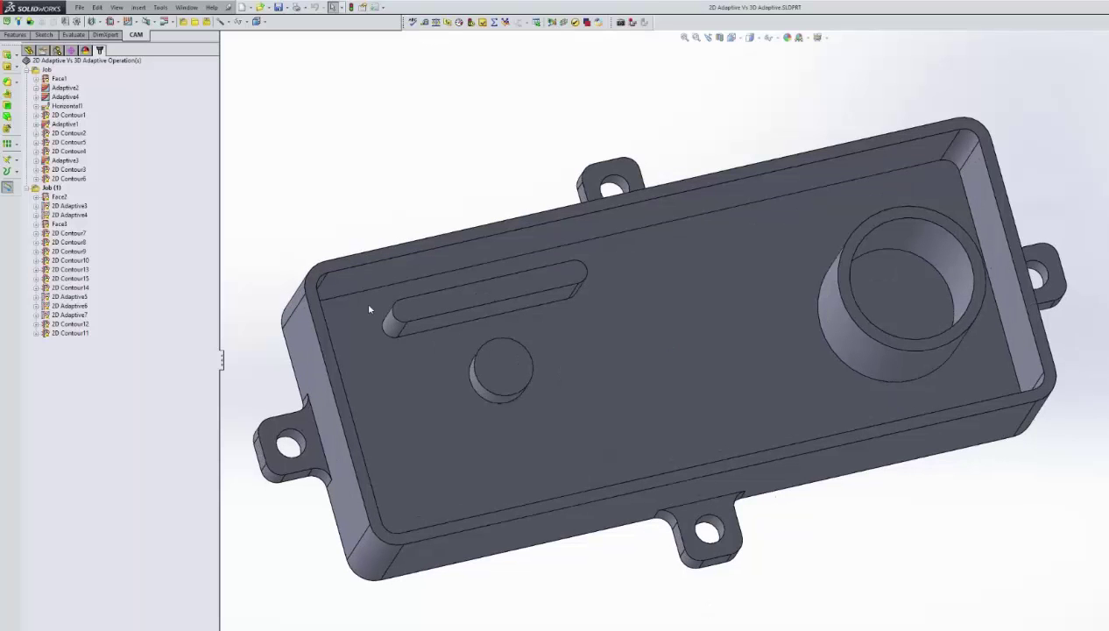
- Show the Job stock, Face1 and Adaptive2 toolpaths, rotating to look down on the pocket
click(47, 70)
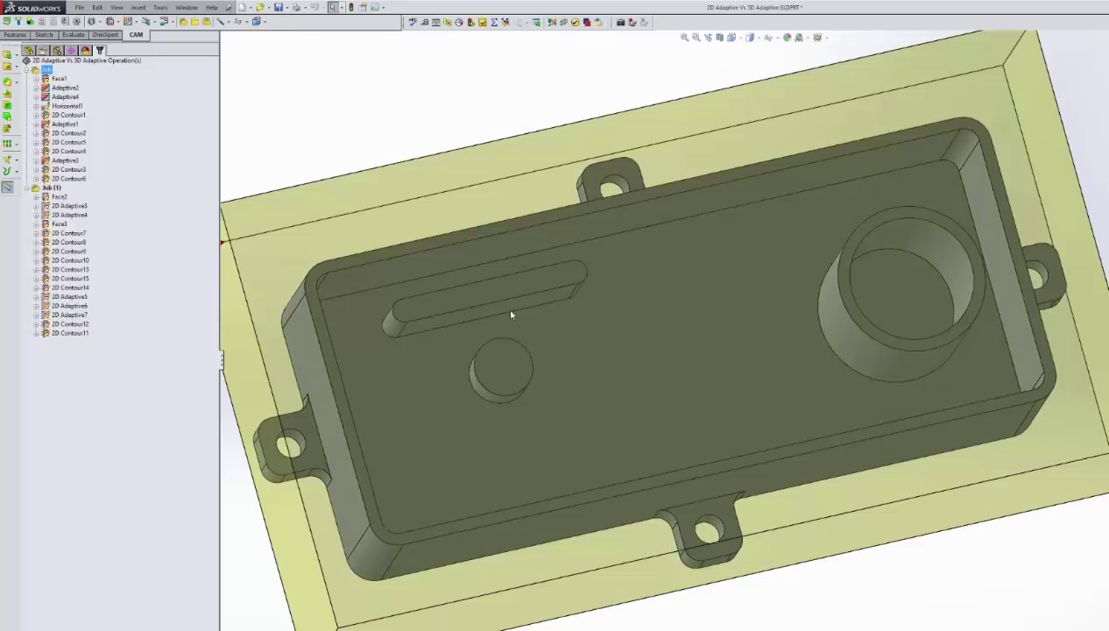
middle_drag(604, 329, 438, 237)
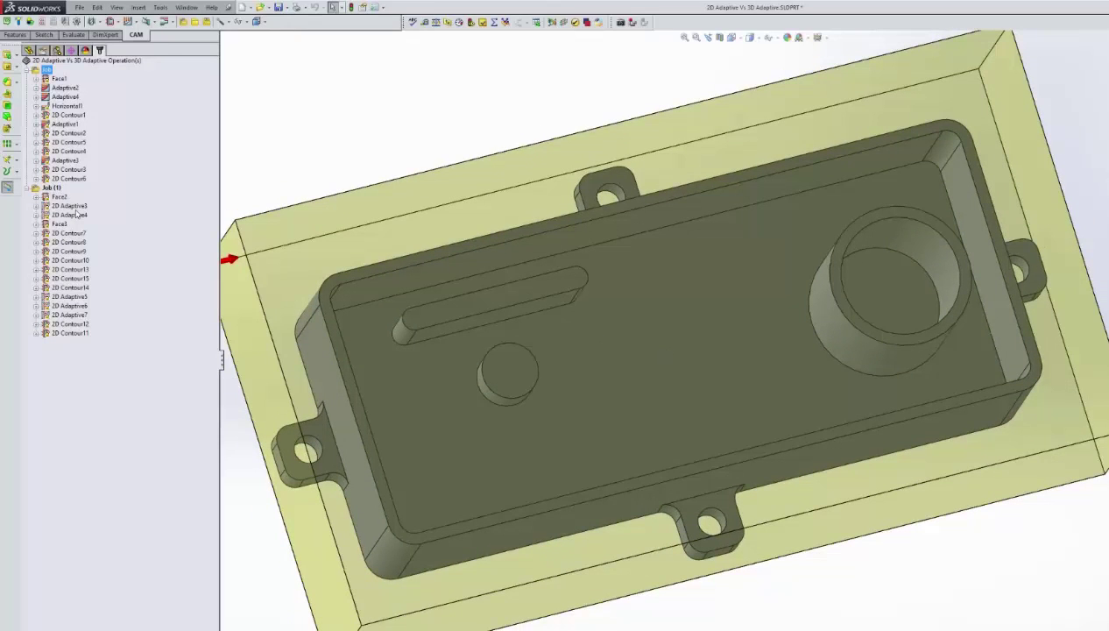
click(58, 79)
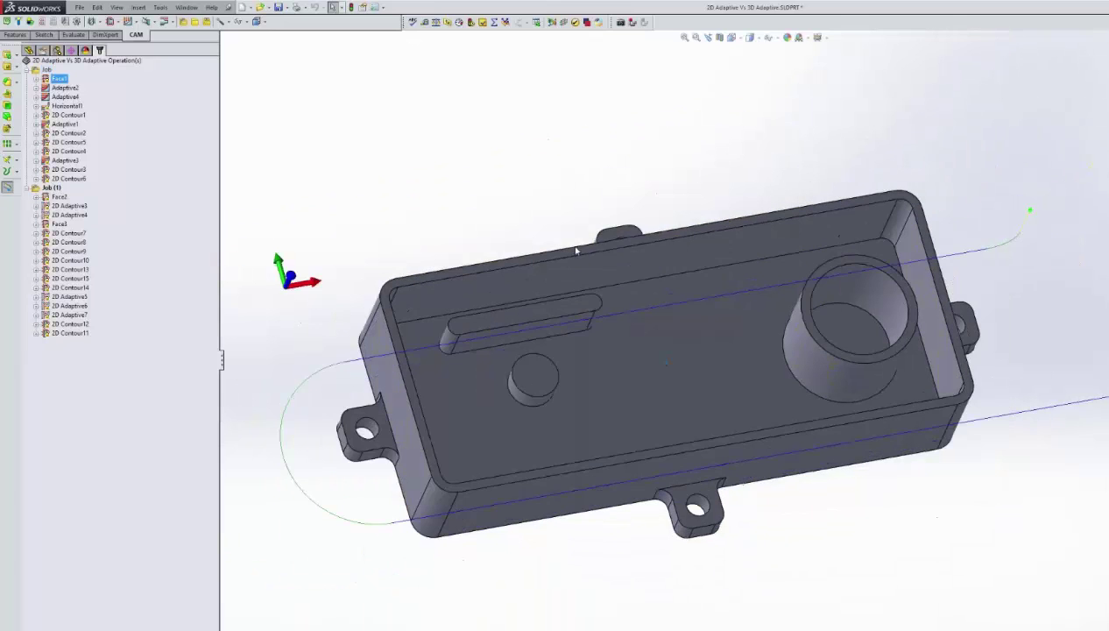
click(63, 88)
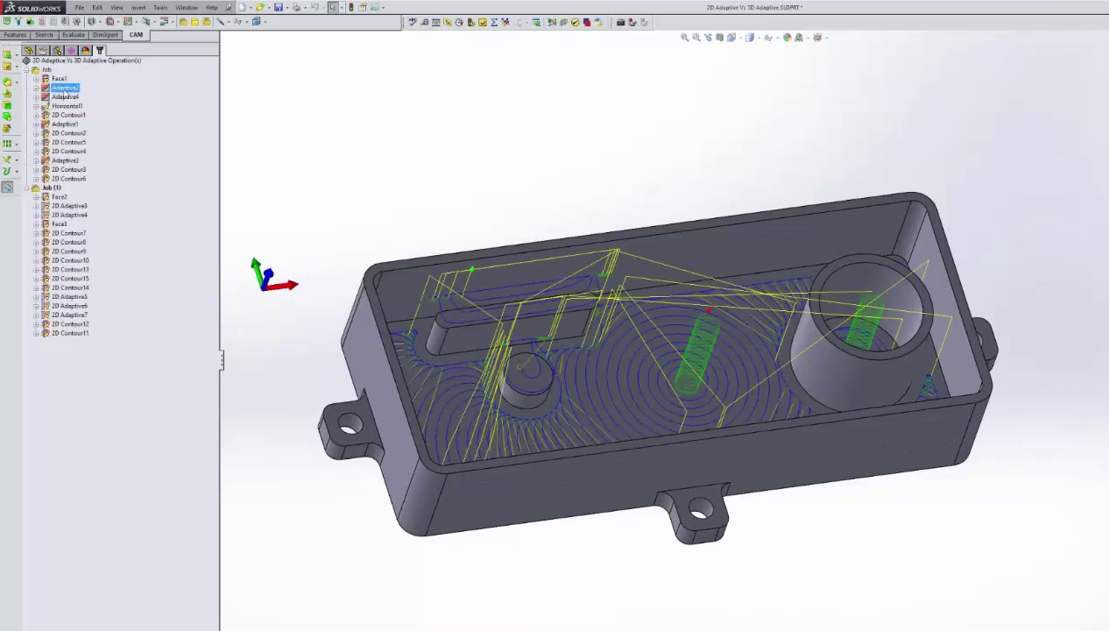
middle_drag(299, 198, 543, 318)
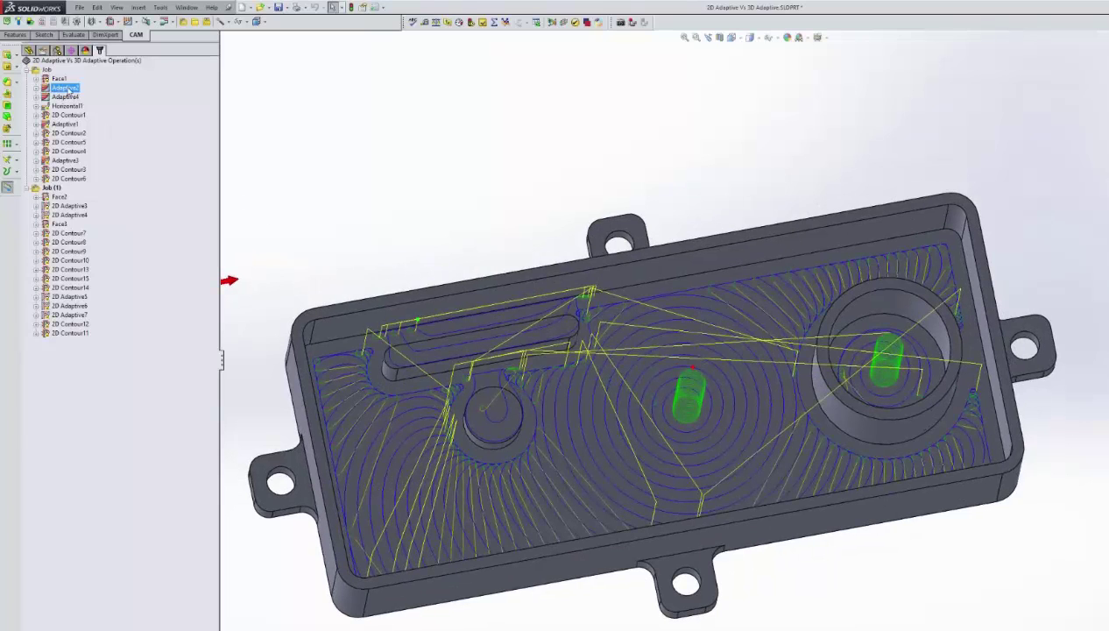
- Open Adaptive2 for editing and orbit the part back to an isometric view
double_click(69, 90)
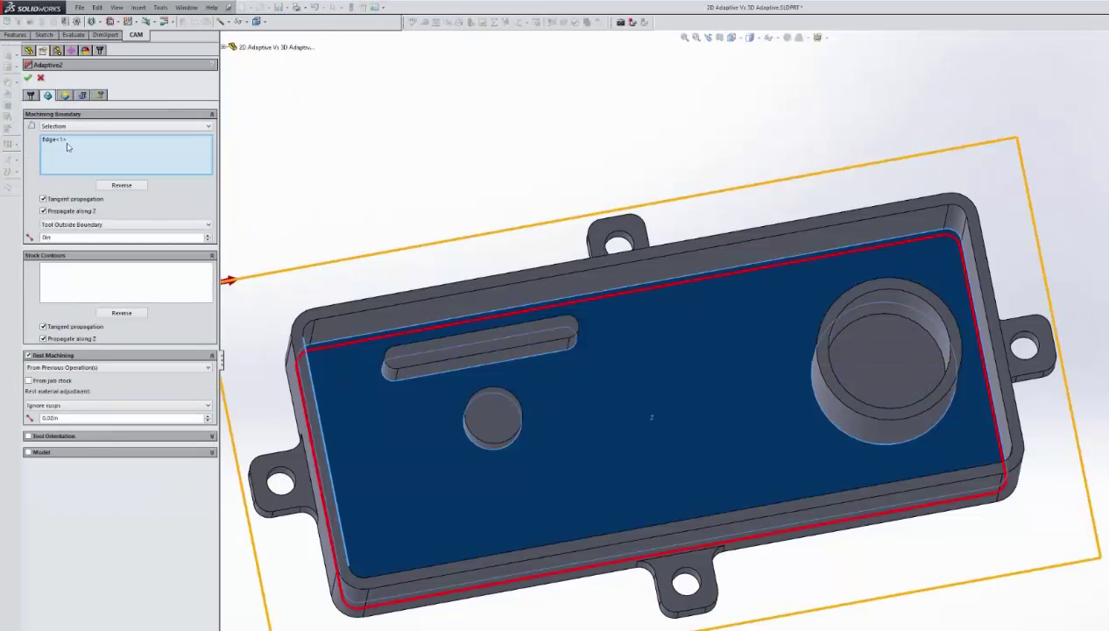
middle_drag(456, 336, 366, 295)
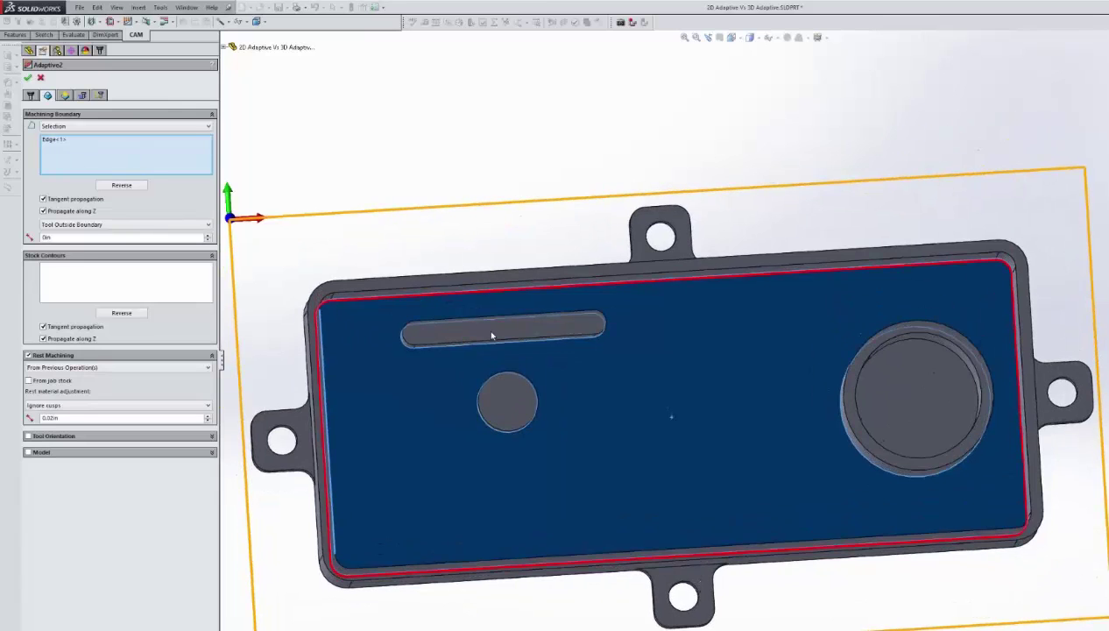
middle_drag(396, 397, 37, 103)
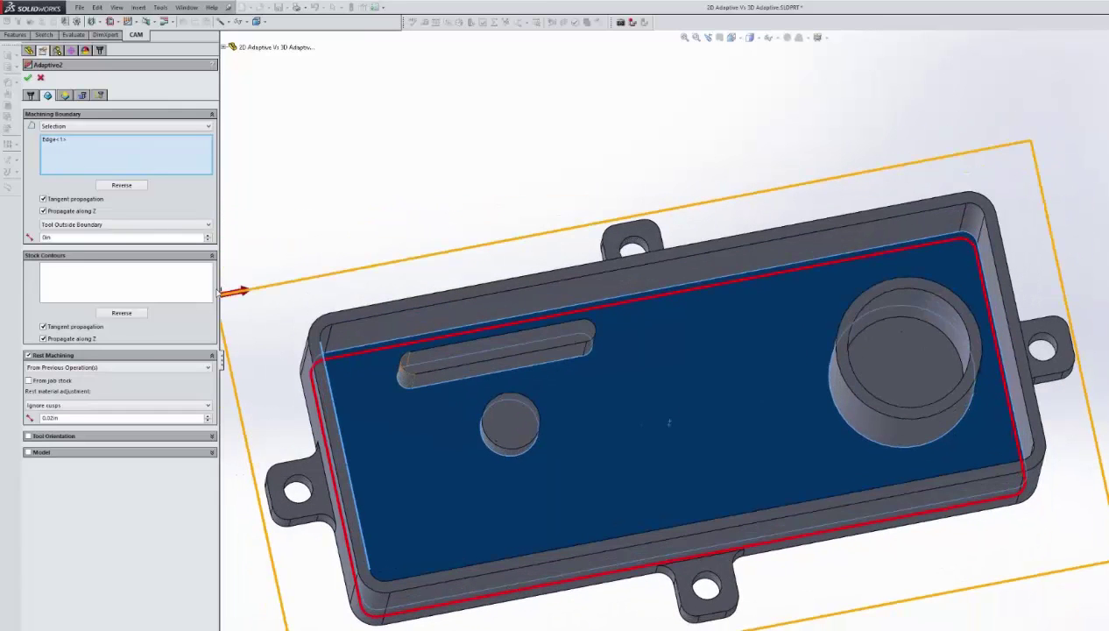
- Review Adaptive2's tool, boundary, heights and Adaptive Clearing settings: climb, 0.004in stock to leave
click(31, 95)
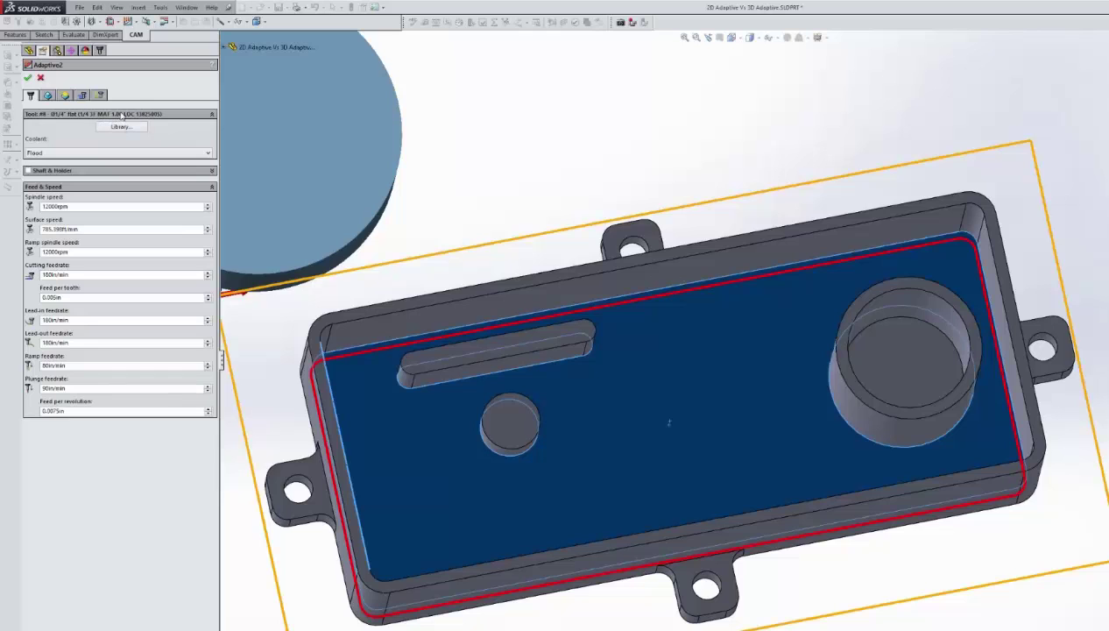
click(49, 96)
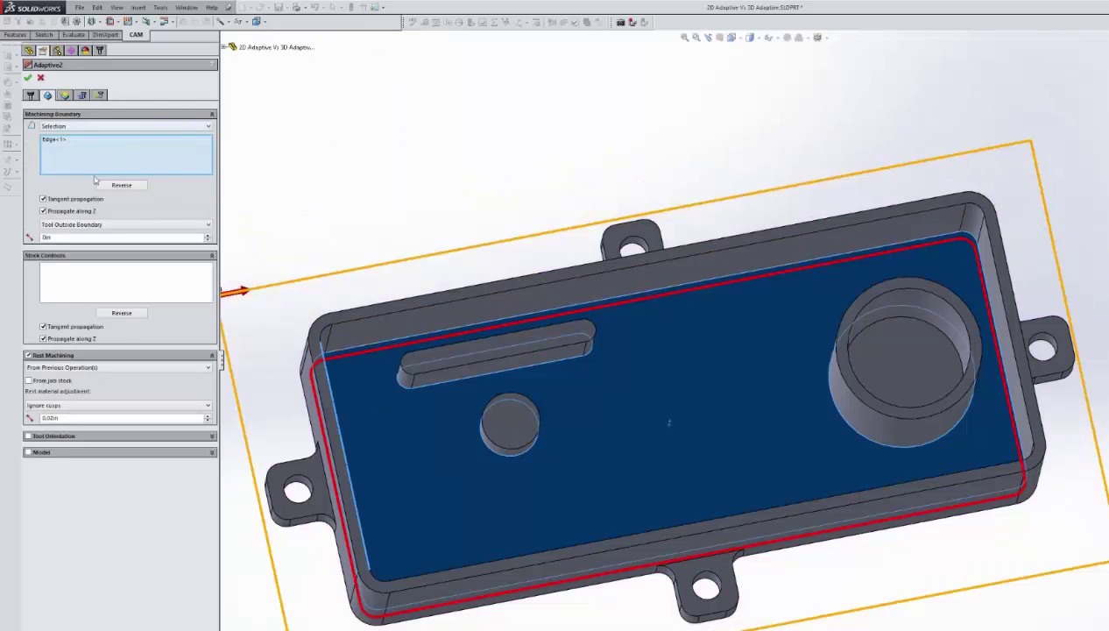
click(66, 97)
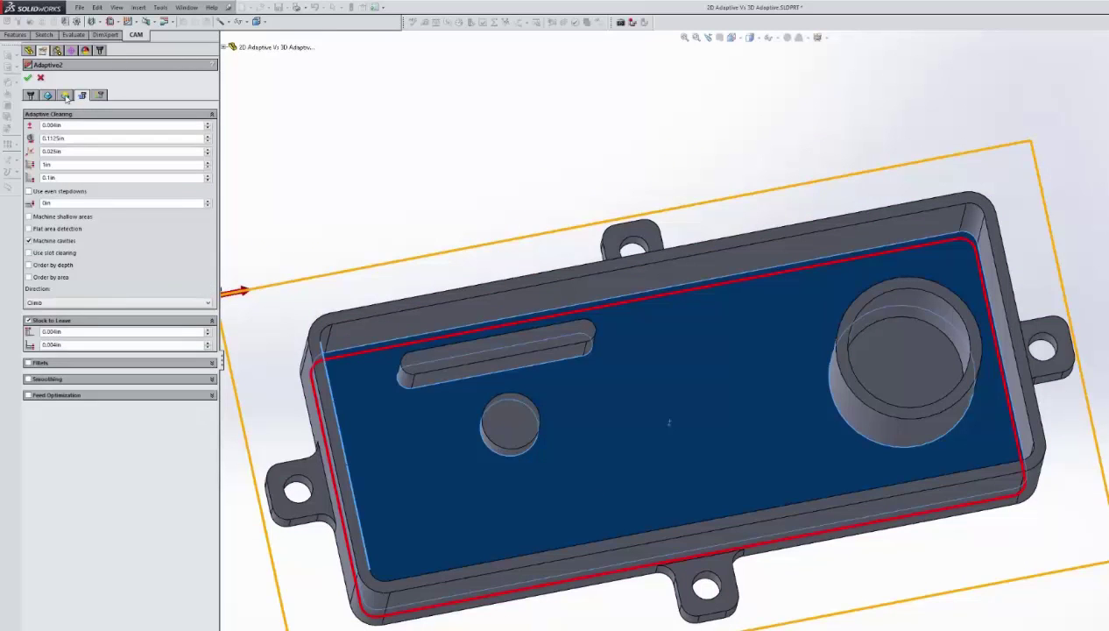
click(82, 96)
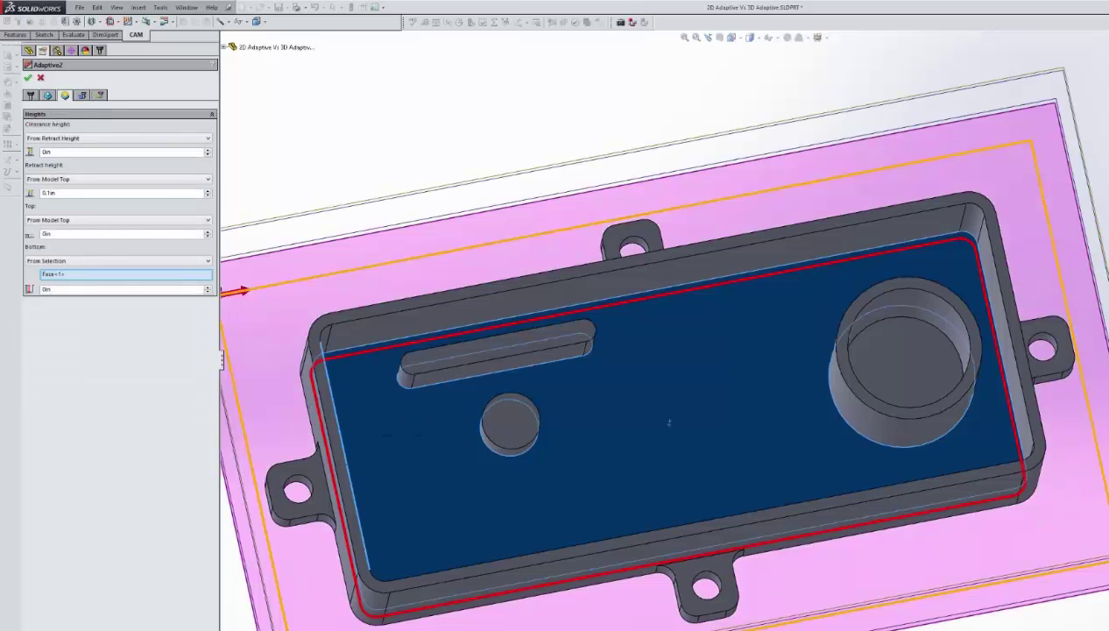
click(59, 95)
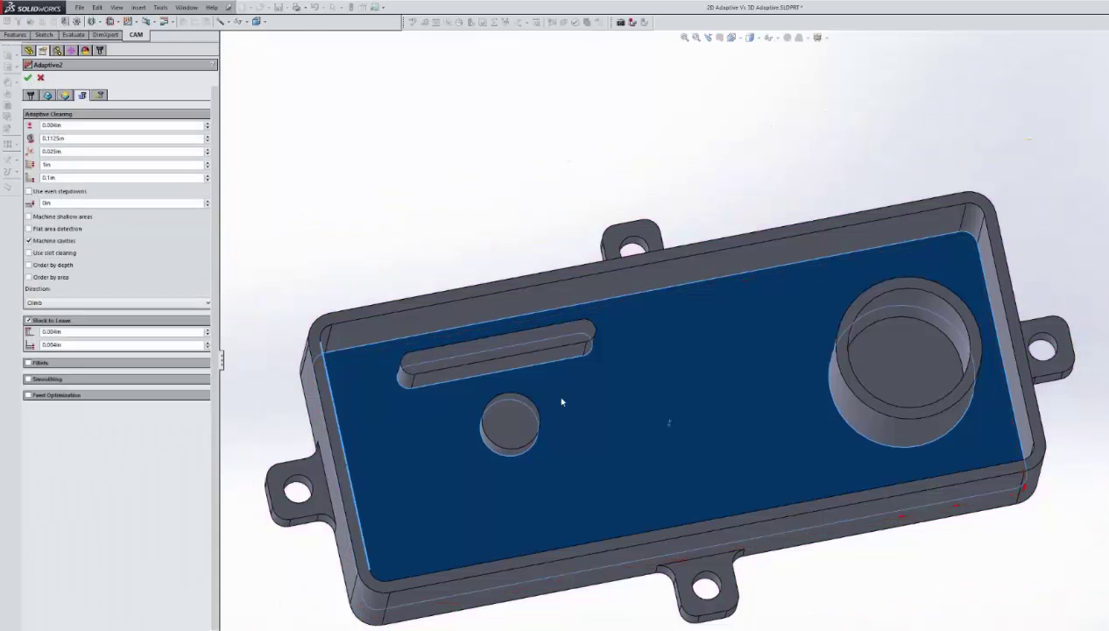
key(Return)
middle_drag(562, 401, 685, 502)
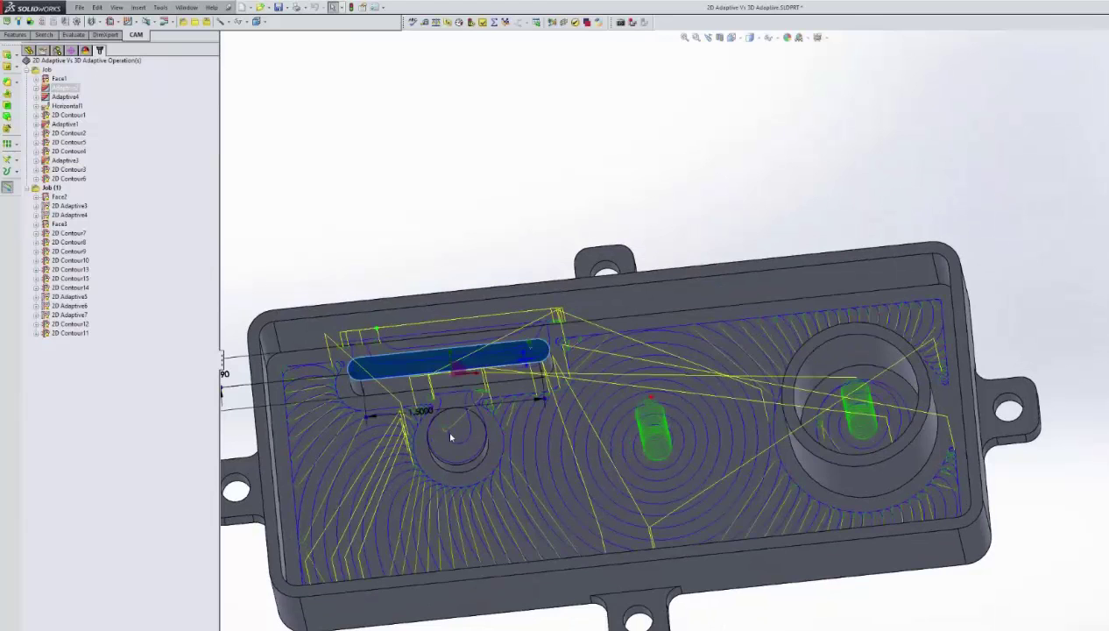
middle_drag(750, 368, 526, 333)
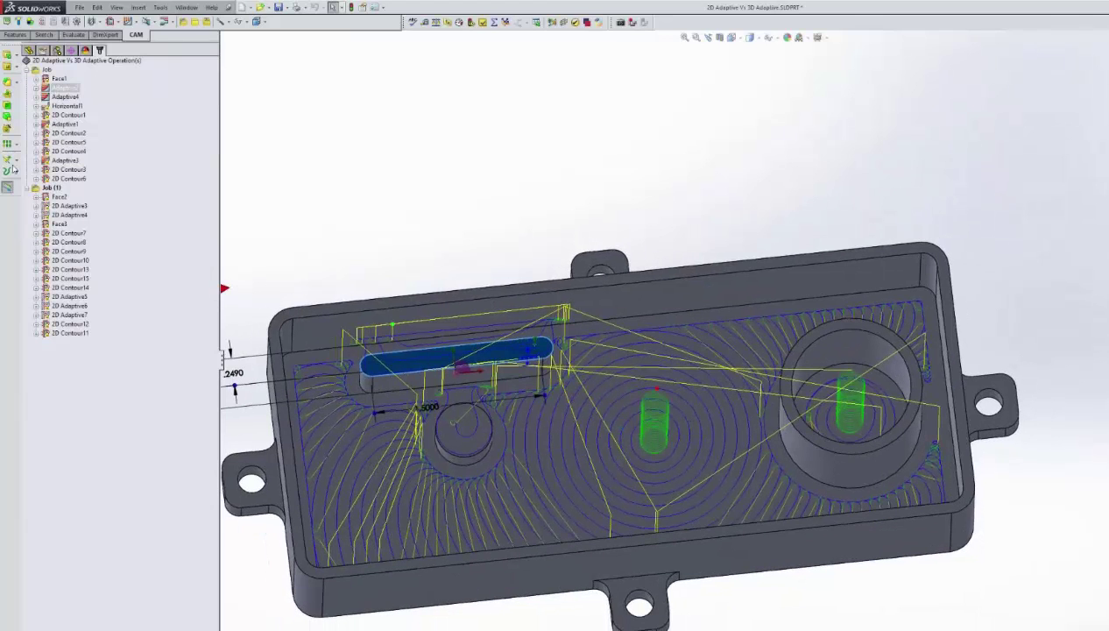
click(67, 97)
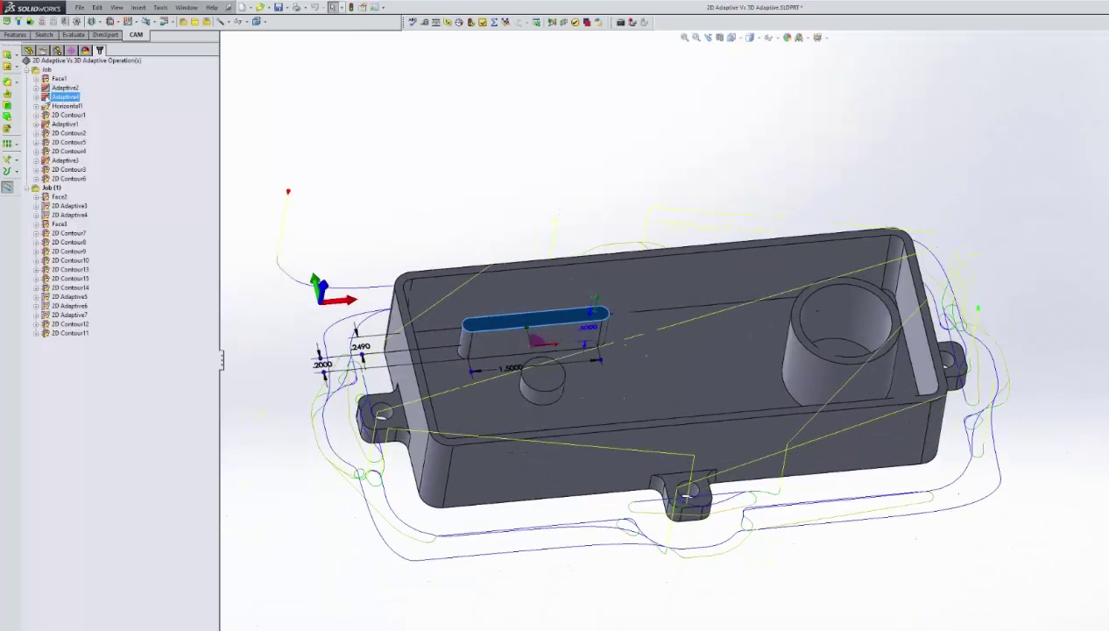
click(37, 98)
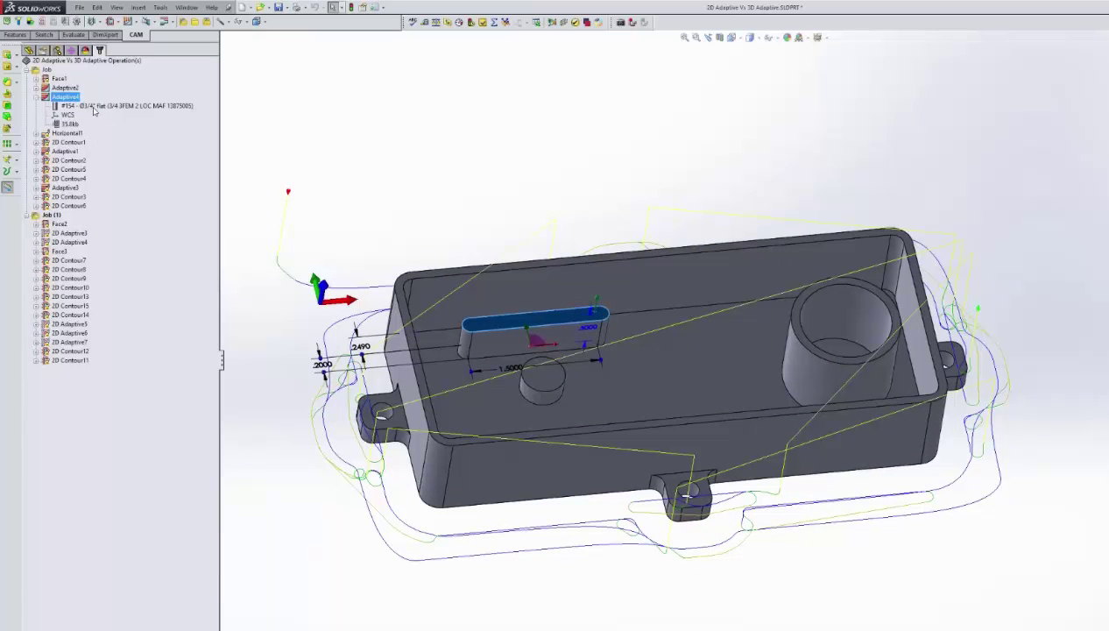
key(ctrl+1)
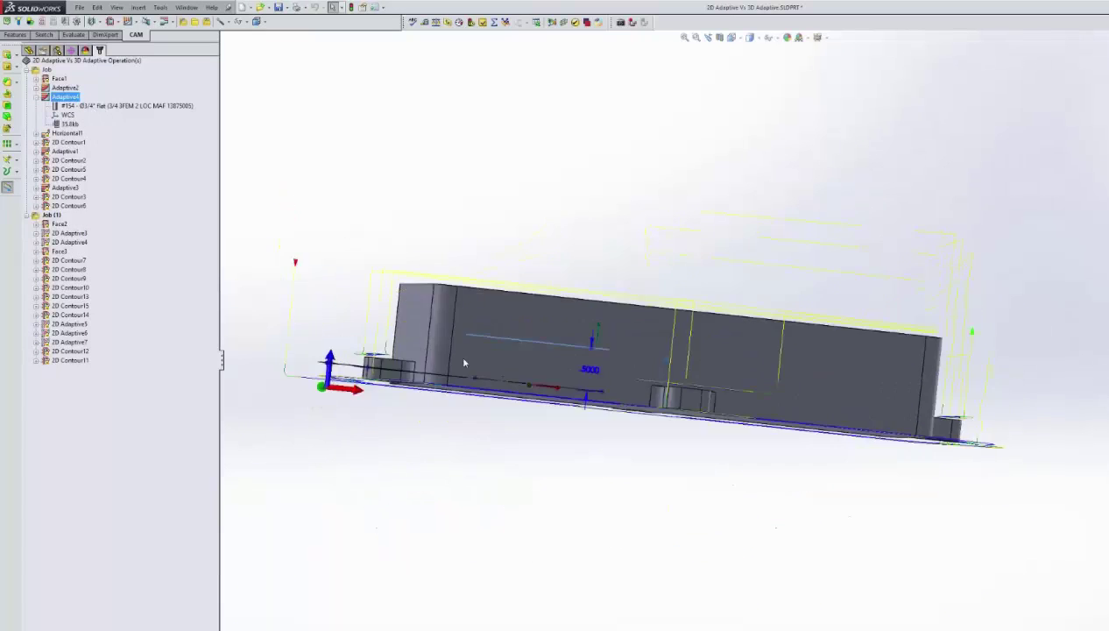
scroll(472, 349, down, 10)
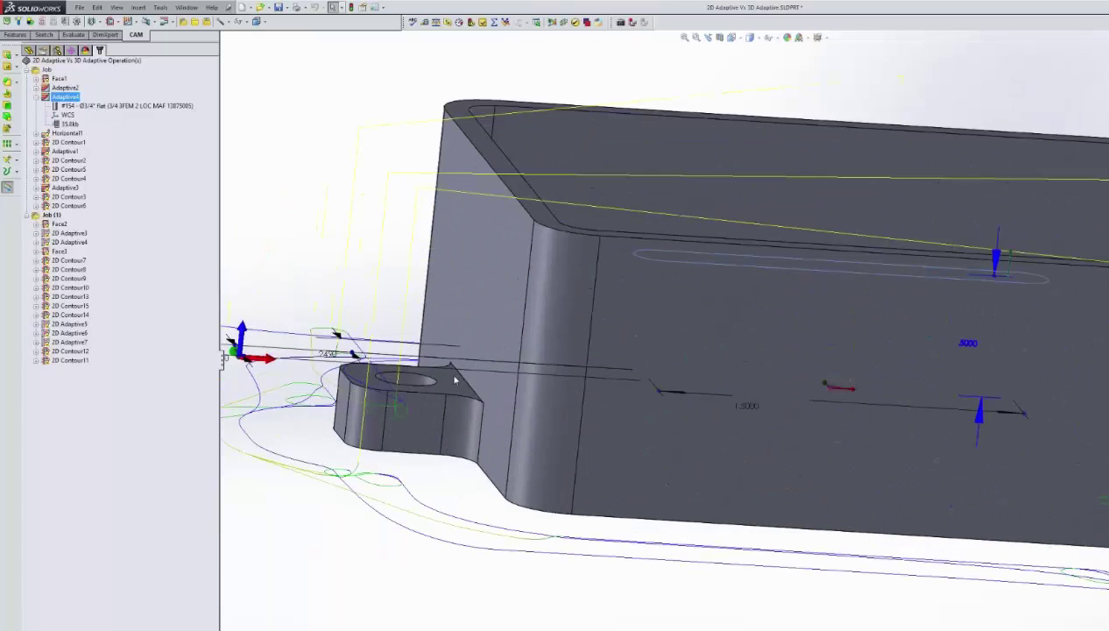
scroll(514, 408, up, 10)
middle_drag(518, 560, 480, 427)
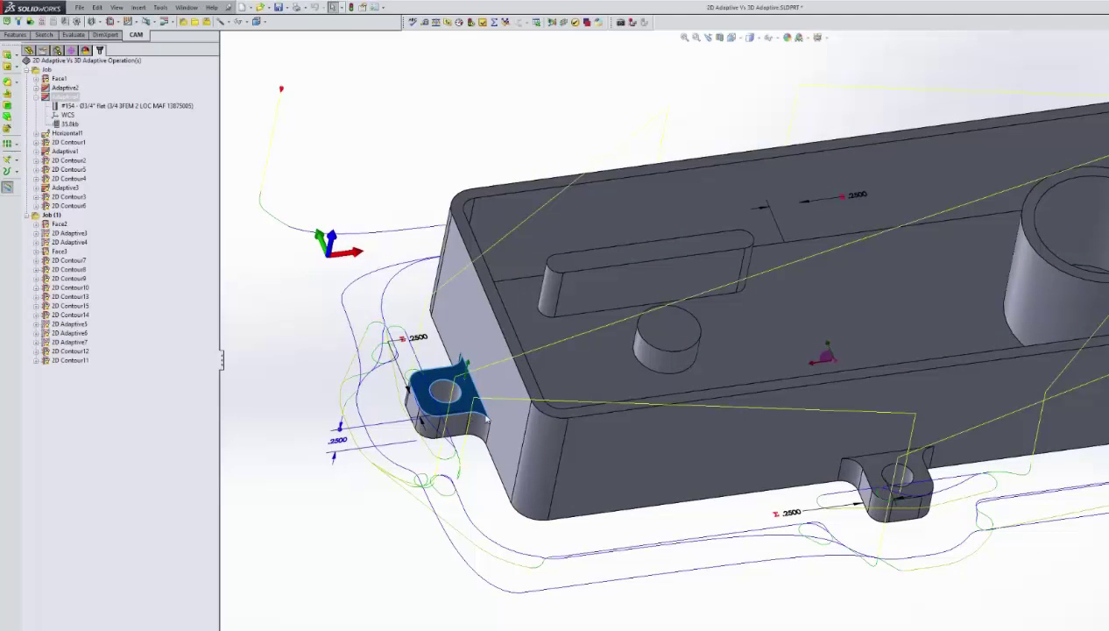
scroll(482, 412, up, 5)
scroll(454, 368, down, 3)
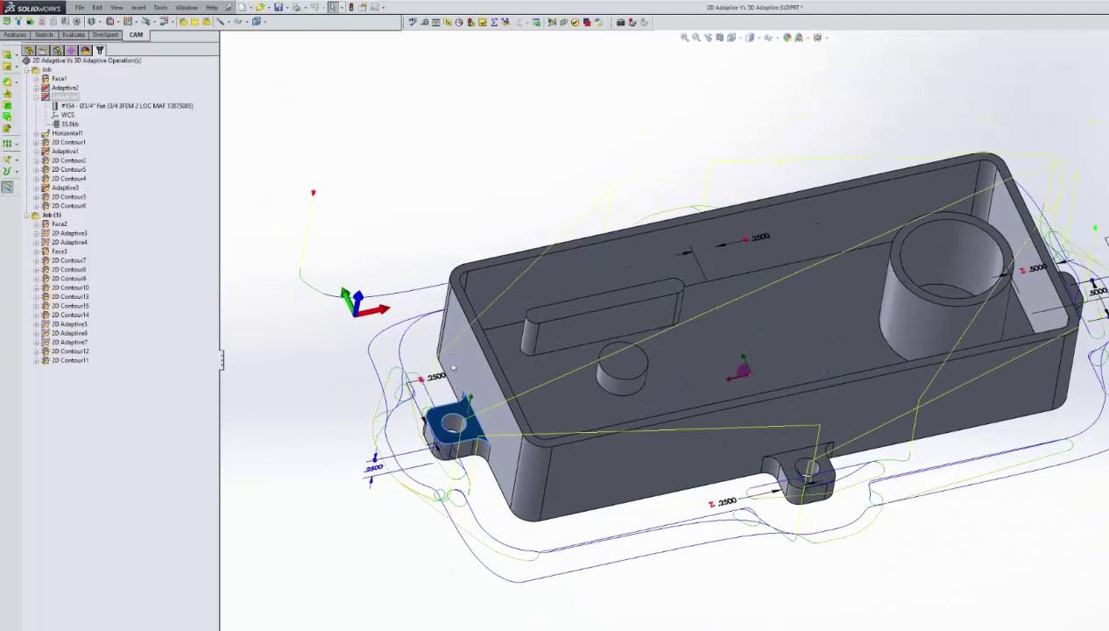
ctrl+middle_drag(452, 368, 415, 339)
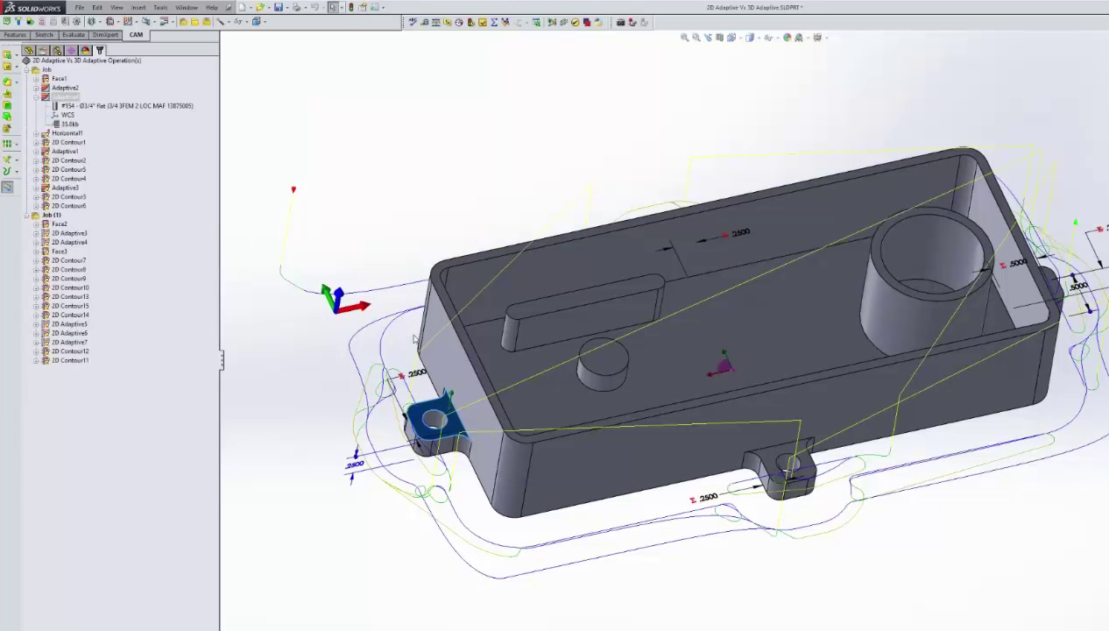
right_click(65, 99)
click(88, 106)
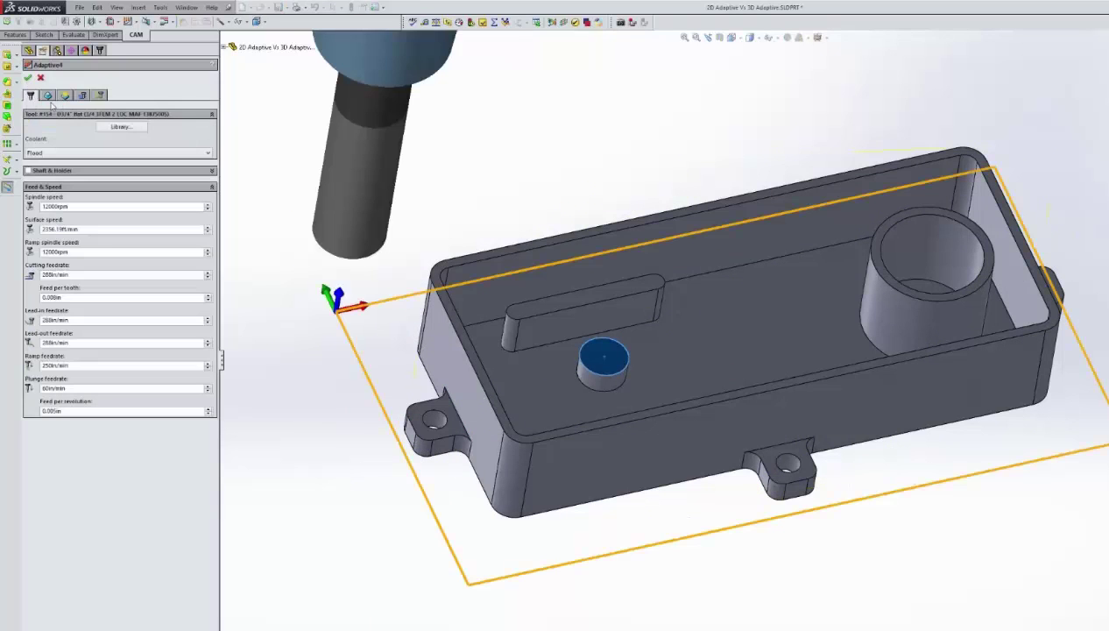
click(47, 95)
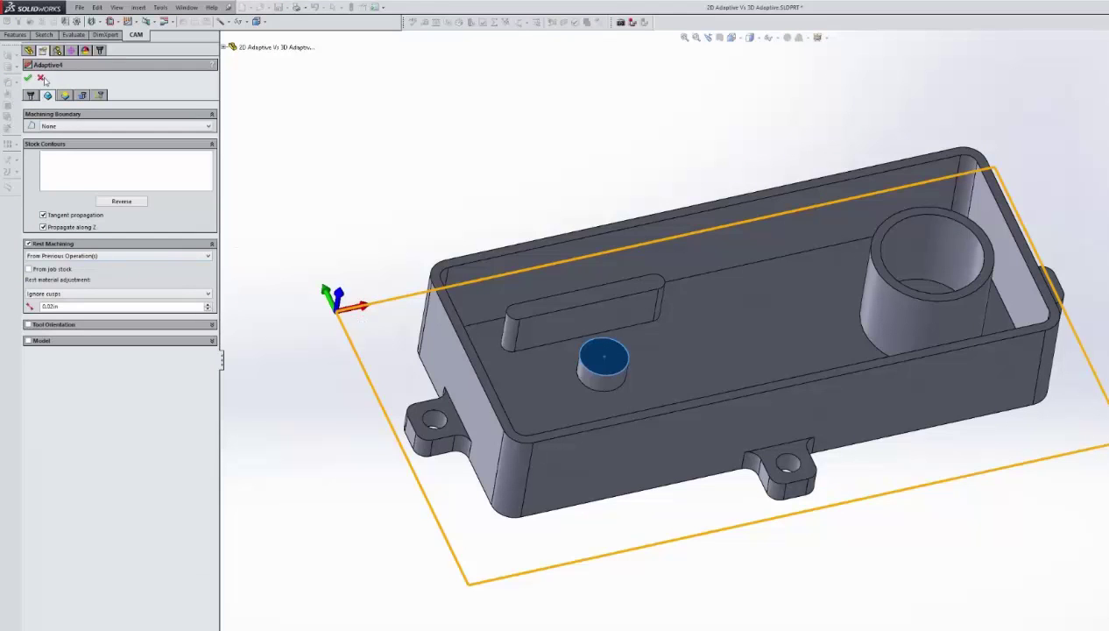
click(40, 78)
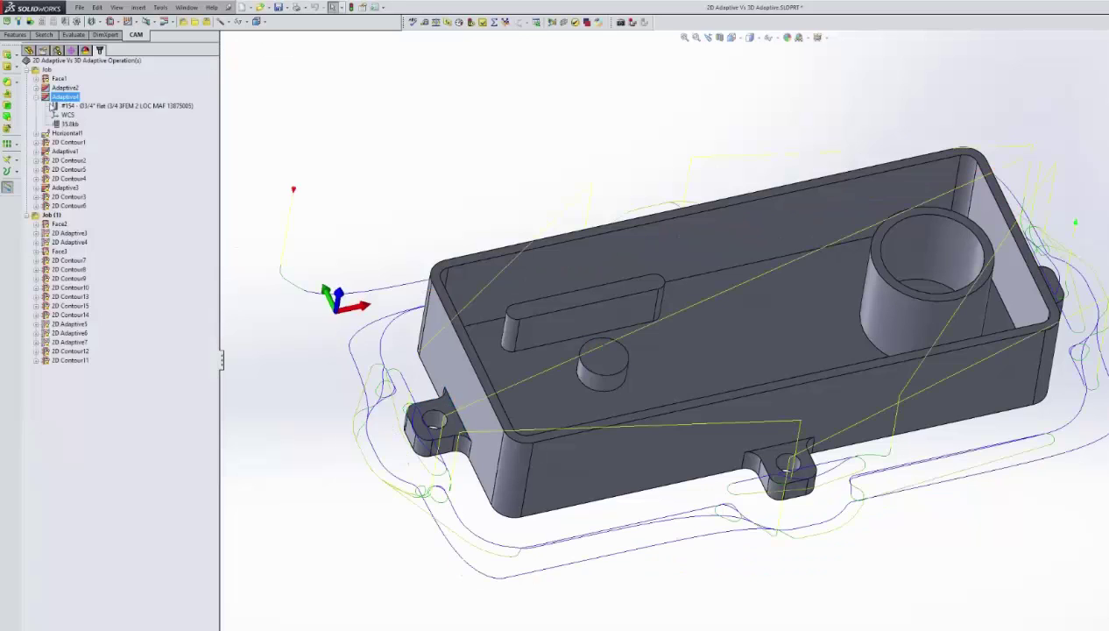
click(64, 88)
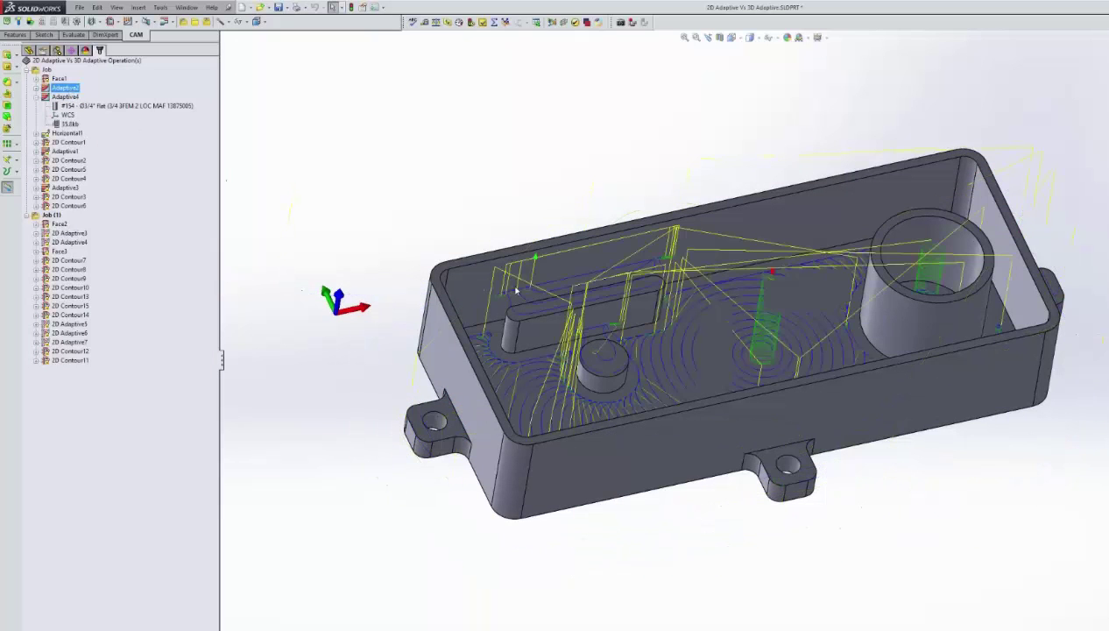
middle_drag(789, 368, 728, 324)
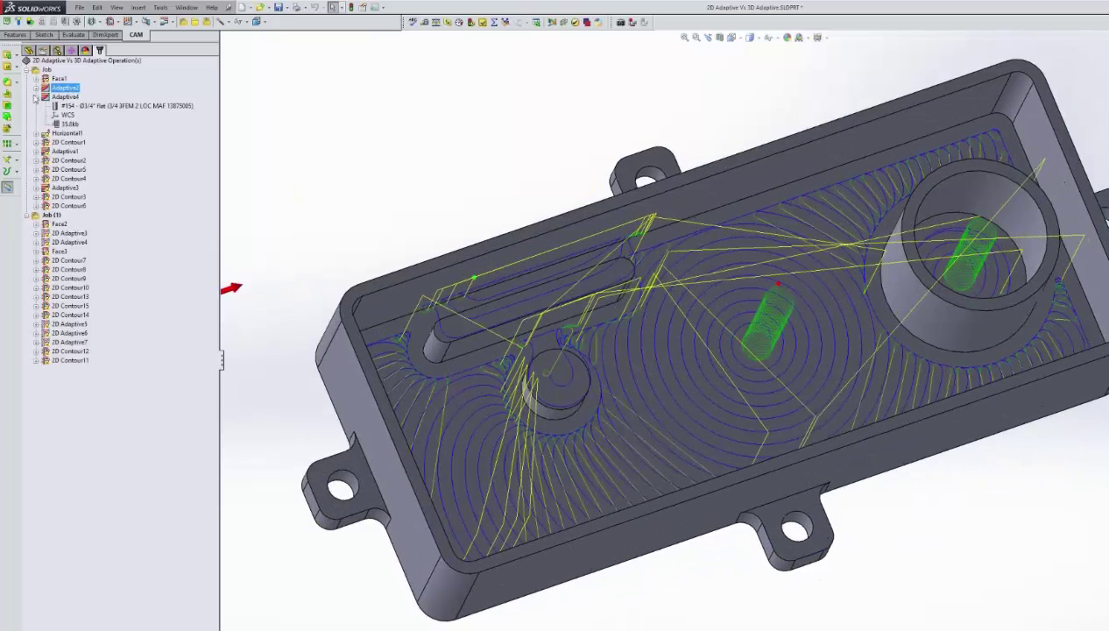
click(36, 97)
click(65, 96)
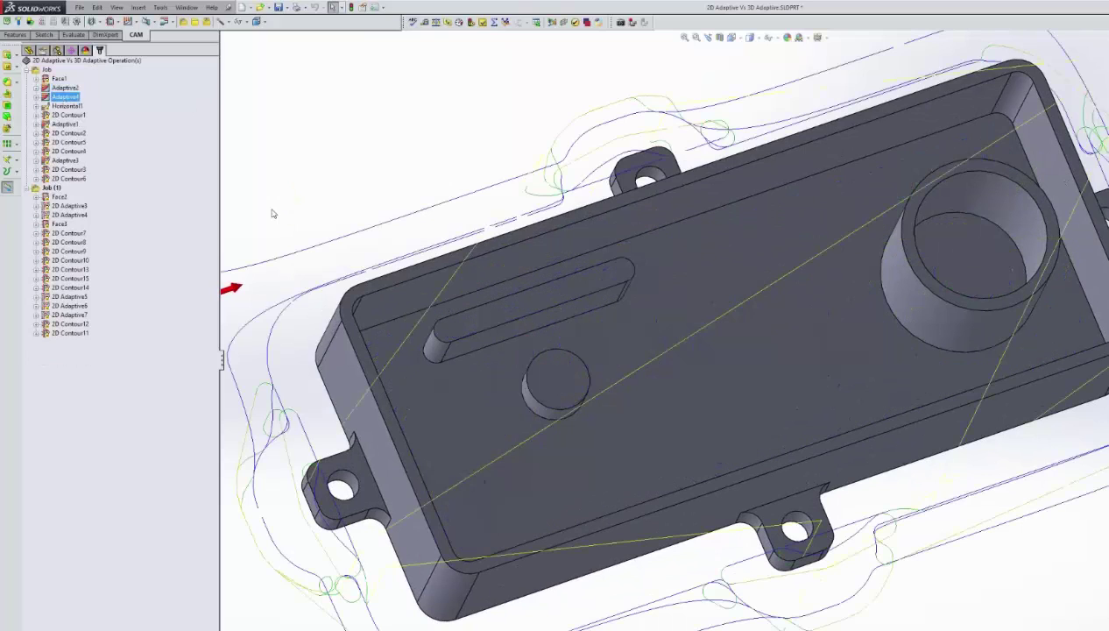
middle_drag(272, 213, 825, 349)
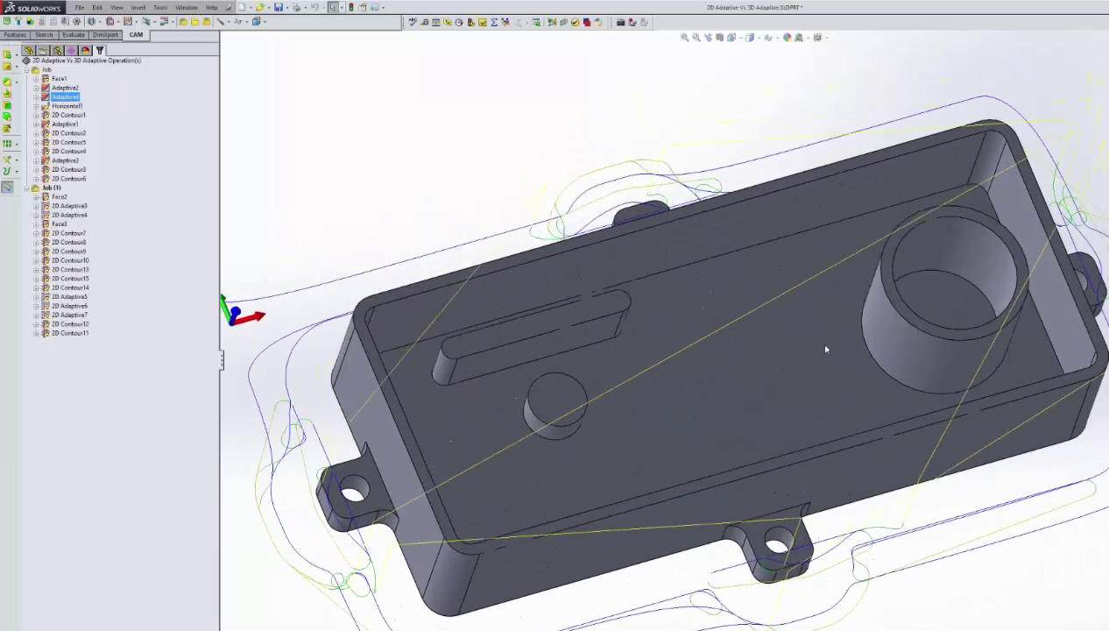
middle_drag(762, 317, 720, 333)
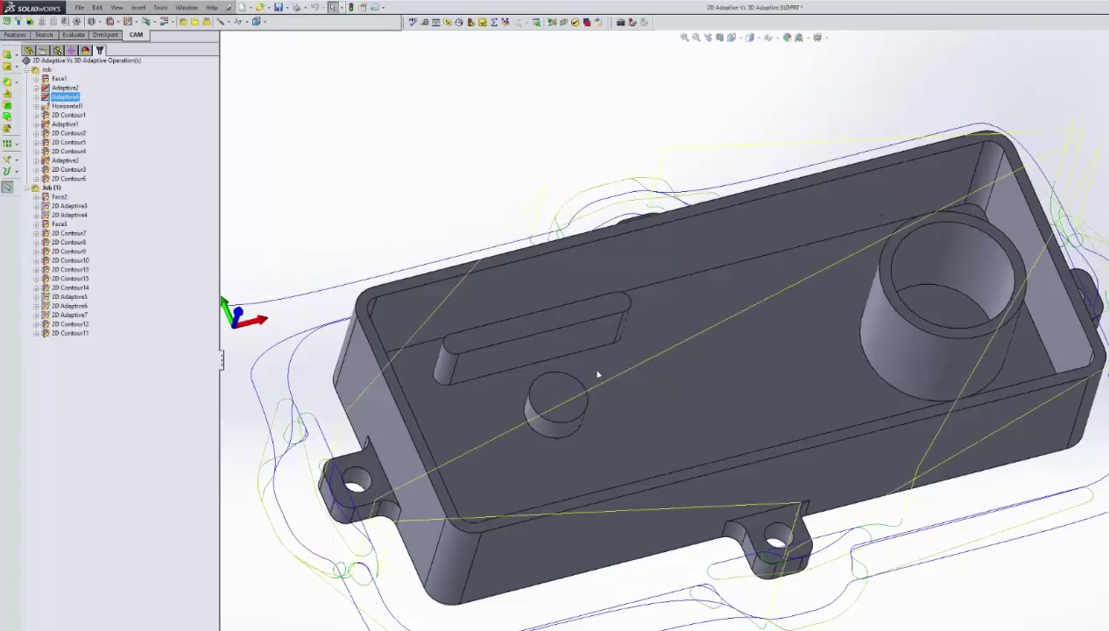
middle_drag(597, 376, 482, 315)
right_click(61, 96)
click(56, 105)
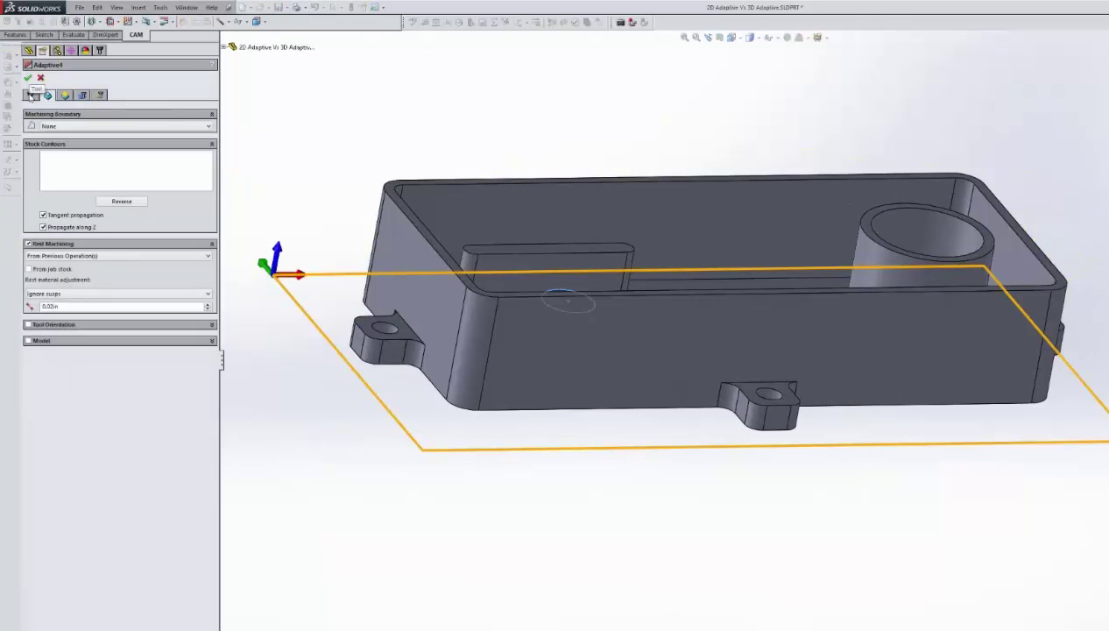
click(31, 94)
click(49, 95)
click(67, 97)
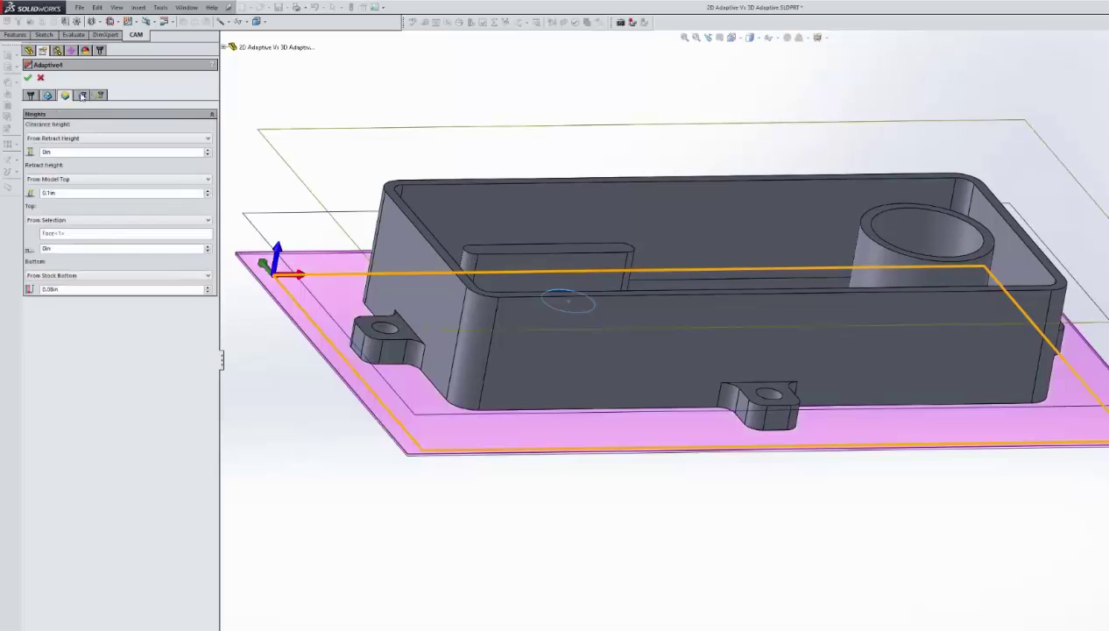
click(83, 95)
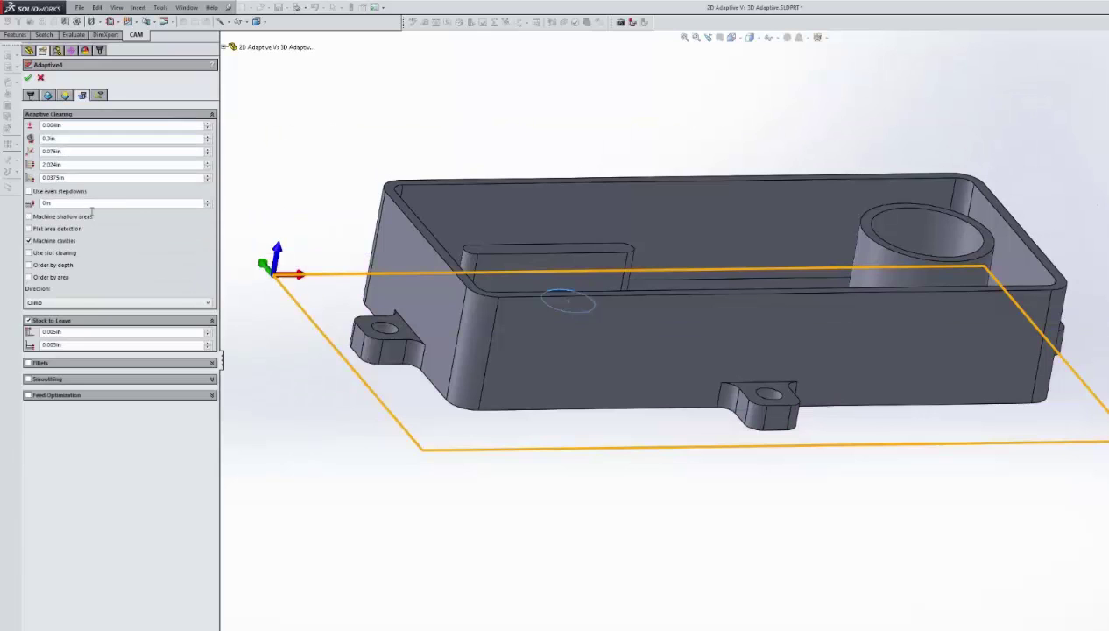
click(64, 94)
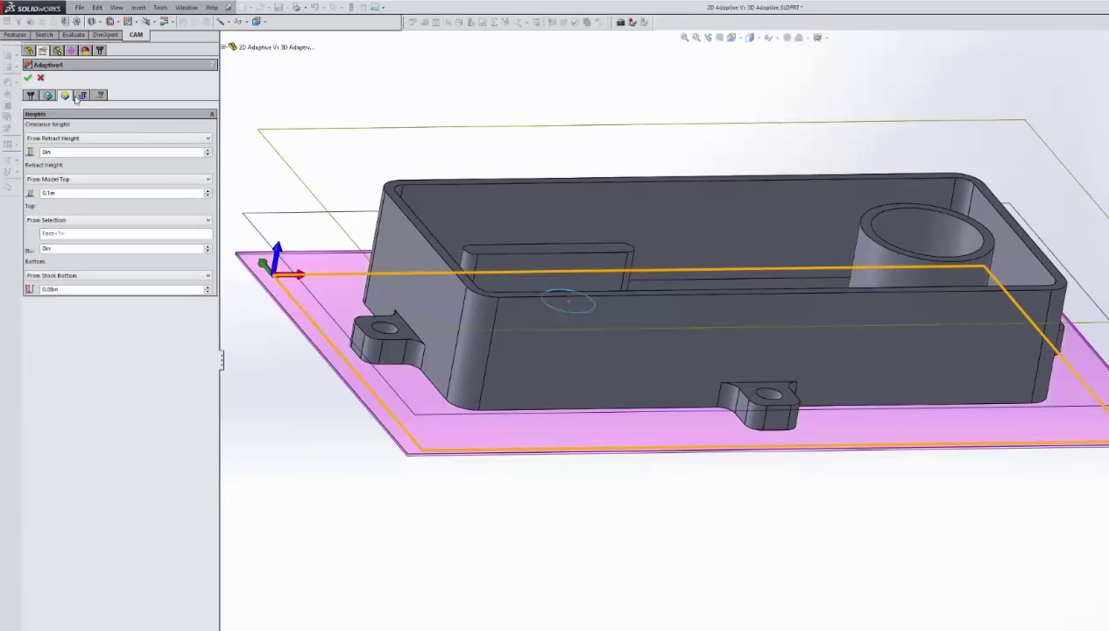
click(67, 234)
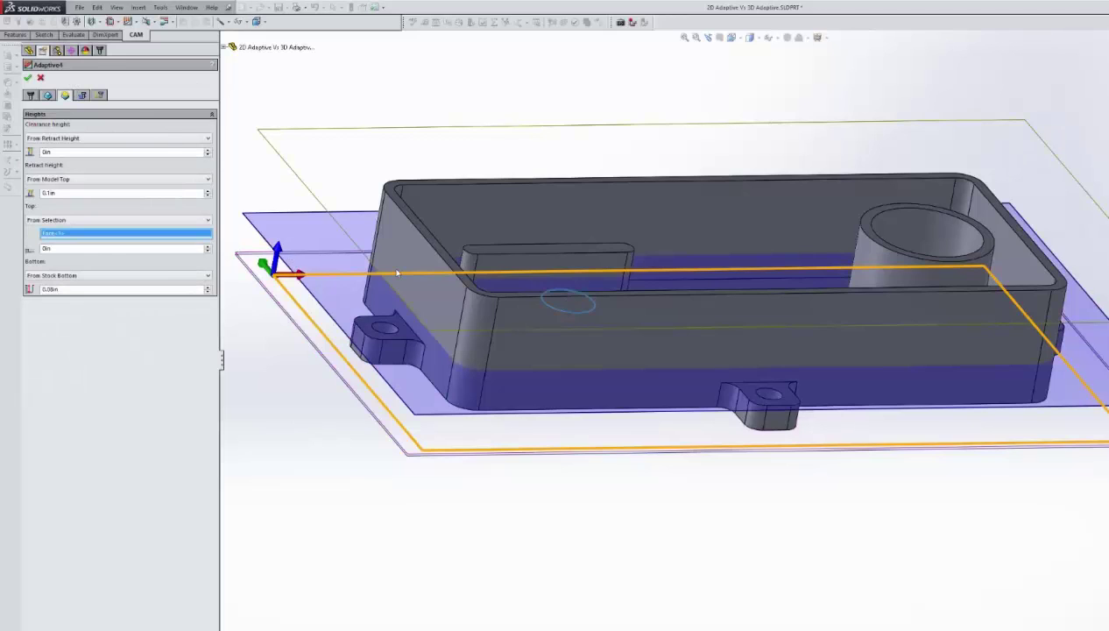
key(Up)
key(Up)
key(Up)
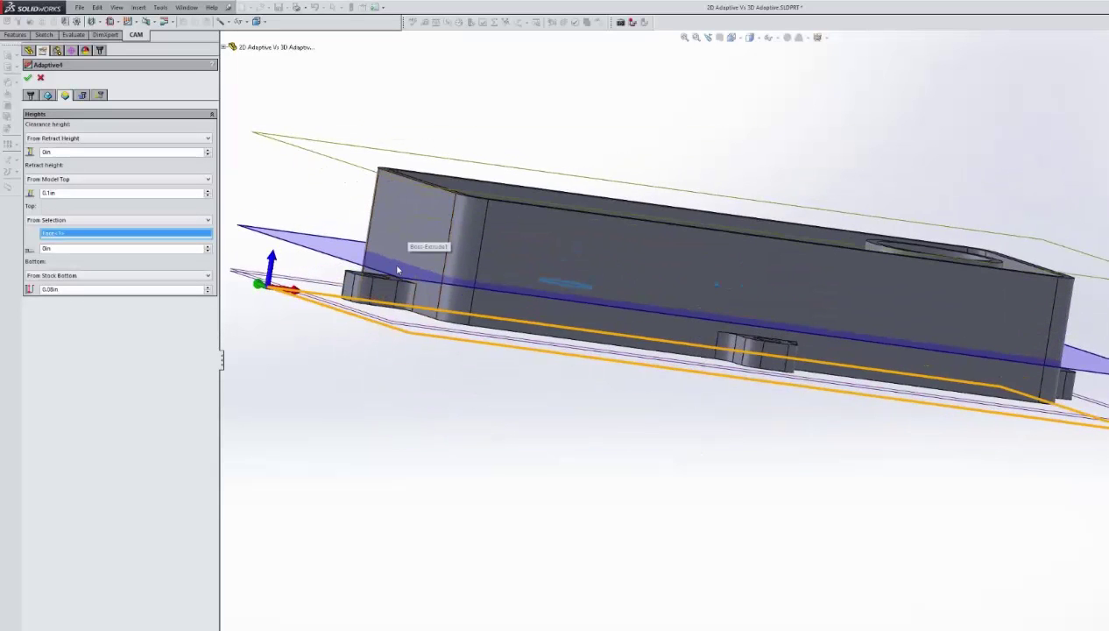
key(Down)
key(Down)
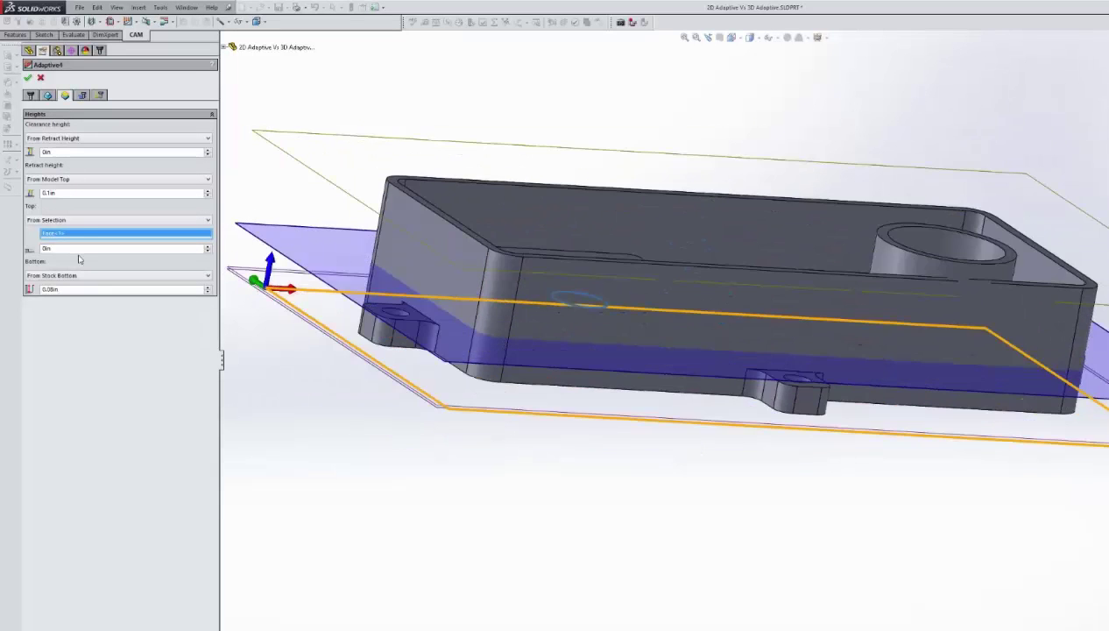
key(Right)
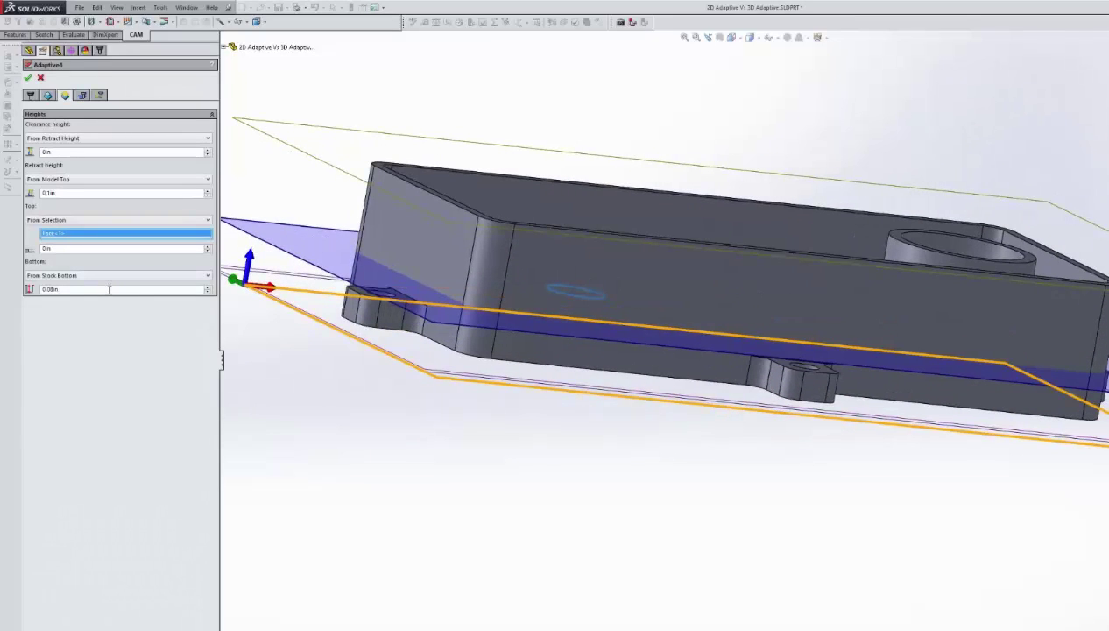
key(Up)
key(Up)
key(Down)
key(Down)
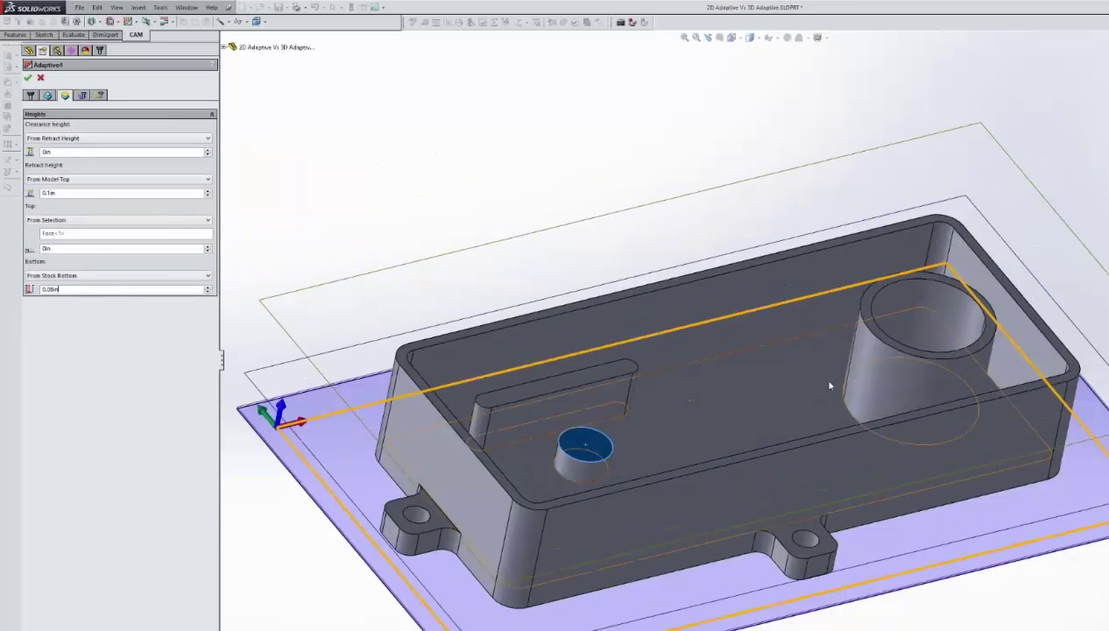
key(f)
key(Up)
click(82, 95)
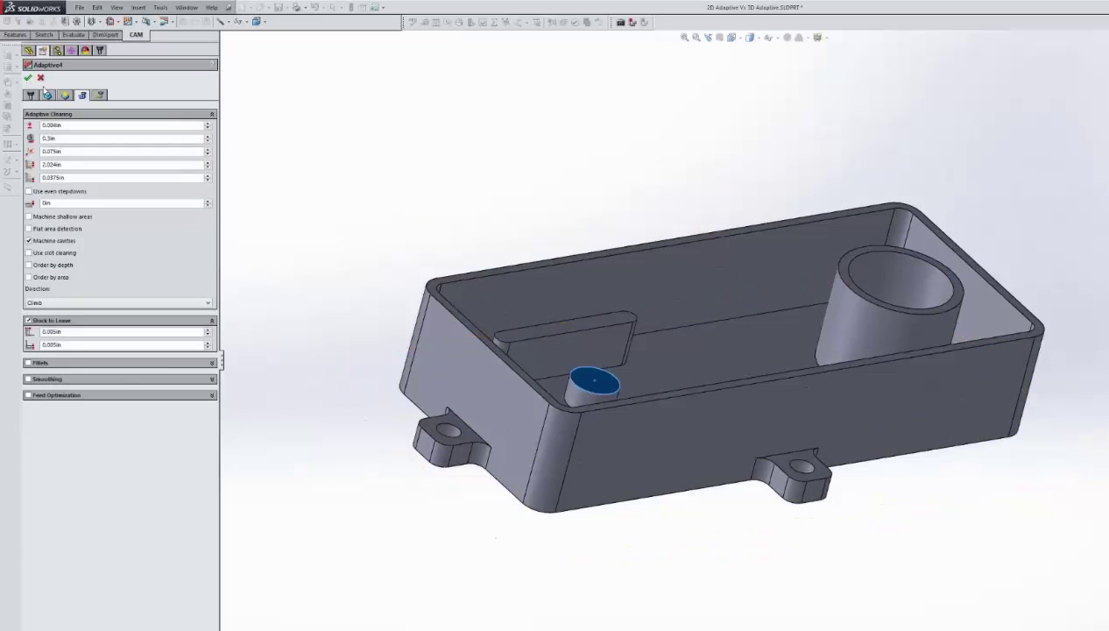
click(28, 77)
key(Up)
key(Down)
key(Down)
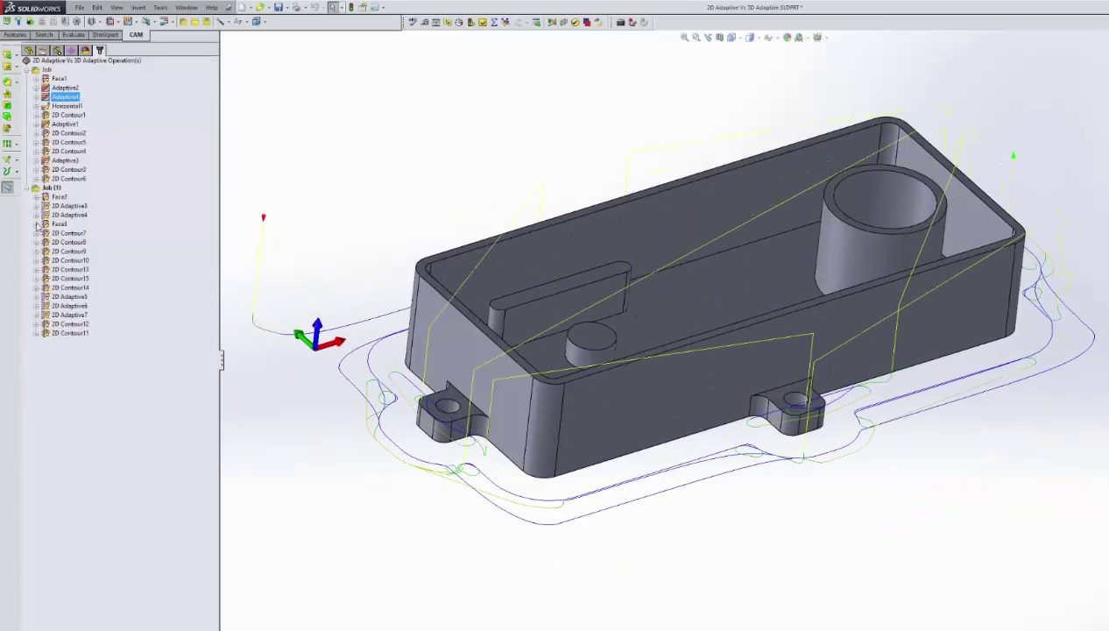
- Show 2D Adaptive3, tilt toward a top view, then display the 2D Adaptive4 toolpath
click(65, 205)
key(Down)
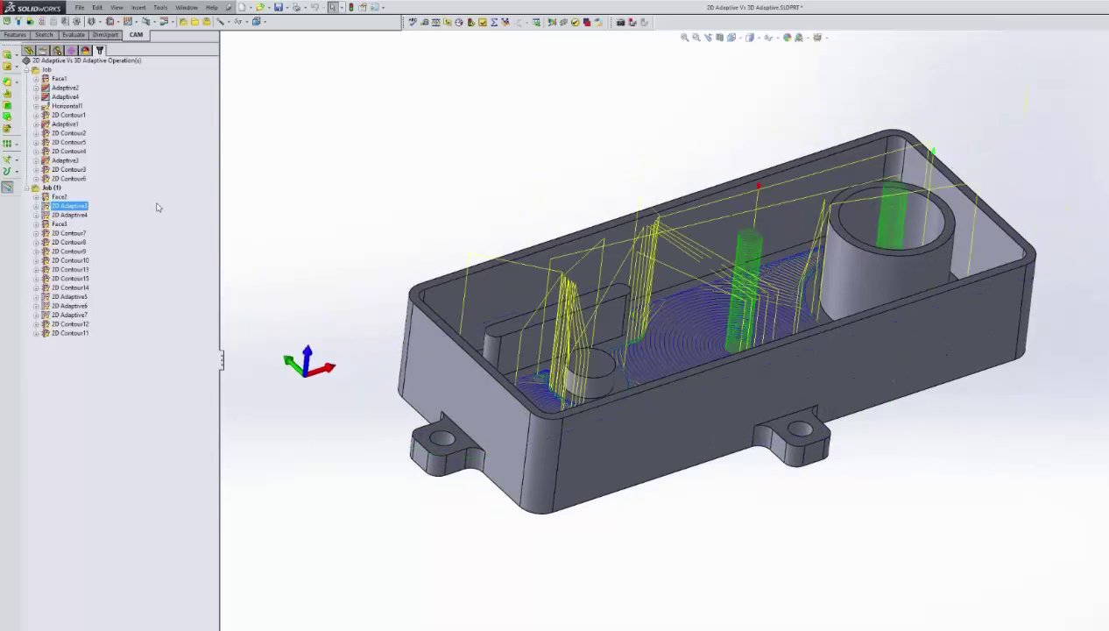
key(Down)
key(Down)
key(Down)
click(68, 215)
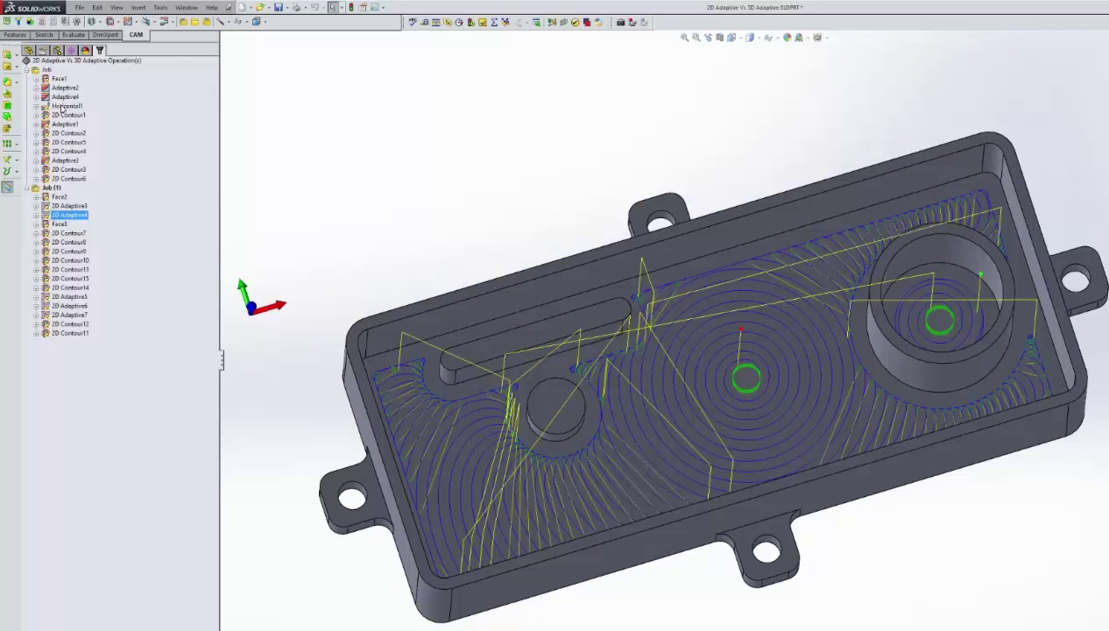
click(62, 107)
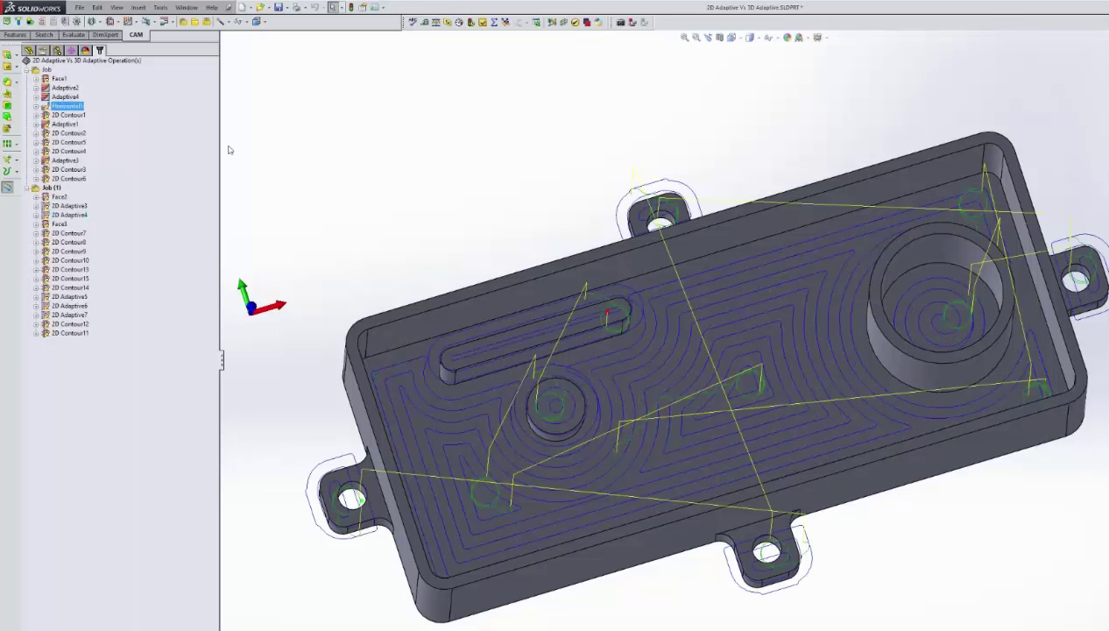
key(Up)
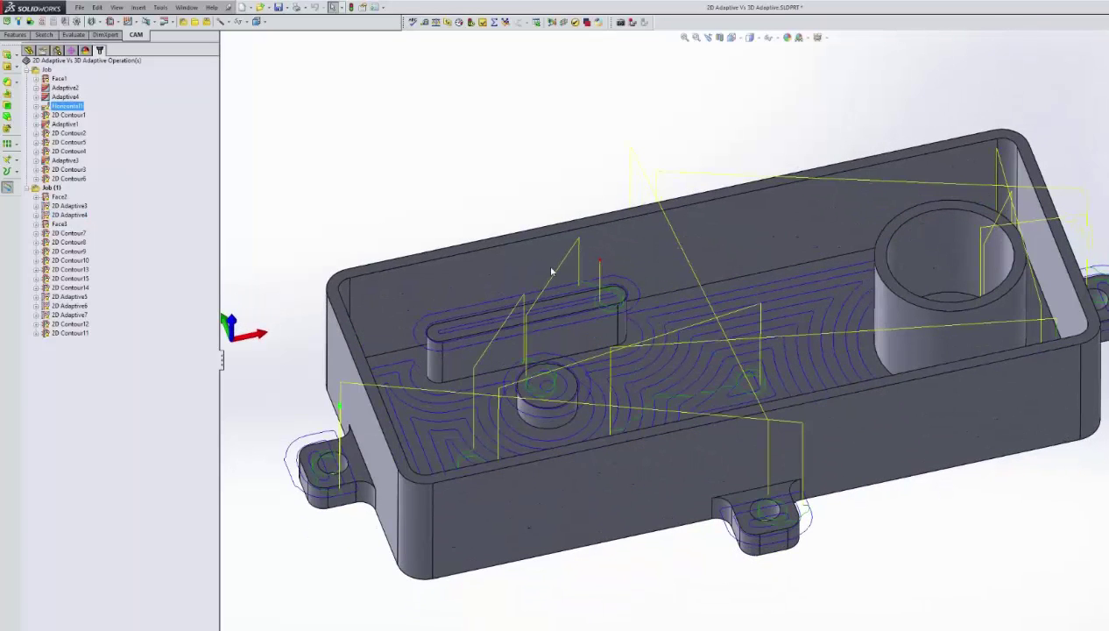
key(Up)
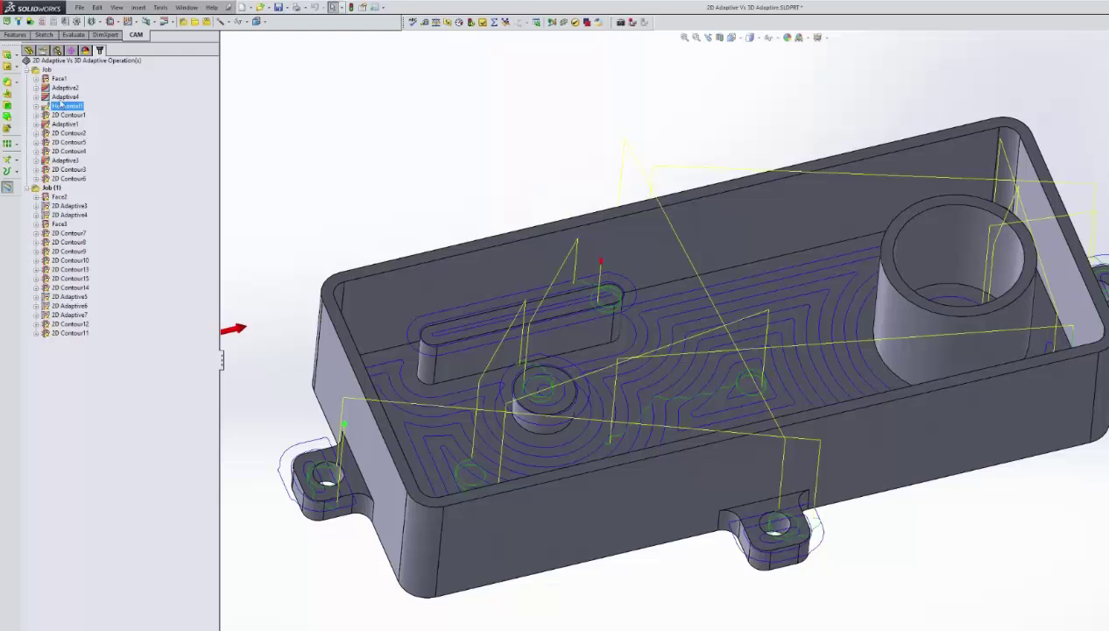
click(60, 106)
scroll(455, 238, up, 2)
scroll(460, 240, down, 3)
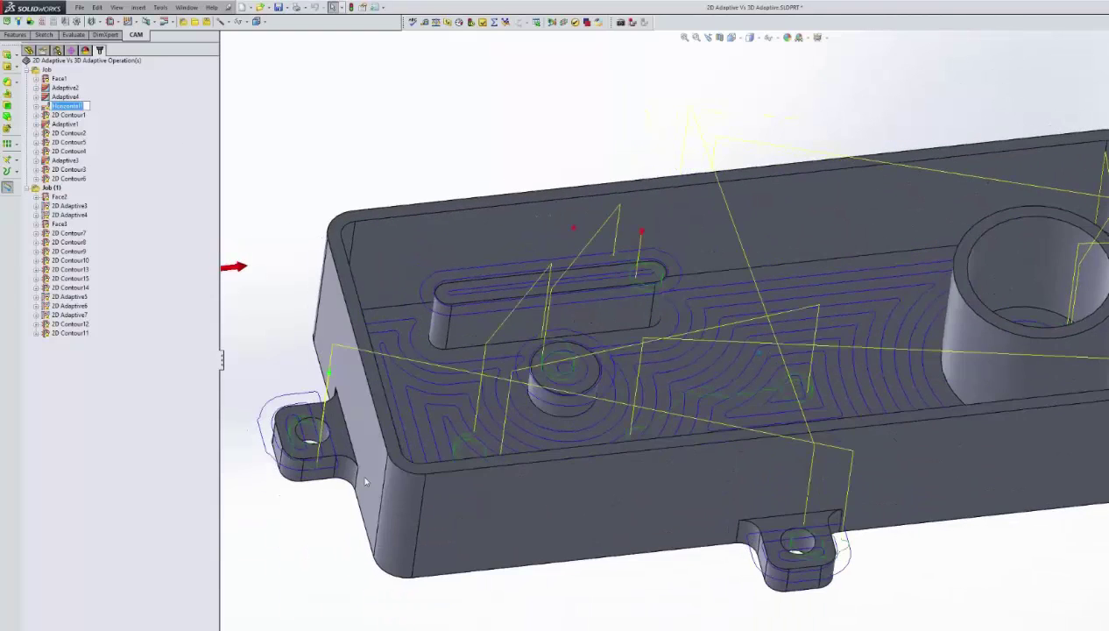
scroll(360, 471, up, 6)
scroll(443, 314, down, 5)
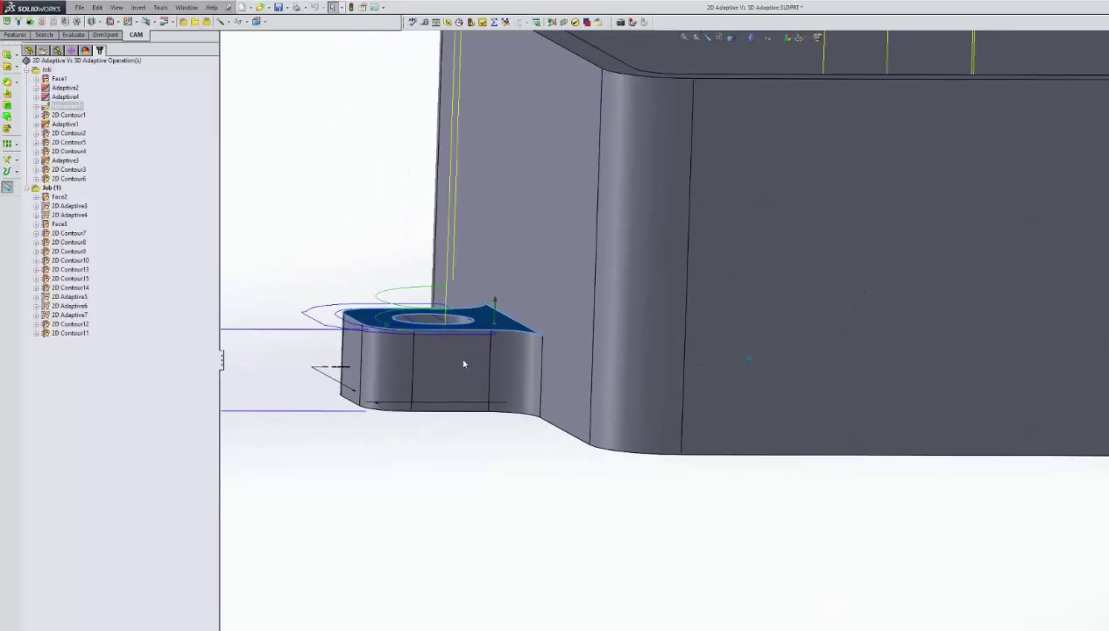
middle_drag(816, 425, 542, 279)
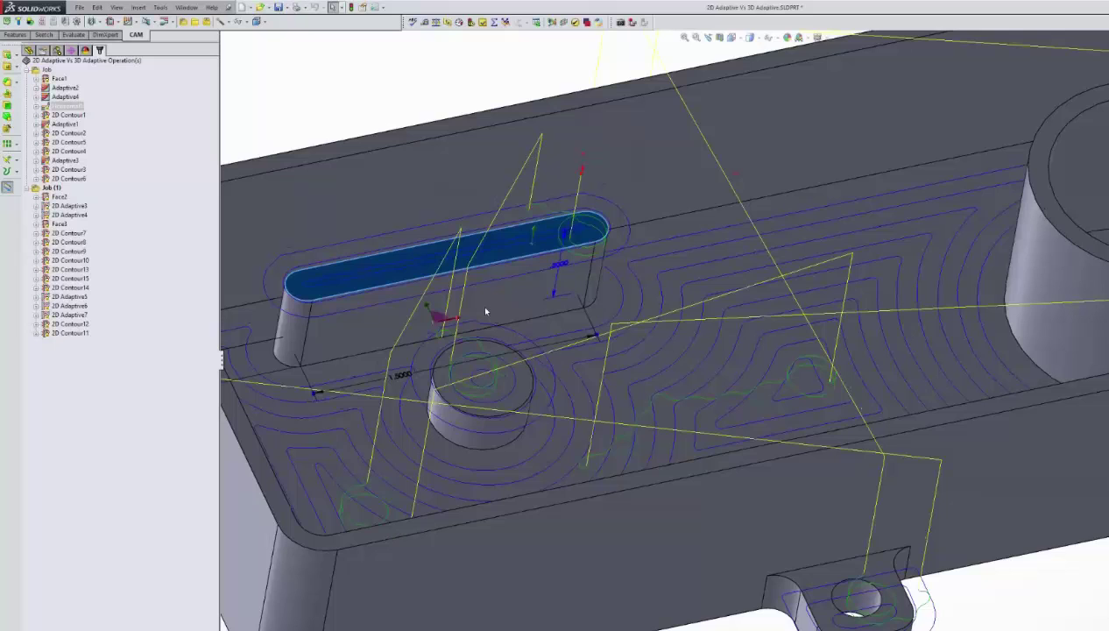
click(508, 366)
click(601, 415)
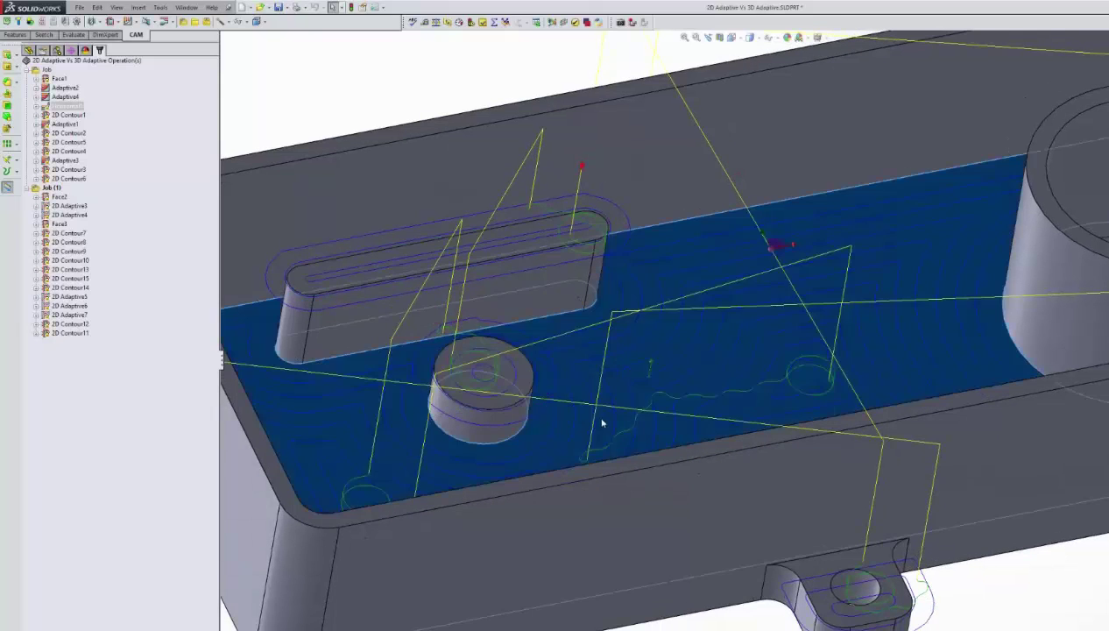
middle_drag(601, 415, 640, 469)
- Edit Horizontal1 and check its machining boundary and heights settings
click(67, 105)
right_click(67, 105)
click(88, 113)
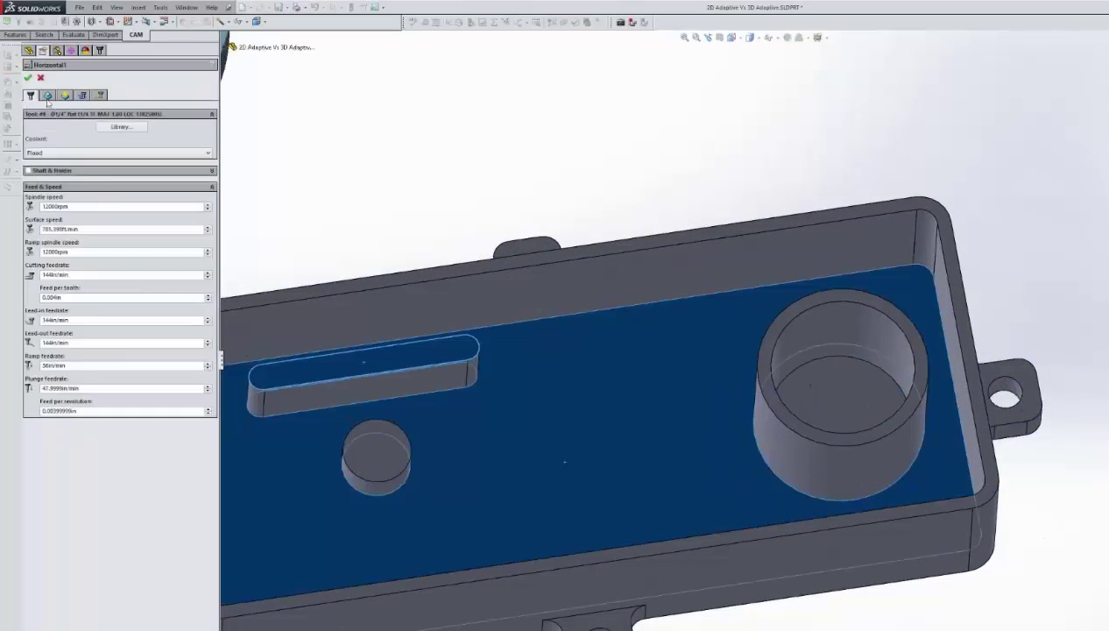
click(47, 96)
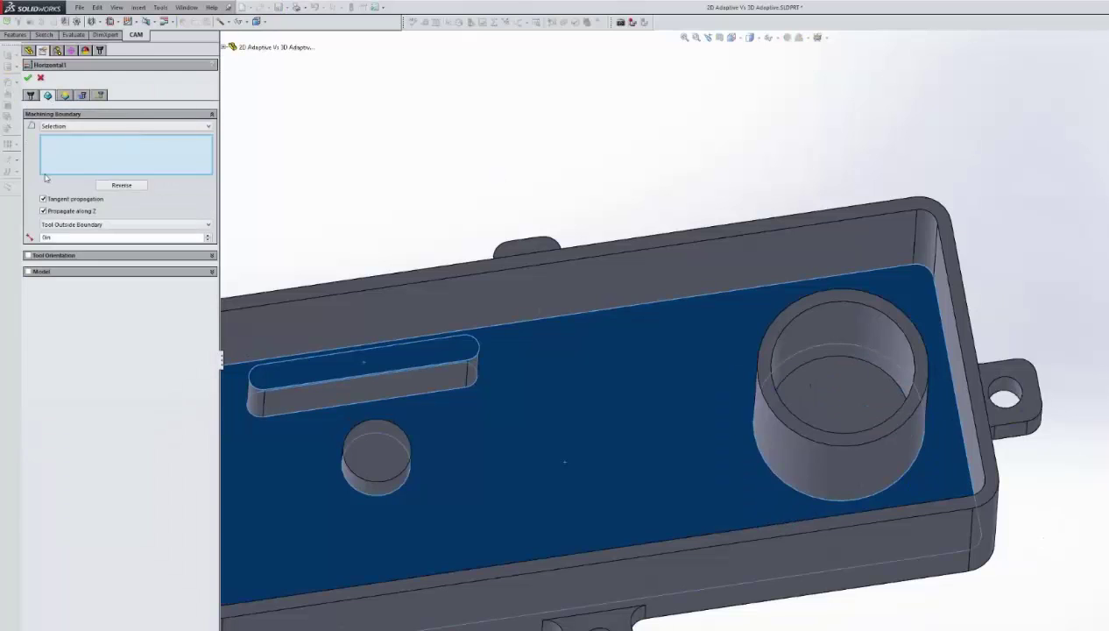
click(65, 95)
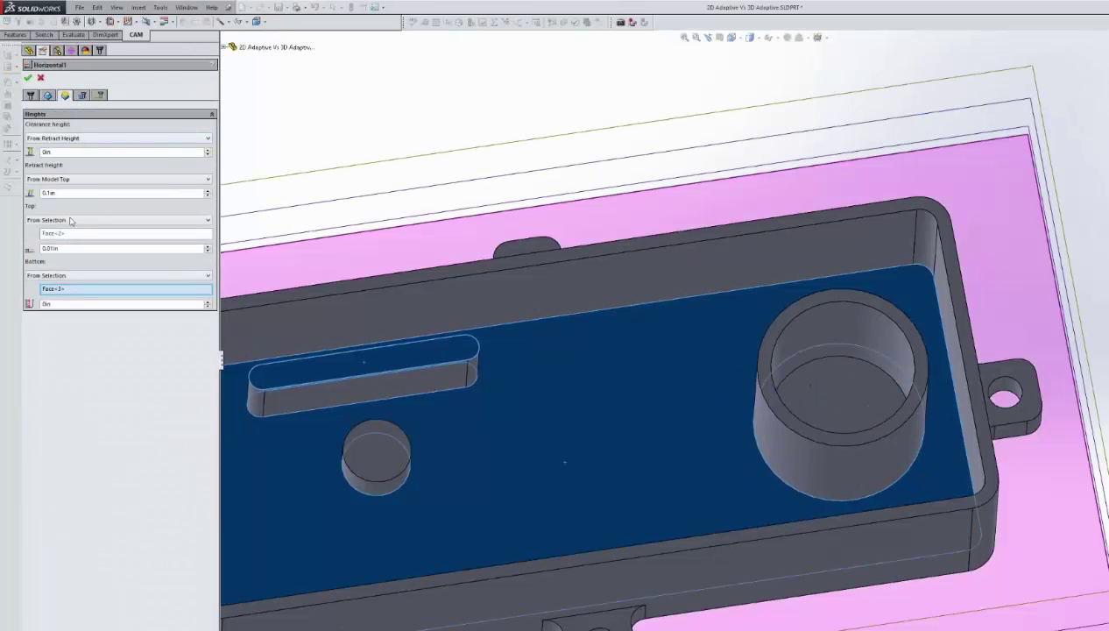
- Accept Horizontal1 unchanged, answer the unprotect prompt, and rotate to view the toolpaths
key(f)
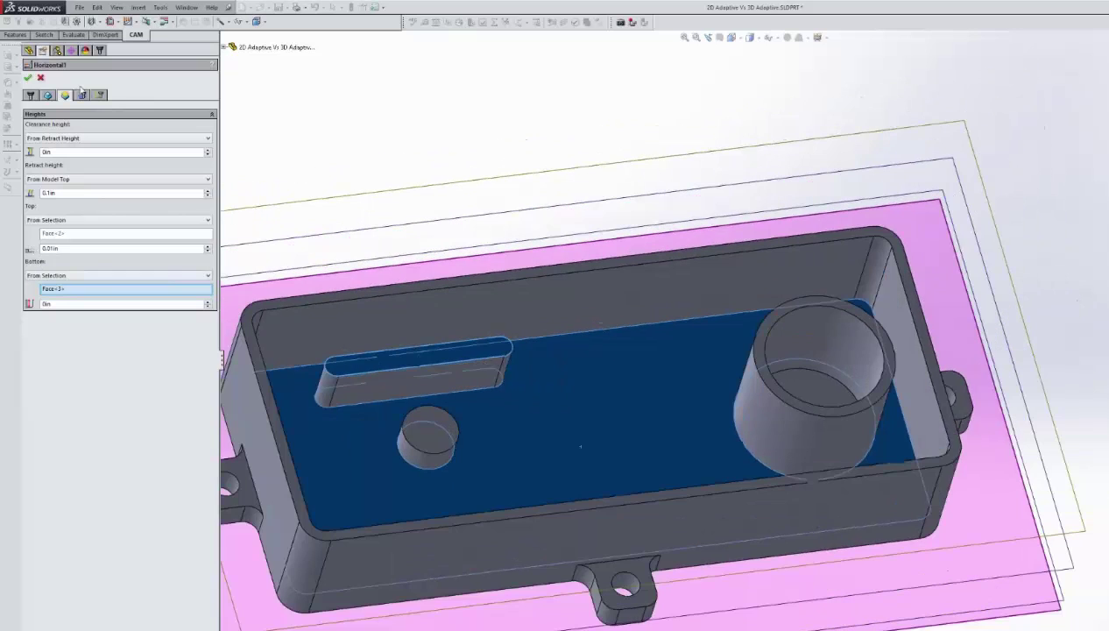
click(27, 78)
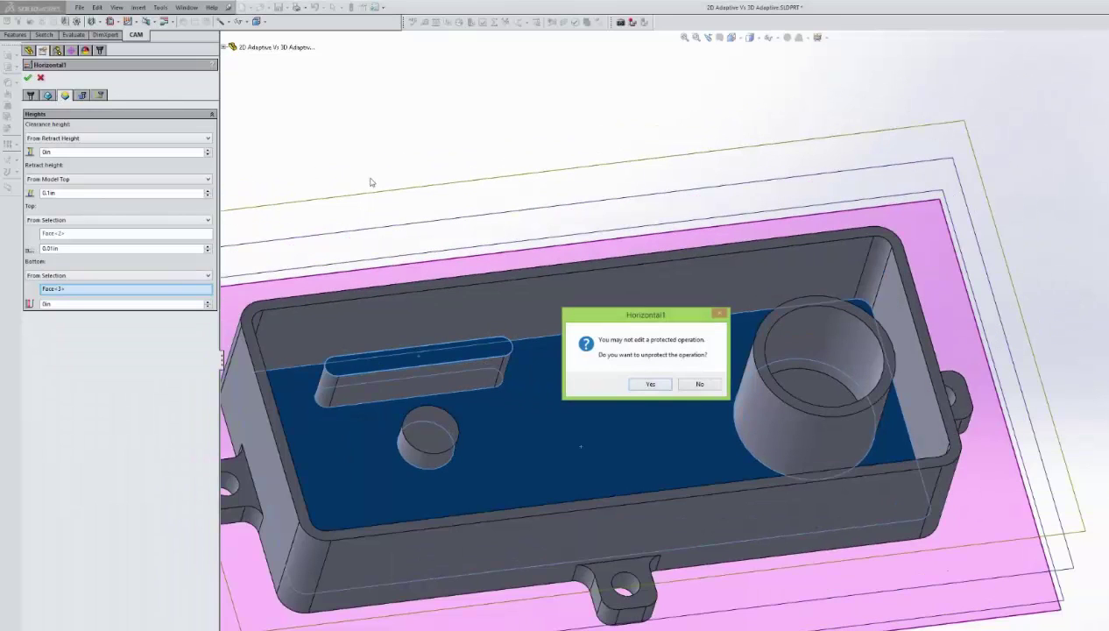
click(699, 385)
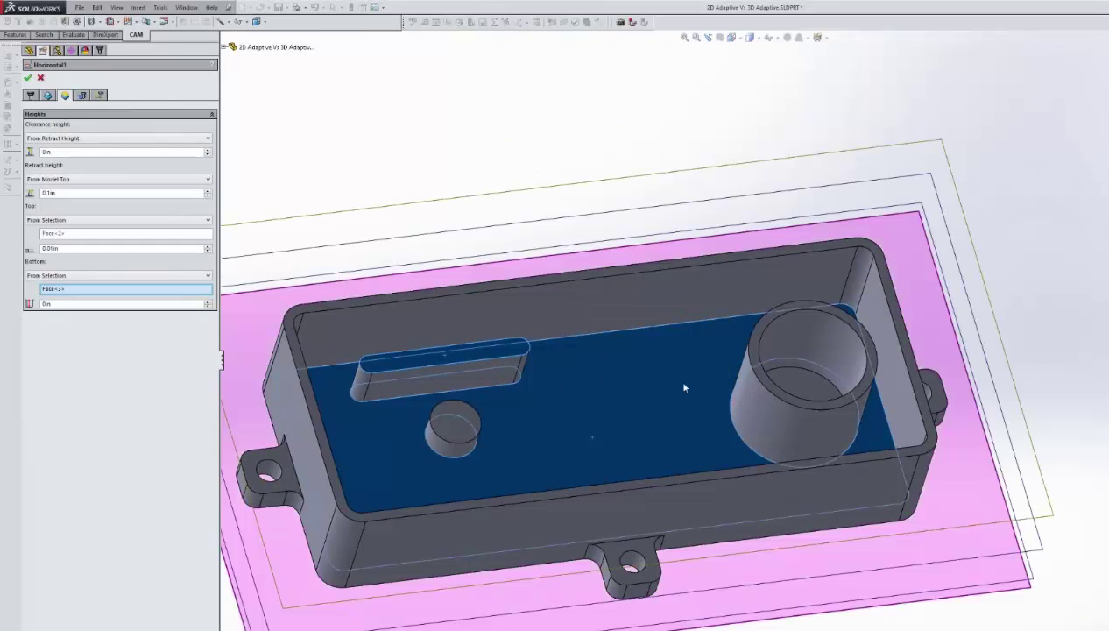
middle_drag(354, 247, 444, 363)
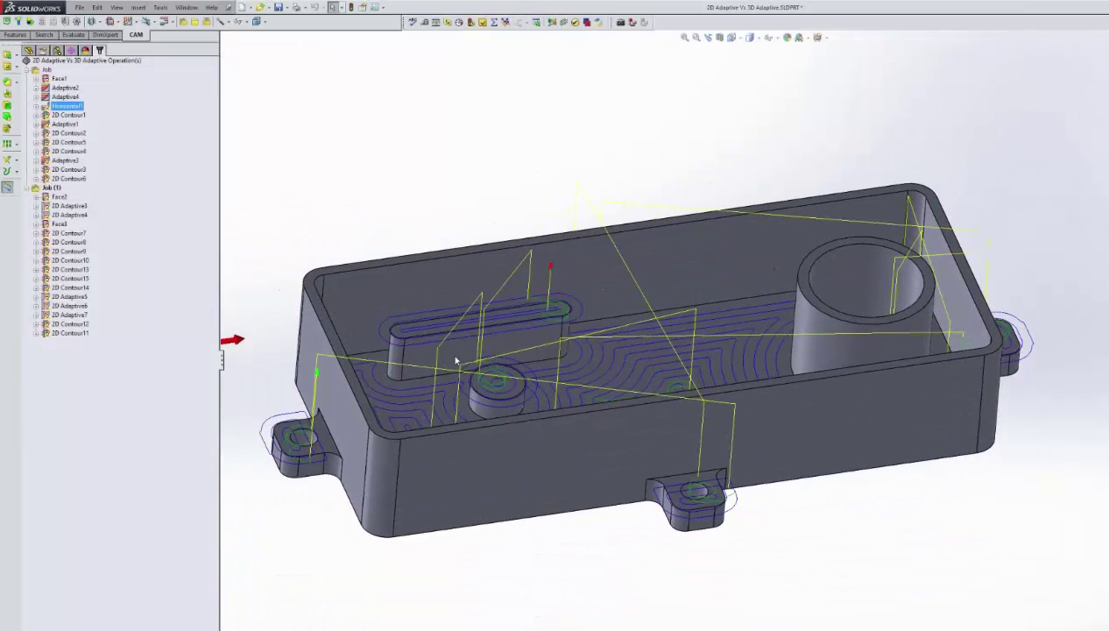
scroll(876, 385, down, 5)
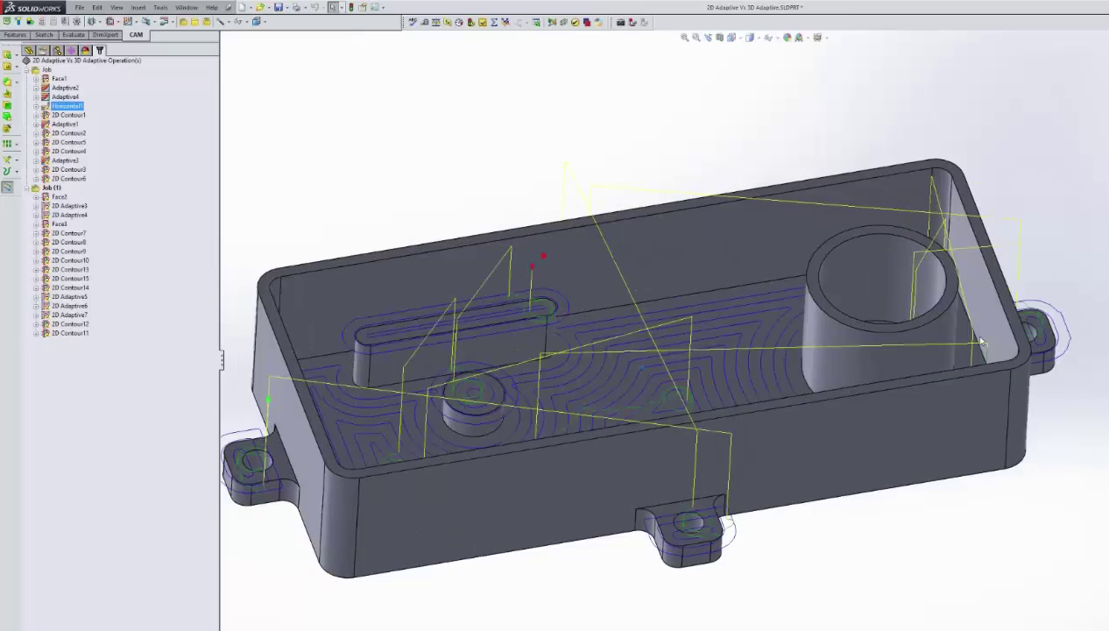
middle_drag(952, 379, 773, 326)
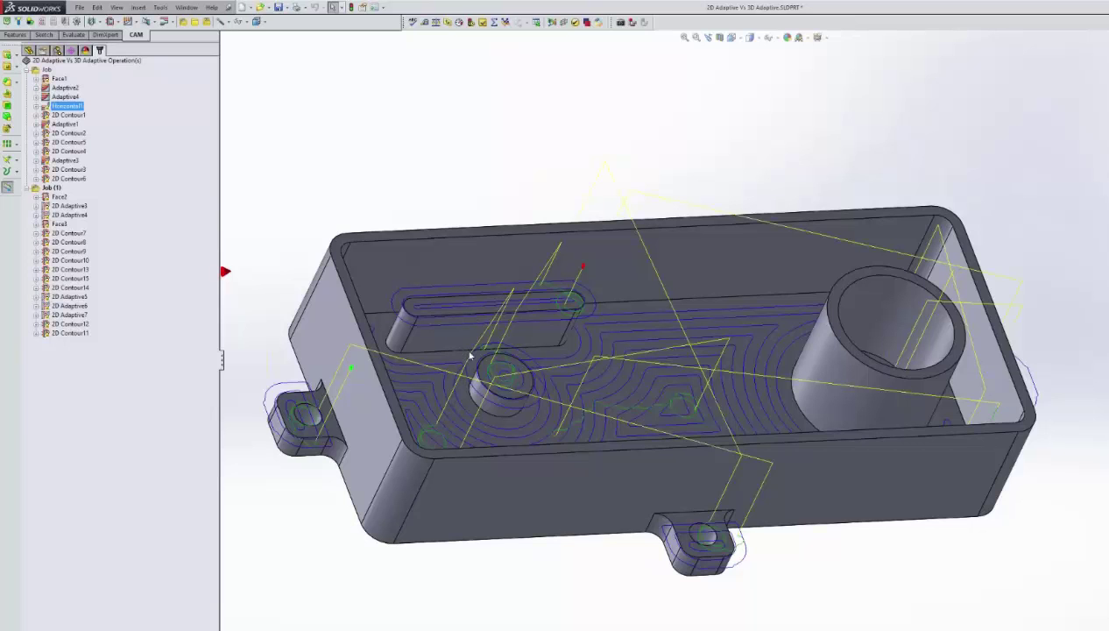
key(Left)
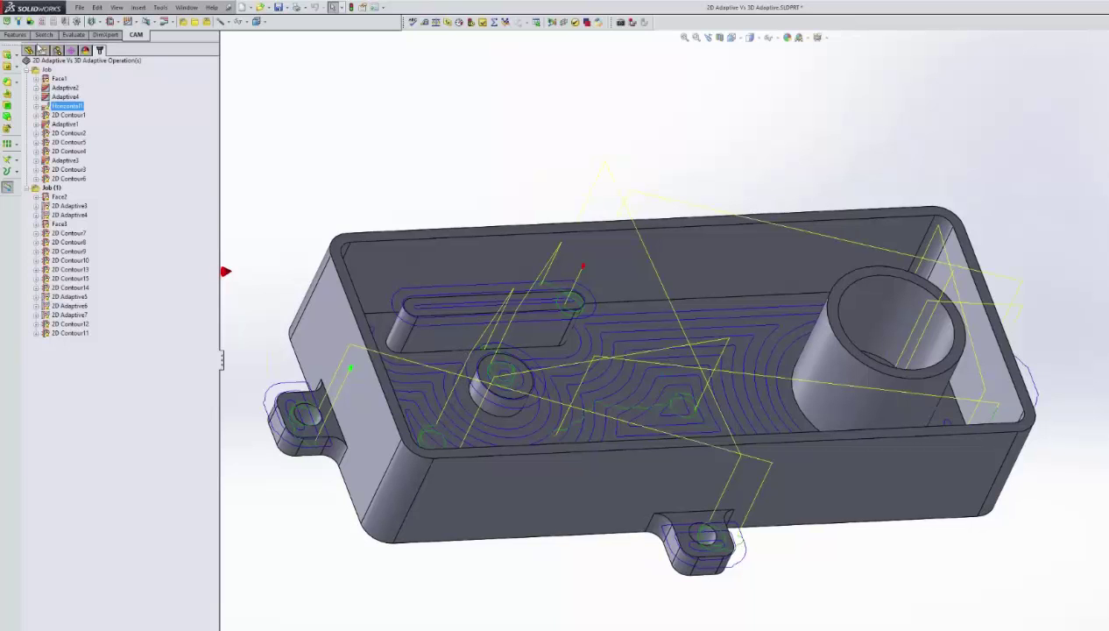
scroll(558, 294, up, 2)
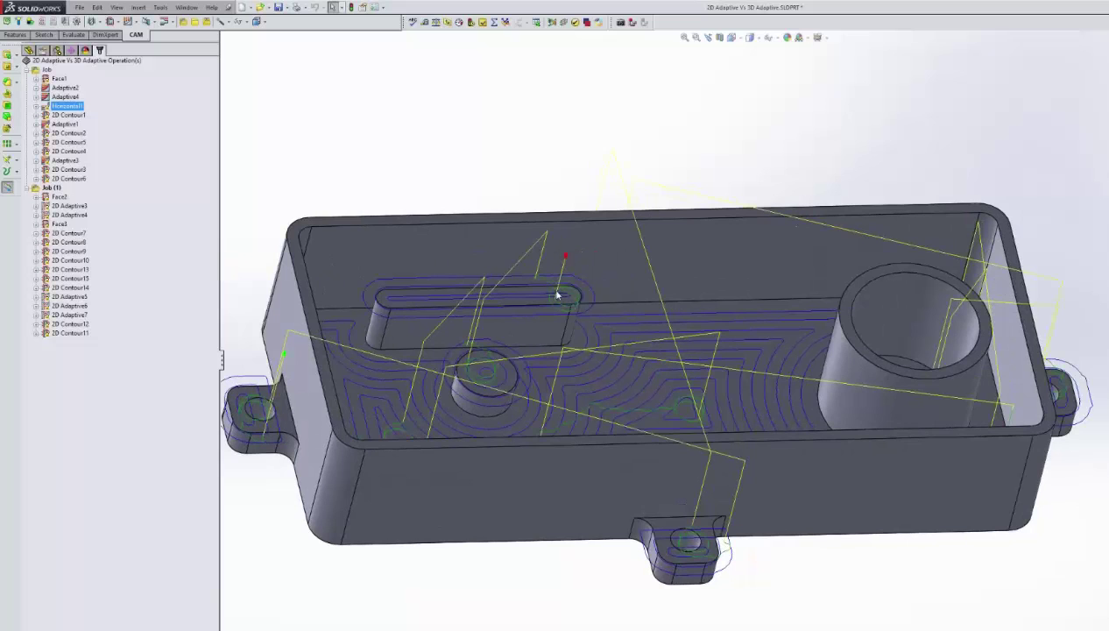
click(475, 373)
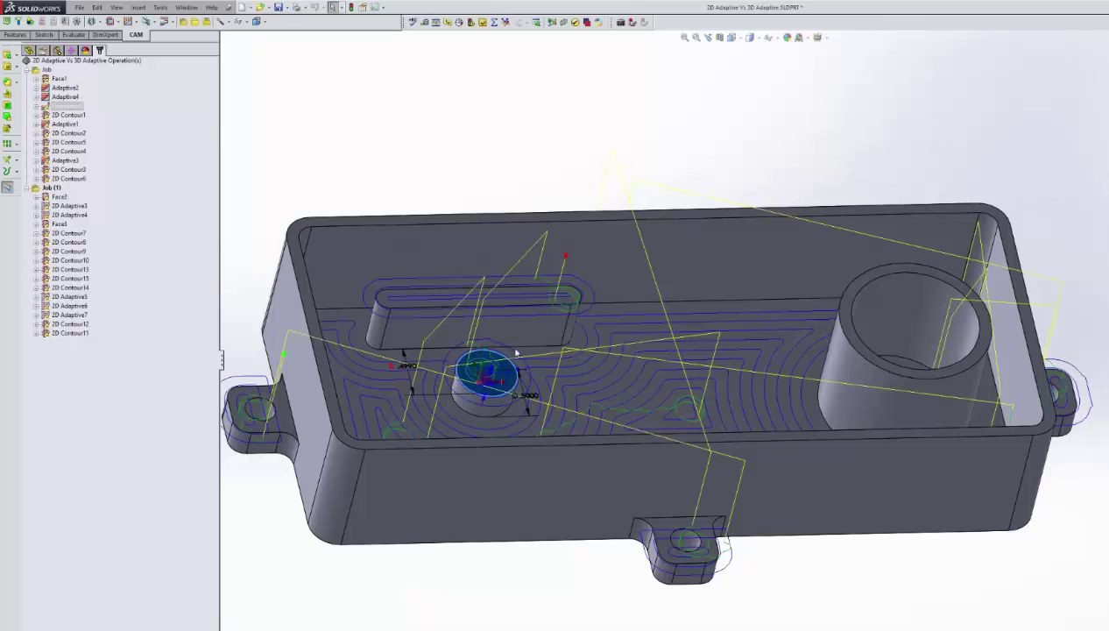
middle_drag(506, 365, 517, 385)
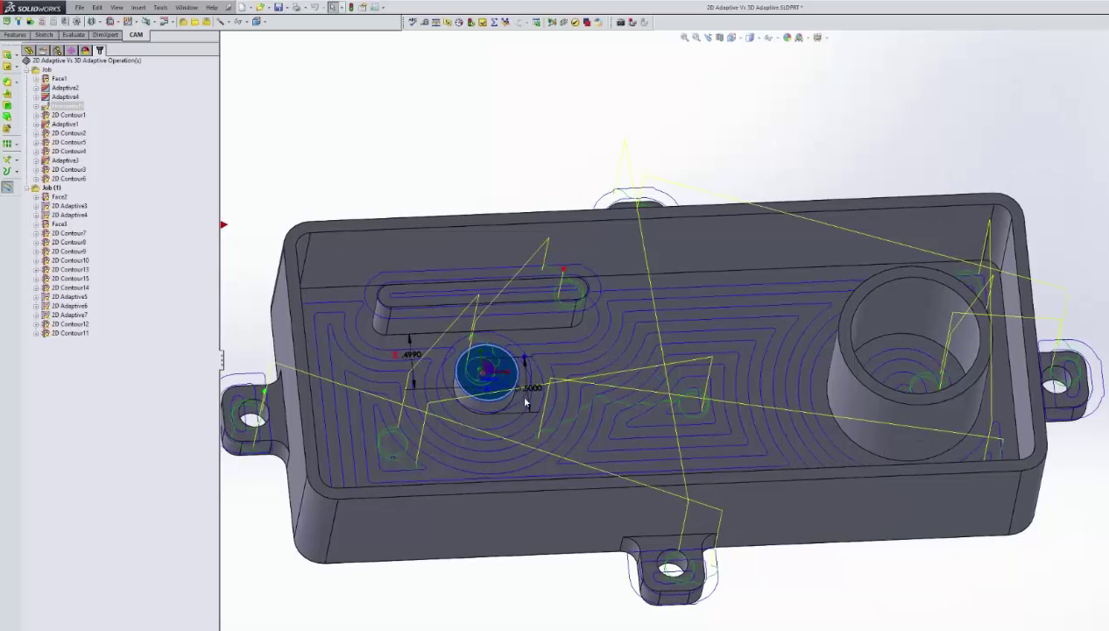
middle_drag(523, 412, 533, 331)
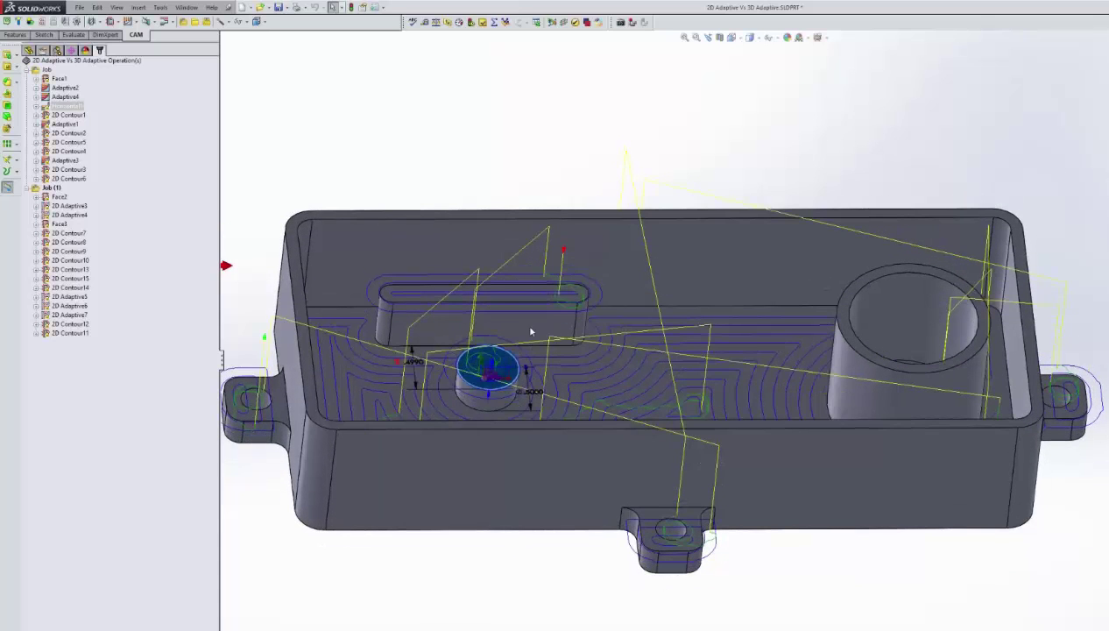
middle_drag(491, 353, 582, 458)
click(576, 384)
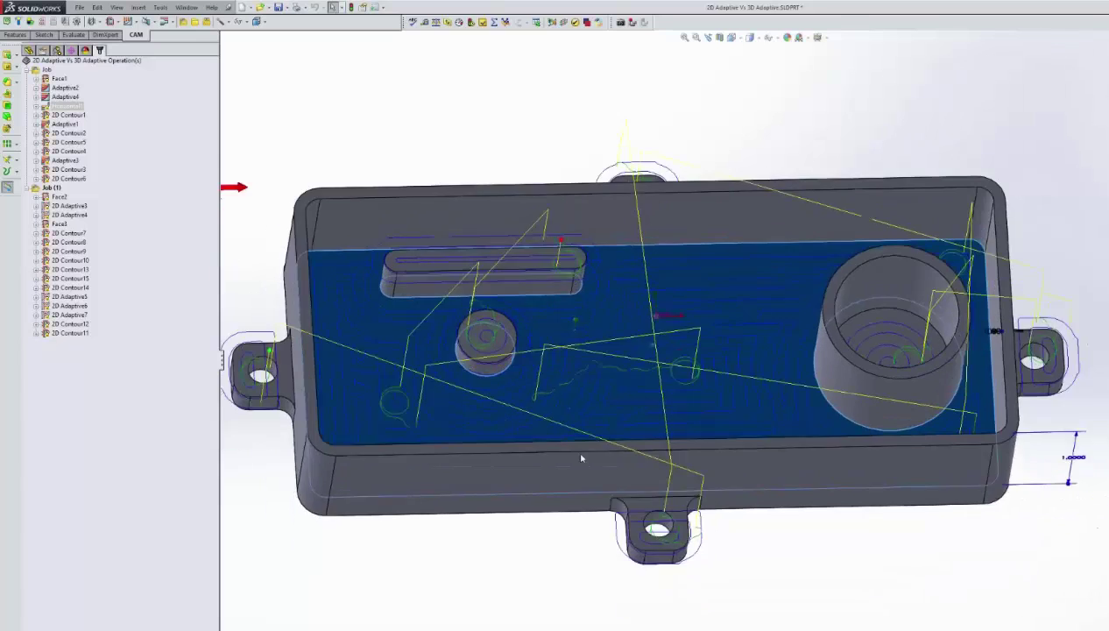
- Display the Adaptive1 then Adaptive2 toolpaths and switch to the Ctrl+5 top view
click(52, 107)
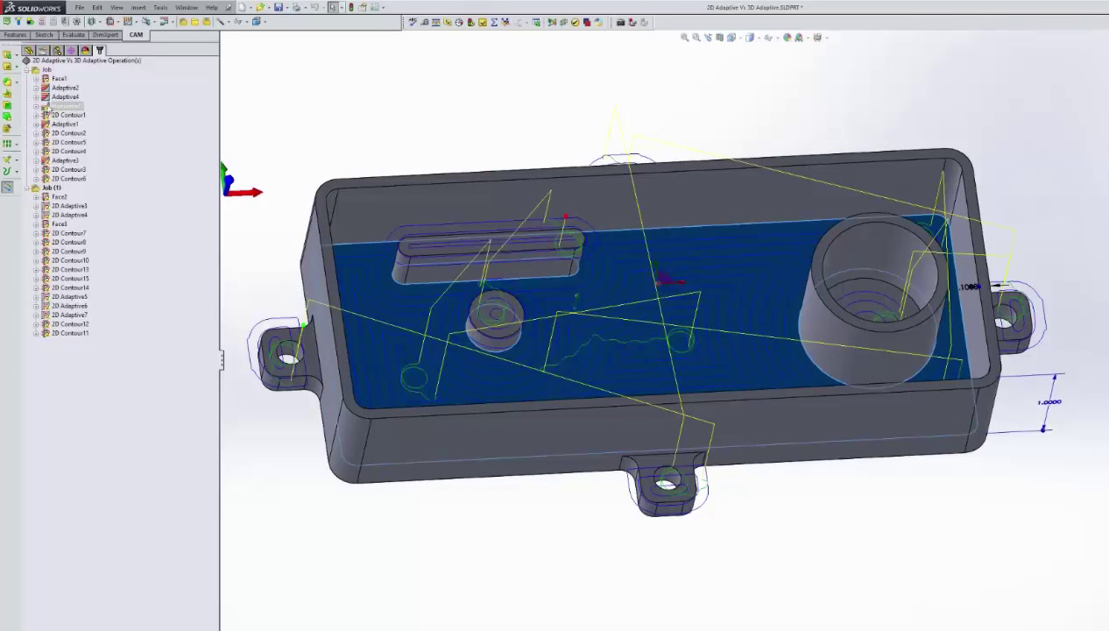
click(70, 124)
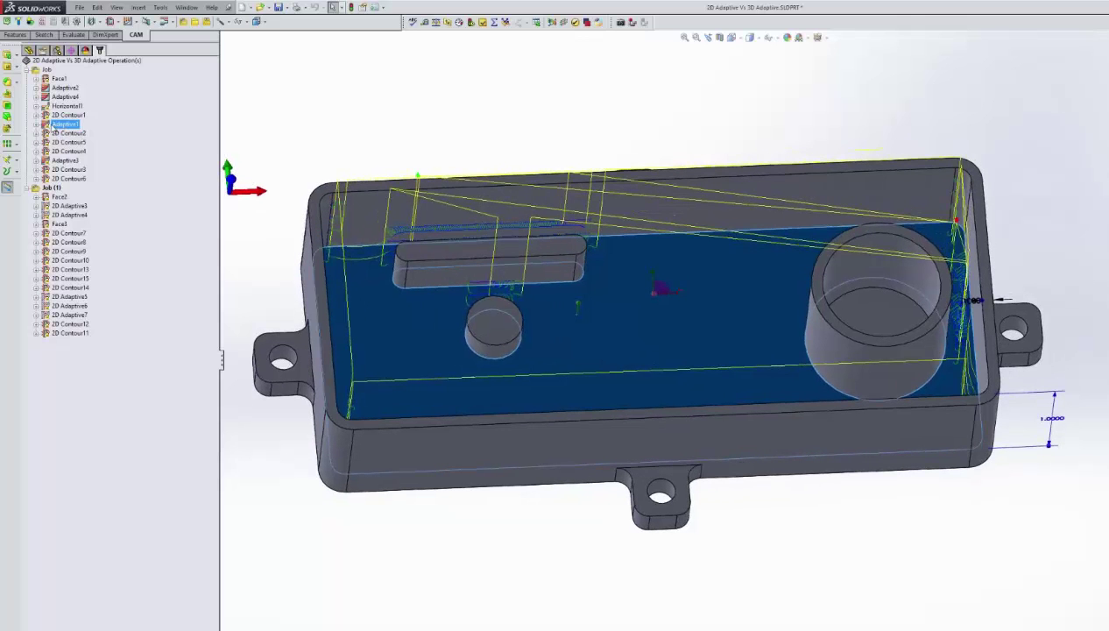
click(64, 87)
key(ctrl+5)
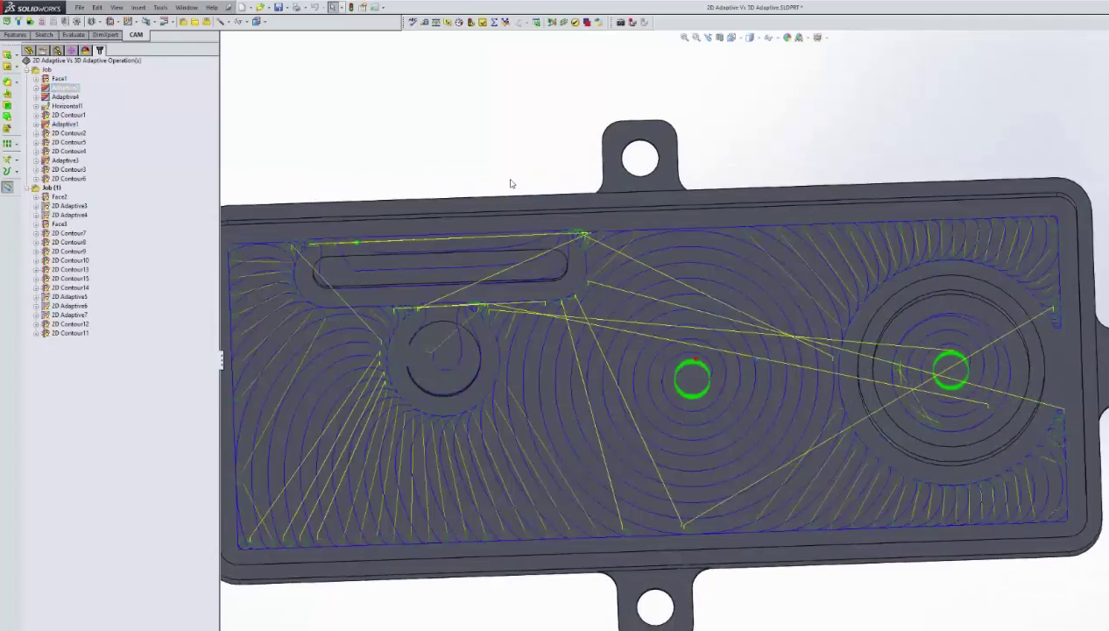
click(65, 97)
click(64, 88)
scroll(702, 303, down, 3)
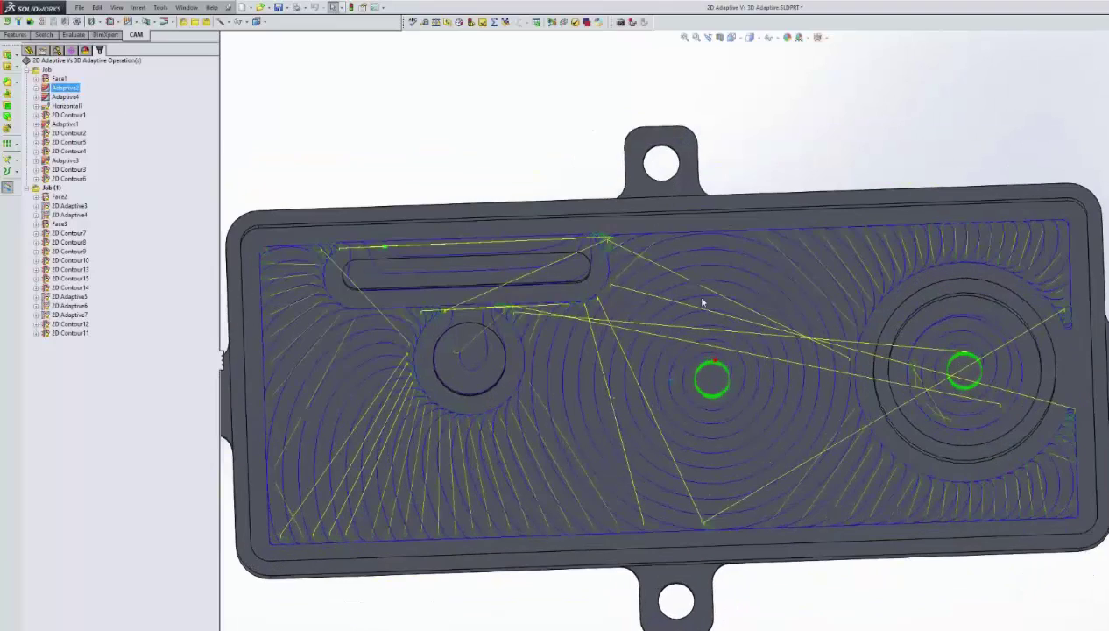
scroll(702, 302, down, 2)
middle_drag(705, 305, 638, 360)
scroll(839, 430, up, 5)
scroll(787, 457, down, 5)
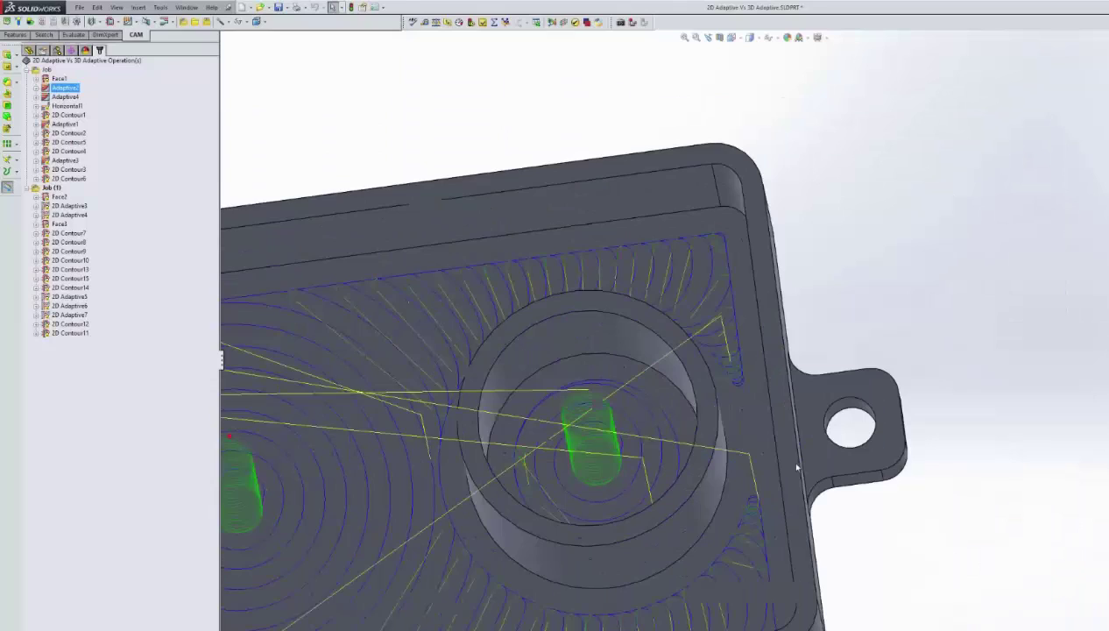
scroll(621, 454, down, 1)
middle_drag(620, 454, 395, 474)
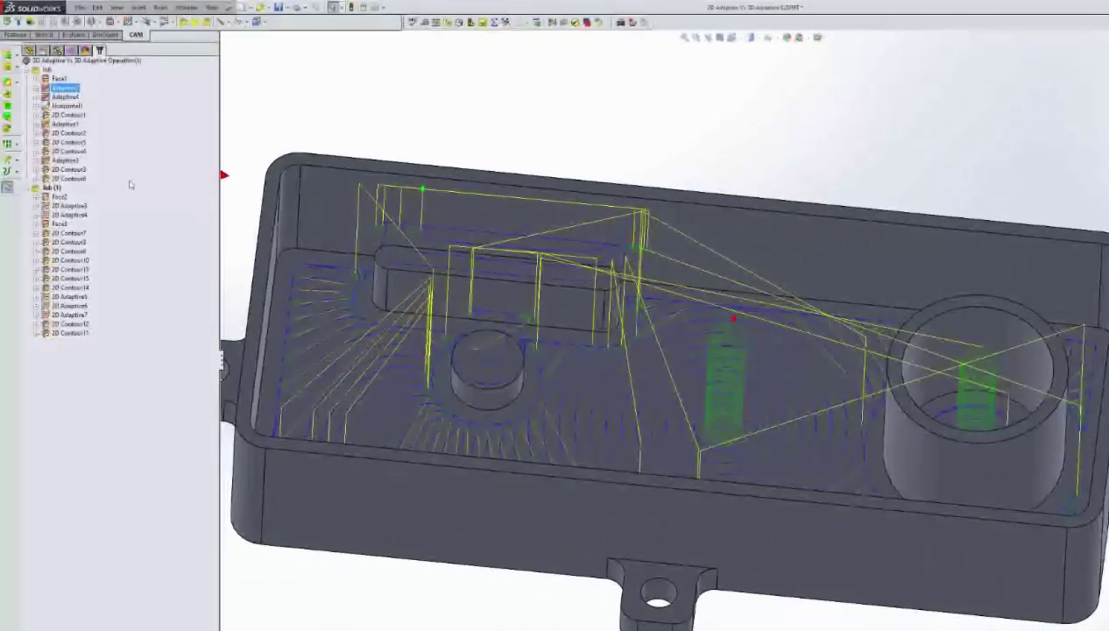
- Display the Adaptive1 toolpath and orbit the enclosure to inspect it from a steeper angle
click(65, 124)
middle_drag(227, 192, 597, 297)
scroll(409, 240, down, 2)
middle_drag(411, 236, 407, 290)
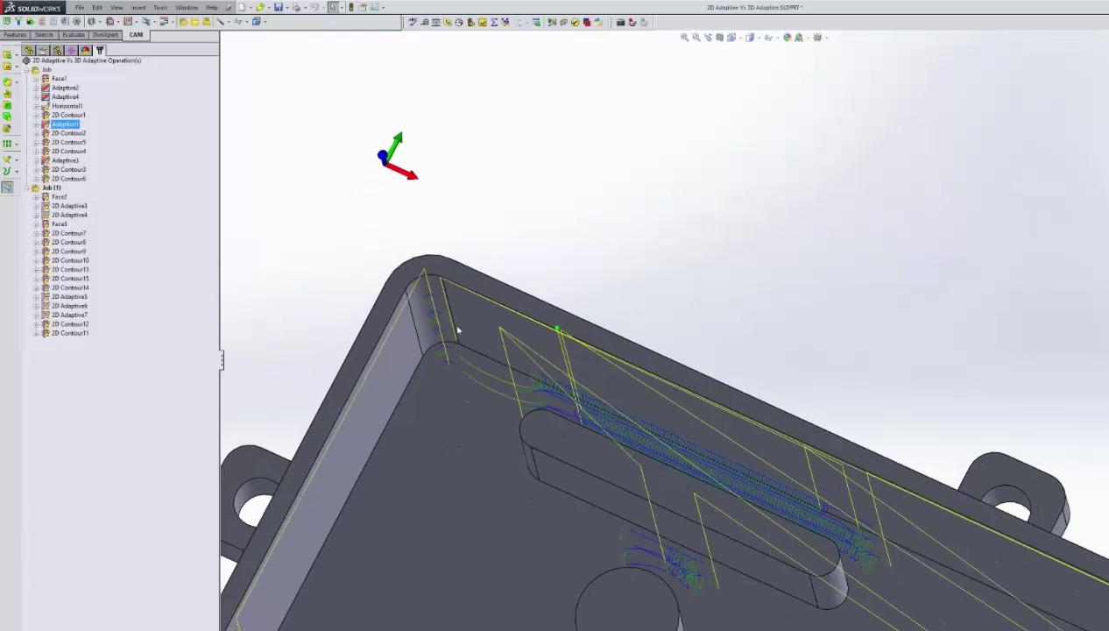
ctrl+middle_drag(492, 387, 403, 281)
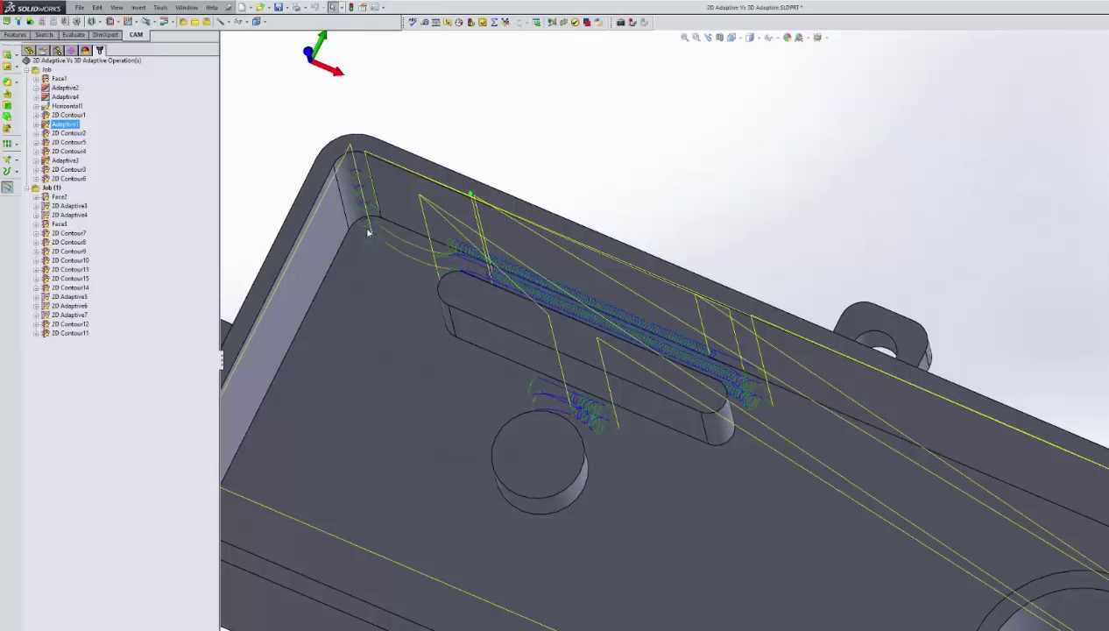
middle_drag(368, 230, 491, 333)
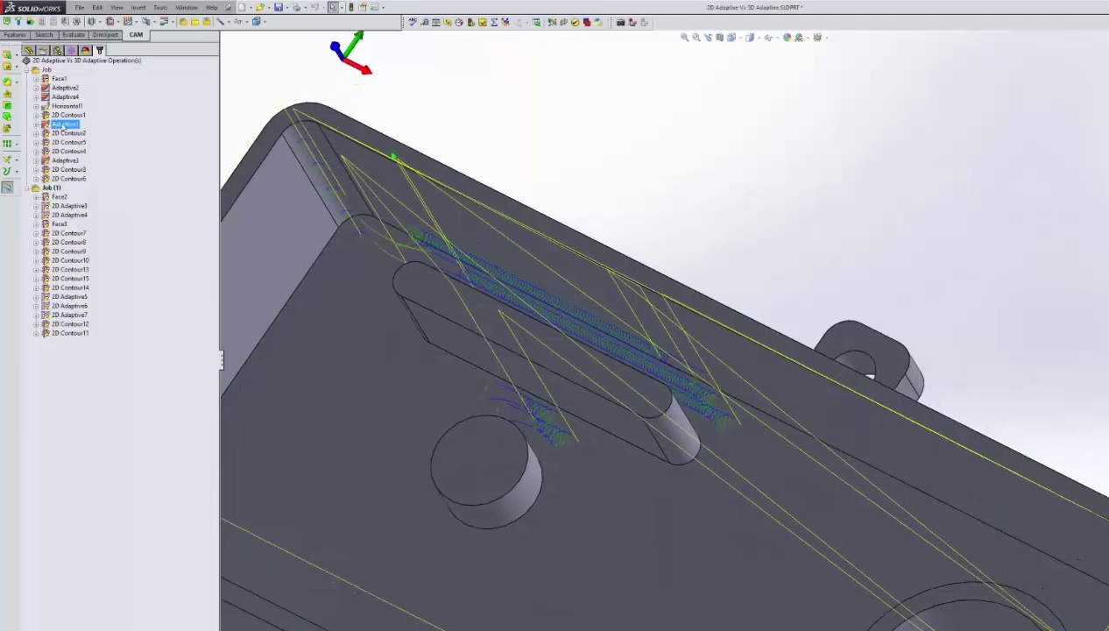
- Compare the Adaptive4, Adaptive2 and Adaptive1 toolpaths, then open Adaptive1 for editing
click(55, 97)
click(58, 89)
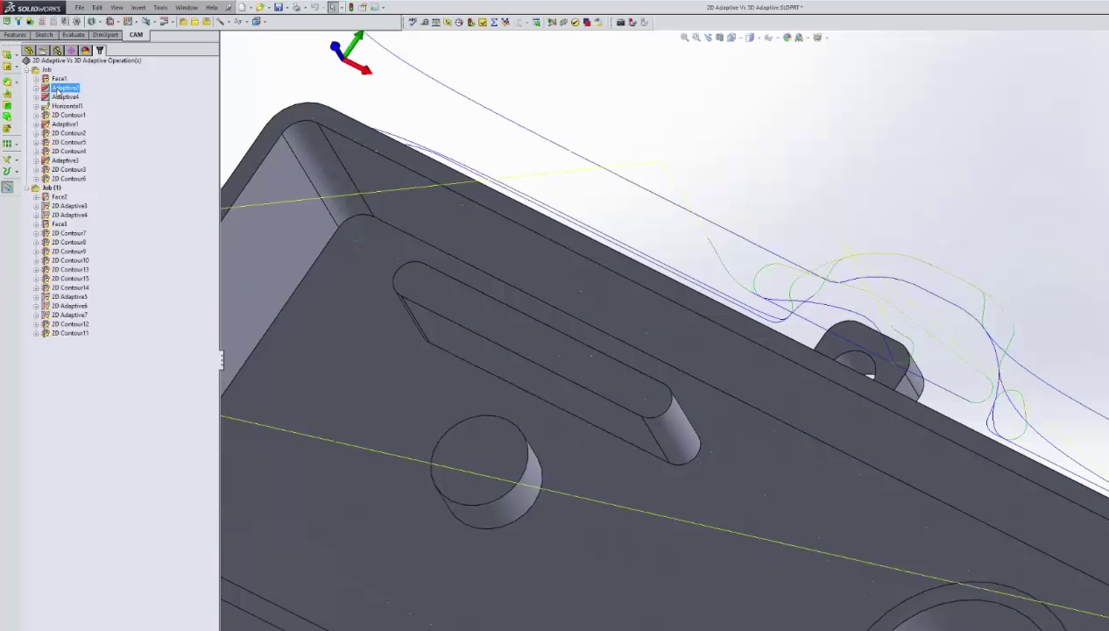
click(59, 124)
right_click(58, 129)
click(70, 132)
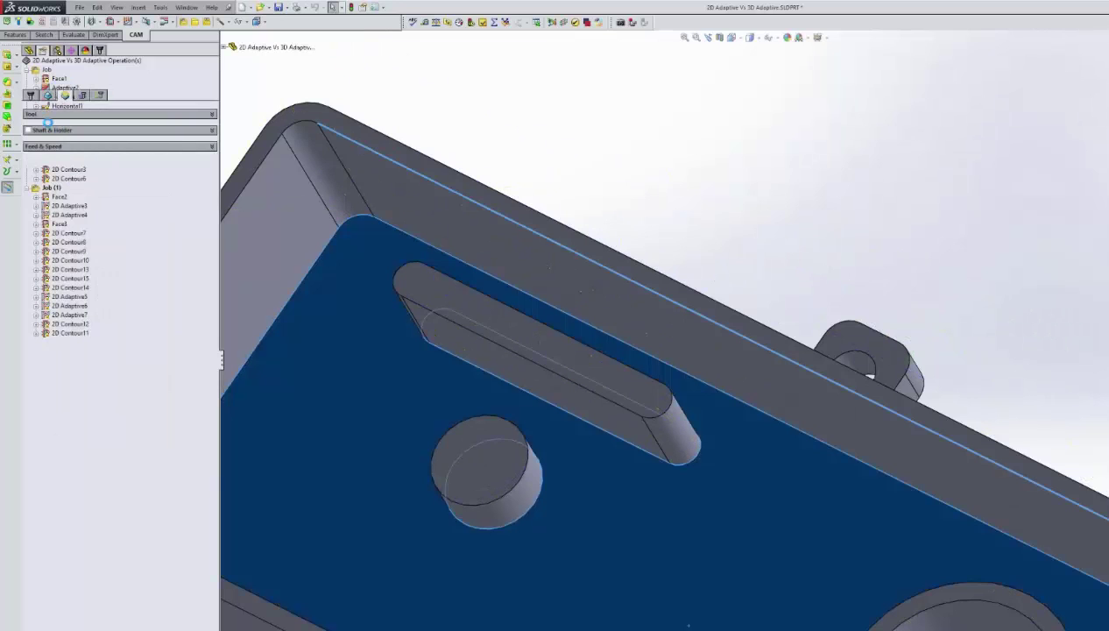
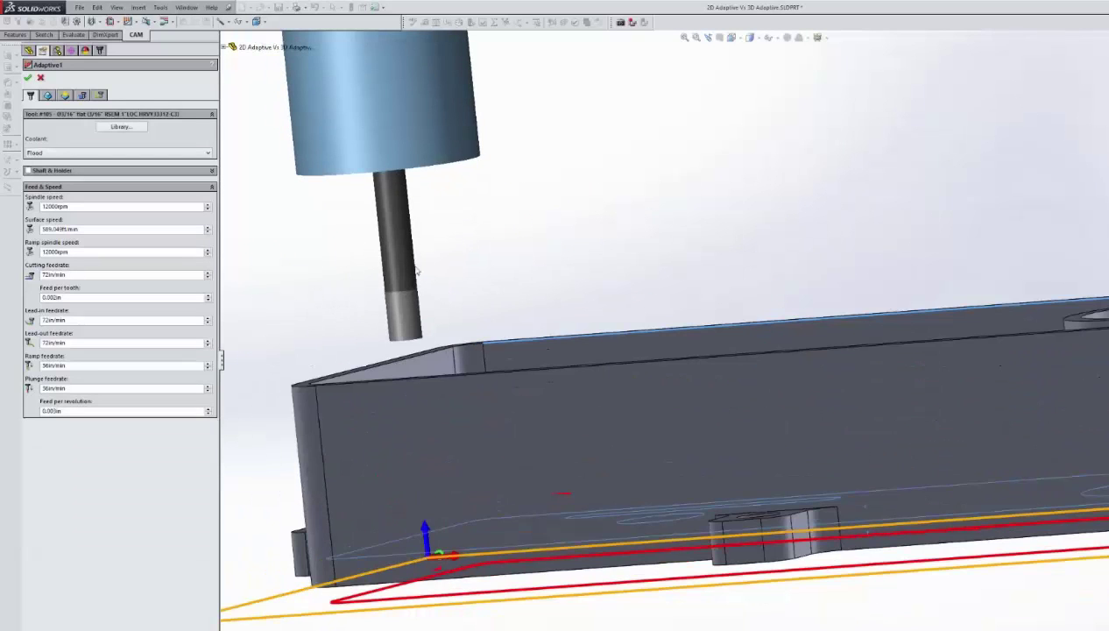
- Look down into the pocket and step through Adaptive1's Geometry and Heights tabs to its Passes tab
middle_drag(434, 302, 394, 315)
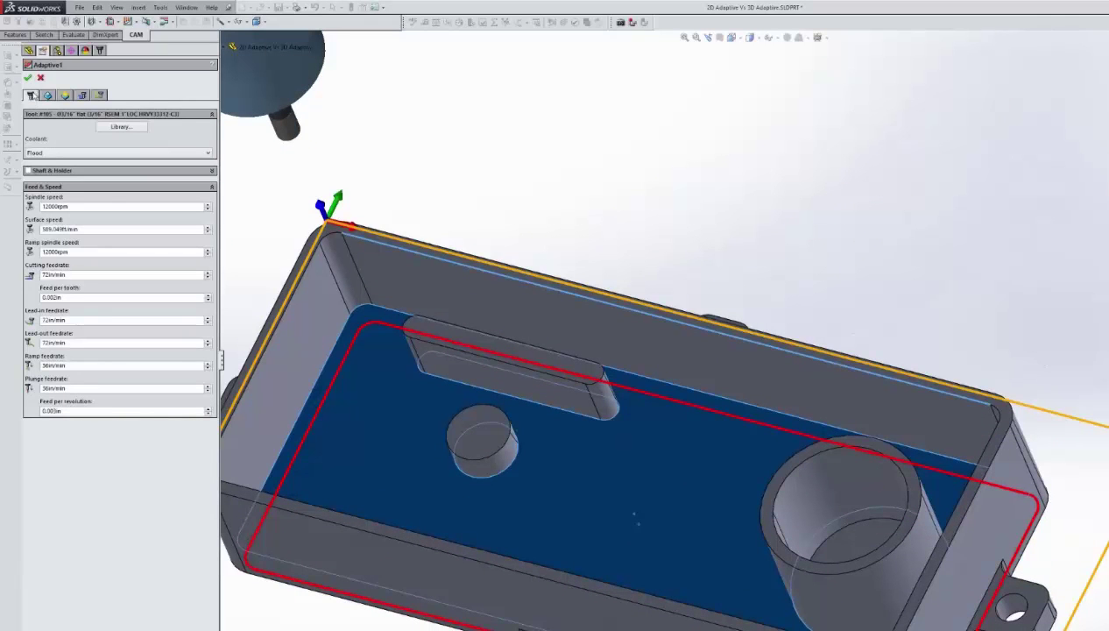
click(48, 95)
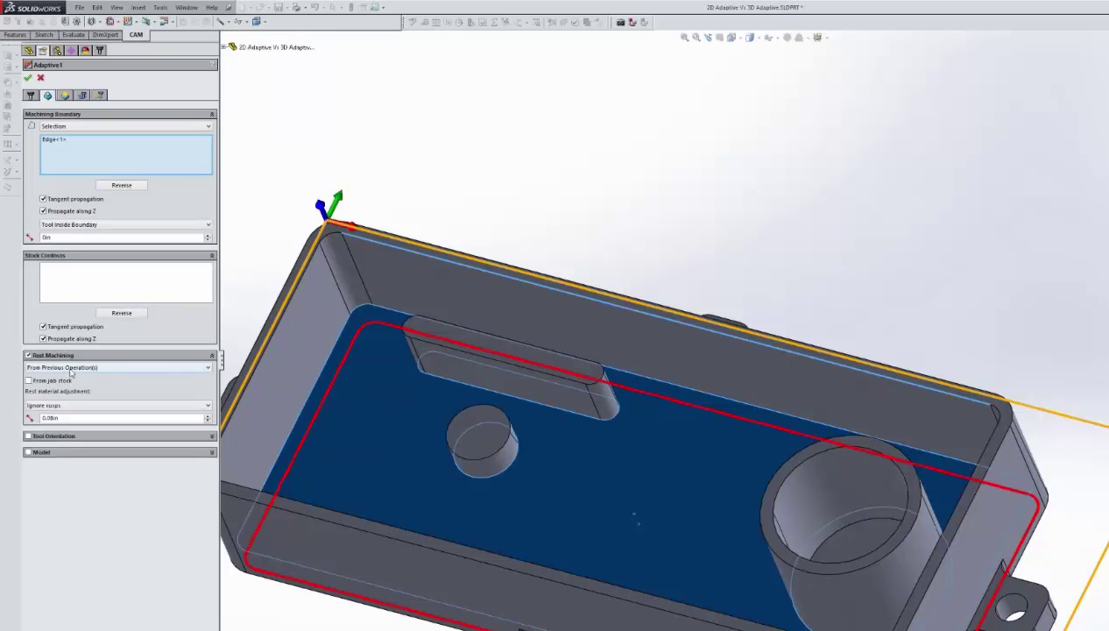
click(82, 94)
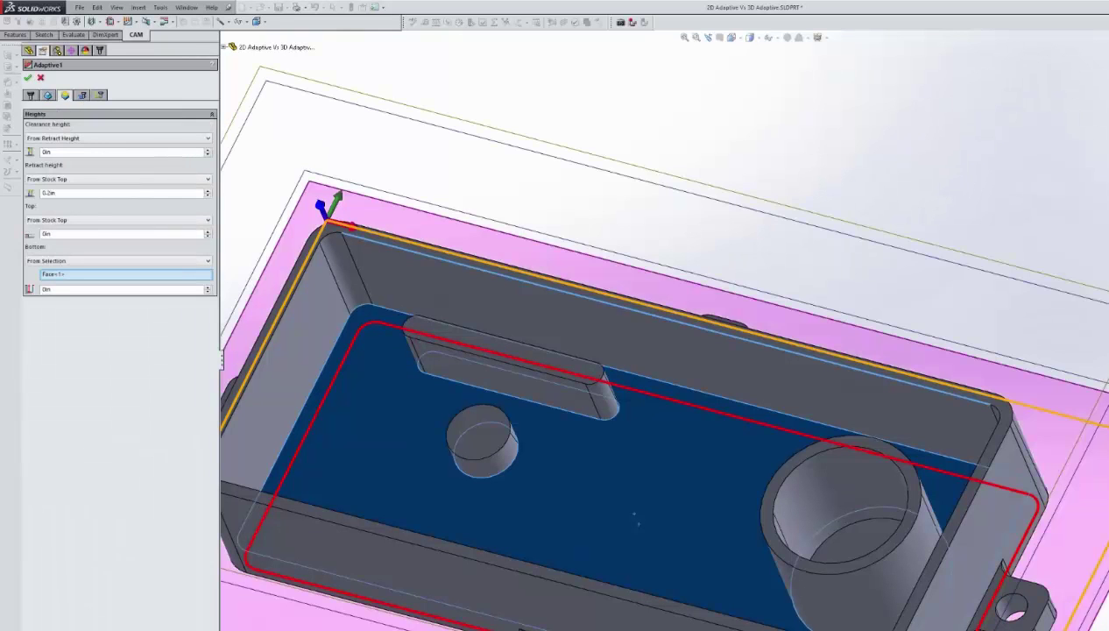
click(82, 95)
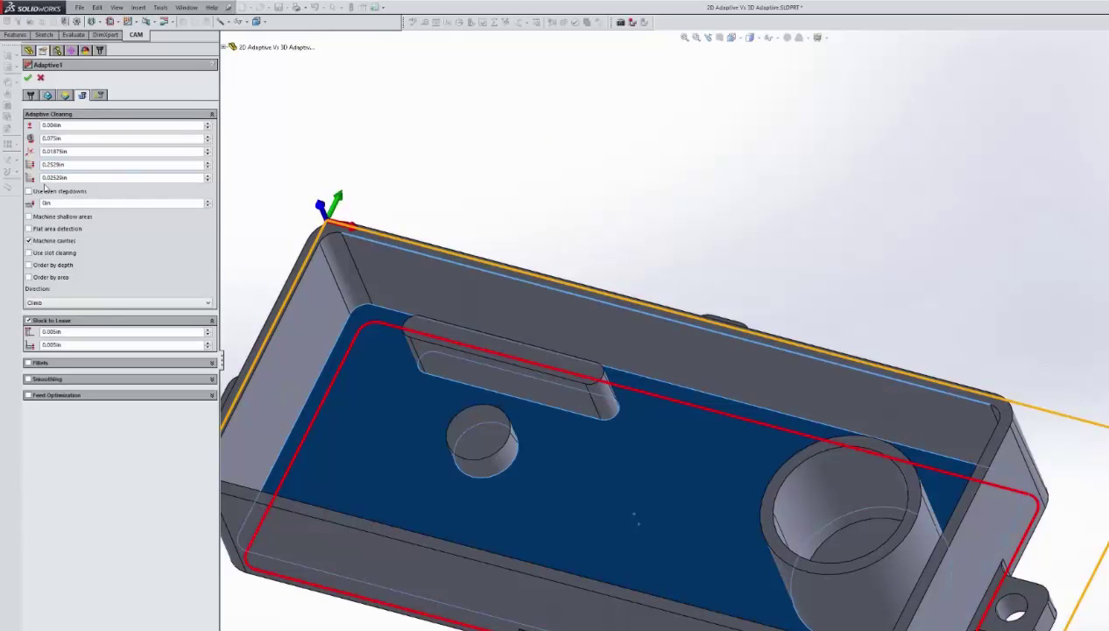
- Inspect the flute-length expression behind Maximum Roughing Stepdown, then cancel it
double_click(76, 165)
right_click(85, 165)
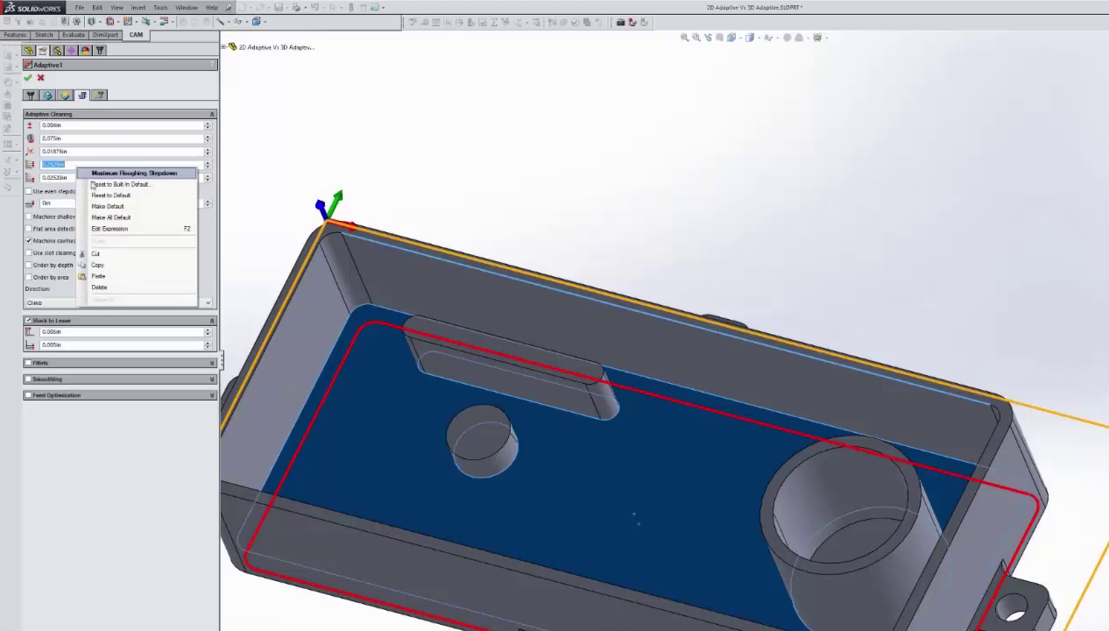
click(179, 229)
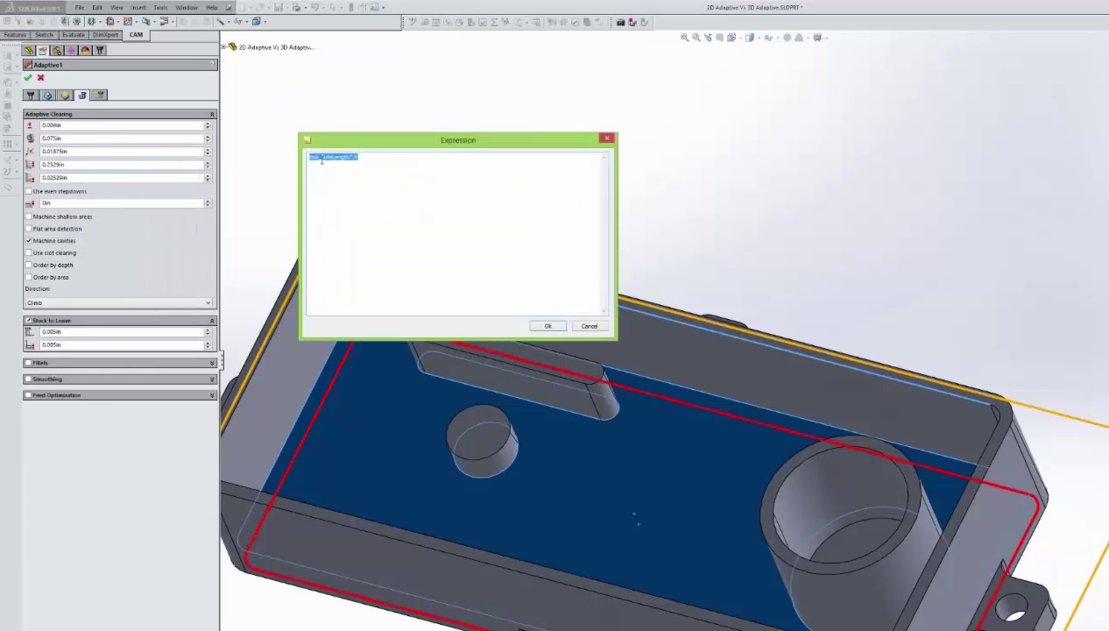
click(364, 157)
drag(364, 158, 307, 156)
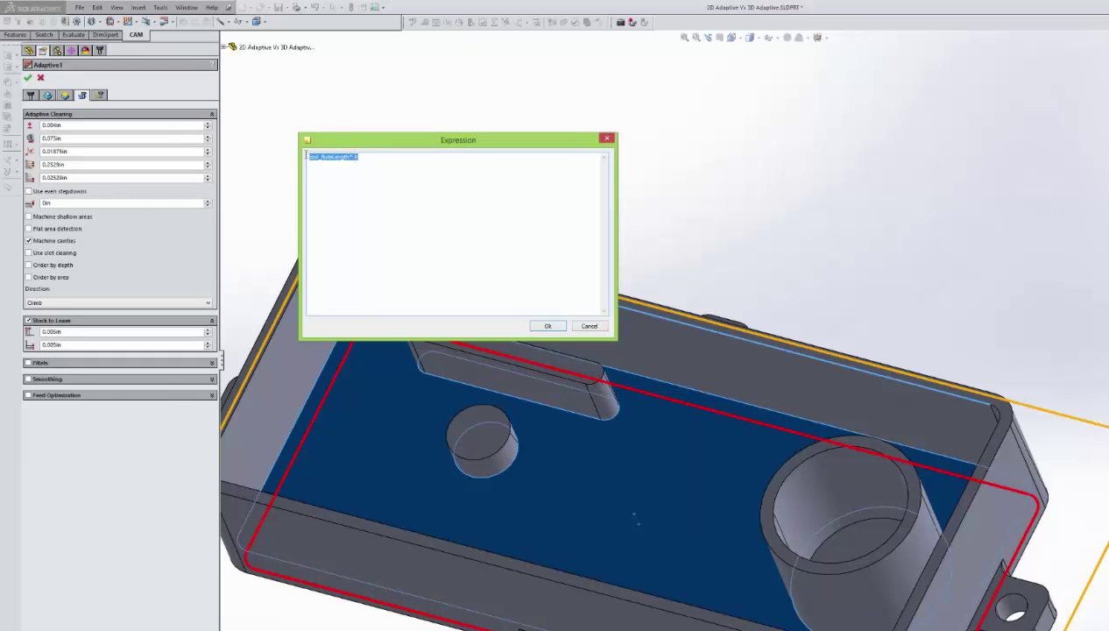
click(579, 328)
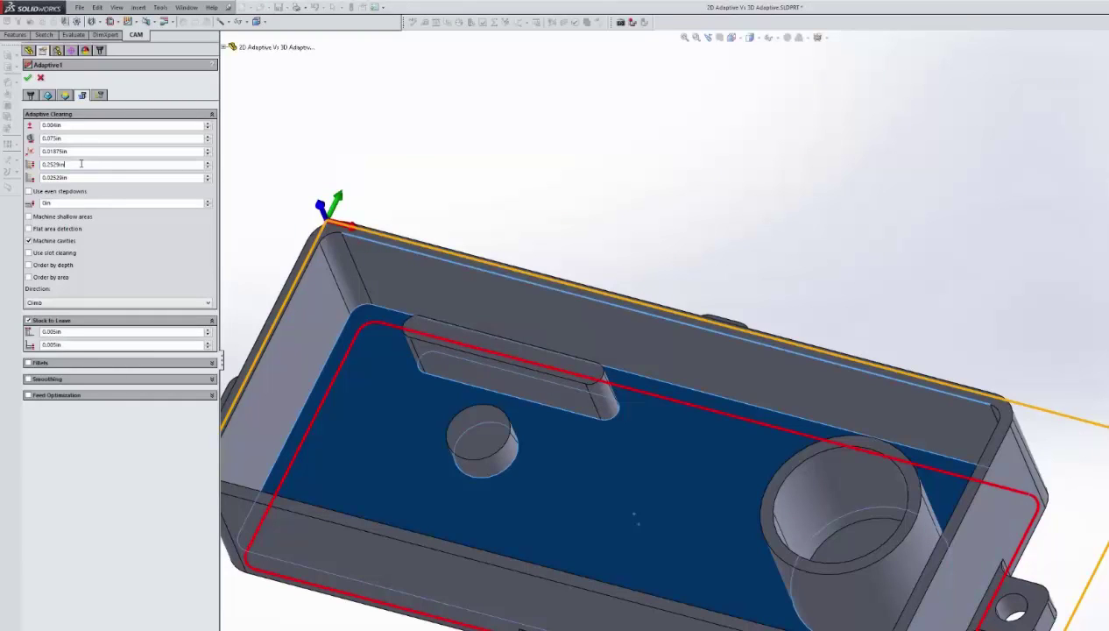
- Reopen the stepdown expression, move the editor aside and highlight its formula
mouse_move(81, 164)
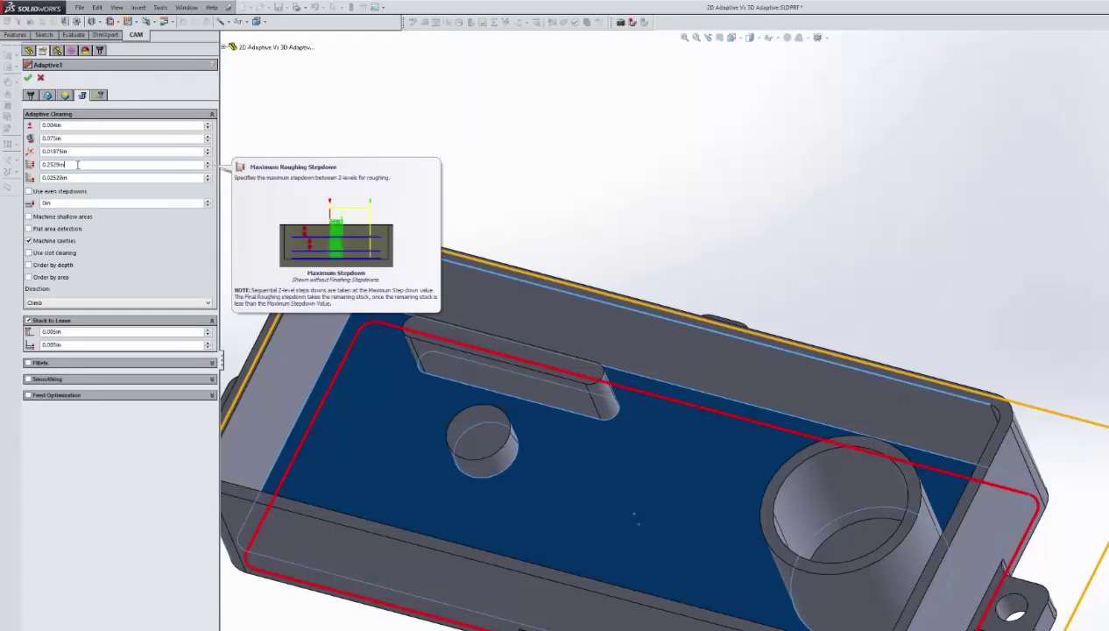
right_click(78, 165)
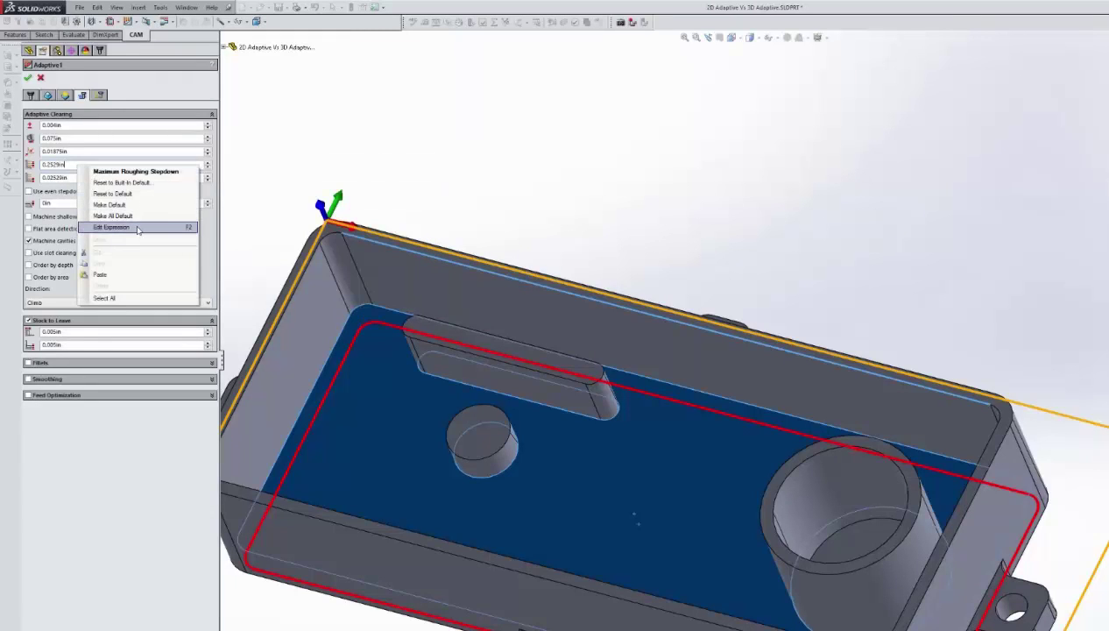
click(111, 227)
drag(379, 156, 305, 177)
drag(430, 142, 482, 73)
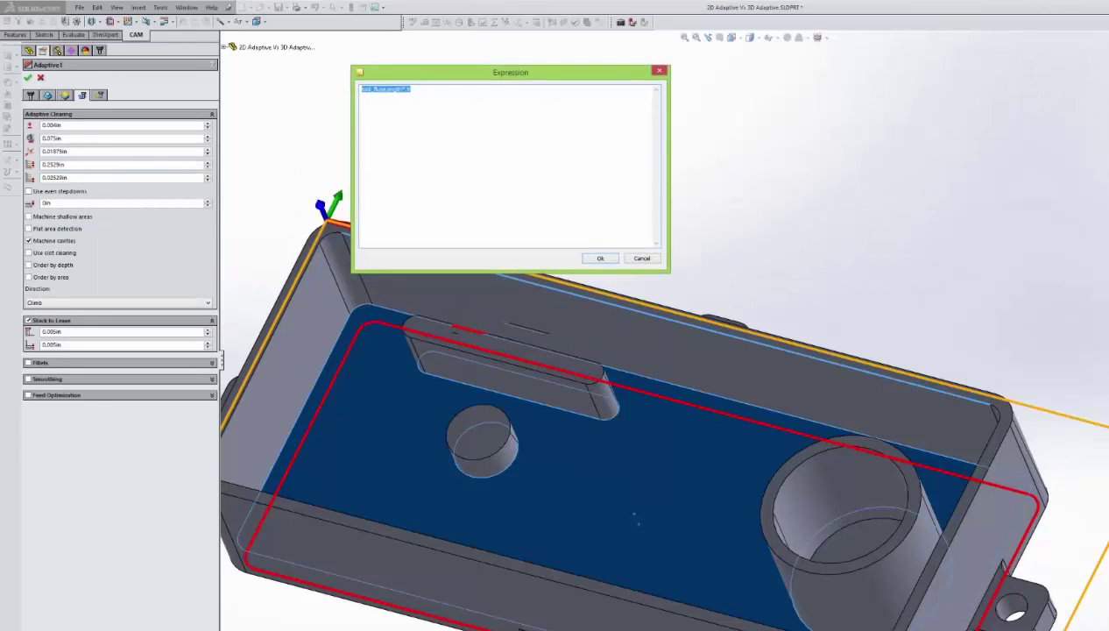
click(417, 92)
drag(410, 88, 357, 90)
- Close the stepdown editor and review the Optimal Load expression tool_diameter * 0.4
click(643, 259)
click(54, 151)
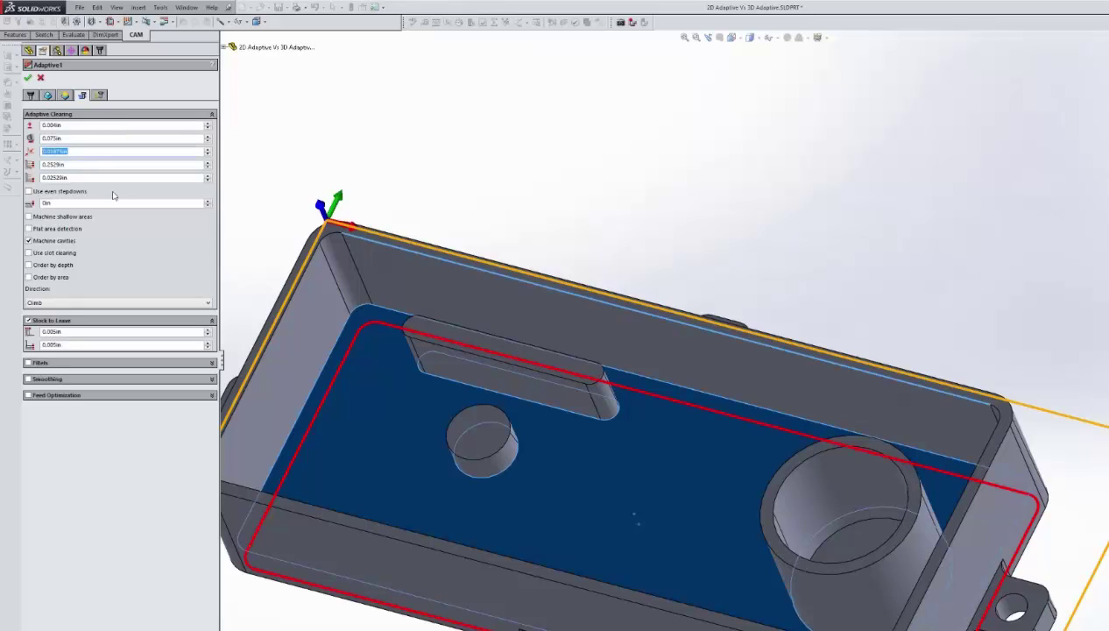
click(74, 164)
mouse_move(72, 164)
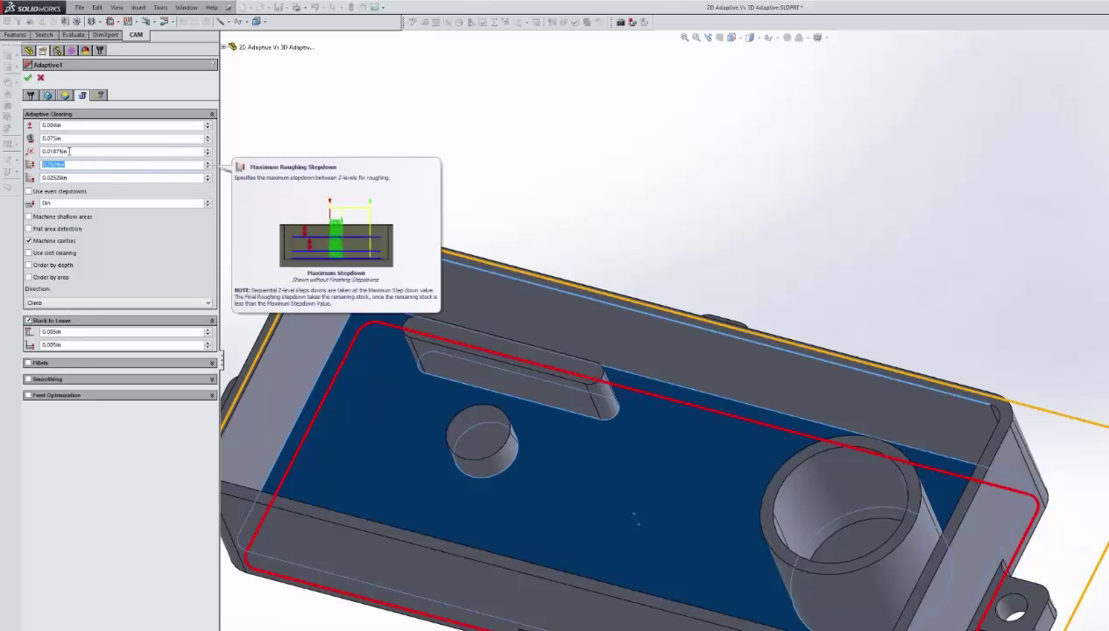
click(69, 138)
right_click(71, 140)
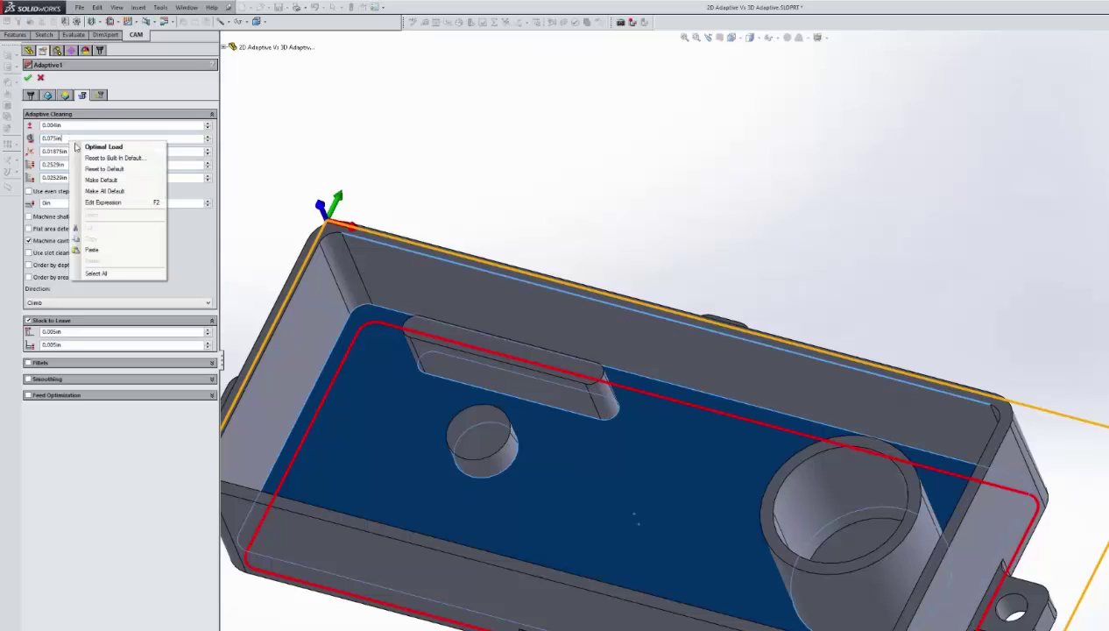
click(103, 202)
click(415, 89)
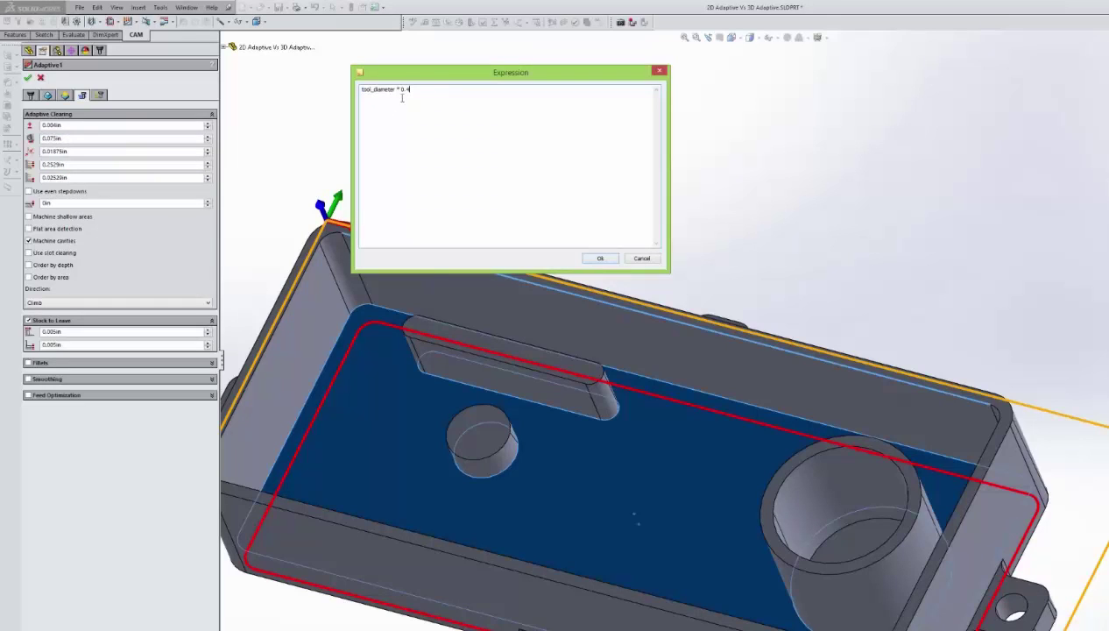
click(615, 259)
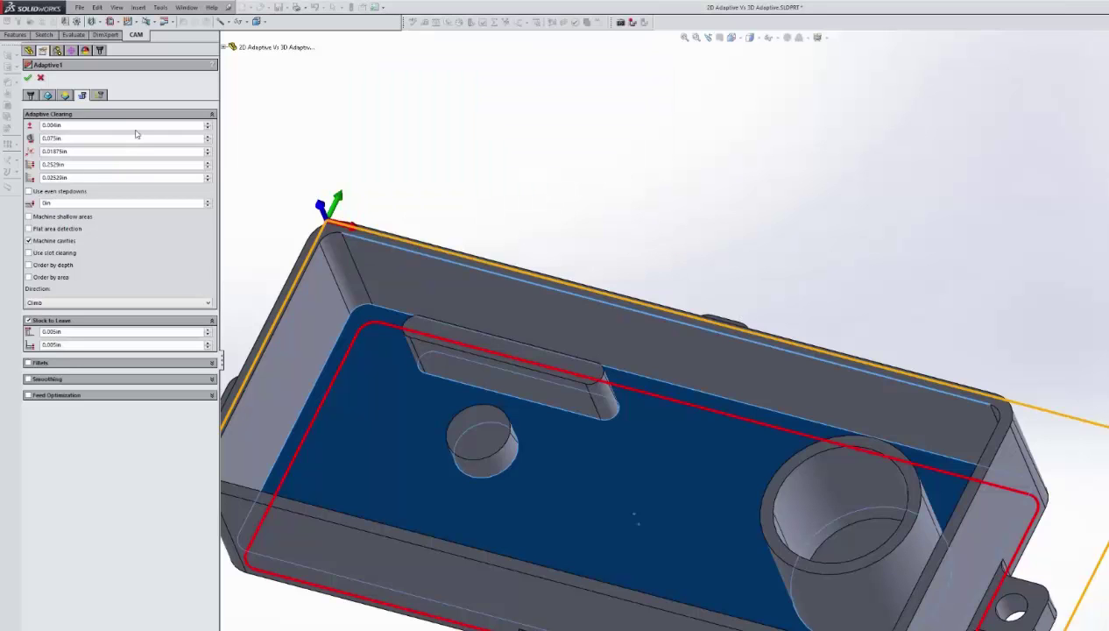
- Check the 3/16in flat tool, then reopen and close the Optimal Load expression
click(30, 96)
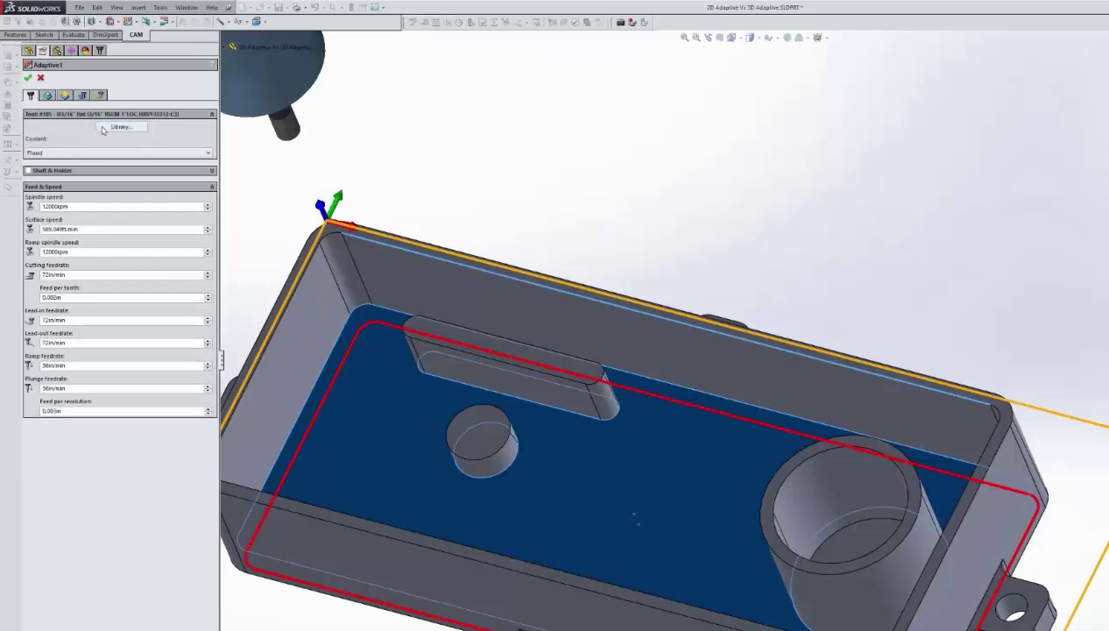
click(83, 96)
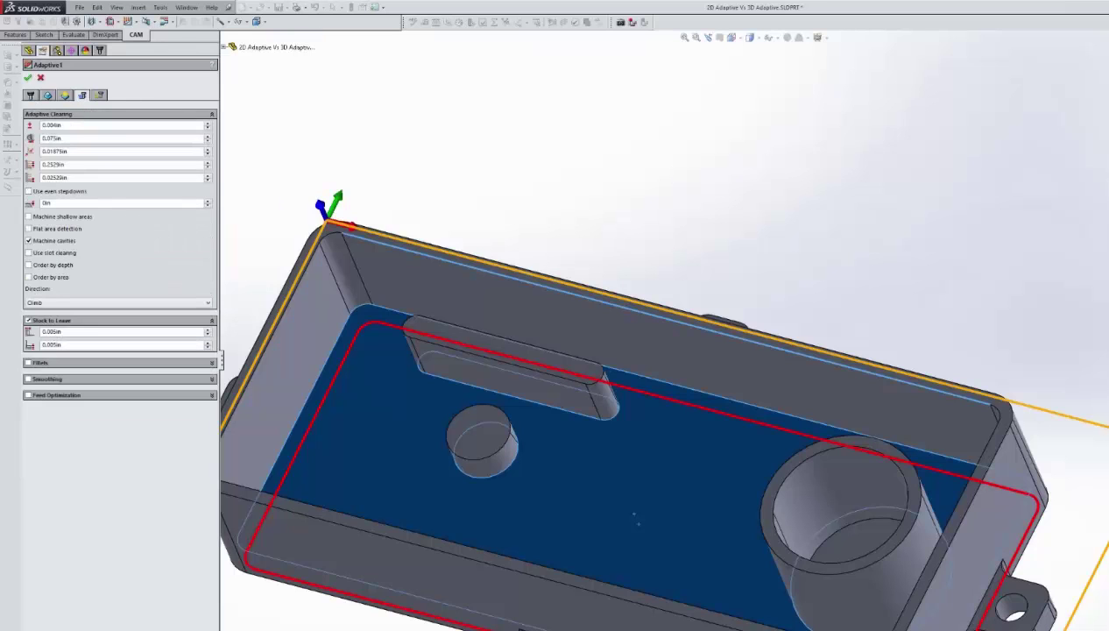
right_click(75, 137)
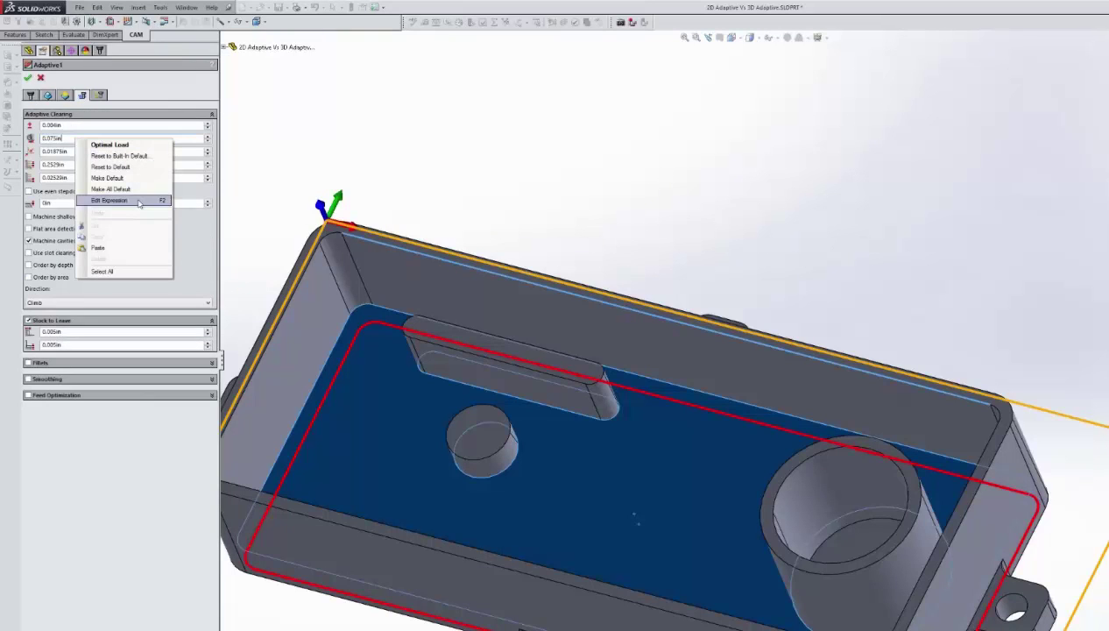
click(131, 233)
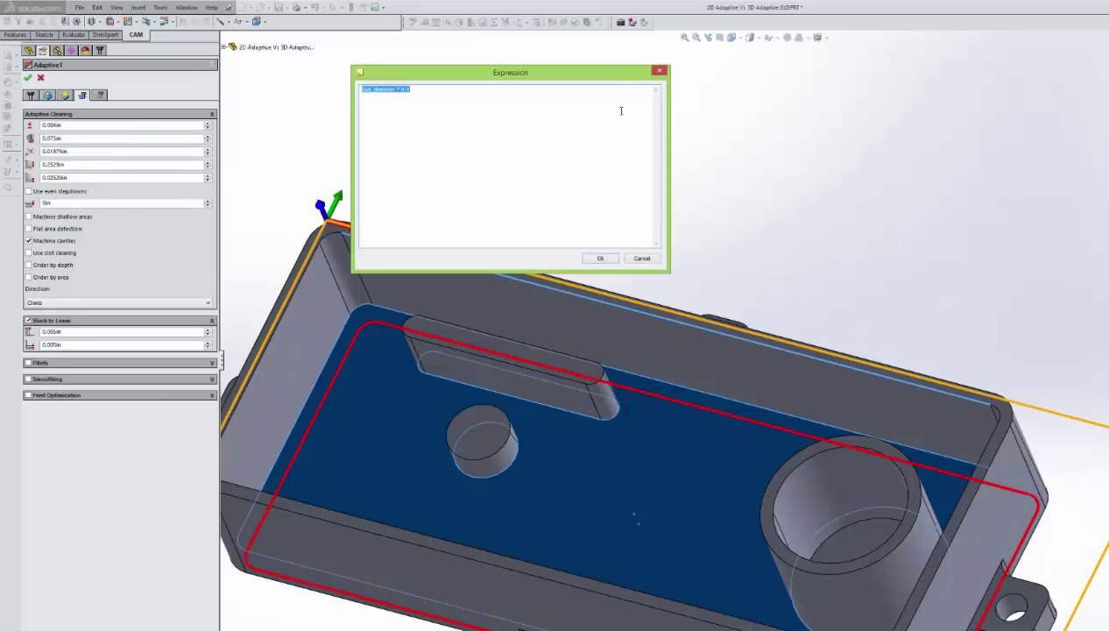
click(658, 72)
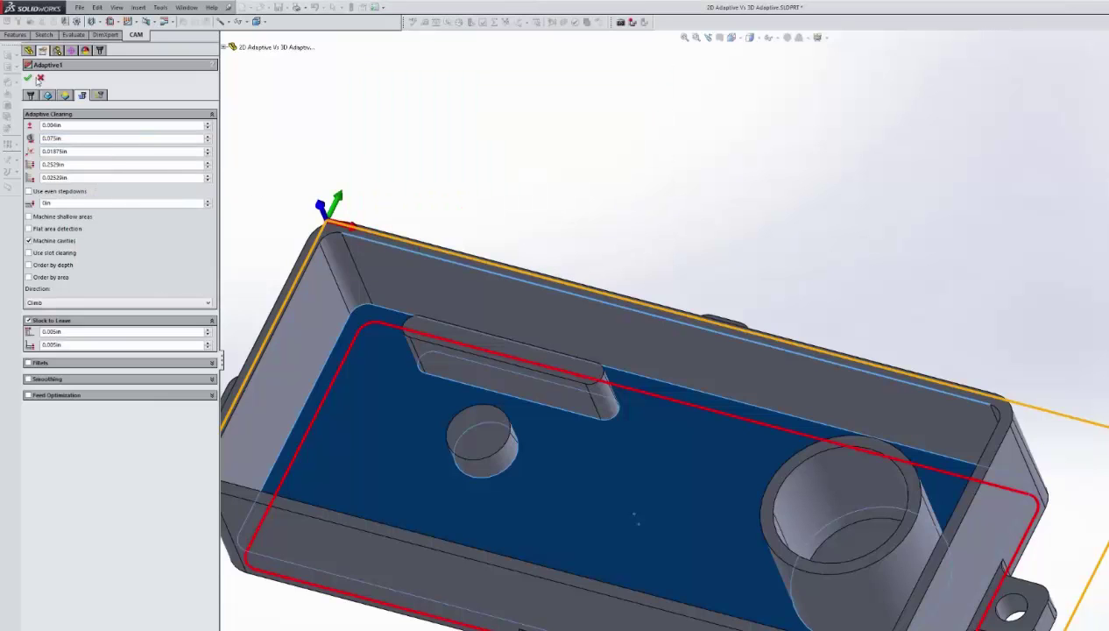
- Generate the Adaptive1 toolpath and view the 2D Adaptive4 toolpath
key(Return)
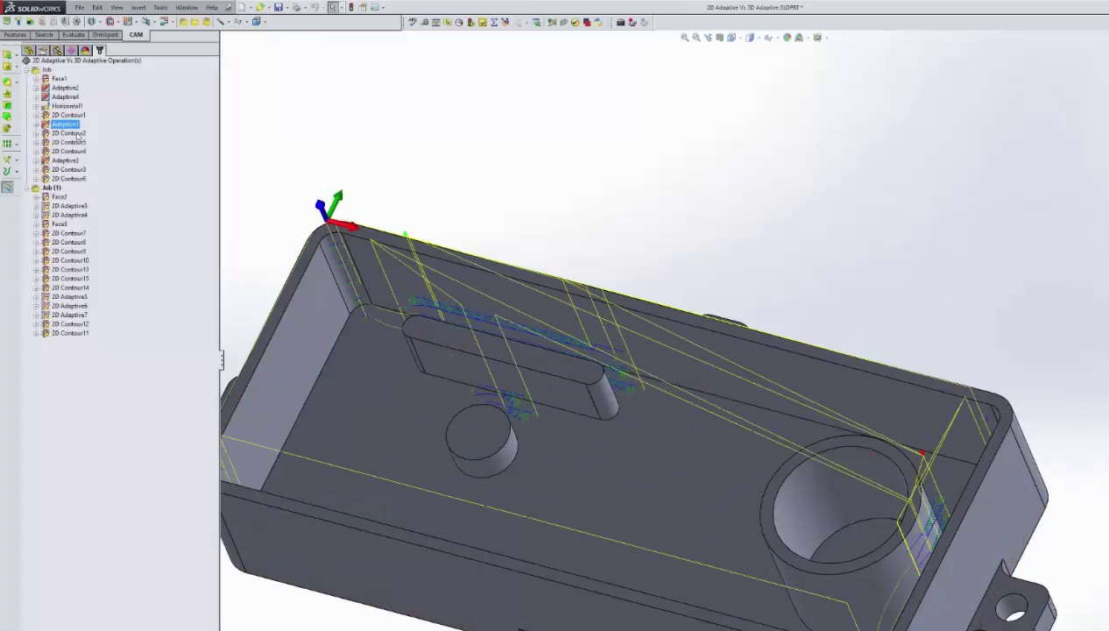
middle_drag(446, 266, 606, 396)
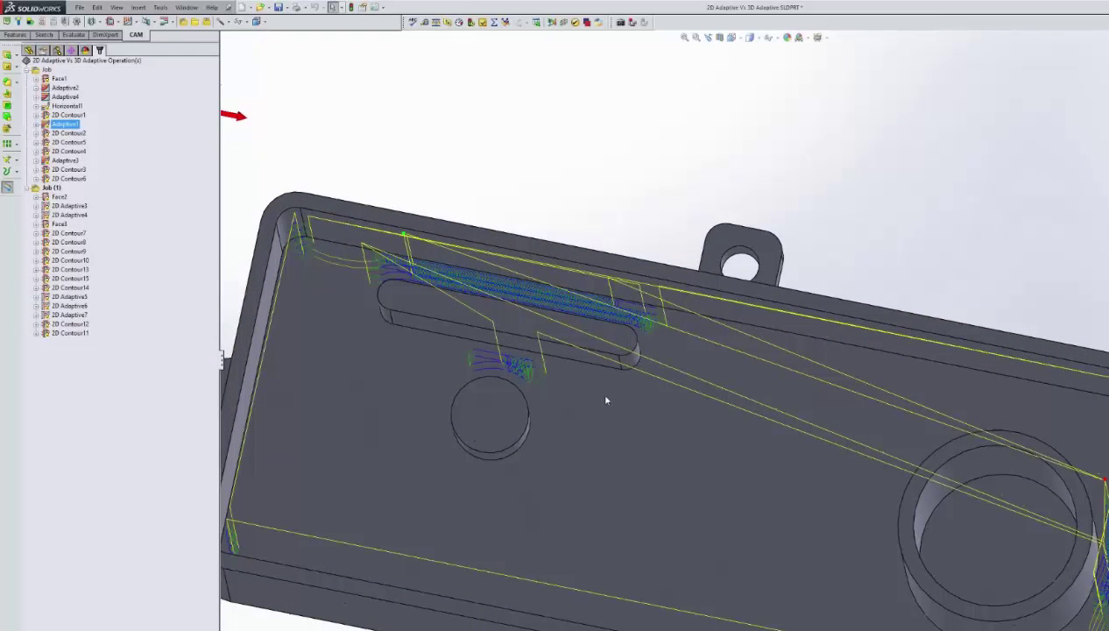
click(66, 214)
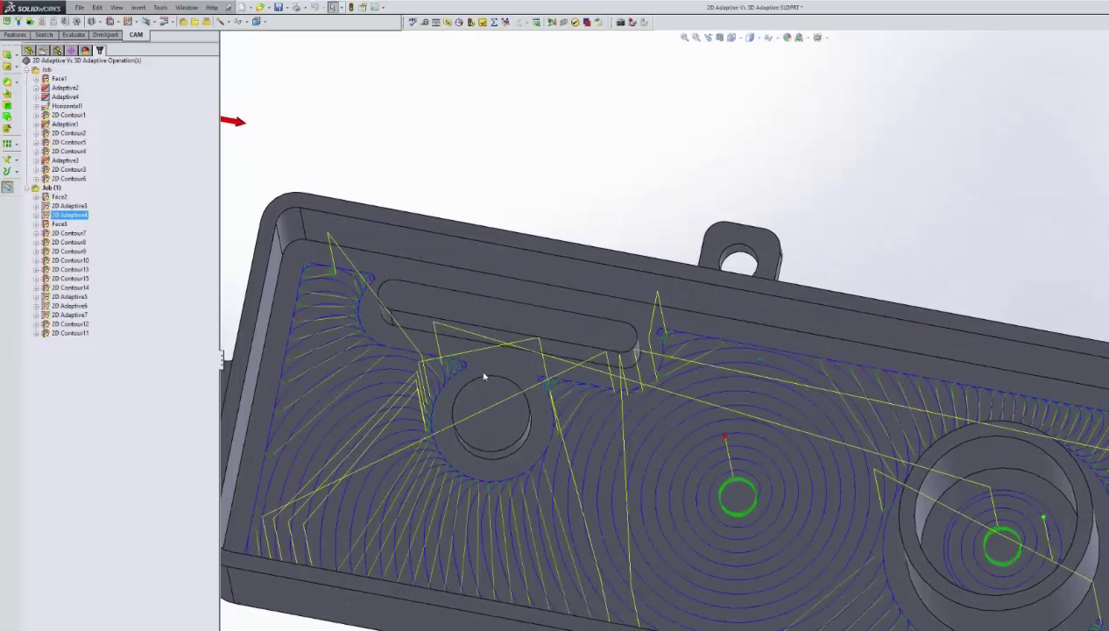
middle_drag(484, 376, 500, 365)
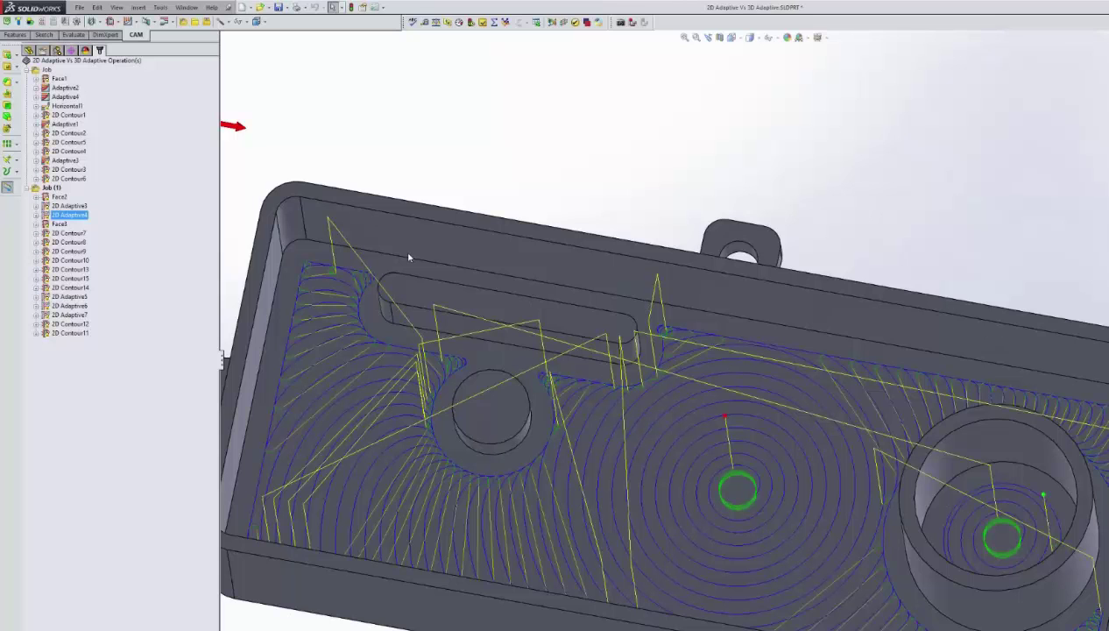
middle_drag(493, 407, 463, 384)
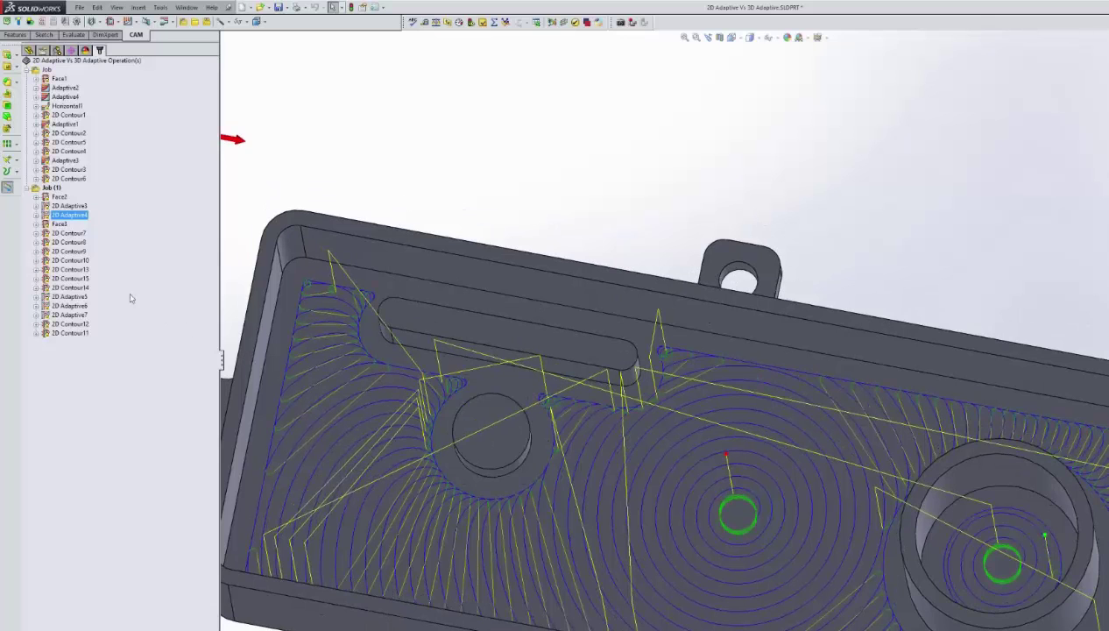
- Inspect the 2D Contour8 boss toolpath and 2D Contour9 slot toolpath from several angles
click(69, 242)
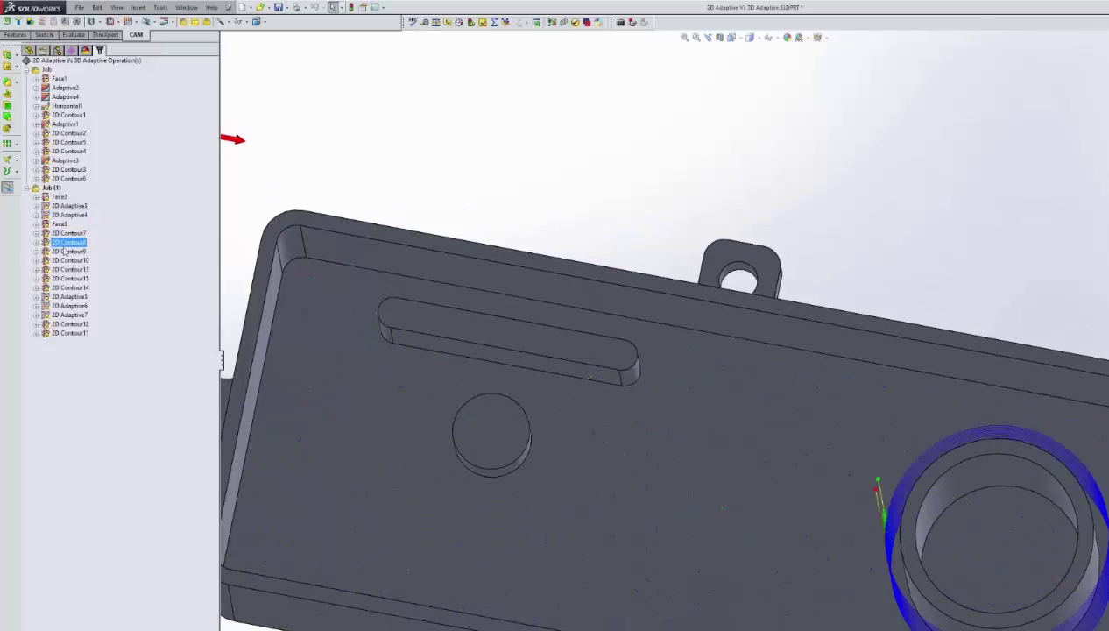
middle_drag(553, 375, 797, 358)
middle_drag(893, 399, 885, 431)
click(68, 251)
middle_drag(462, 304, 364, 270)
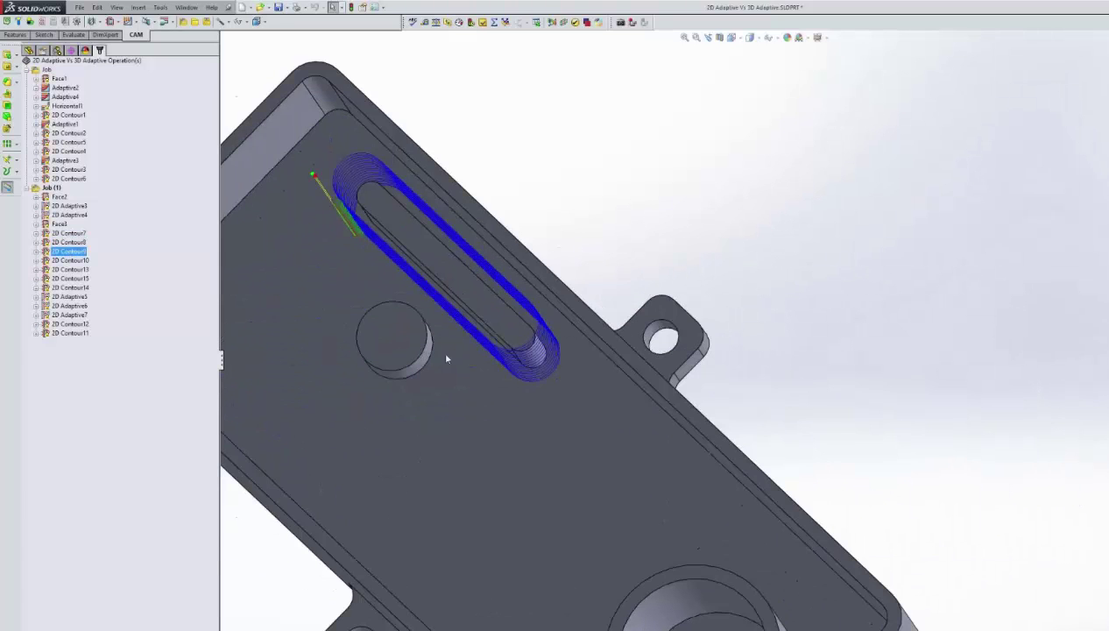
middle_drag(517, 417, 370, 181)
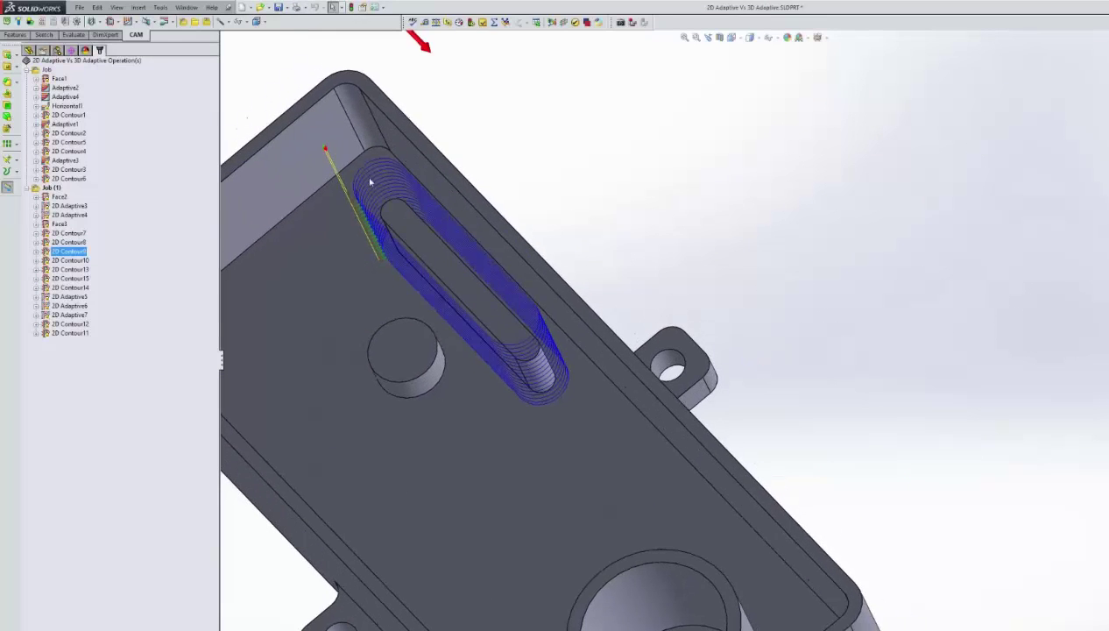
middle_drag(533, 361, 554, 427)
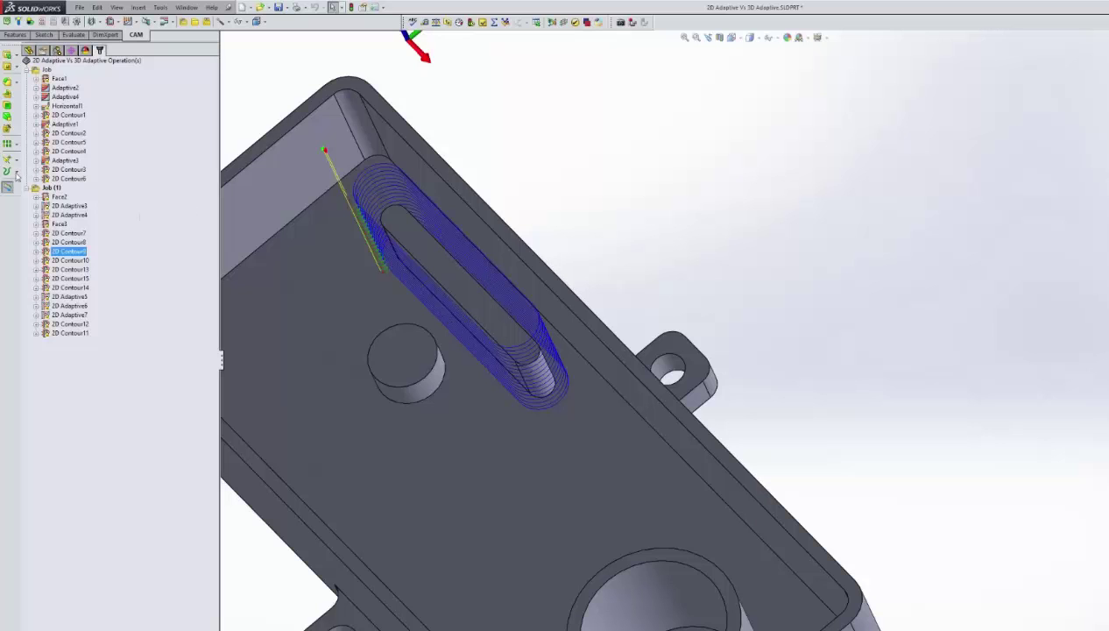
- Compare the Horizontal1, 2D Contour1, Adaptive1, Adaptive3 and Adaptive4 toolpaths, ending on Adaptive3
click(63, 106)
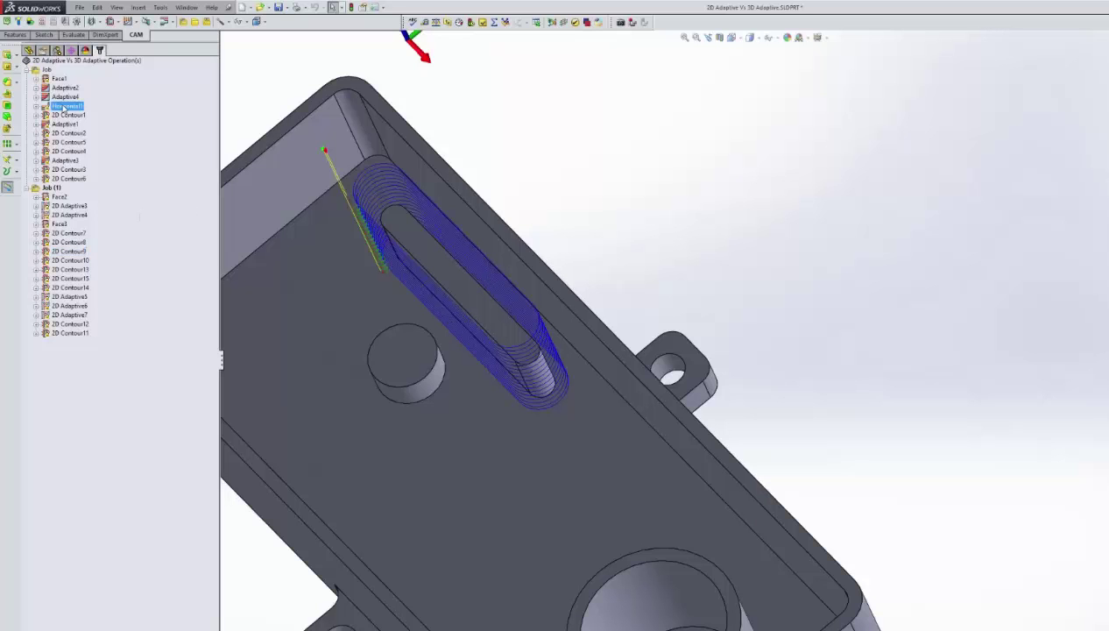
click(58, 116)
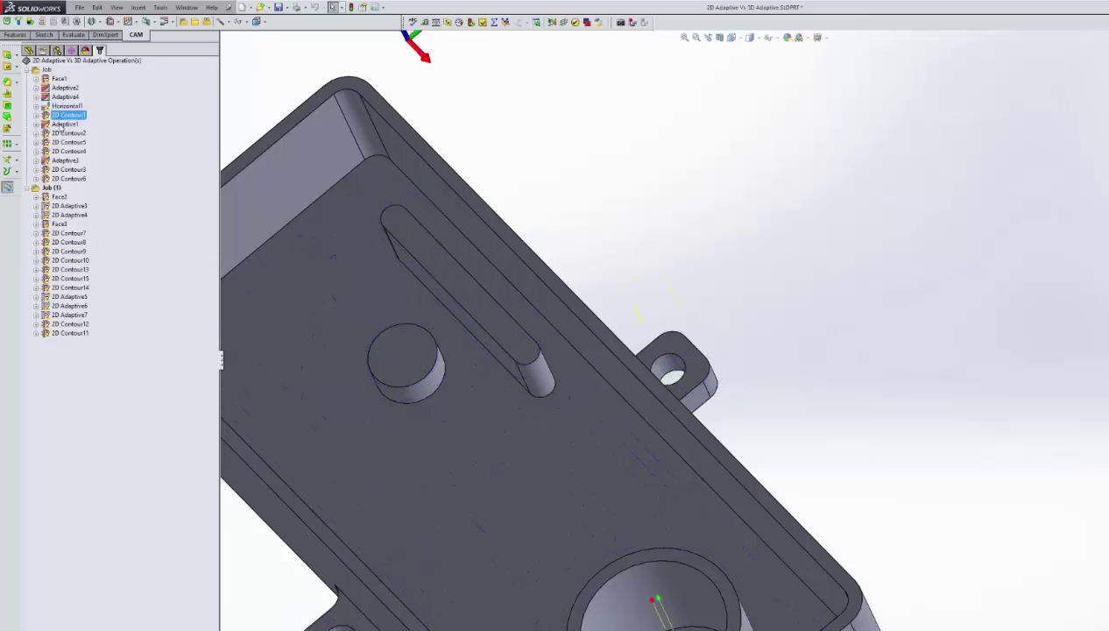
click(63, 124)
middle_drag(316, 216, 525, 307)
click(67, 162)
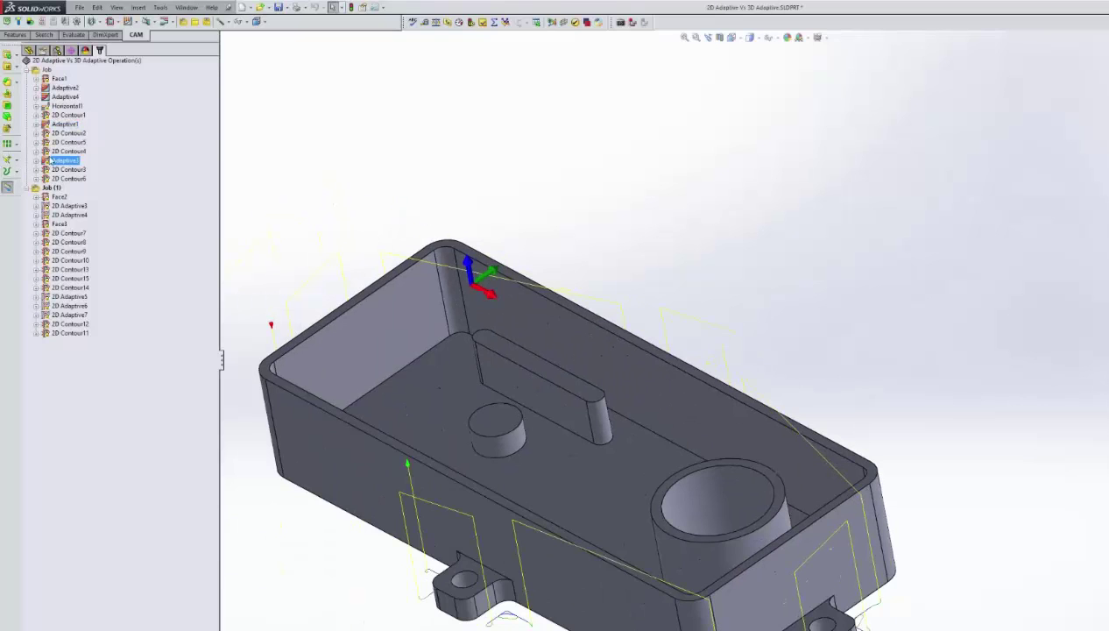
middle_drag(761, 358, 599, 486)
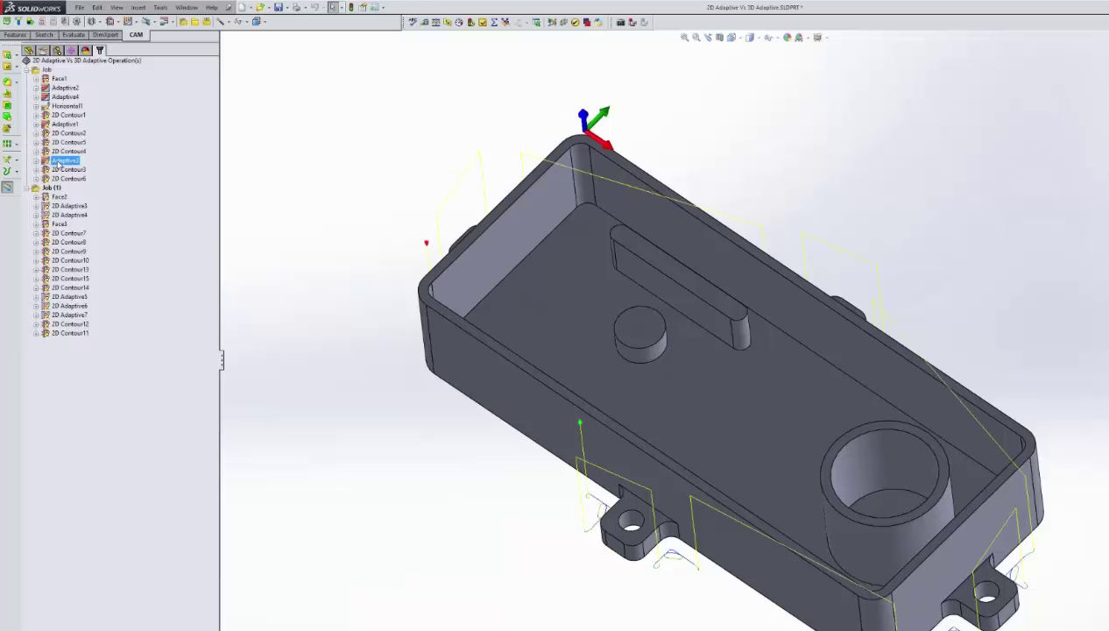
click(64, 98)
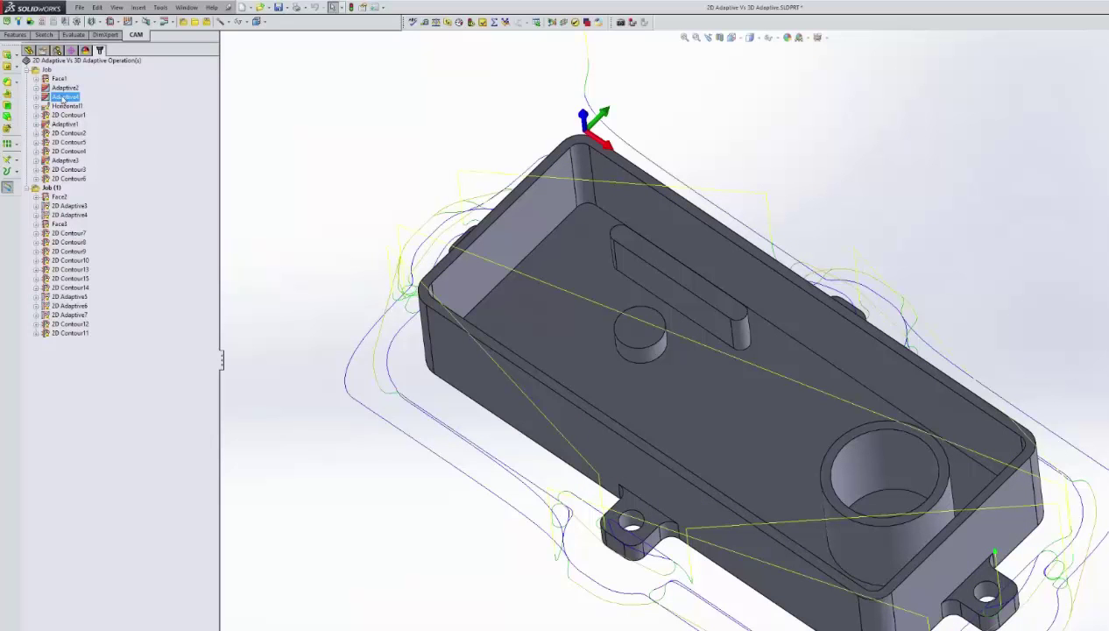
right_click(64, 100)
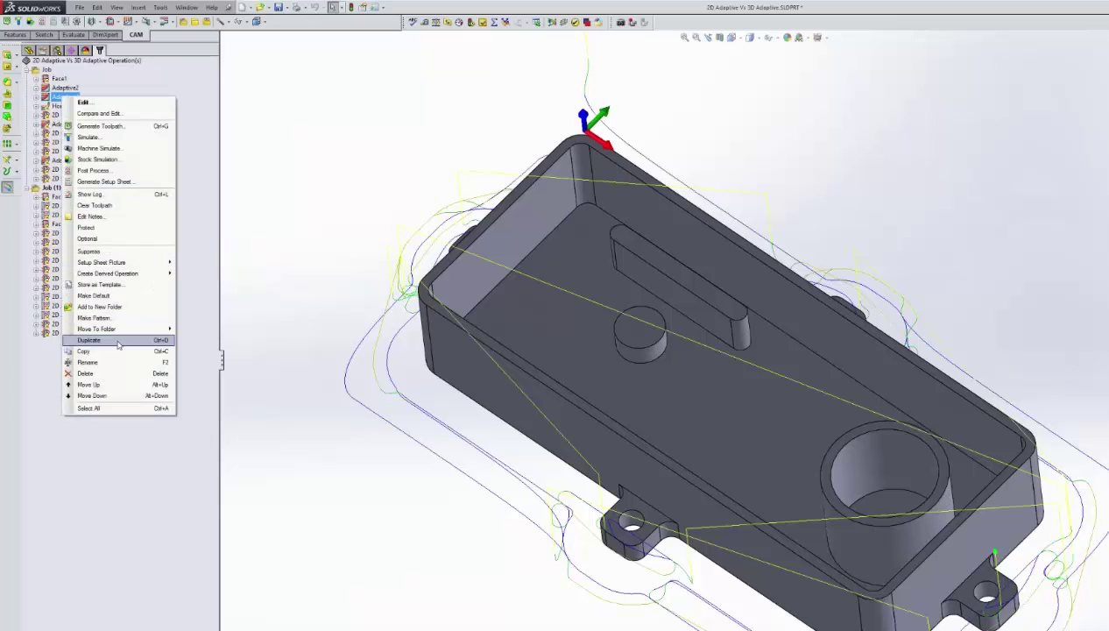
click(81, 469)
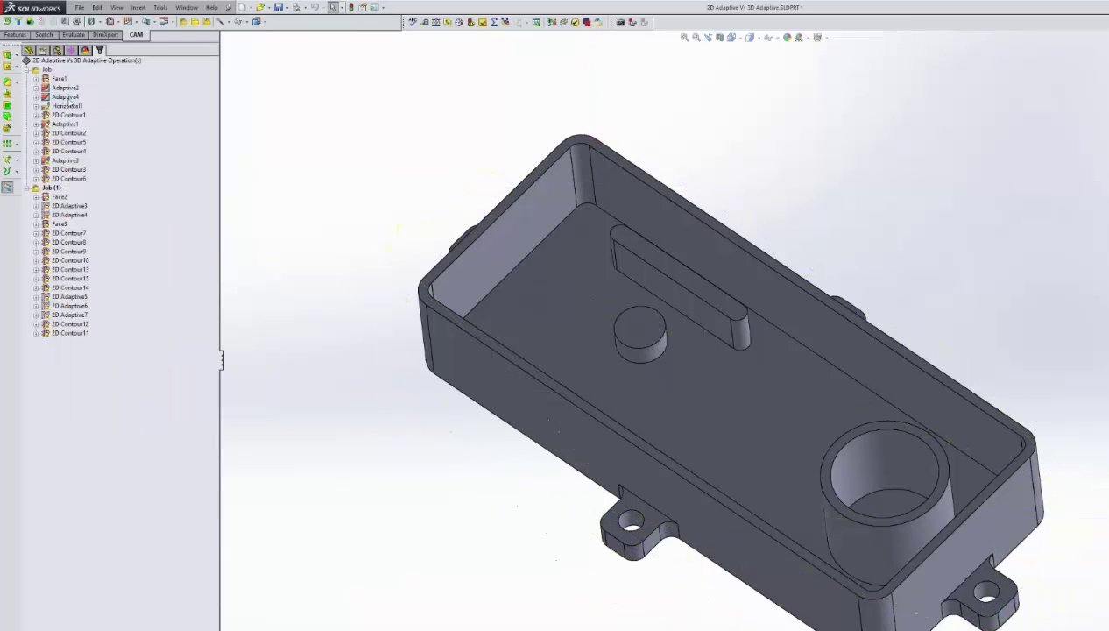
click(65, 161)
- Review Adaptive3's tool and rest-machining geometry settings without changes
right_click(70, 163)
click(83, 165)
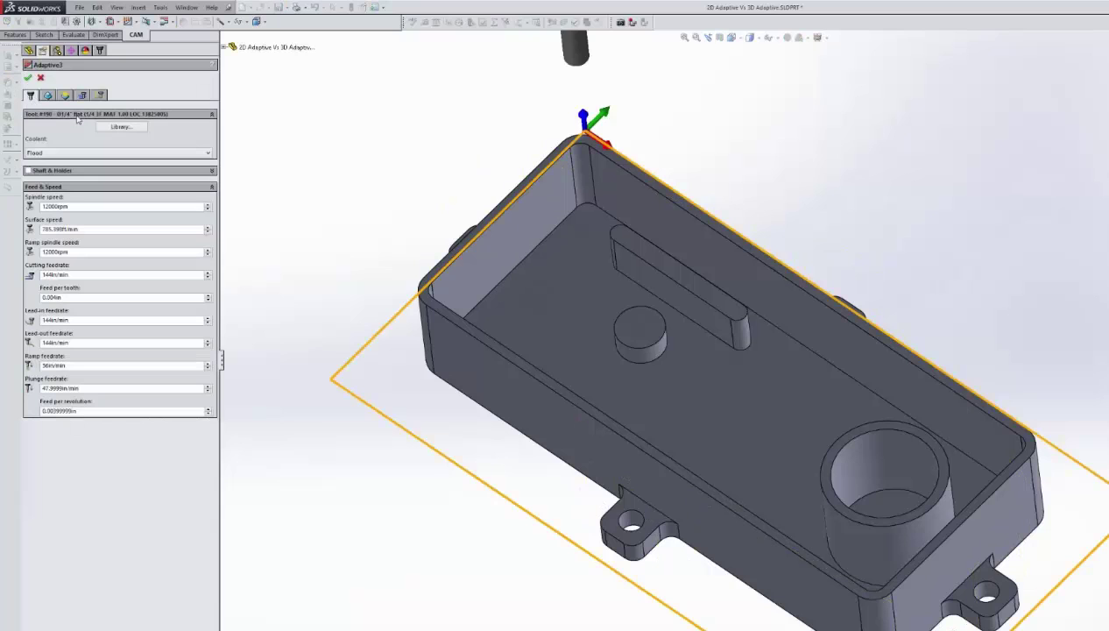
click(47, 95)
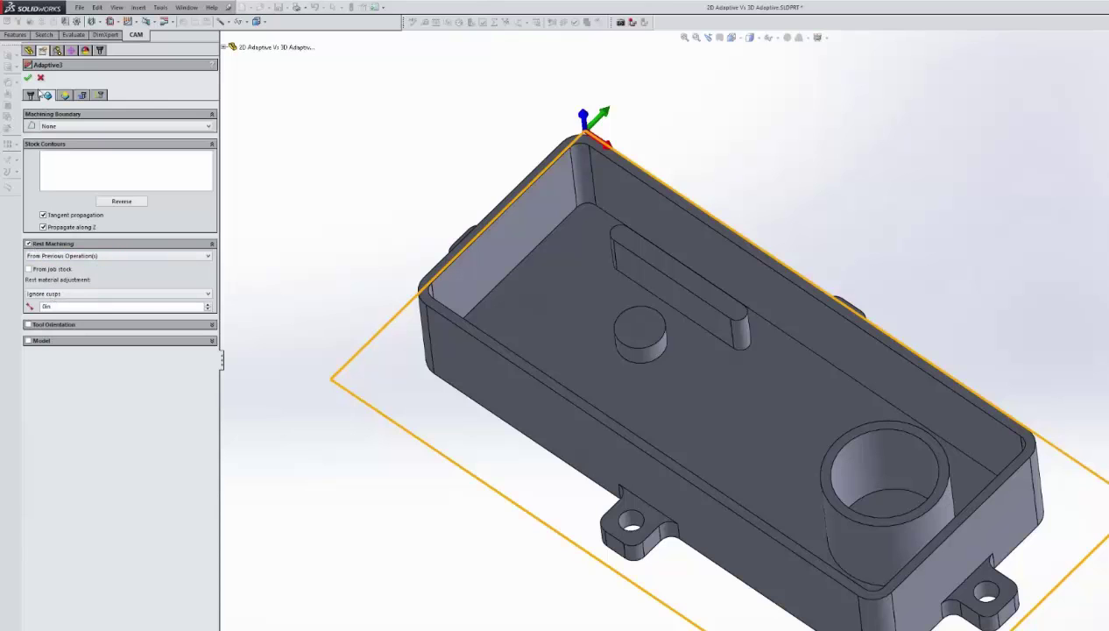
click(41, 79)
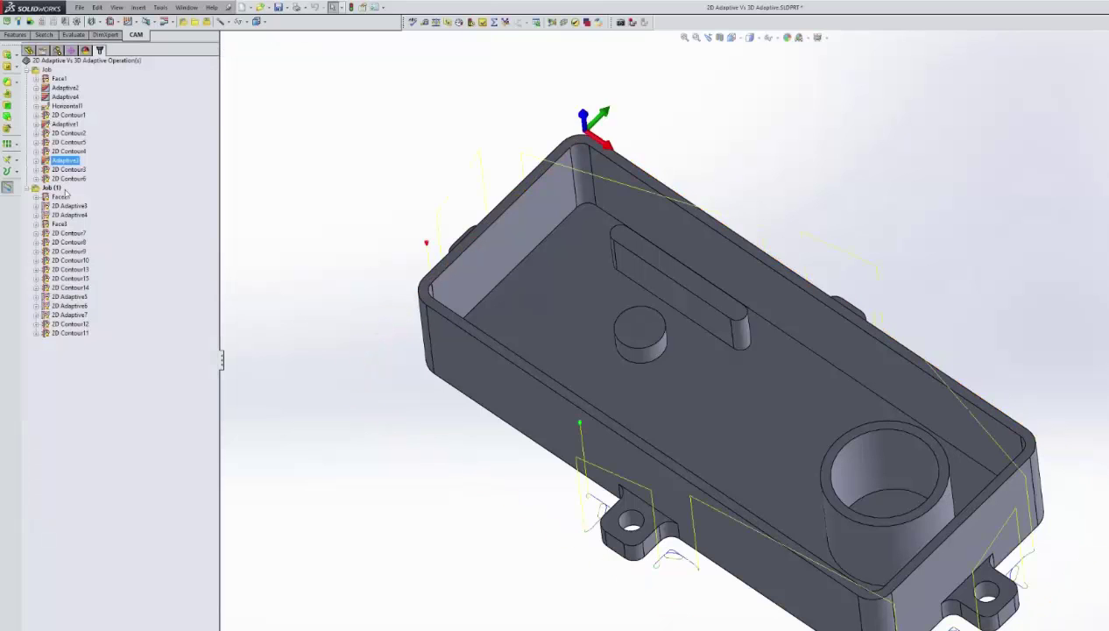
- Zoom in on the lower mounting tab, view it from above, then fit the part
scroll(688, 408, up, 2)
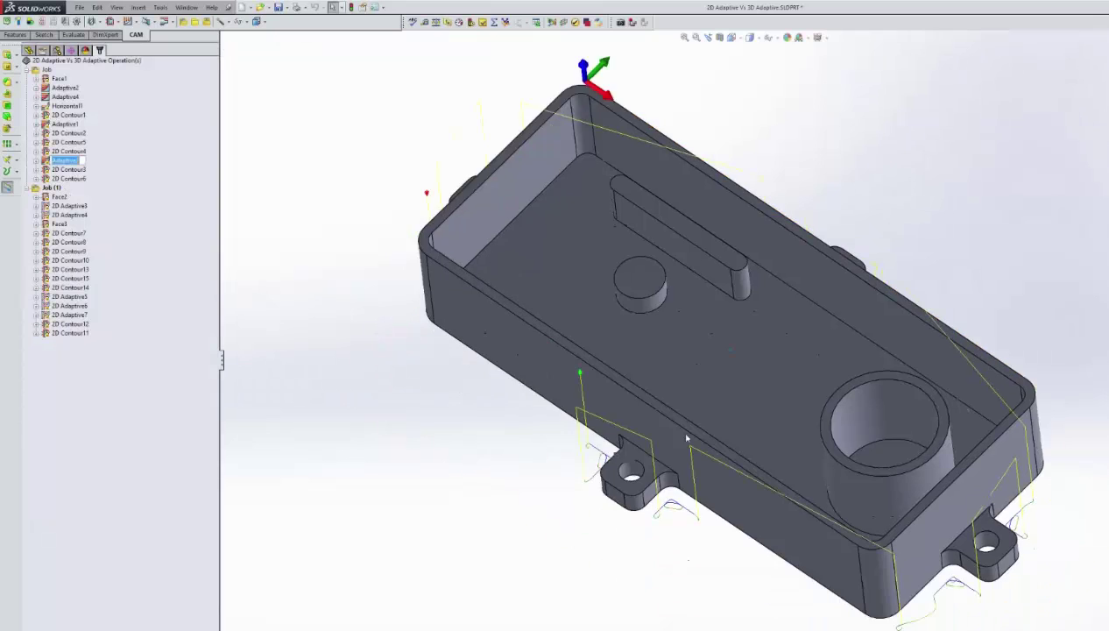
scroll(684, 386, up, 3)
click(727, 371)
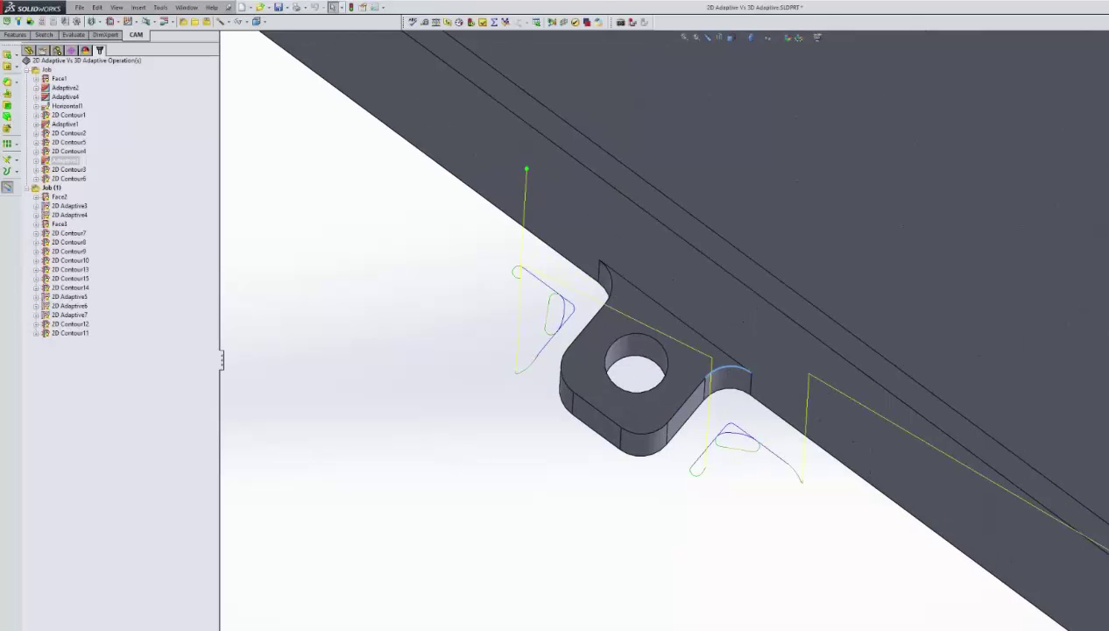
scroll(720, 441, down, 3)
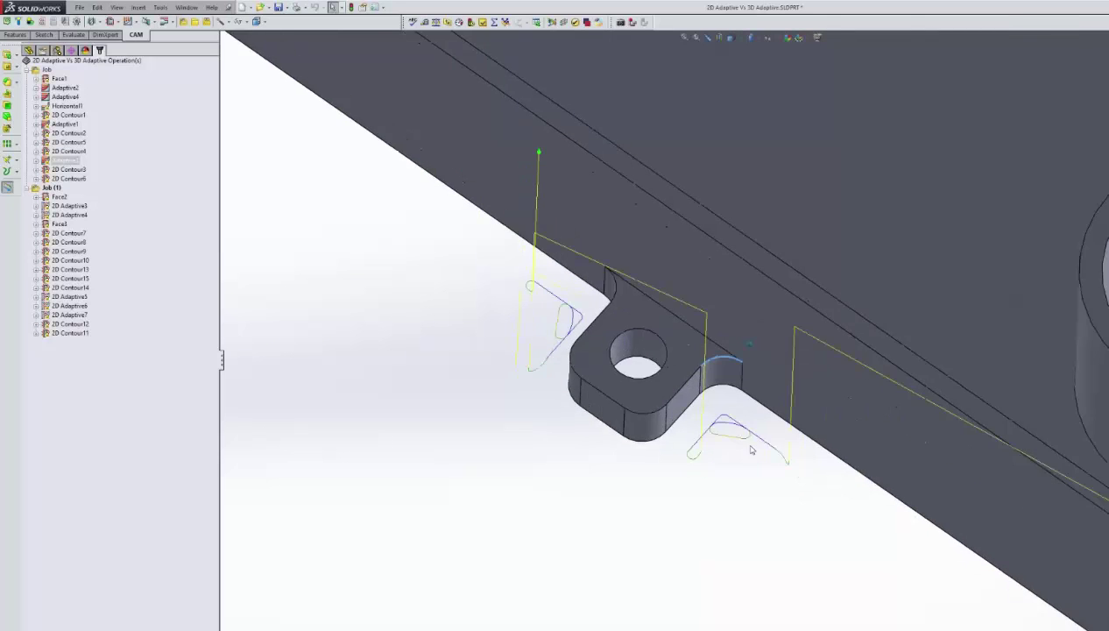
scroll(792, 453, down, 5)
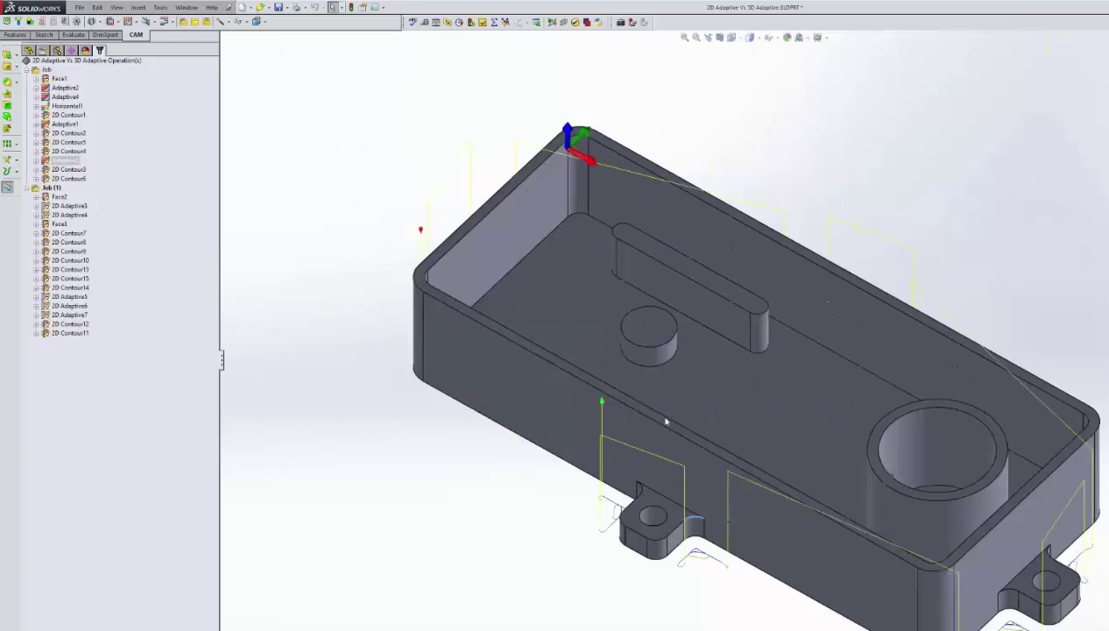
middle_drag(549, 386, 438, 381)
scroll(356, 378, up, 3)
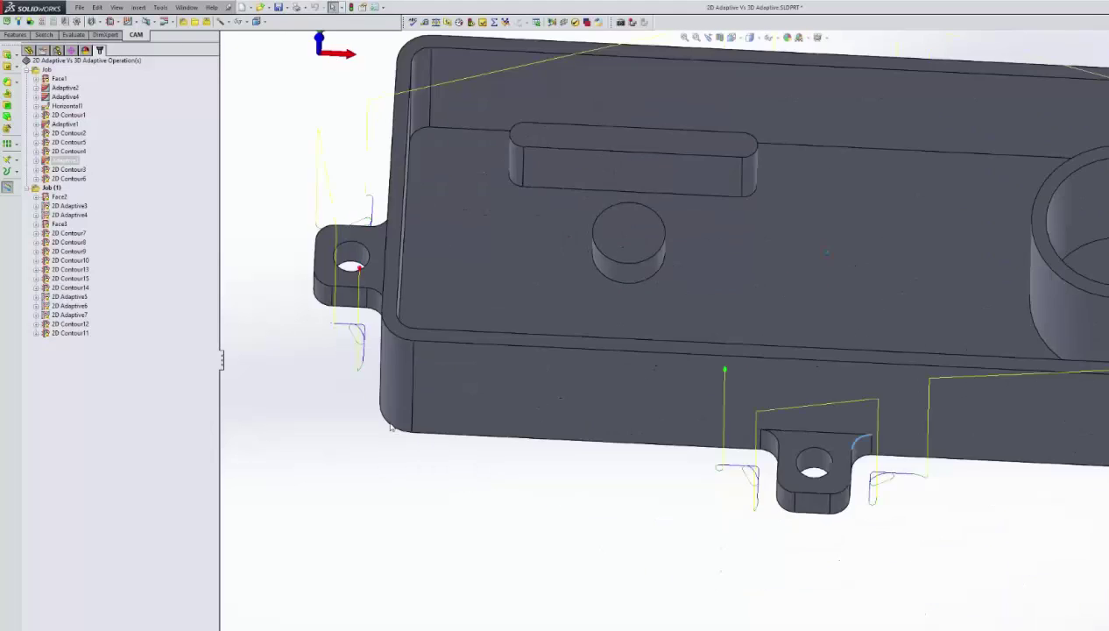
middle_drag(356, 378, 367, 387)
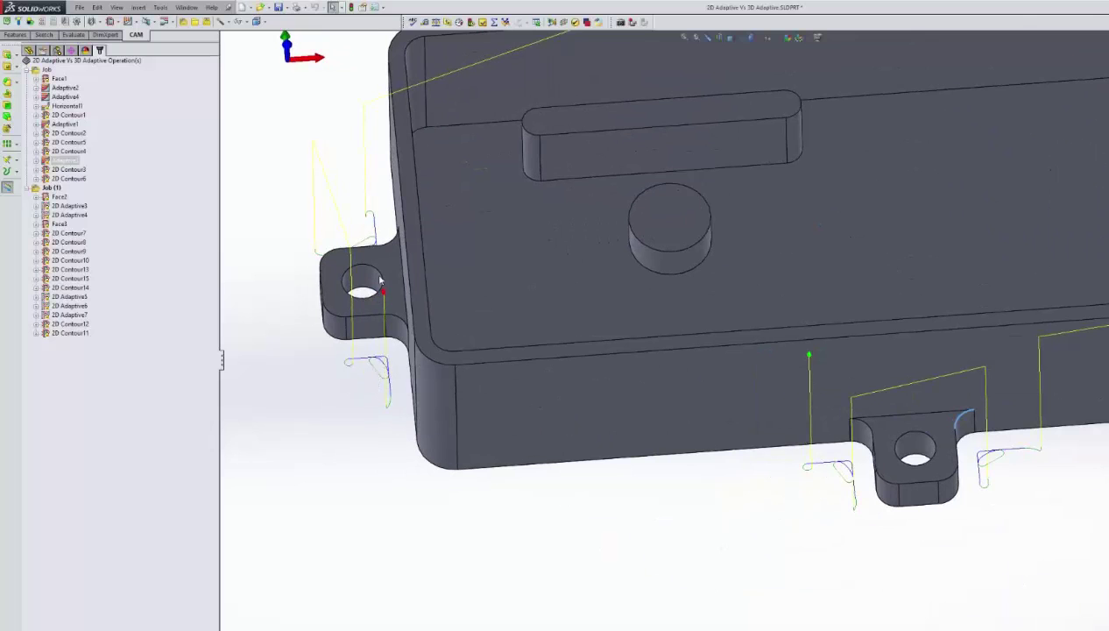
key(f)
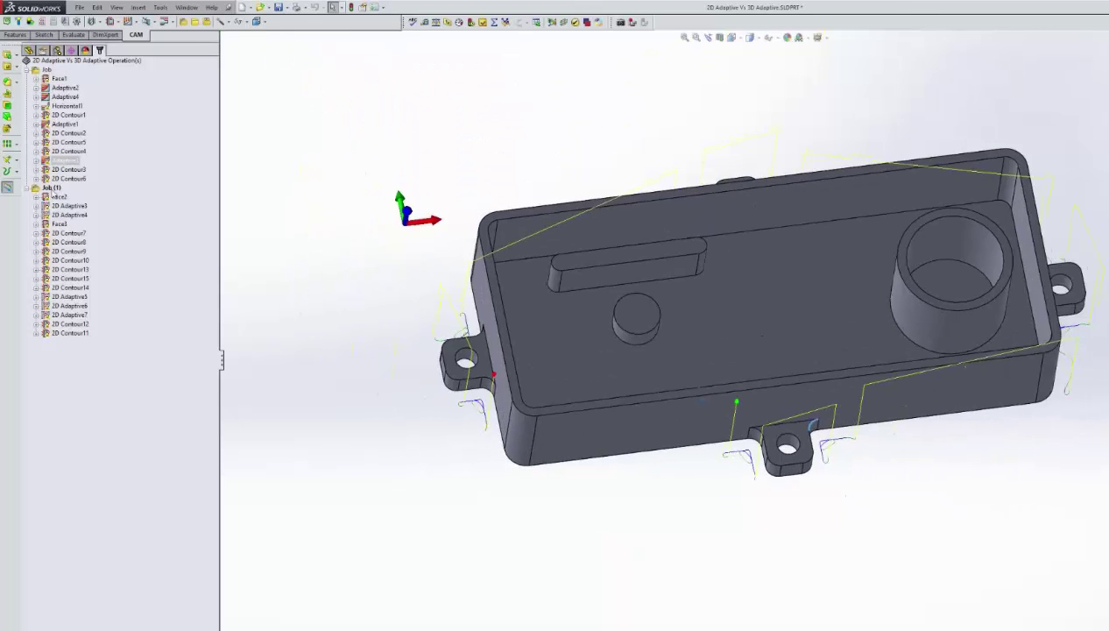
- Compare the 2D Contour3 and Adaptive3 toolpaths, then show 2D Adaptive5, 6 and 7
click(69, 169)
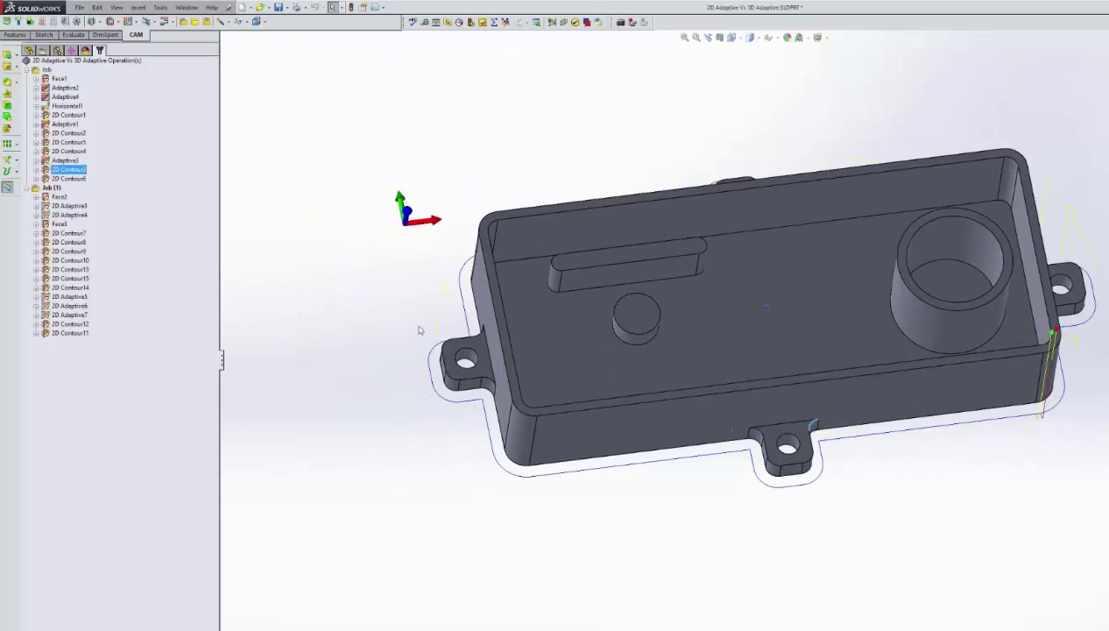
click(67, 161)
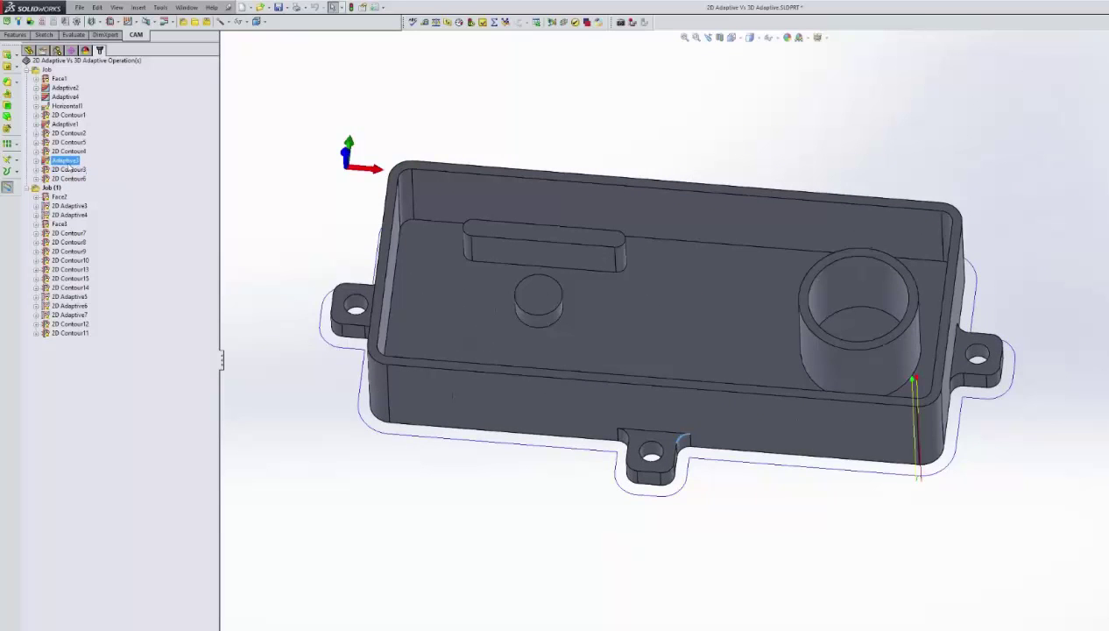
click(68, 169)
scroll(613, 394, down, 8)
click(535, 355)
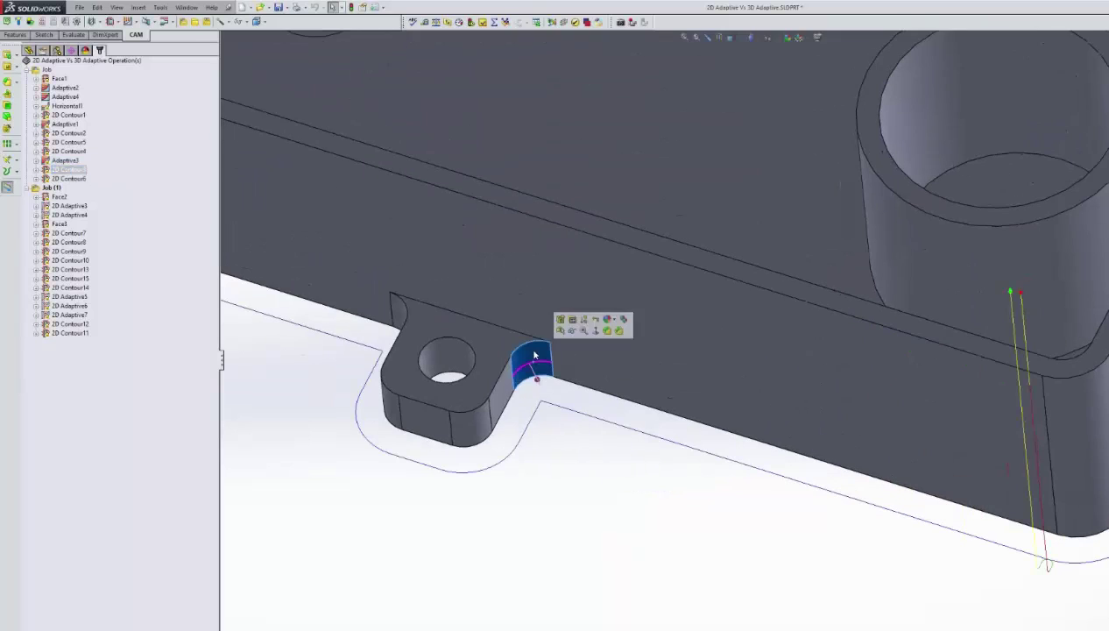
scroll(612, 491, up, 10)
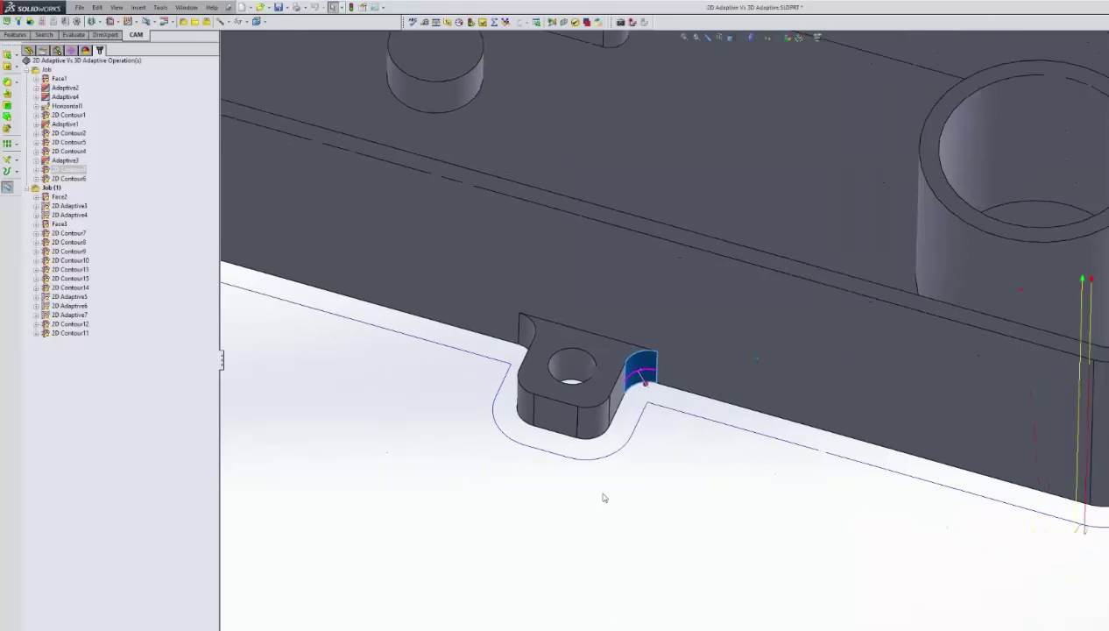
click(63, 297)
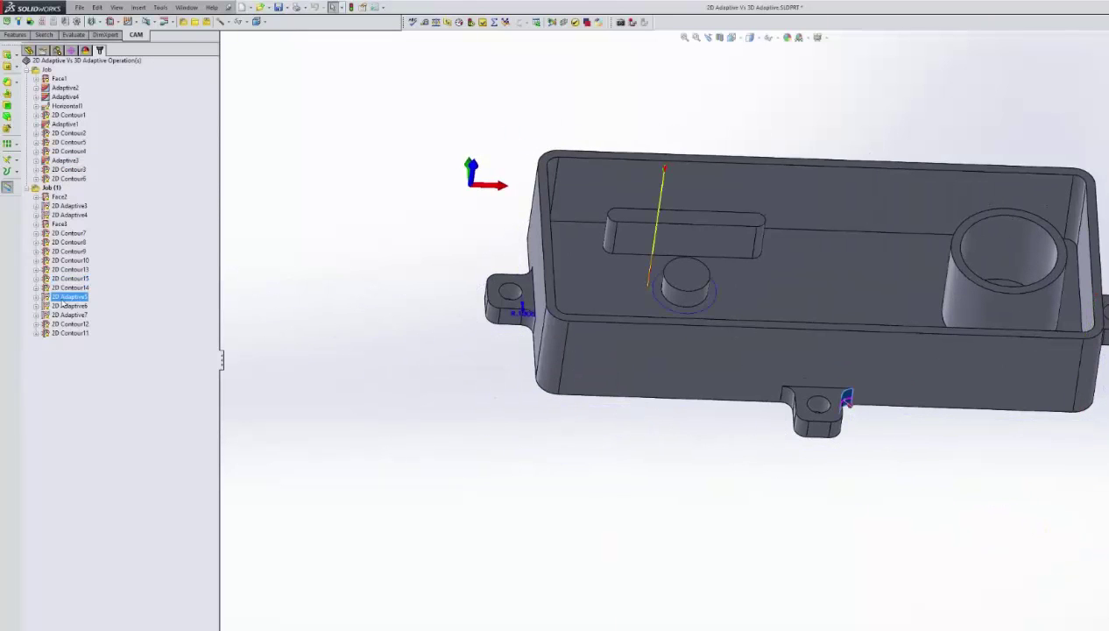
click(62, 305)
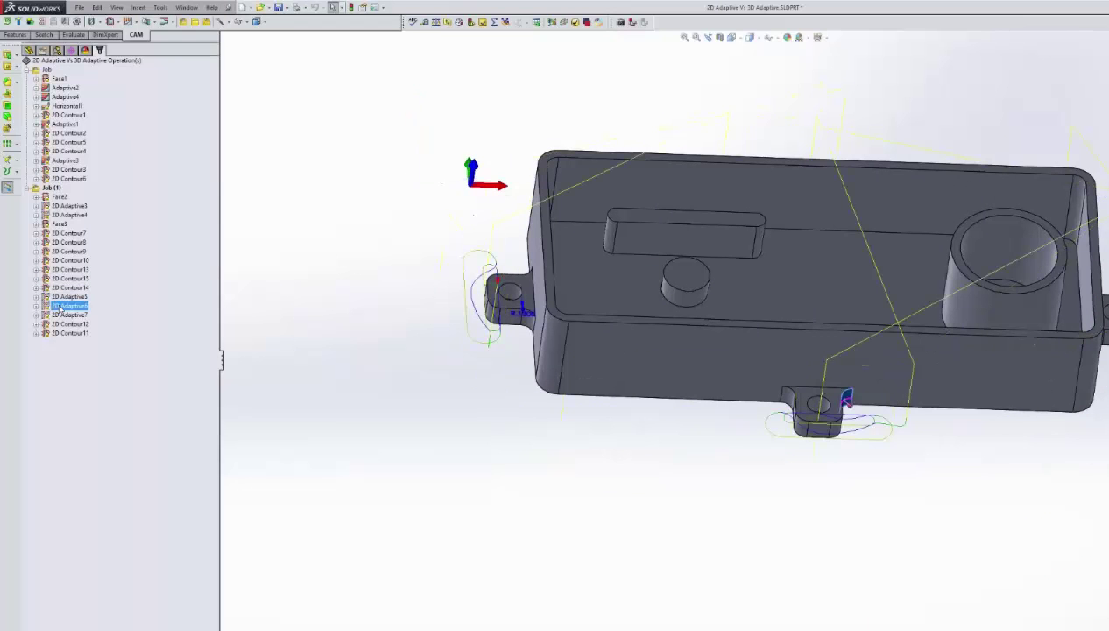
click(61, 314)
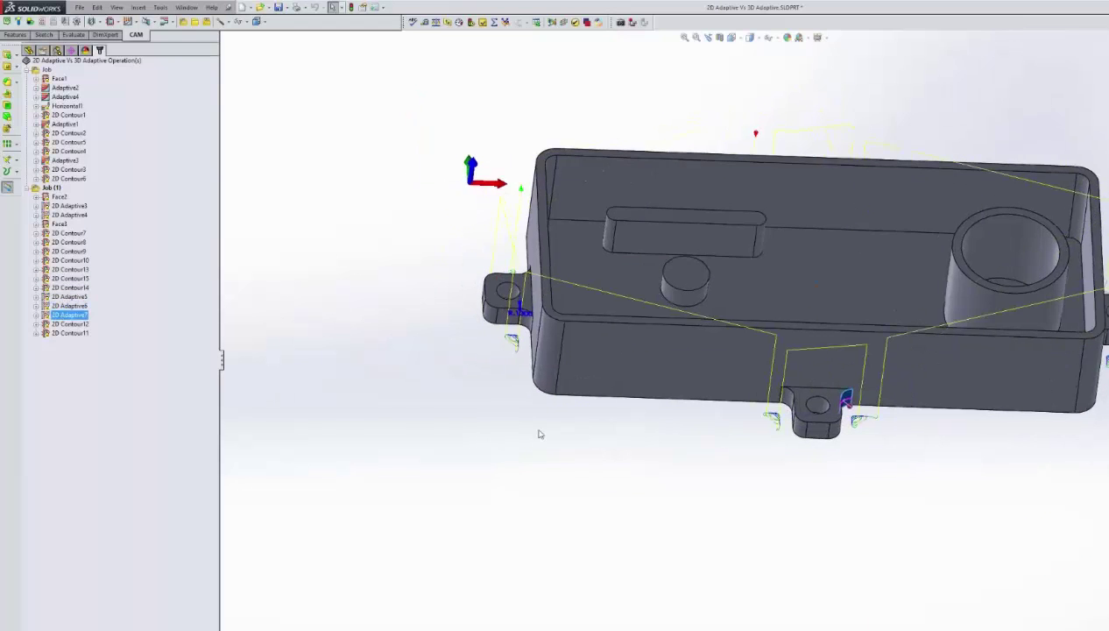
scroll(553, 421, down, 3)
scroll(554, 421, down, 3)
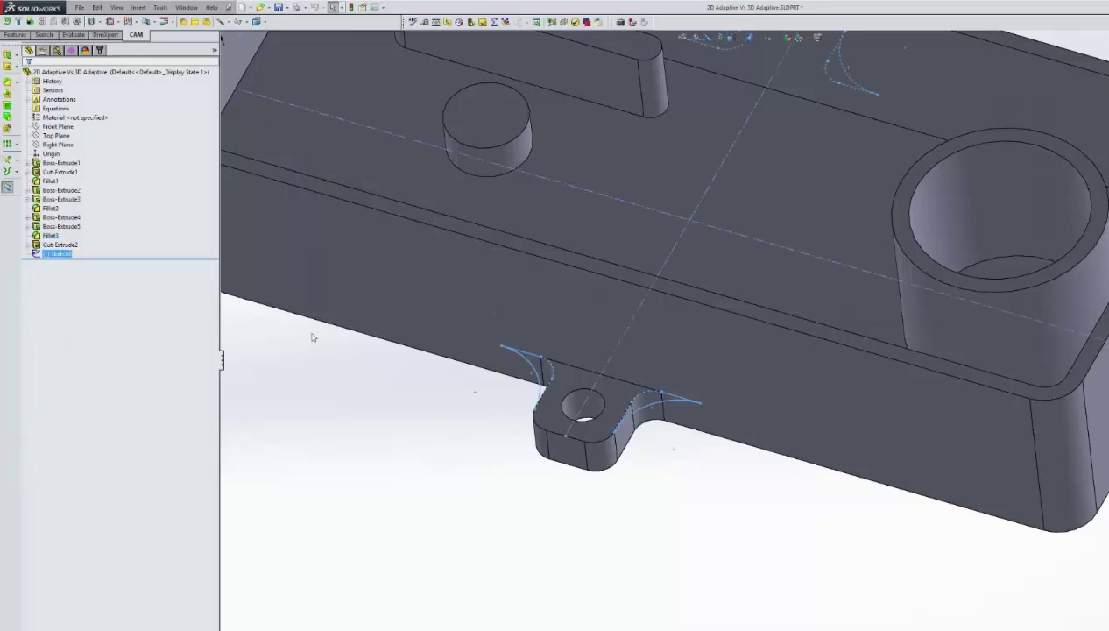
- Orbit the enclosure to a top-down view and switch to the CAMManager operations tree
scroll(567, 373, up, 5)
mouse_move(568, 374)
middle_down()
mouse_move(742, 296)
mouse_move(710, 280)
mouse_move(408, 257)
mouse_move(375, 273)
mouse_move(346, 263)
middle_up()
scroll(742, 296, down, 3)
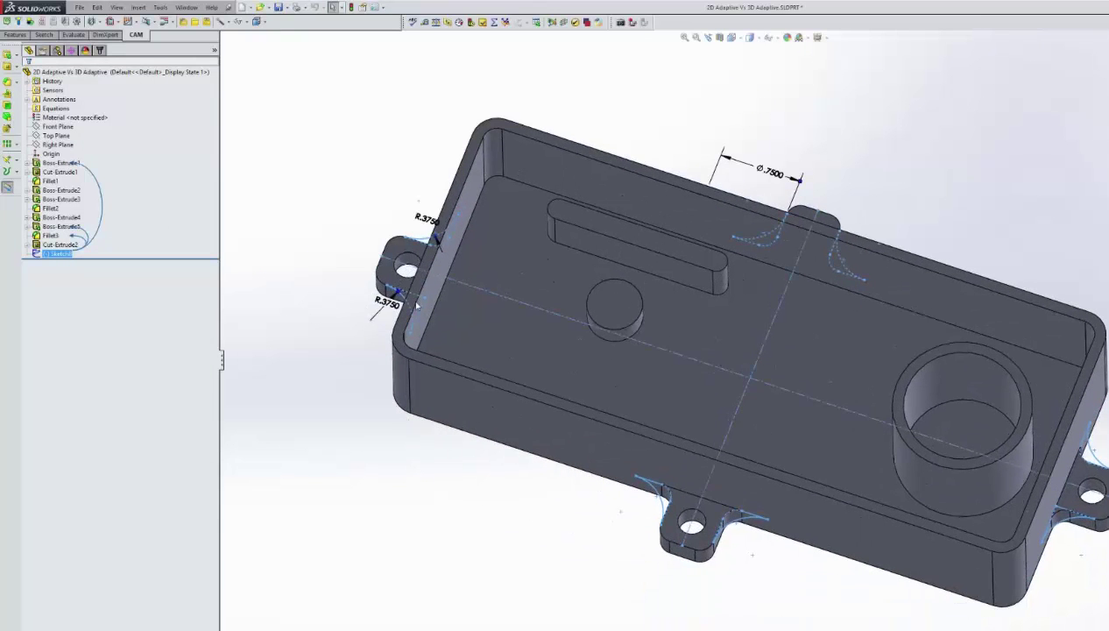
middle_drag(430, 300, 392, 330)
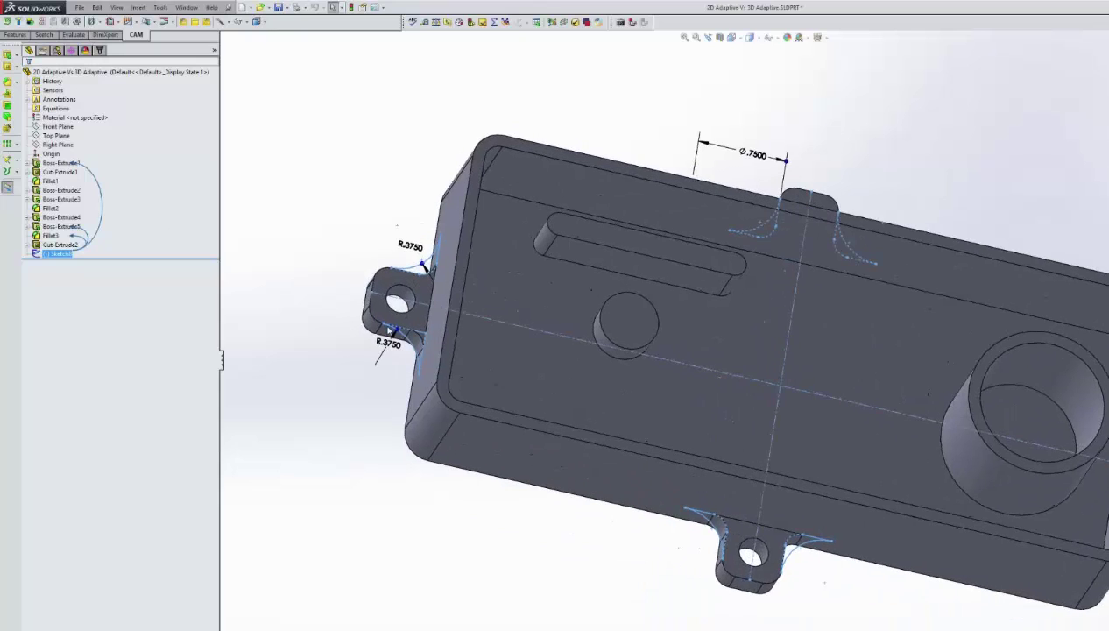
click(99, 50)
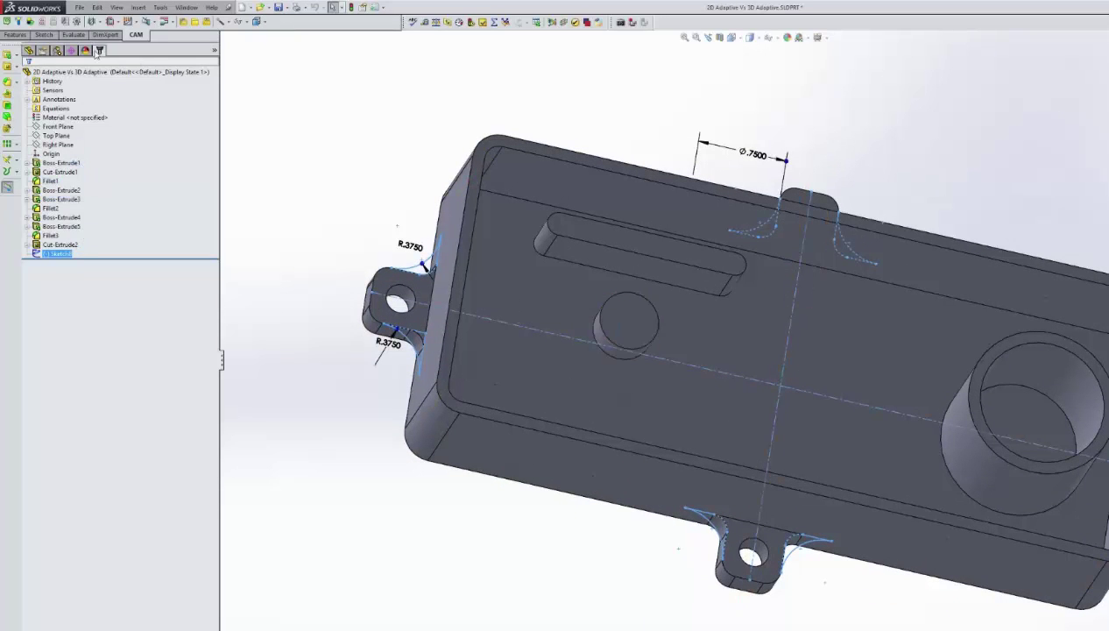
right_click(63, 319)
- Regenerate 2D Adaptive7 using Sketch8 as stock contours, previewing before accepting
click(83, 322)
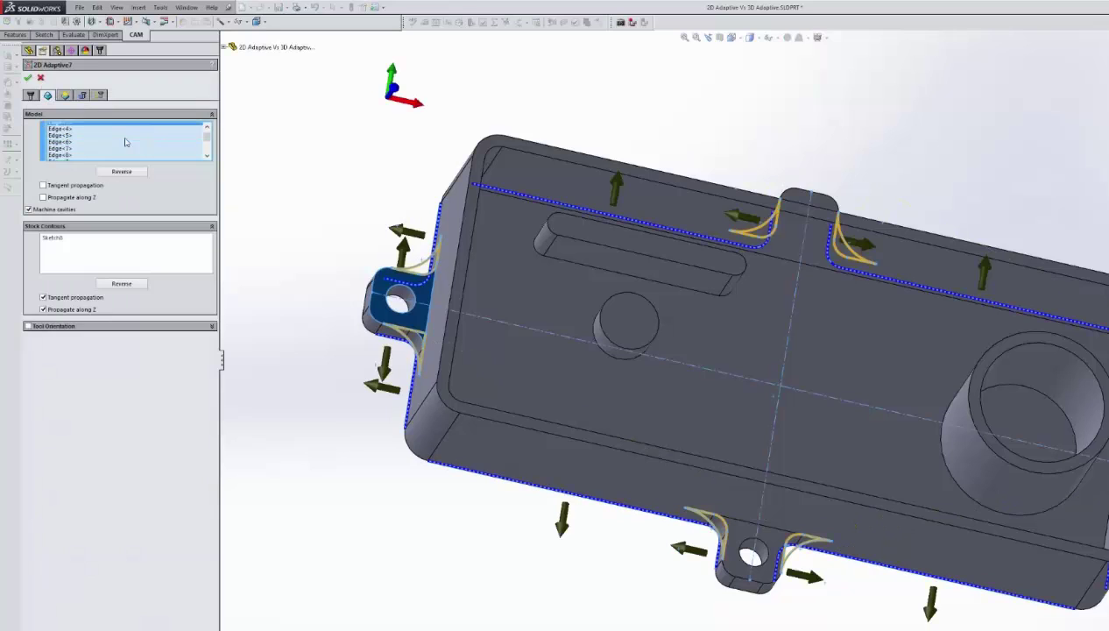
scroll(125, 142, up, 3)
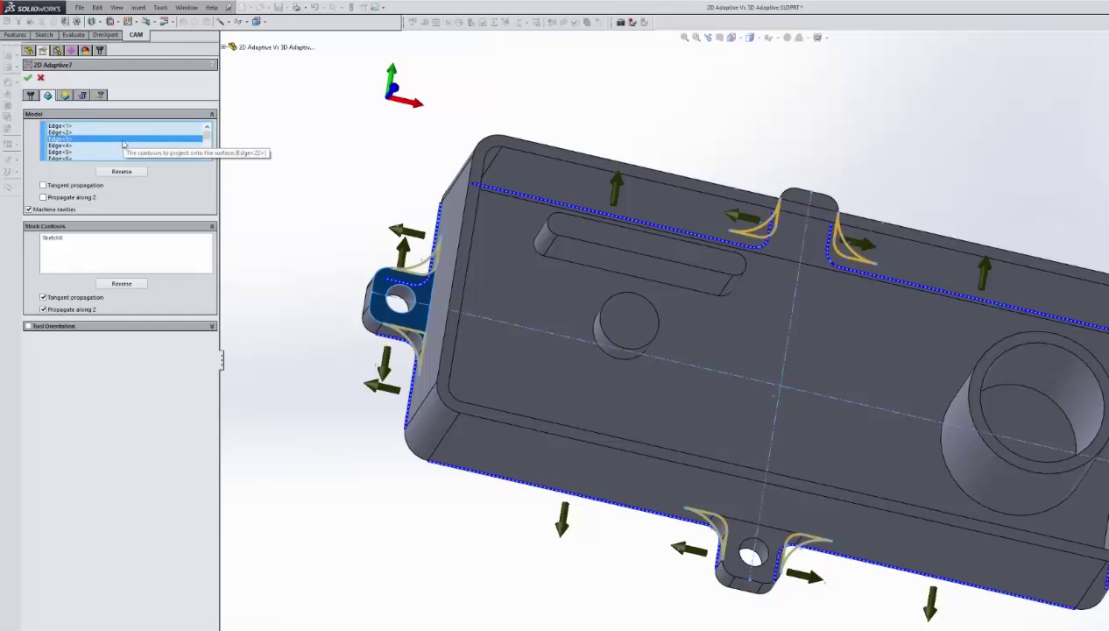
click(74, 246)
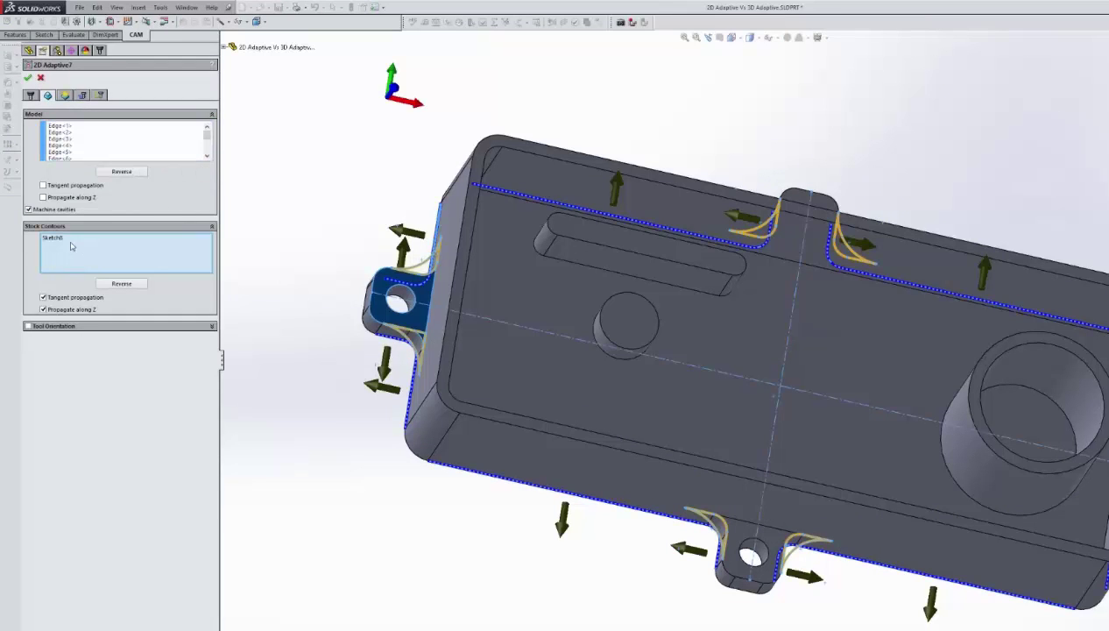
middle_drag(289, 279, 466, 265)
click(65, 95)
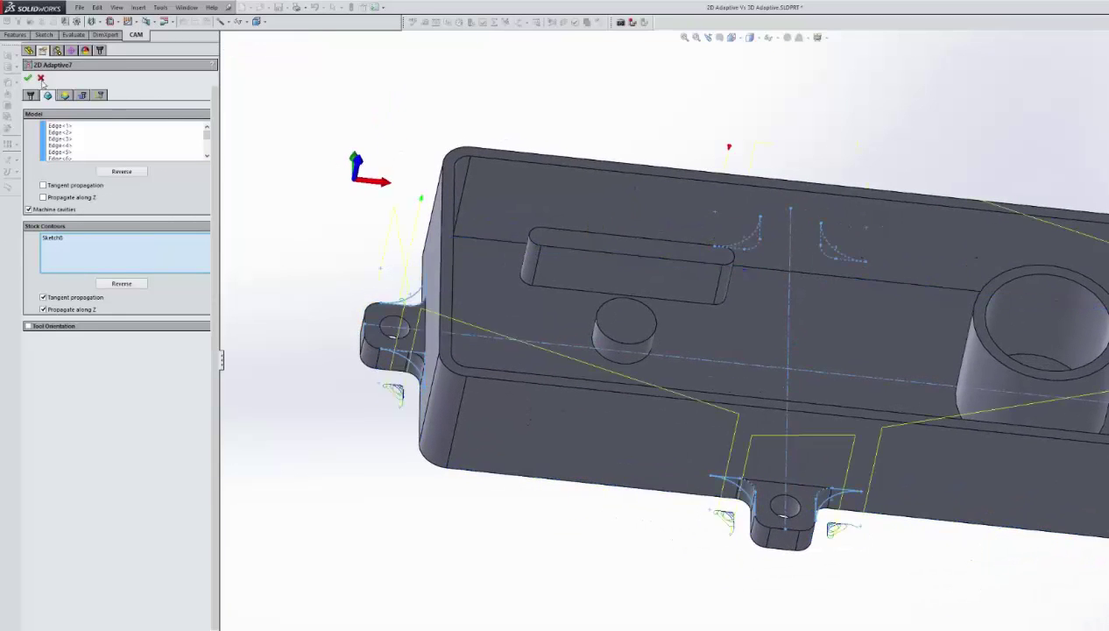
click(40, 78)
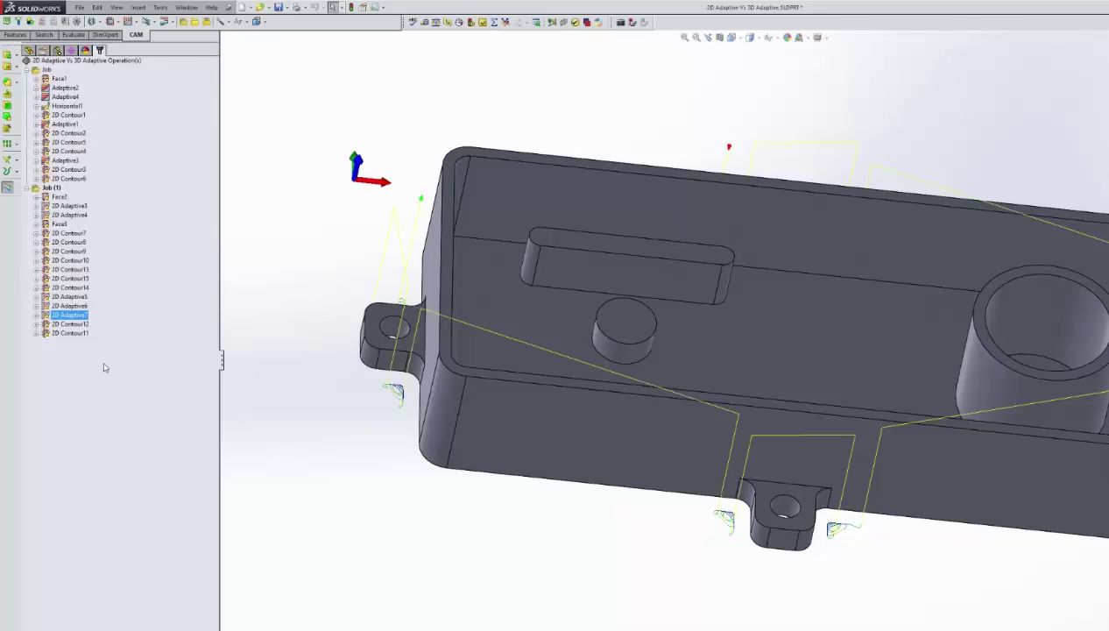
- Display the 2D Contour12 and 2D Contour11 toolpaths
click(70, 324)
click(70, 333)
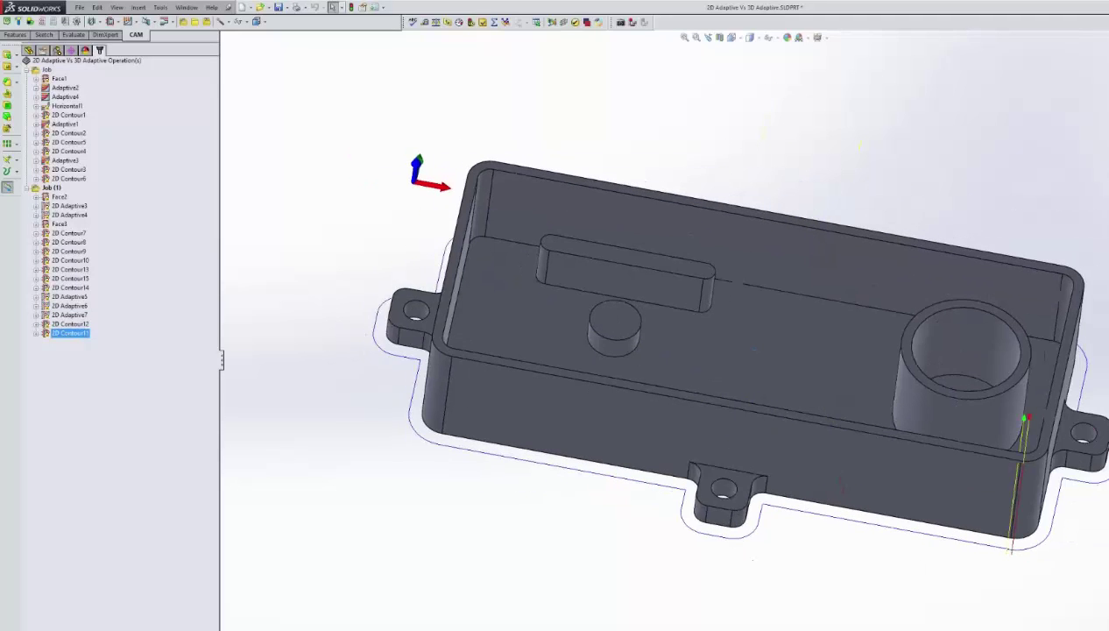
key(alt+Tab)
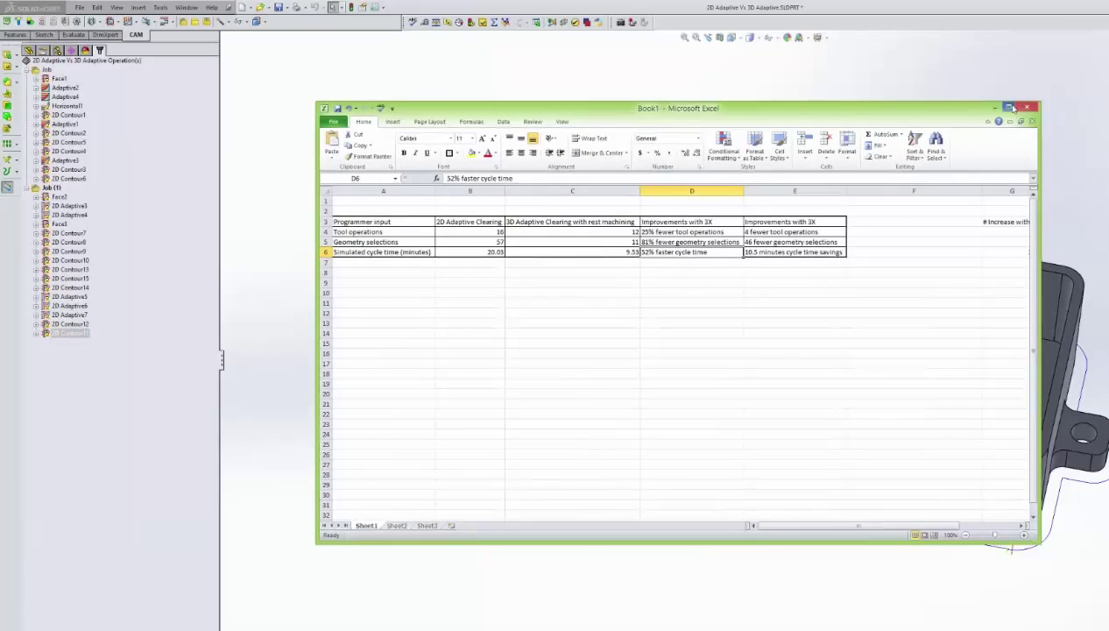
- Maximize the workbook and review tool operations (16 vs 12, 25% fewer) and 57 2D selections
click(1011, 107)
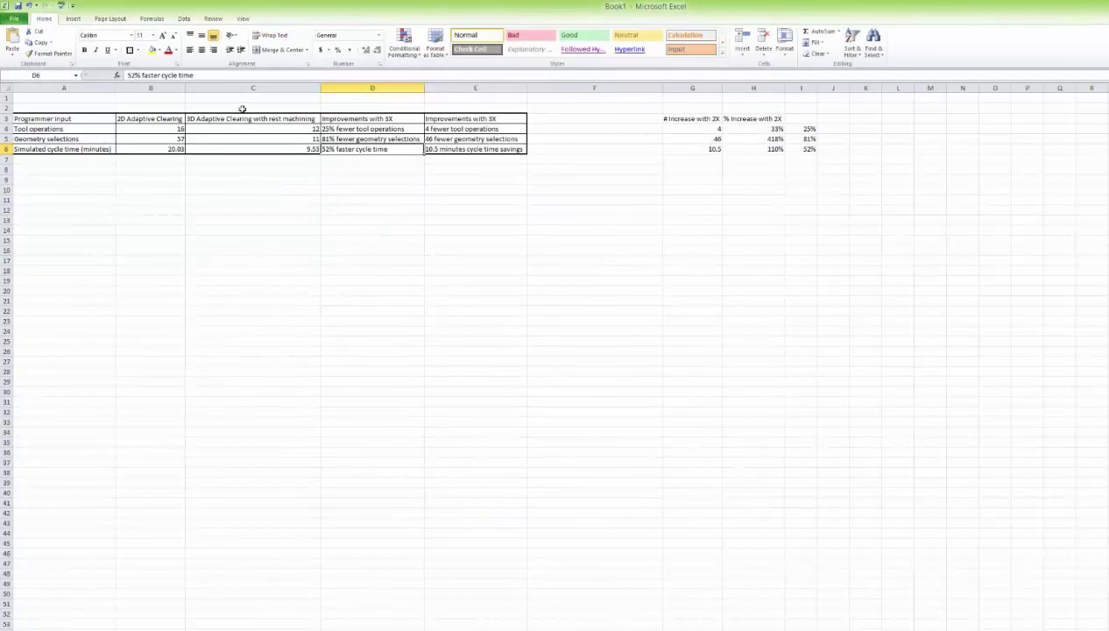
click(39, 128)
click(151, 129)
click(271, 128)
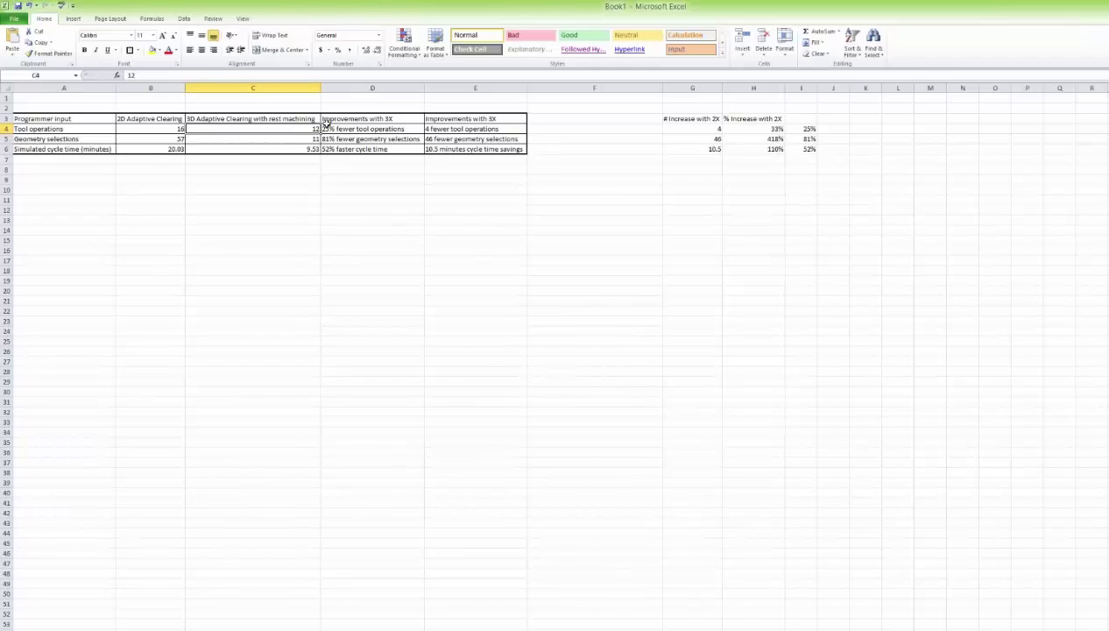
click(326, 129)
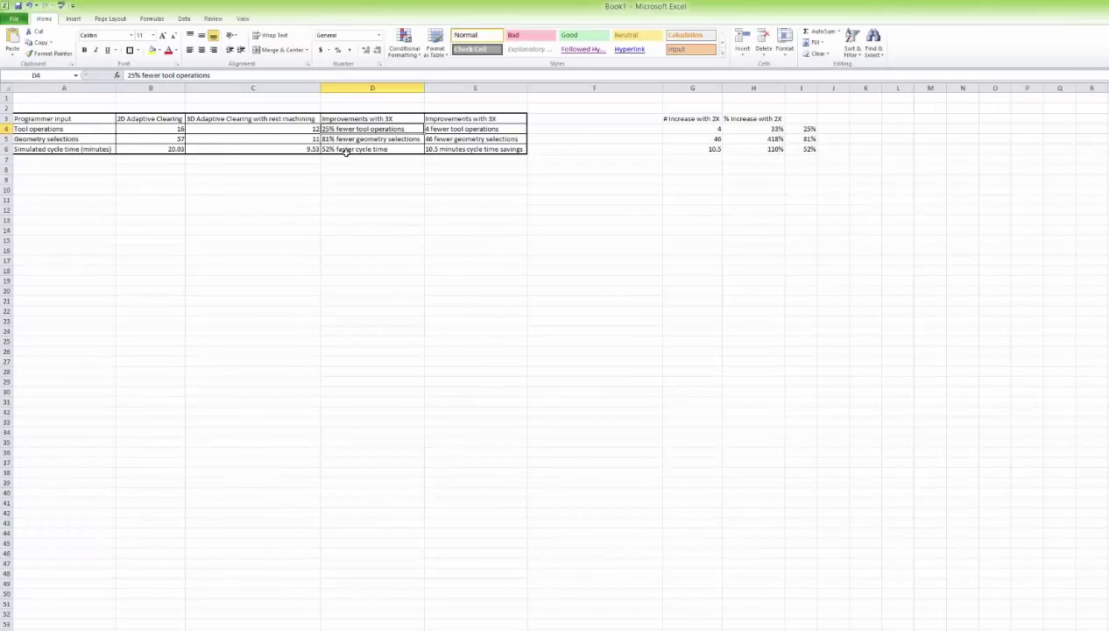
click(88, 141)
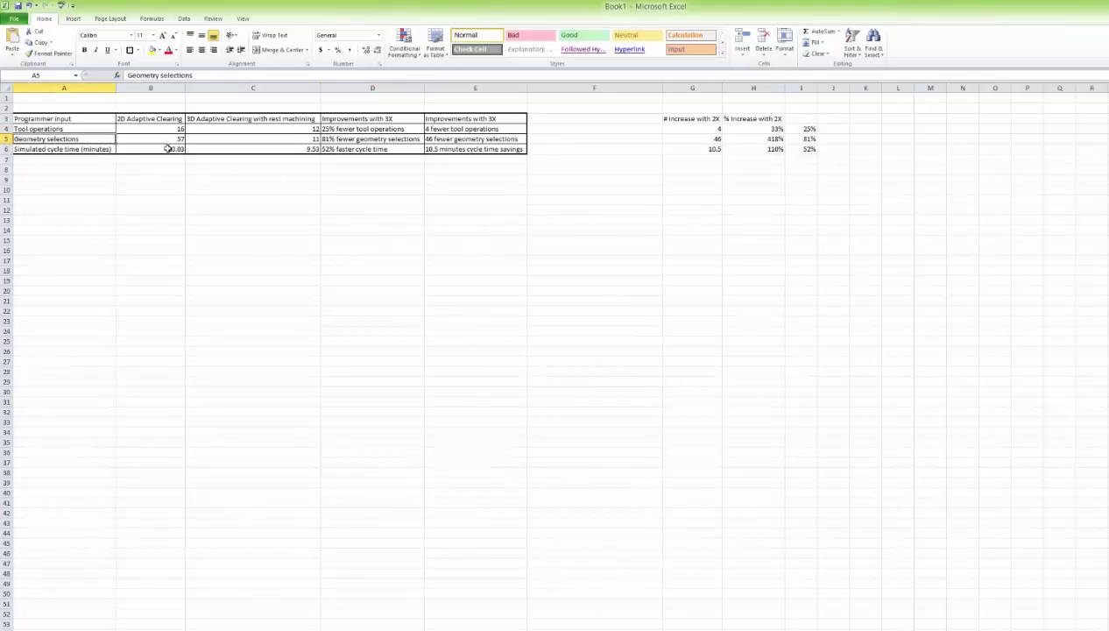
click(169, 140)
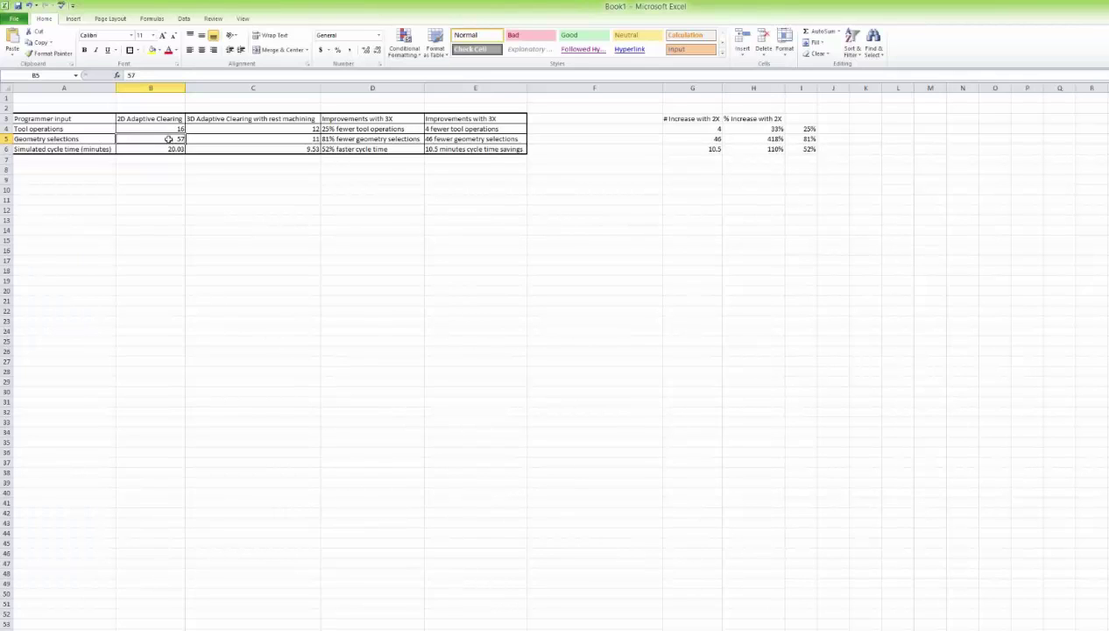
- Review 11 3D geometry selections (81% fewer) and cycle times of 20.03 vs 9.53 minutes
click(218, 140)
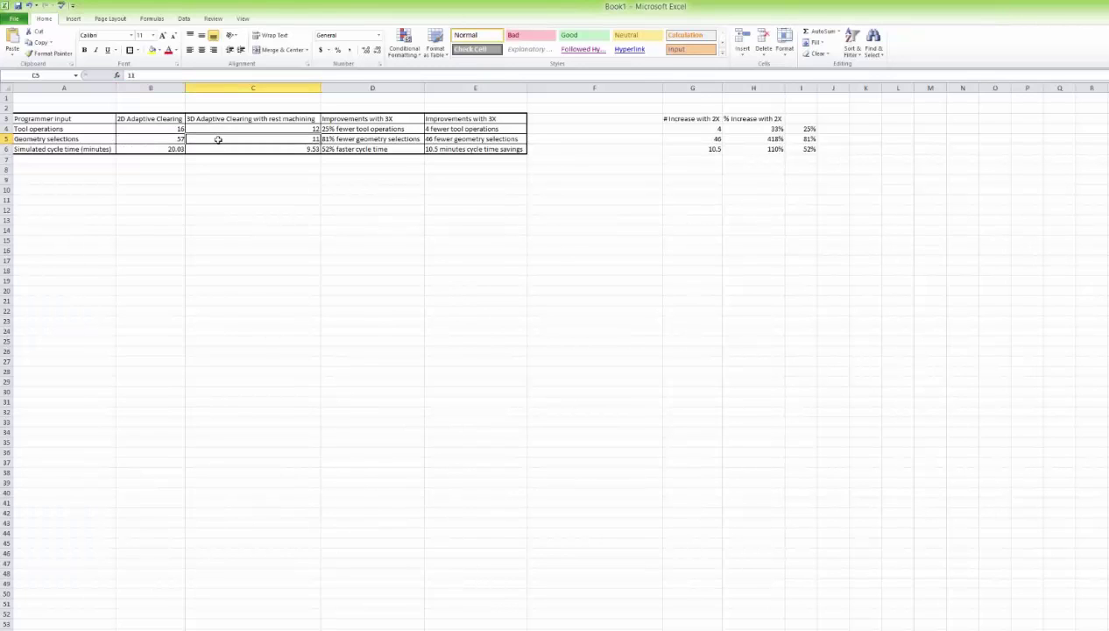
click(342, 140)
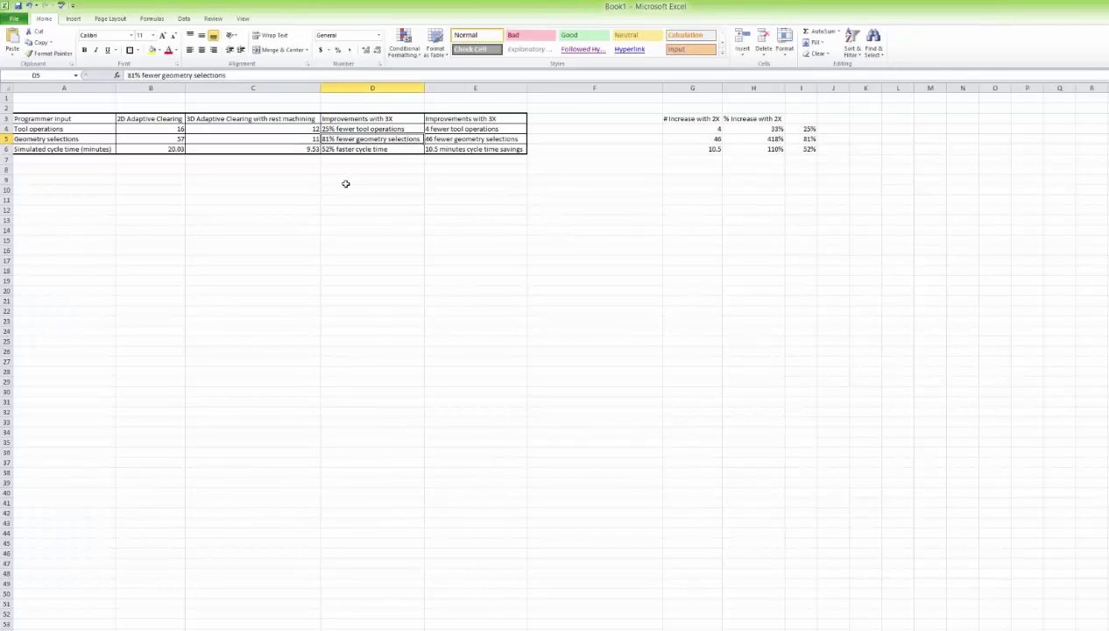
click(66, 150)
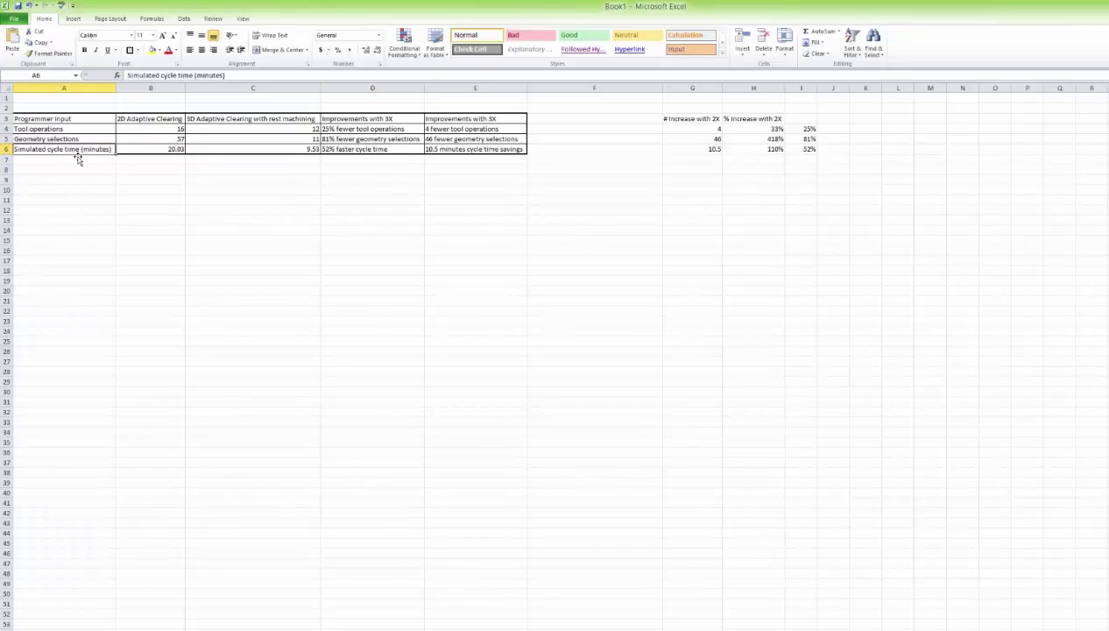
click(143, 150)
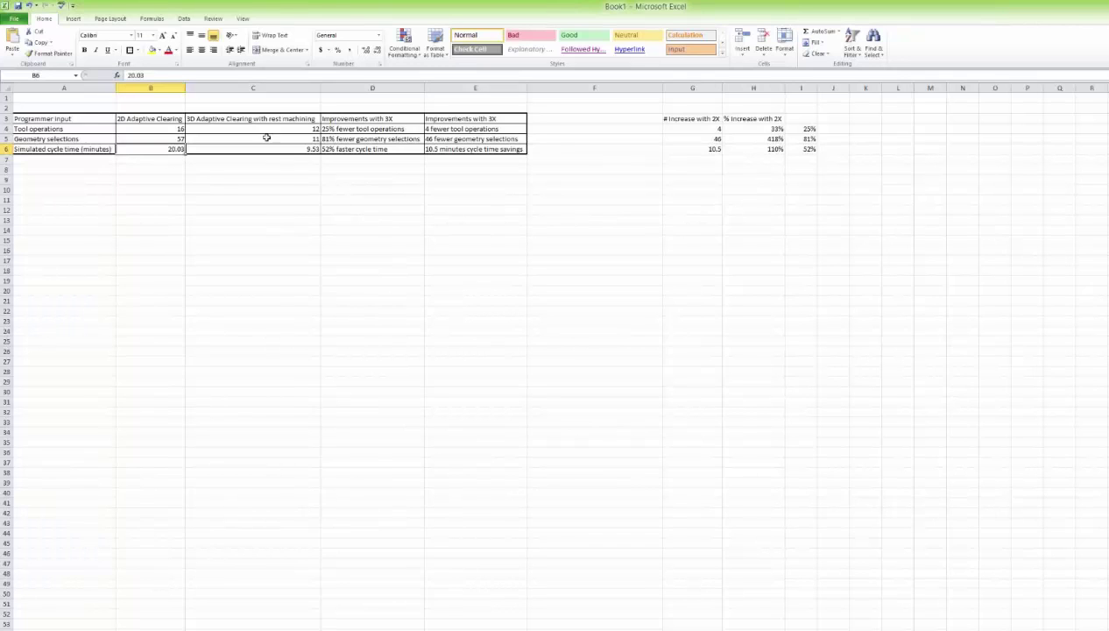
click(244, 119)
click(255, 150)
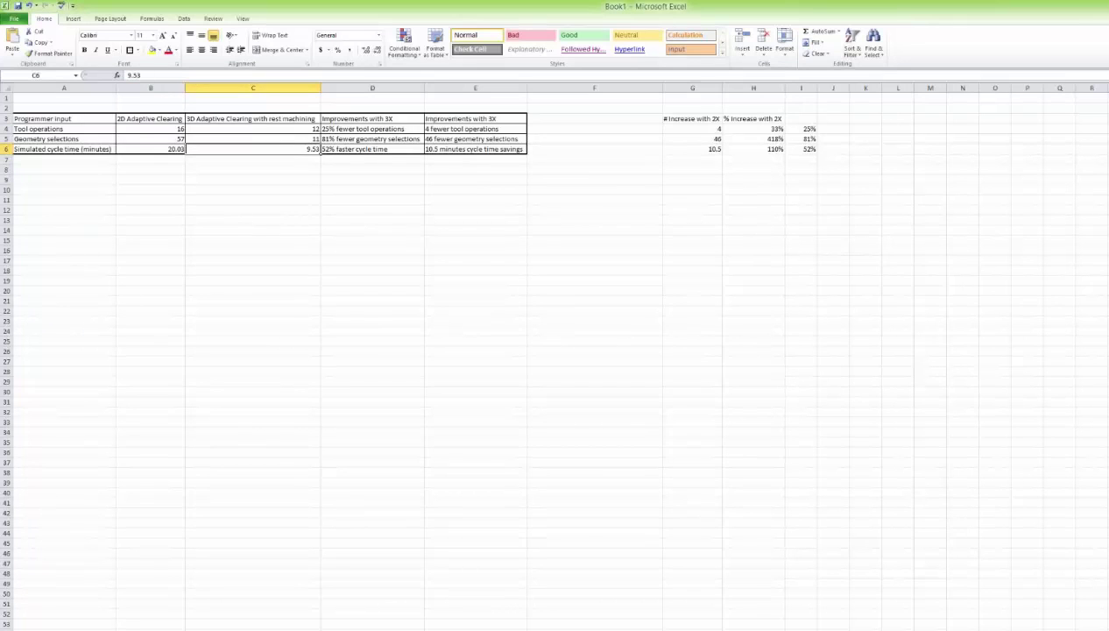
- Minimize the Excel workbook and return to the 3D - Containing toolpaths assembly in SolidWorks
key(super+Down)
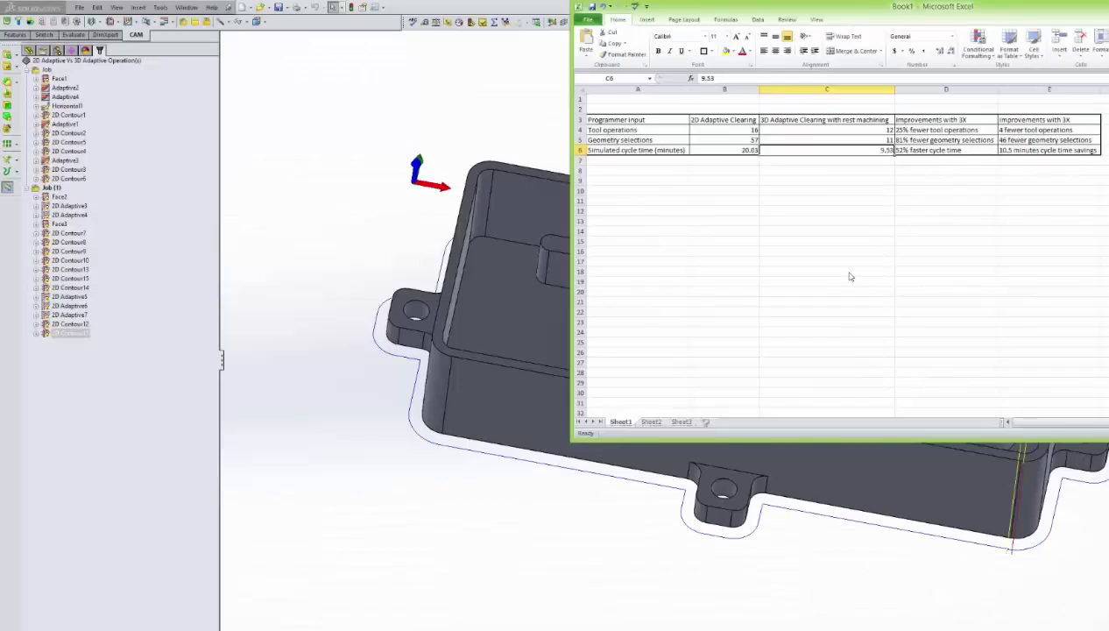
key(super+Down)
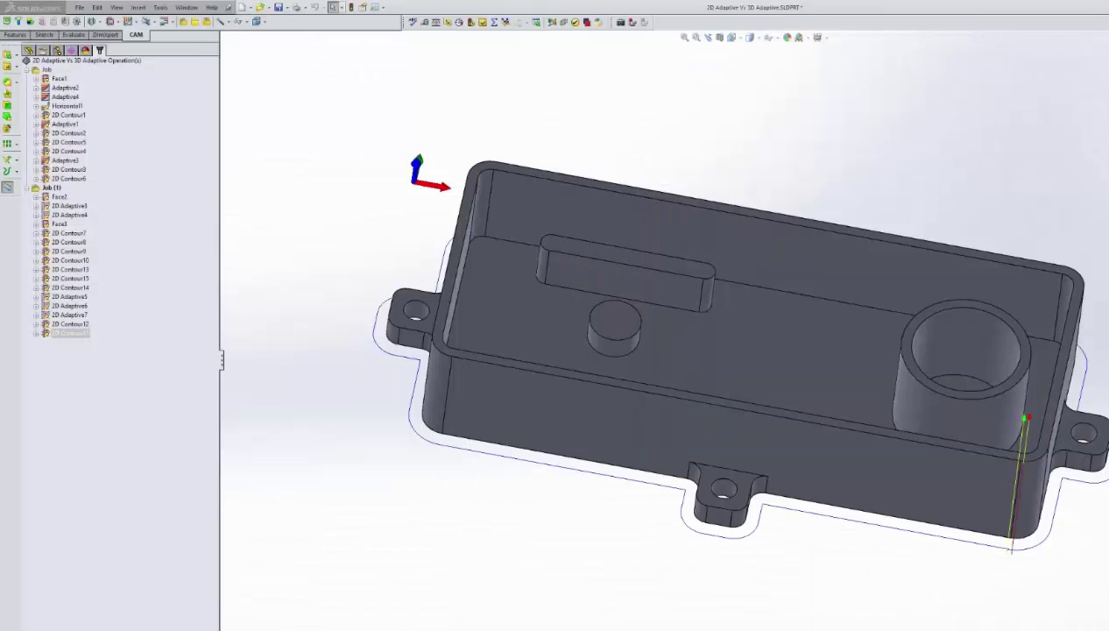
click(121, 386)
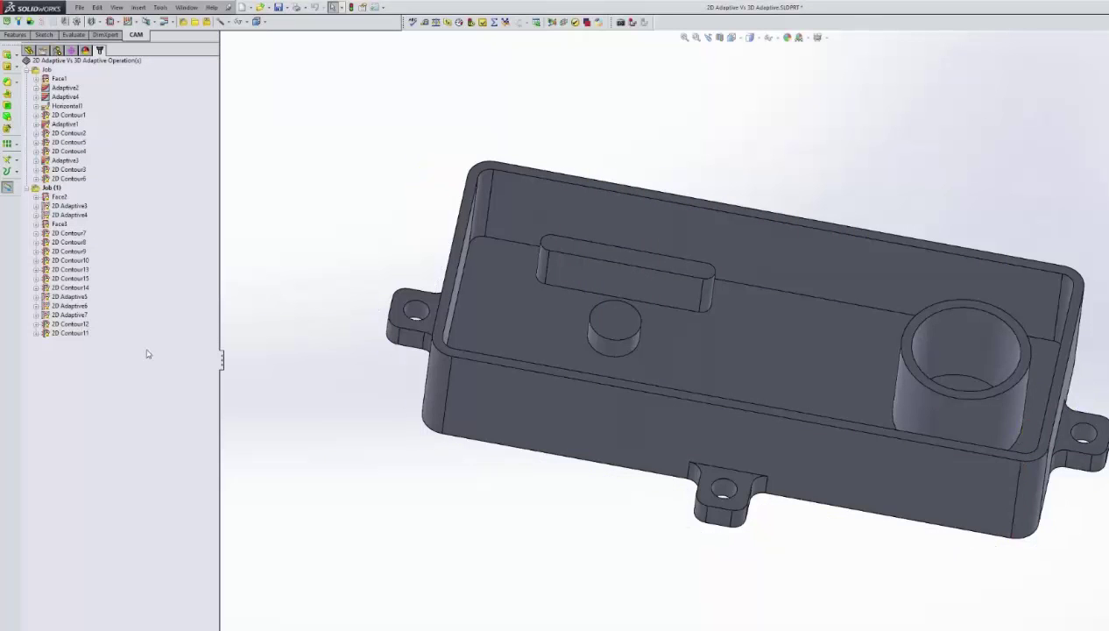
middle_drag(703, 323, 708, 328)
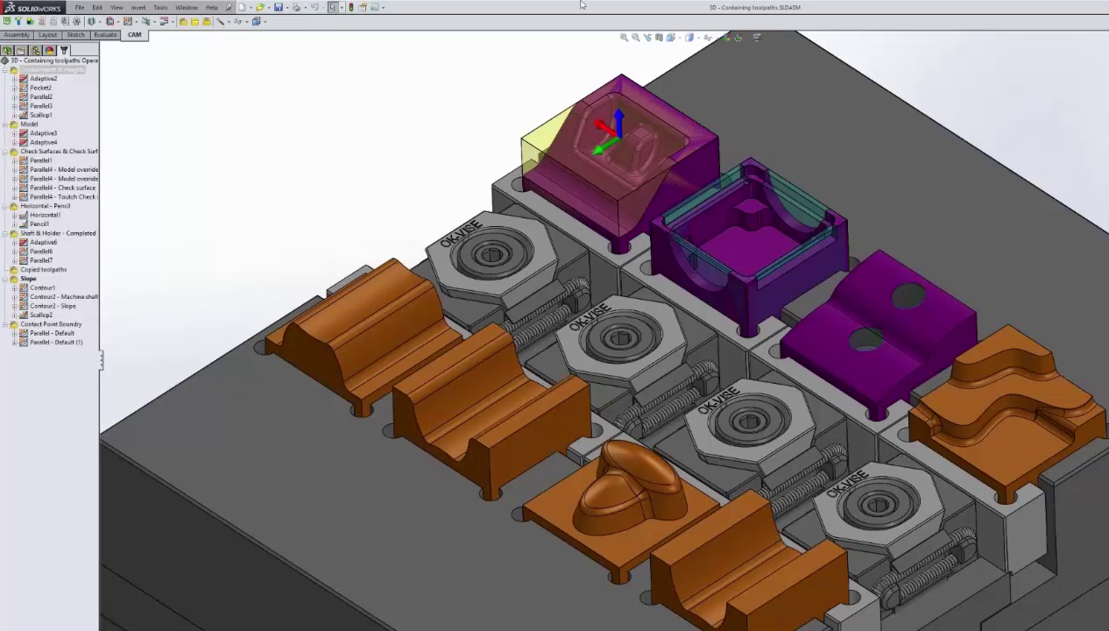
- Display the Adaptive2, Pocket2 and Parallel2 toolpaths on the first purple part
click(43, 80)
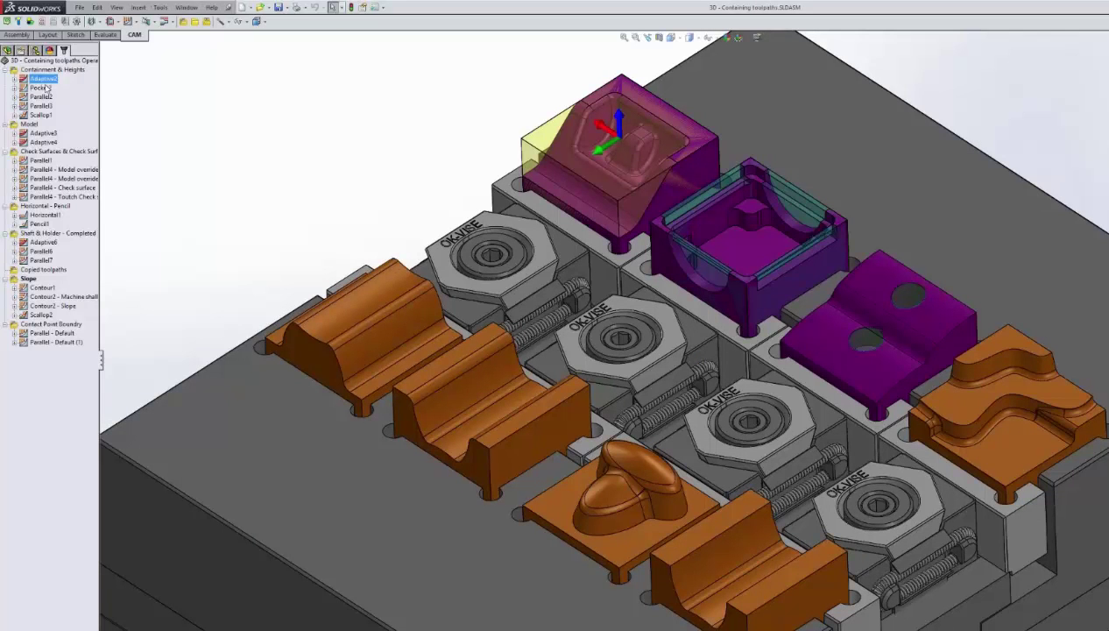
click(43, 88)
click(41, 97)
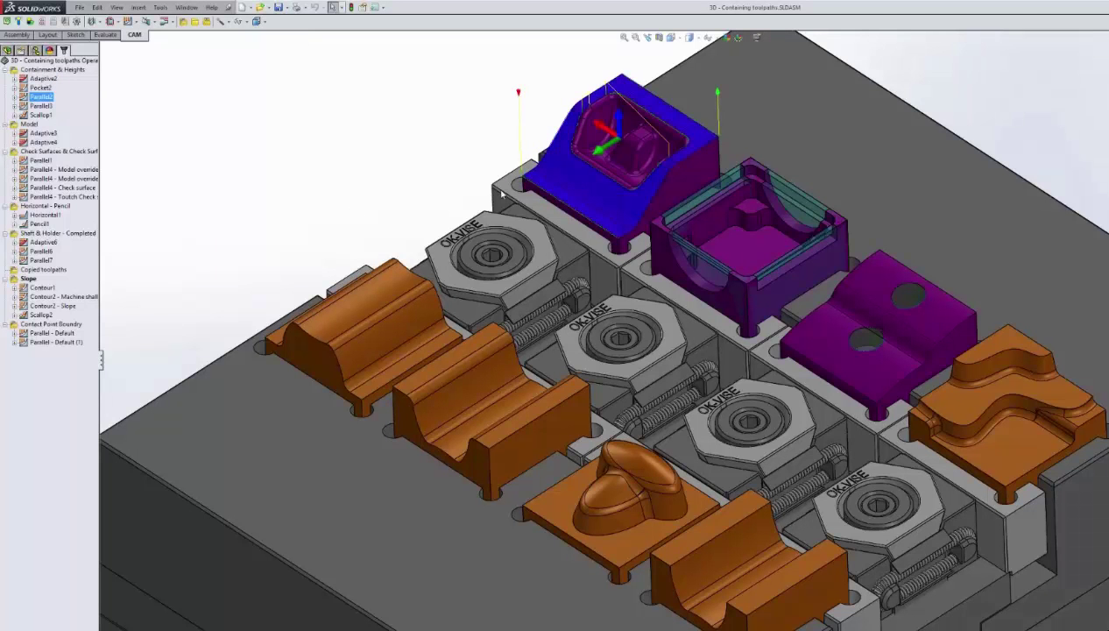
scroll(502, 194, down, 8)
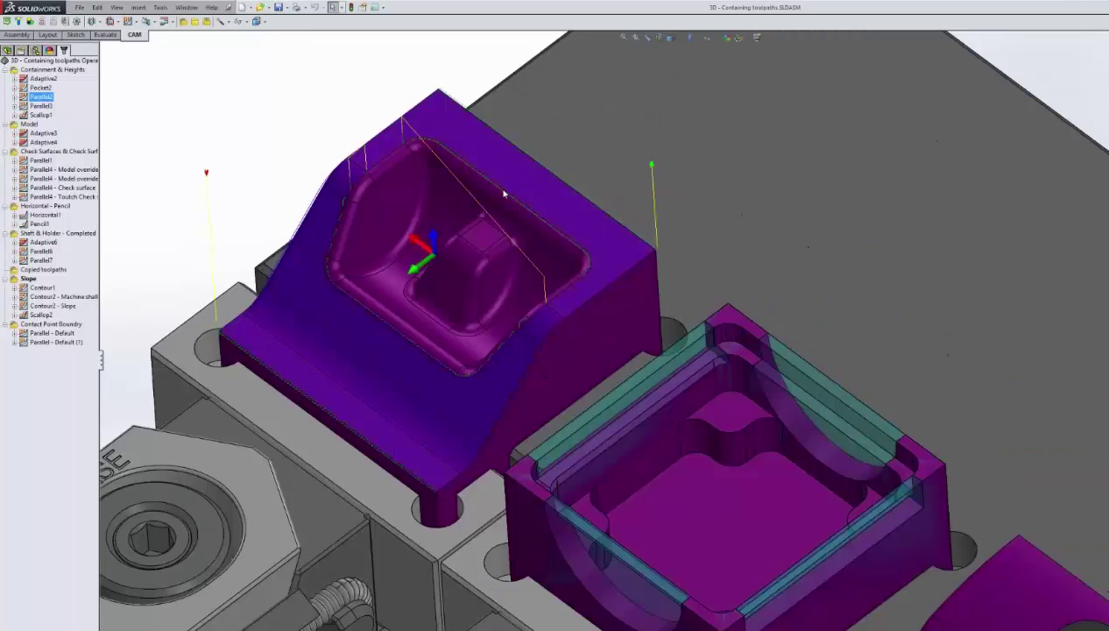
scroll(504, 195, down, 1)
- Show Parallel3 and Scallop1, viewing the scallop finish in the sloped pocket from below
click(41, 105)
click(41, 114)
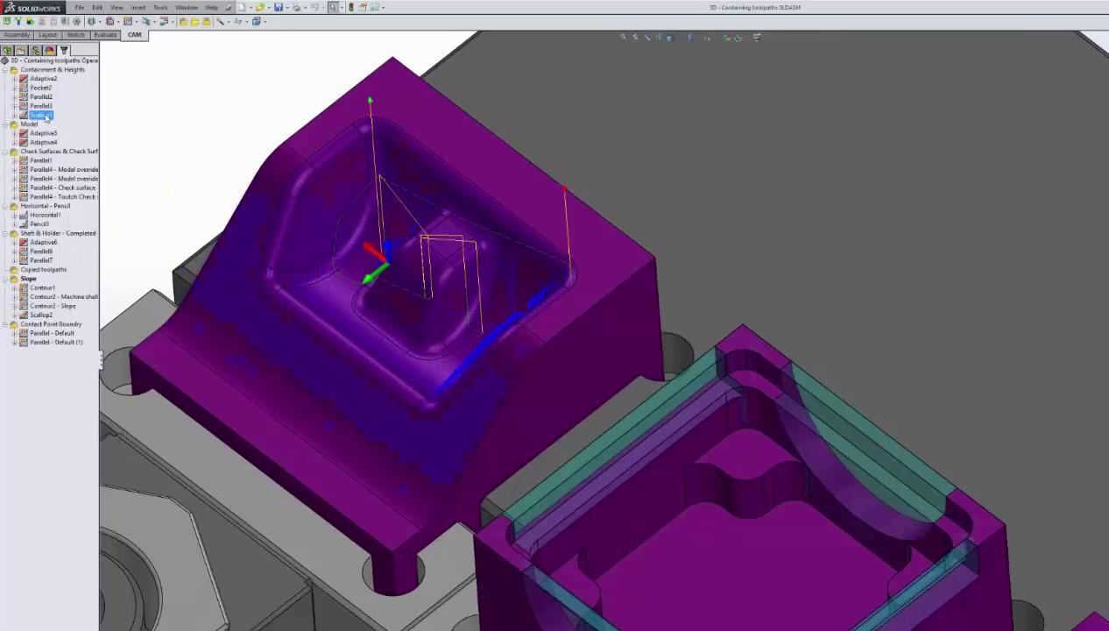
middle_drag(439, 325, 457, 270)
scroll(464, 322, down, 3)
scroll(454, 313, up, 10)
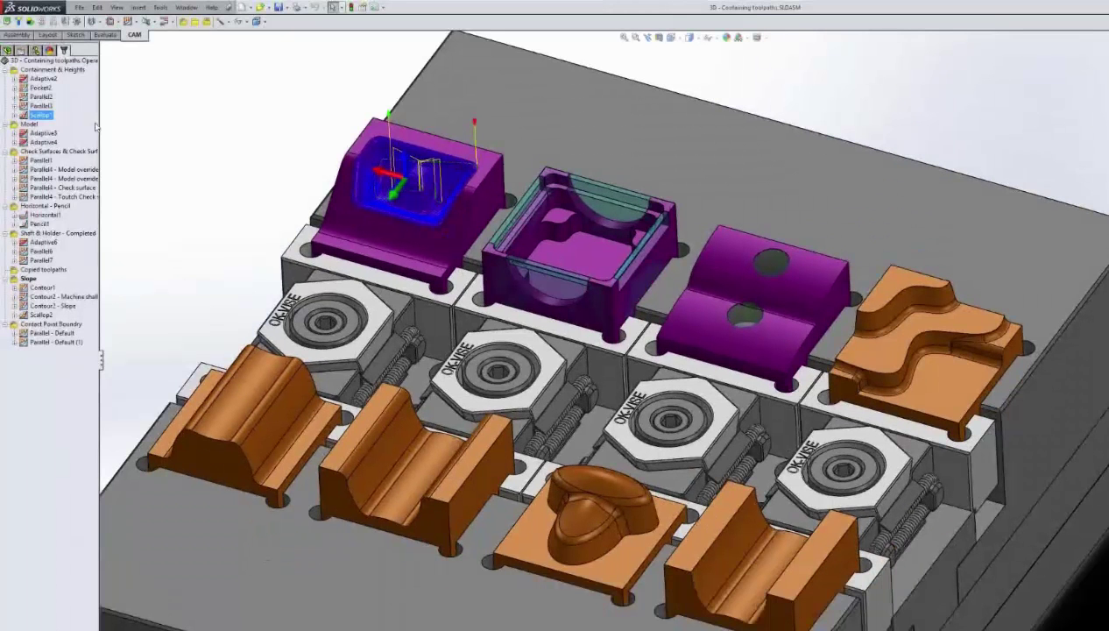